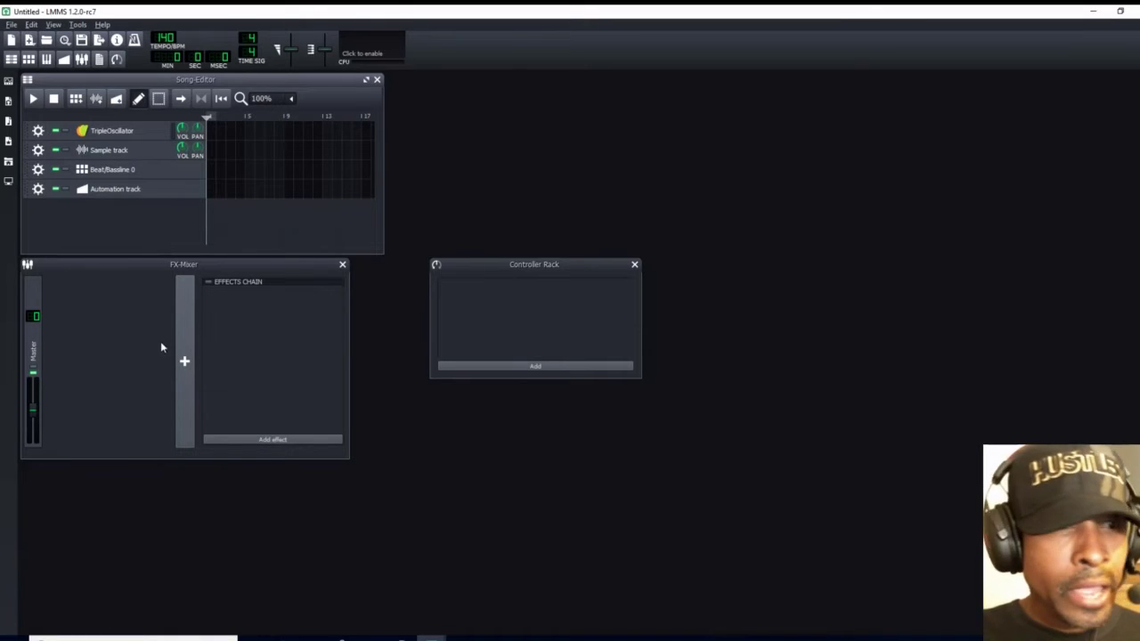
# Move the FX-Mixer window lower in the workspace and close the Controller Rack
pyautogui.moveTo(153, 266); pyautogui.dragTo(170, 360)
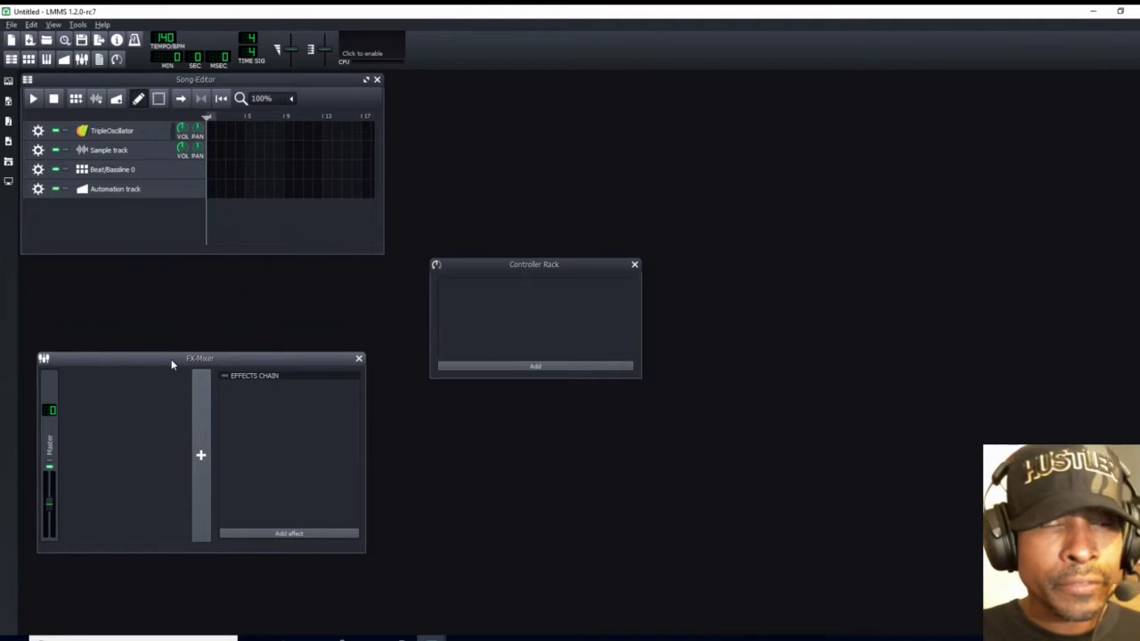
pyautogui.click(634, 266)
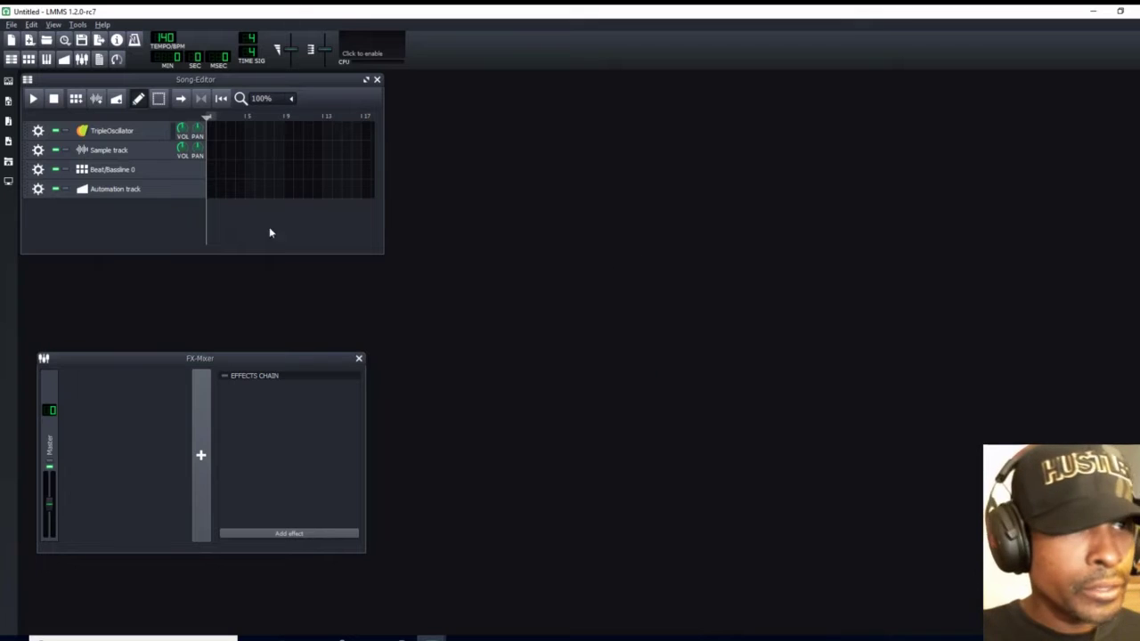
# Remove the Automation track, Beat/Bassline 0 and Sample track from the Song-Editor
pyautogui.click(39, 189)
pyautogui.click(65, 220)
pyautogui.click(37, 171)
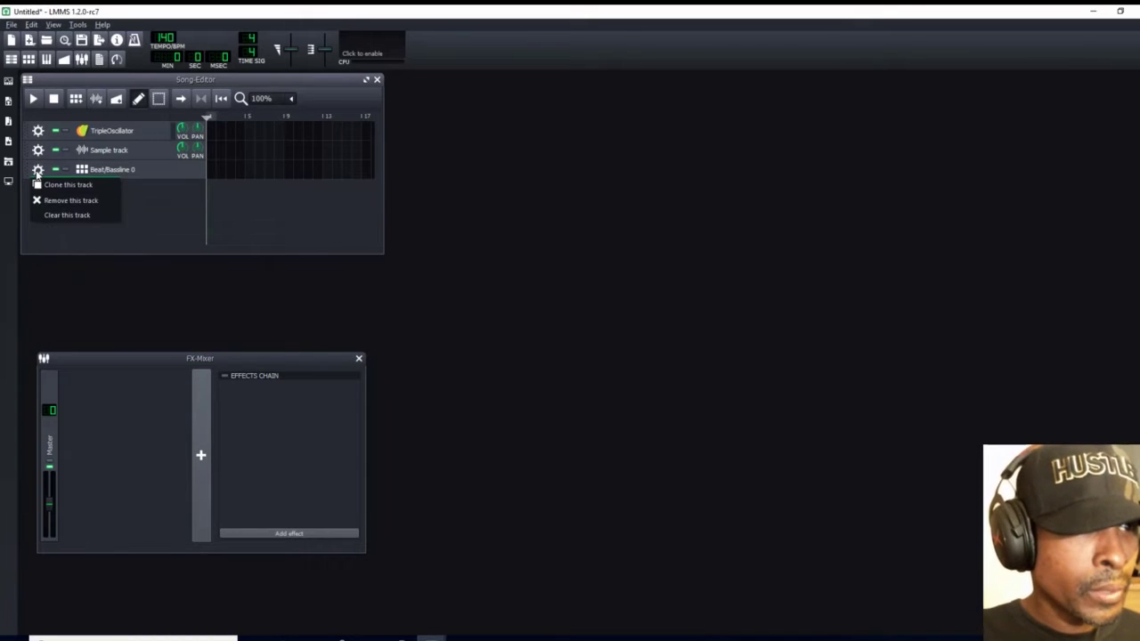
pyautogui.click(52, 201)
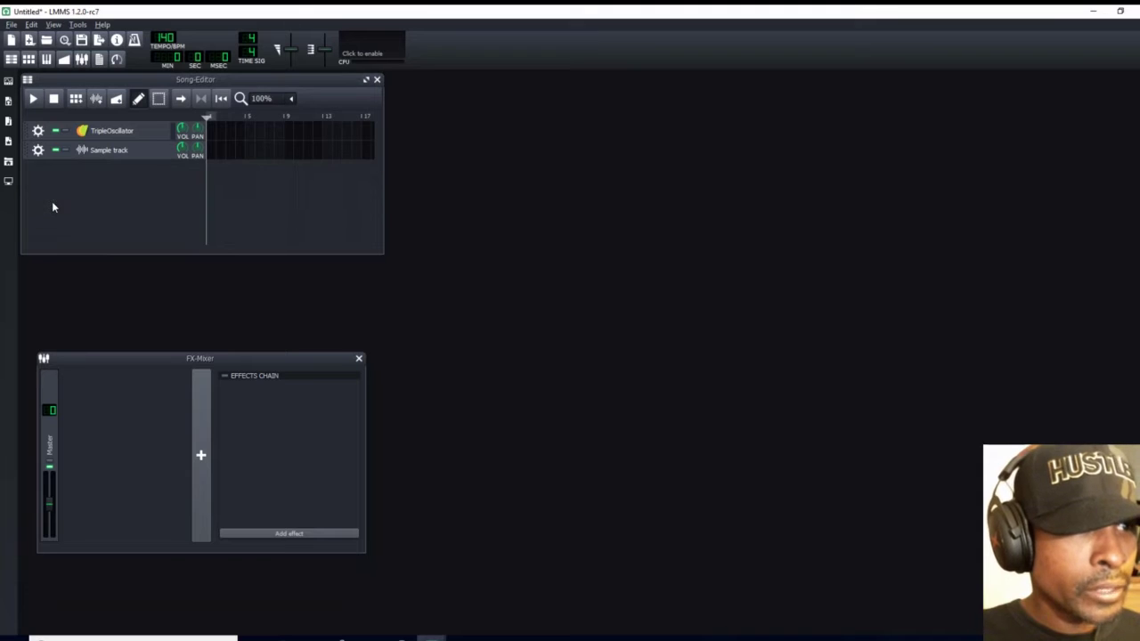
pyautogui.click(37, 150)
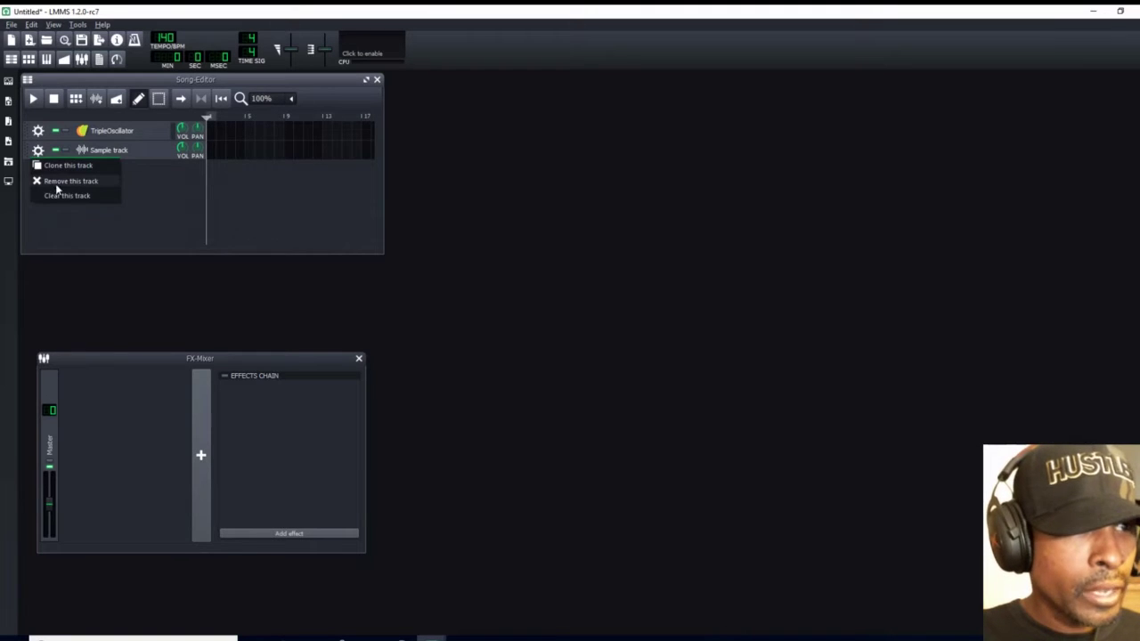
pyautogui.click(55, 181)
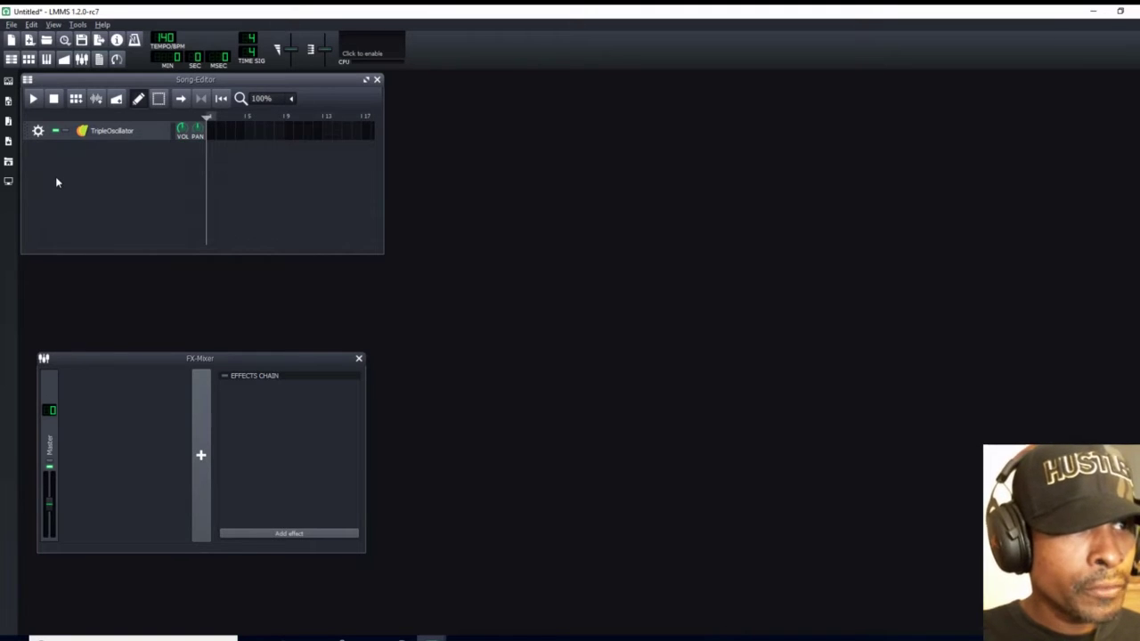
# Lower the master channel's volume and add the BitInvader preset bell.xpf as a new track in the Song-Editor
pyautogui.click(8, 102)
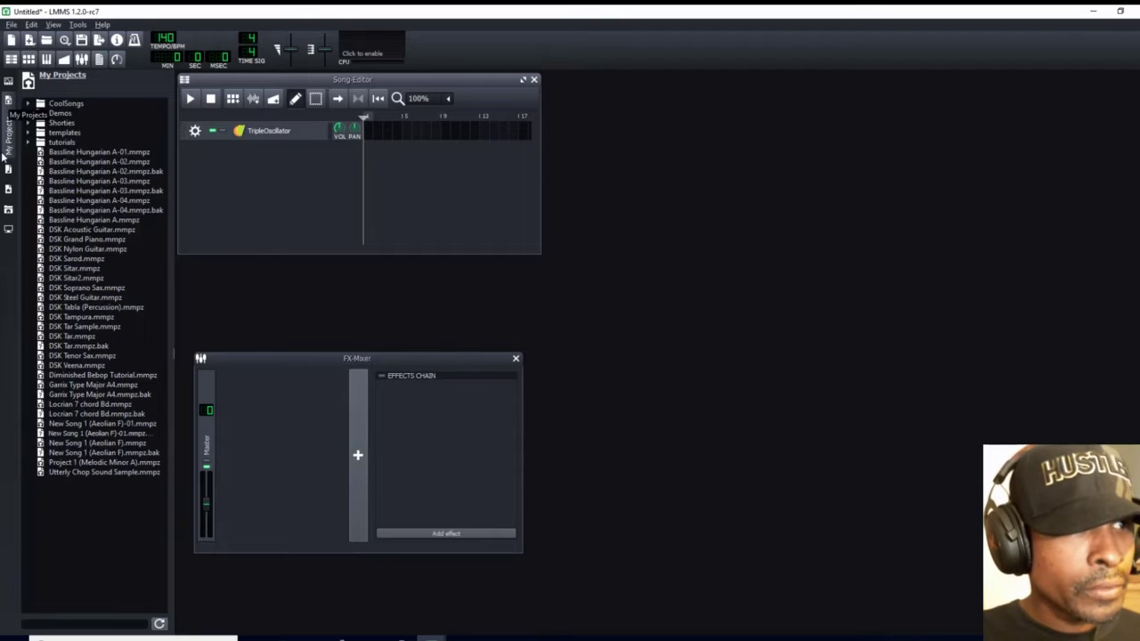
pyautogui.click(8, 190)
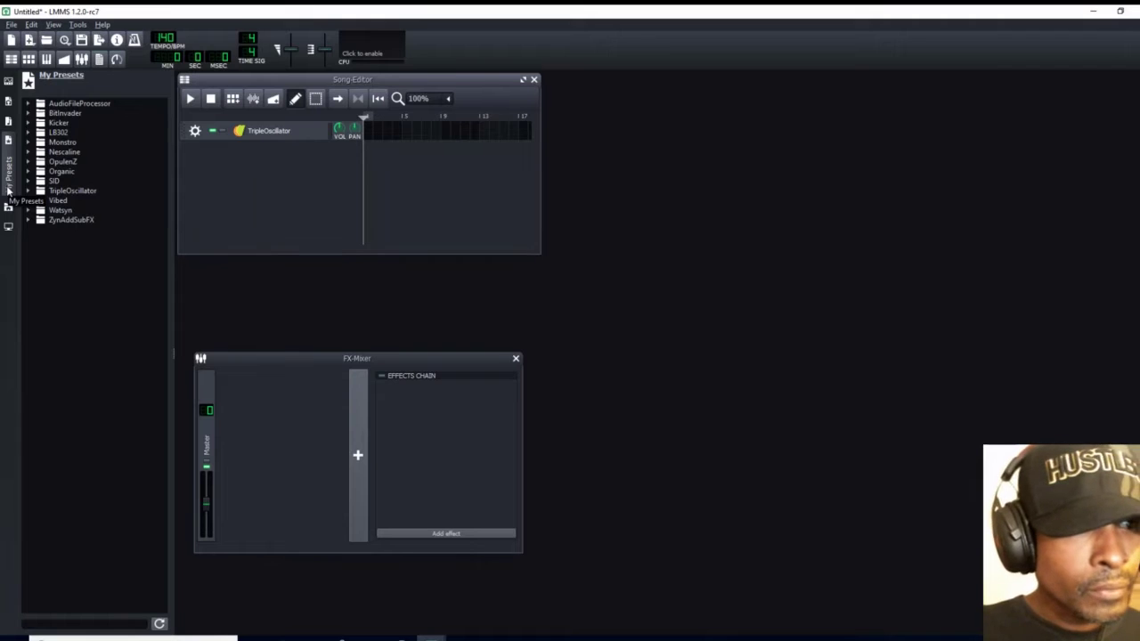
pyautogui.click(28, 113)
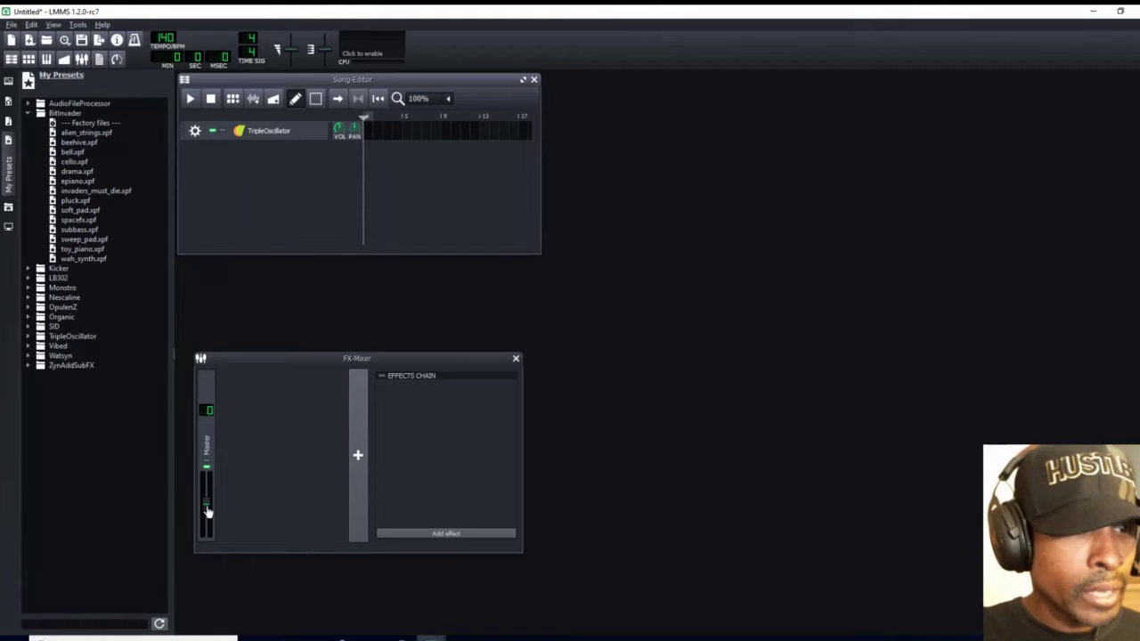
pyautogui.moveTo(208, 513); pyautogui.dragTo(206, 535)
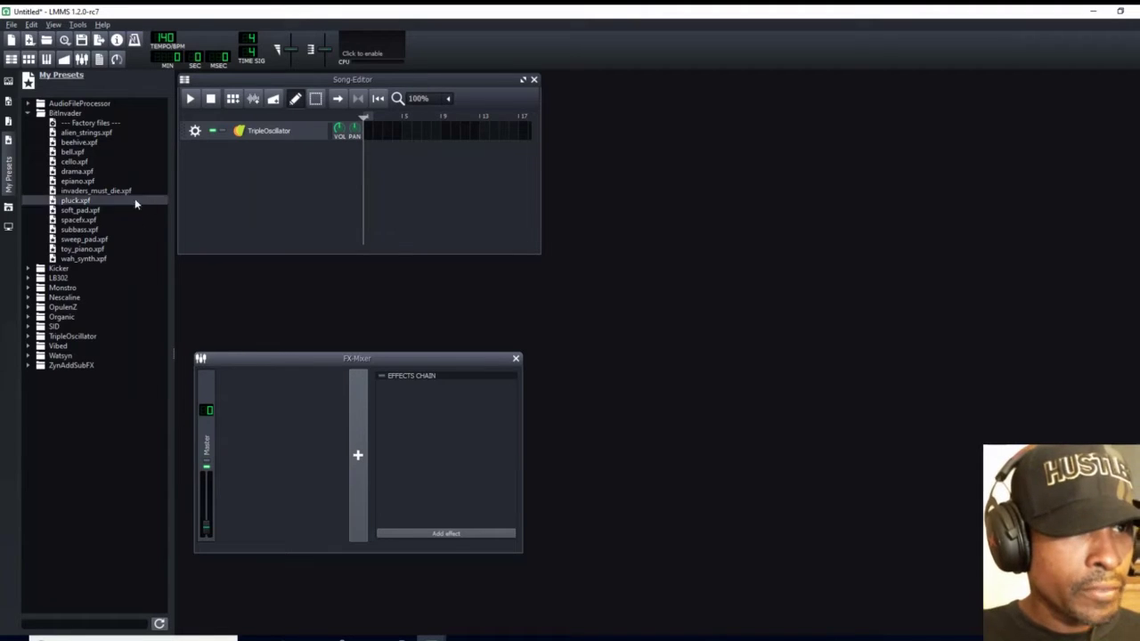
pyautogui.moveTo(77, 155); pyautogui.dragTo(231, 147)
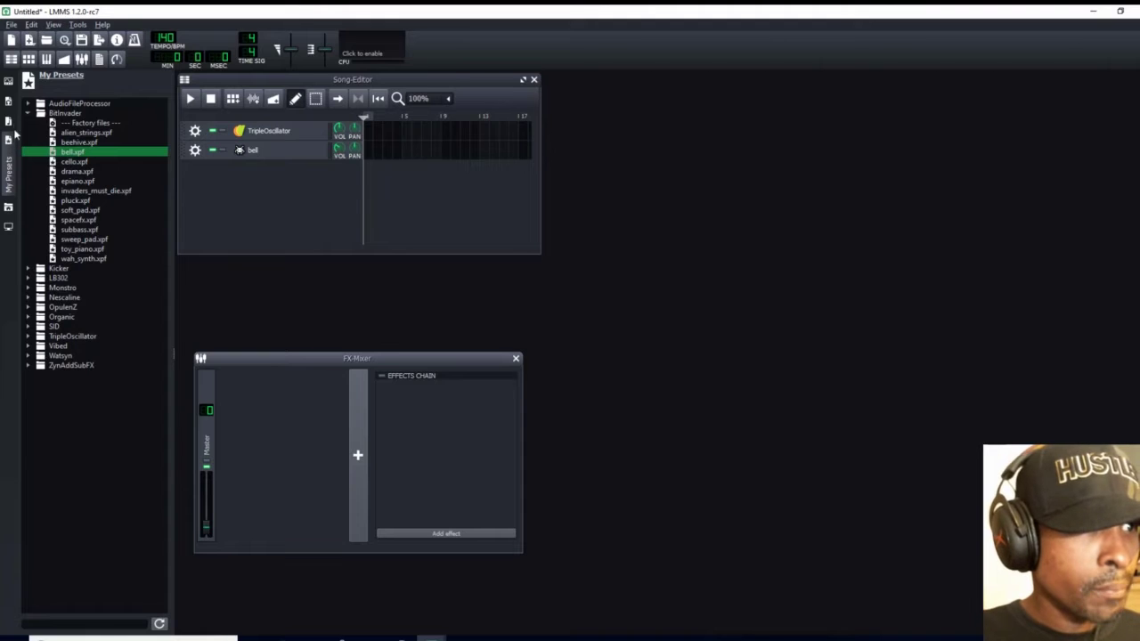
# Add the drum sample tom_low01.ogg as a new track and raise the master channel's volume slightly
pyautogui.click(8, 126)
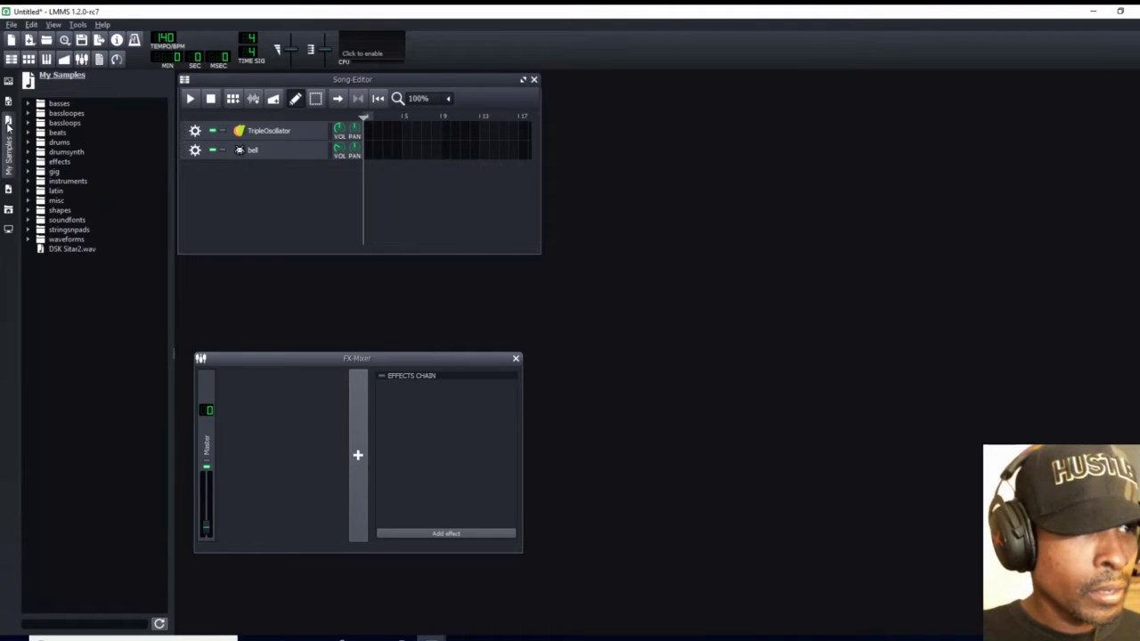
pyautogui.click(29, 143)
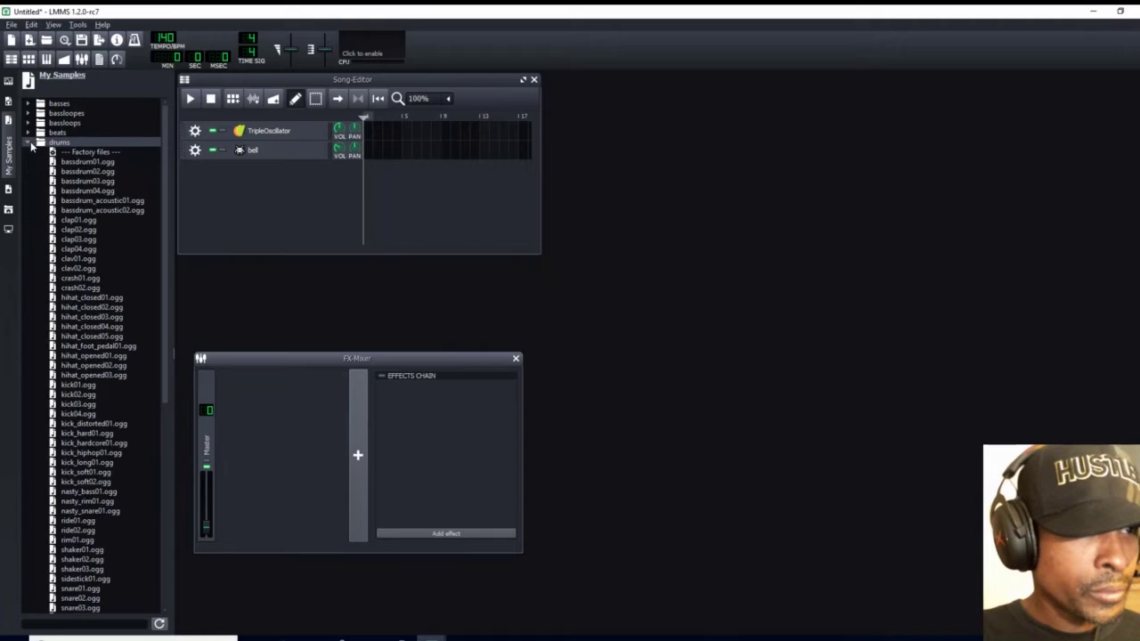
pyautogui.moveTo(165, 141); pyautogui.dragTo(165, 331)
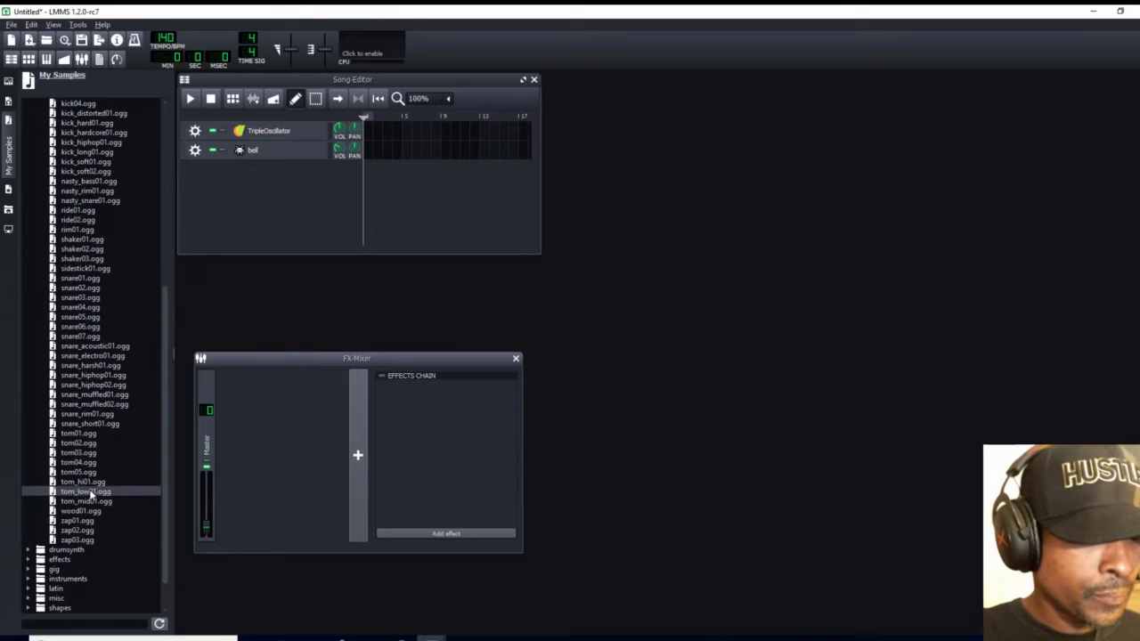
pyautogui.moveTo(85, 490); pyautogui.dragTo(229, 167)
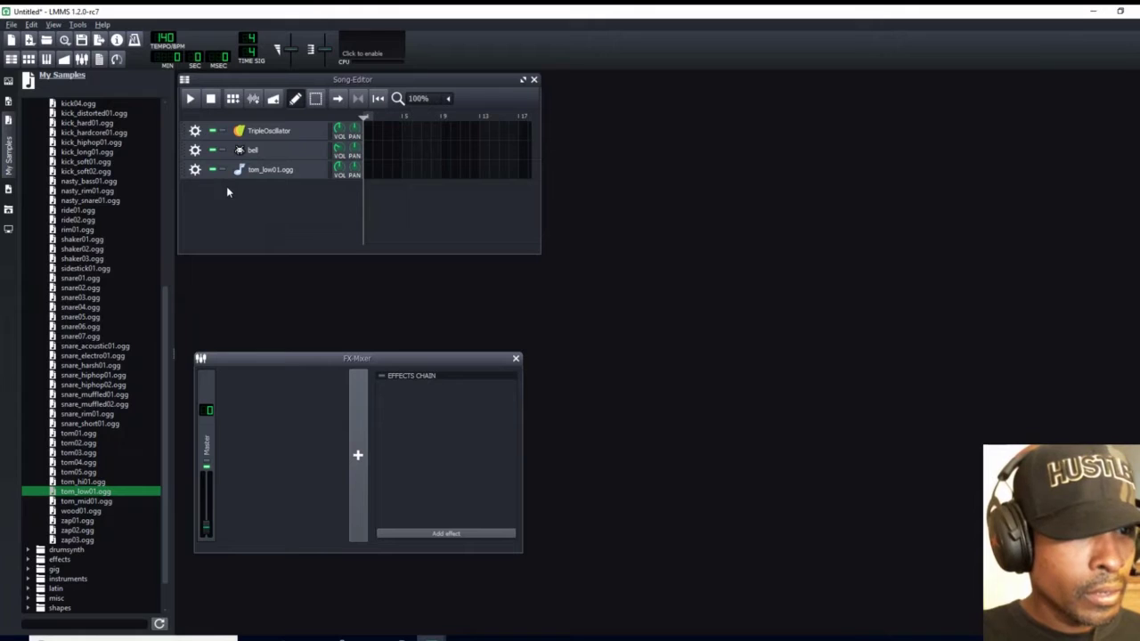
pyautogui.moveTo(208, 533); pyautogui.dragTo(208, 524)
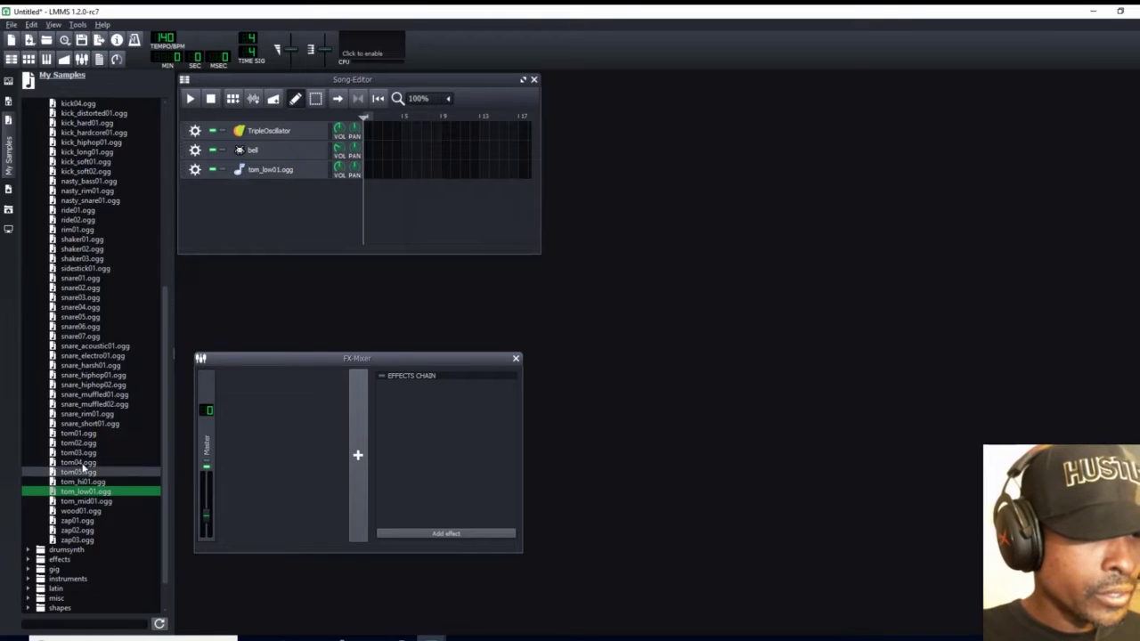
# Add the drum samples snare03.ogg and hihat_opened01.ogg as new tracks in the Song-Editor
pyautogui.click(84, 297)
pyautogui.moveTo(84, 303); pyautogui.dragTo(233, 179)
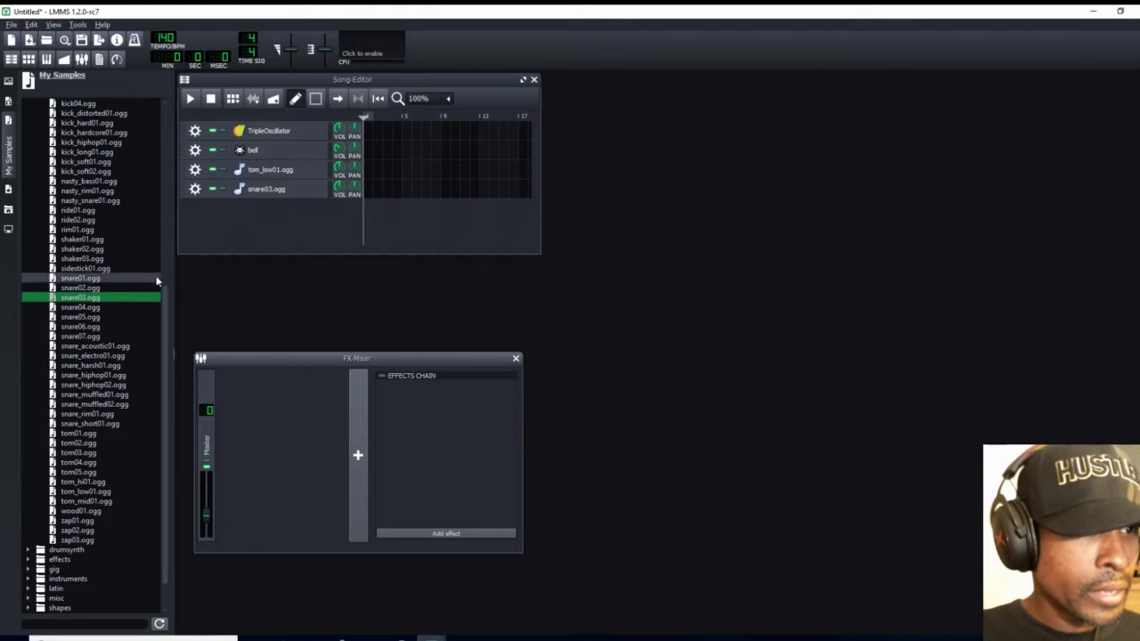
pyautogui.moveTo(167, 321); pyautogui.dragTo(160, 234)
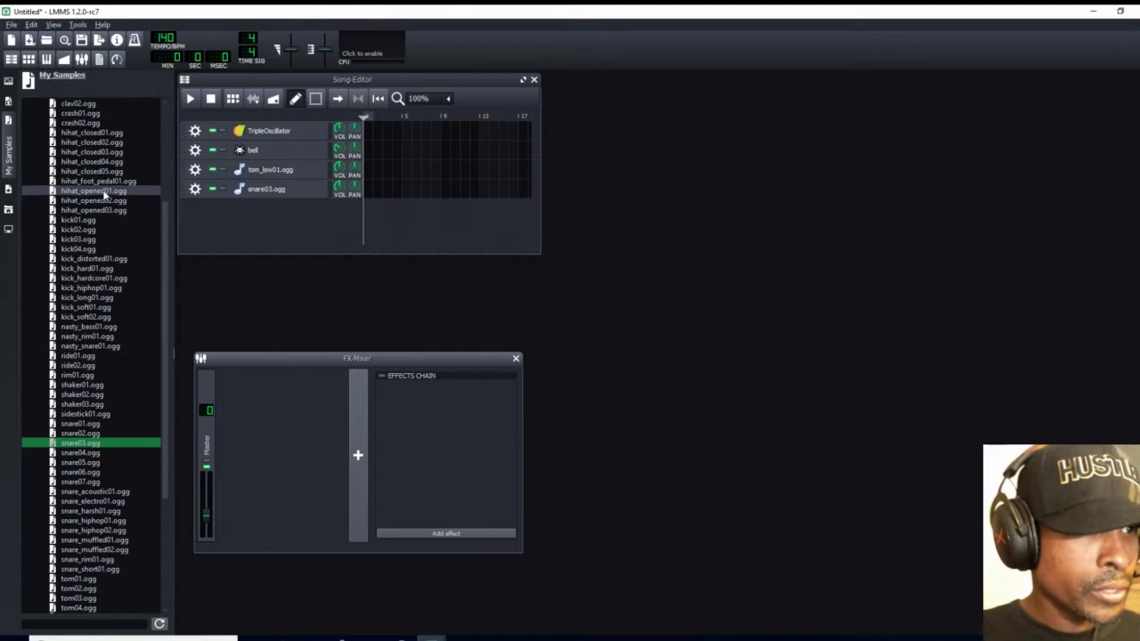
pyautogui.moveTo(104, 195); pyautogui.dragTo(234, 201)
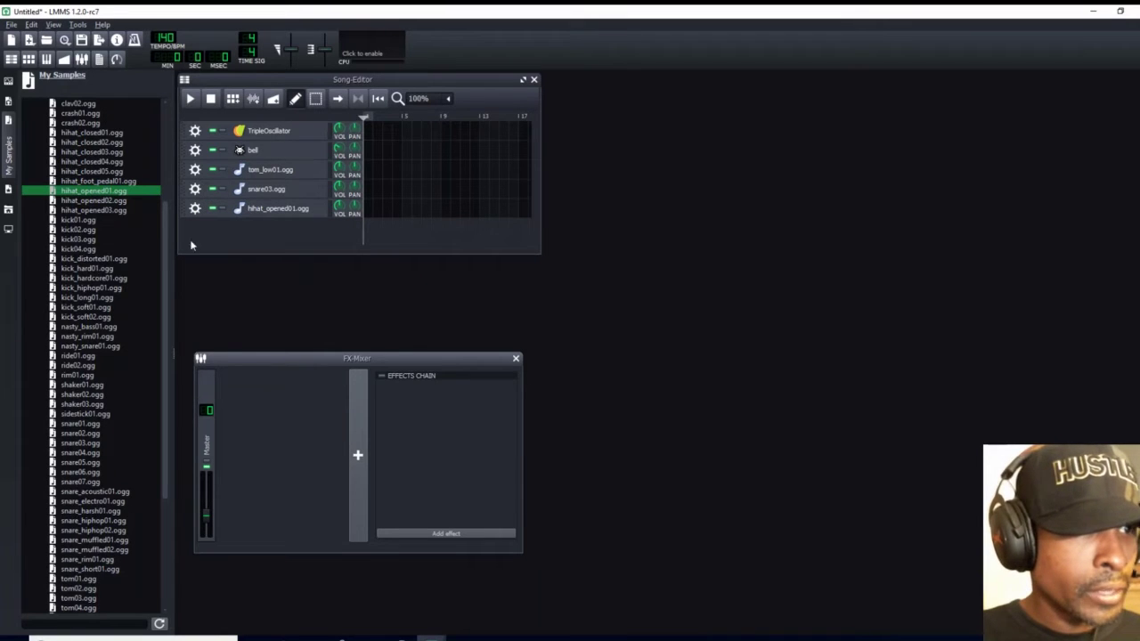
# Audition the zap drum samples, add zap03.ogg as a new track and hide the sample browser
pyautogui.moveTo(165, 233); pyautogui.dragTo(174, 354)
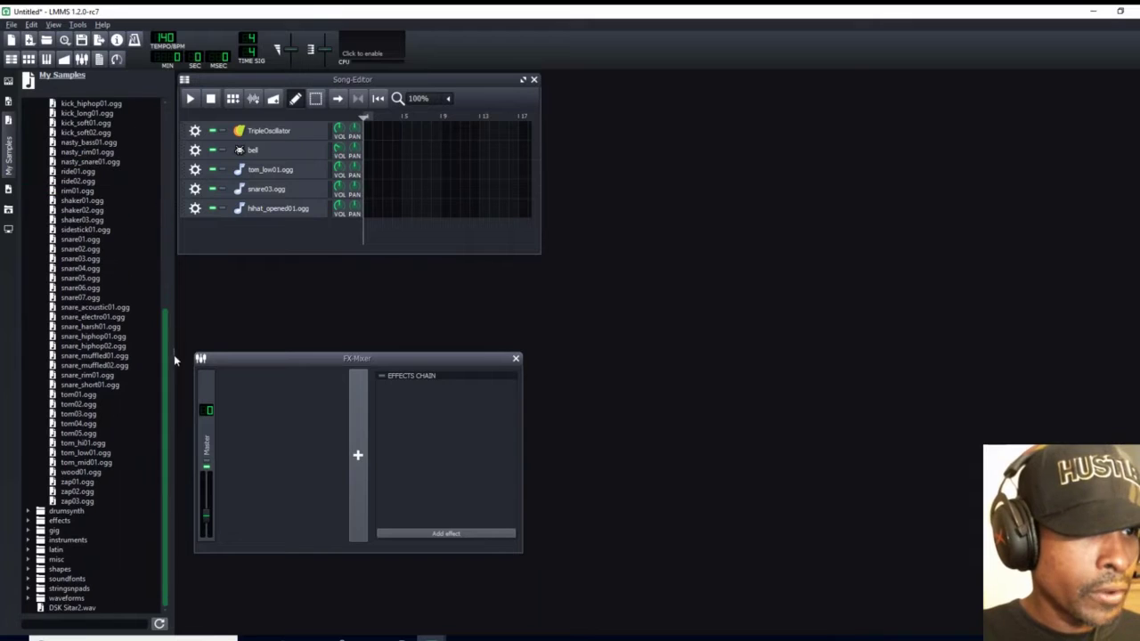
pyautogui.click(86, 502)
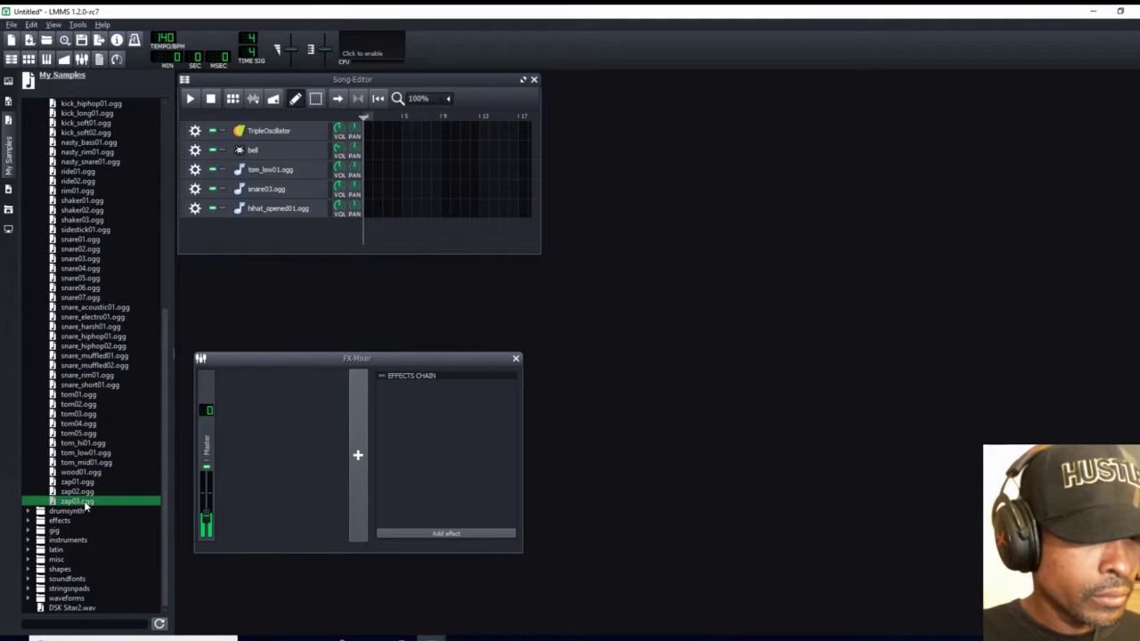
pyautogui.click(83, 493)
pyautogui.click(80, 482)
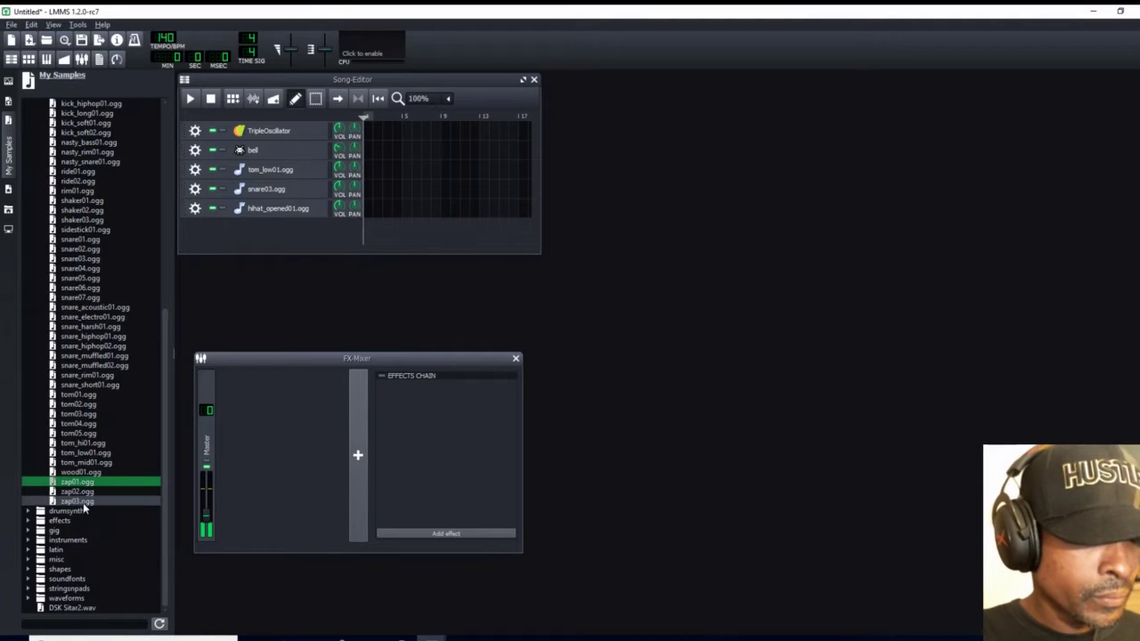
pyautogui.click(83, 502)
pyautogui.moveTo(83, 502); pyautogui.dragTo(235, 221)
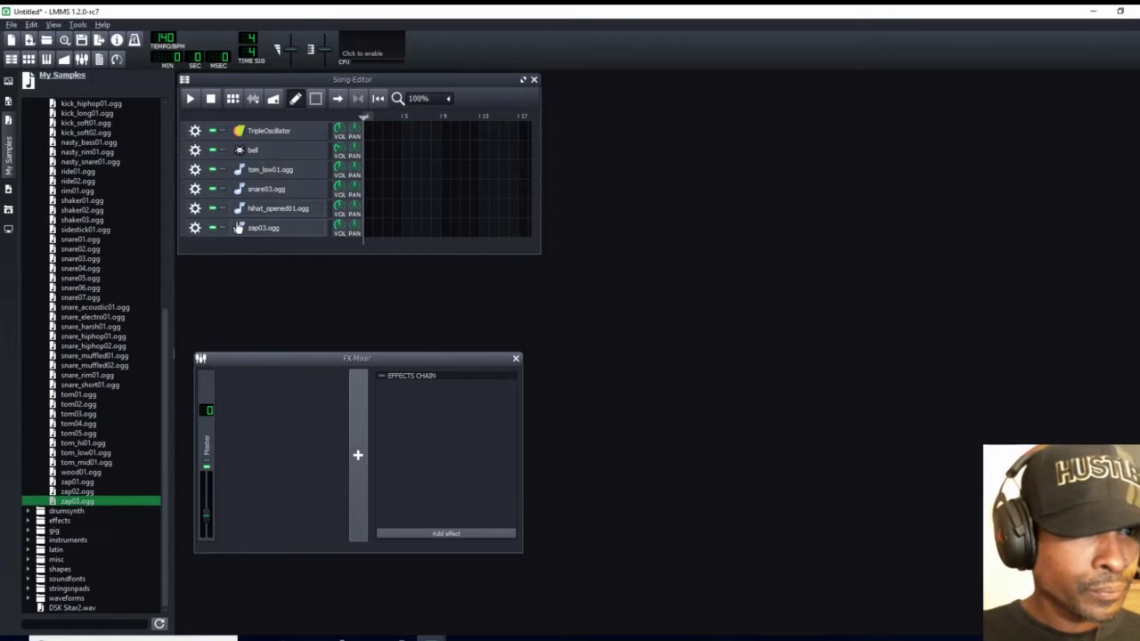
pyautogui.click(9, 156)
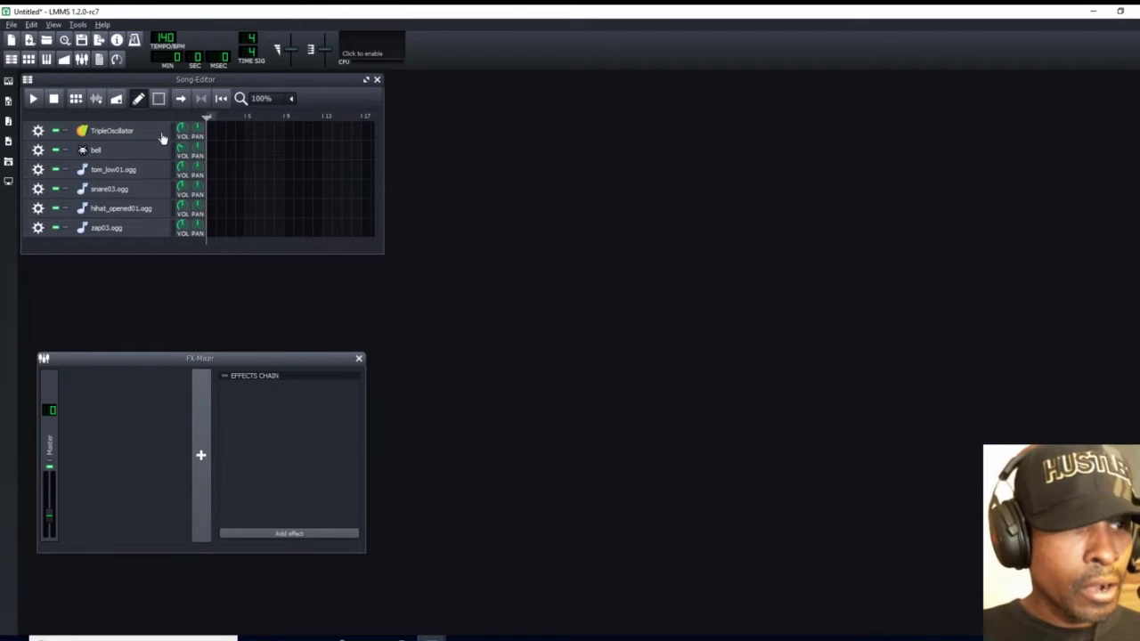
# Add six new channels to the FX-Mixer
pyautogui.click(201, 457)
pyautogui.click(201, 457)
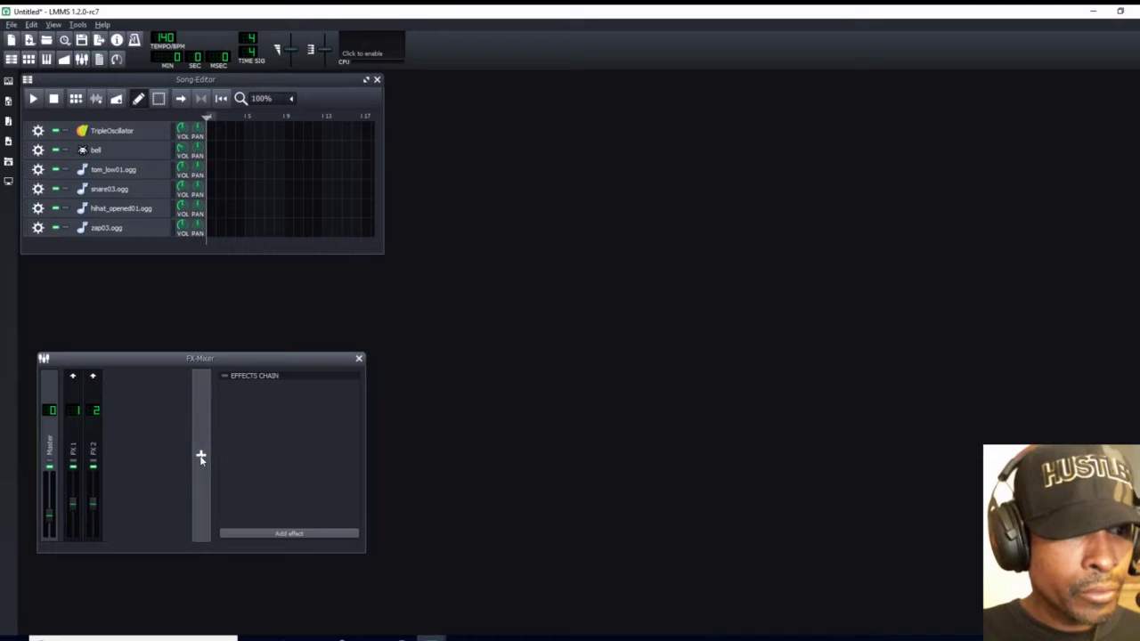
pyautogui.click(201, 456)
pyautogui.click(200, 456)
pyautogui.click(200, 456)
pyautogui.click(200, 457)
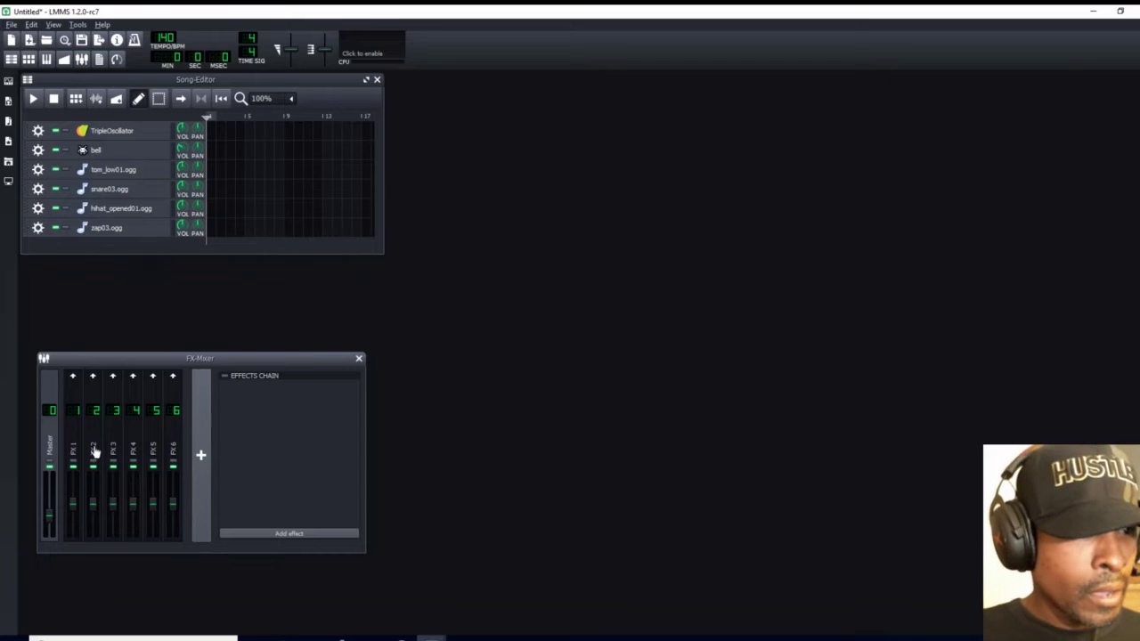
# Rename the TripleOscillator instrument track as 808
pyautogui.click(129, 131)
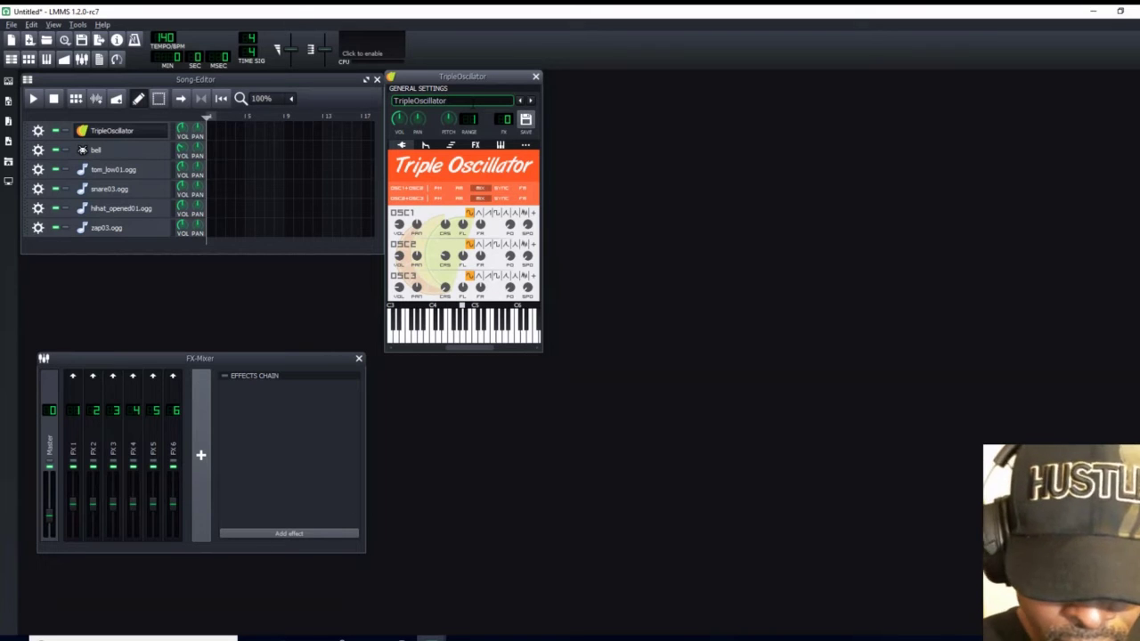
pyautogui.write('808')
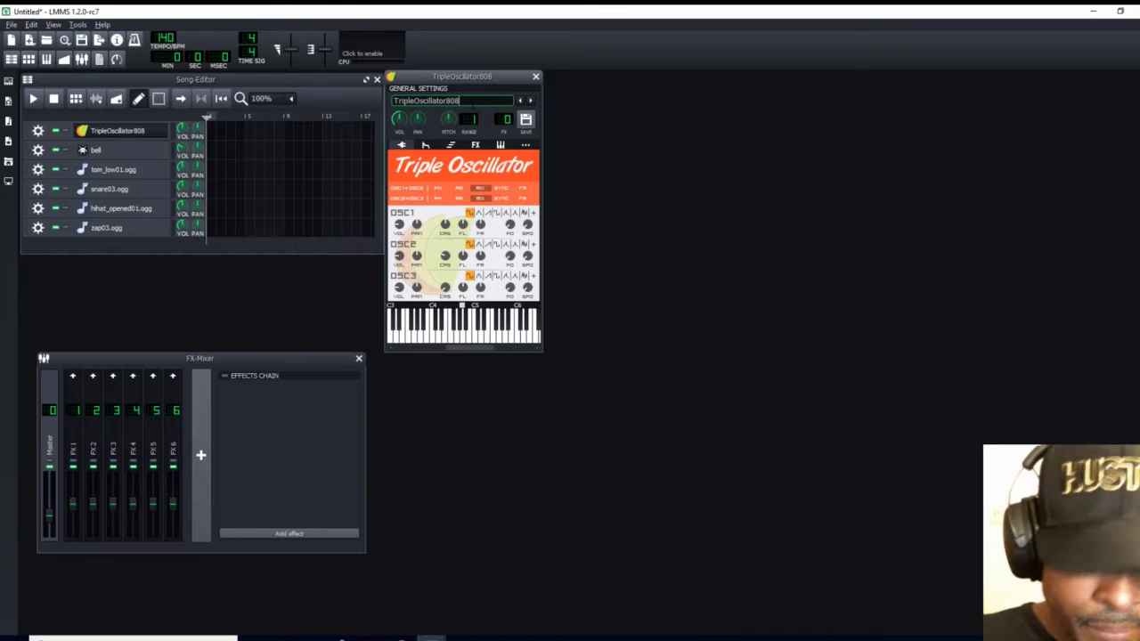
pyautogui.press('BackSpace')
pyautogui.press('BackSpace')
pyautogui.press('BackSpace')
pyautogui.press('BackSpace')
pyautogui.press('BackSpace')
pyautogui.press('BackSpace')
pyautogui.press('BackSpace')
pyautogui.press('BackSpace')
pyautogui.press('BackSpace')
pyautogui.press('BackSpace')
pyautogui.press('BackSpace')
pyautogui.press('BackSpace')
pyautogui.press('BackSpace')
pyautogui.press('BackSpace')
pyautogui.press('BackSpace')
pyautogui.press('BackSpace')
pyautogui.press('BackSpace')
pyautogui.press('BackSpace')
pyautogui.press('BackSpace')
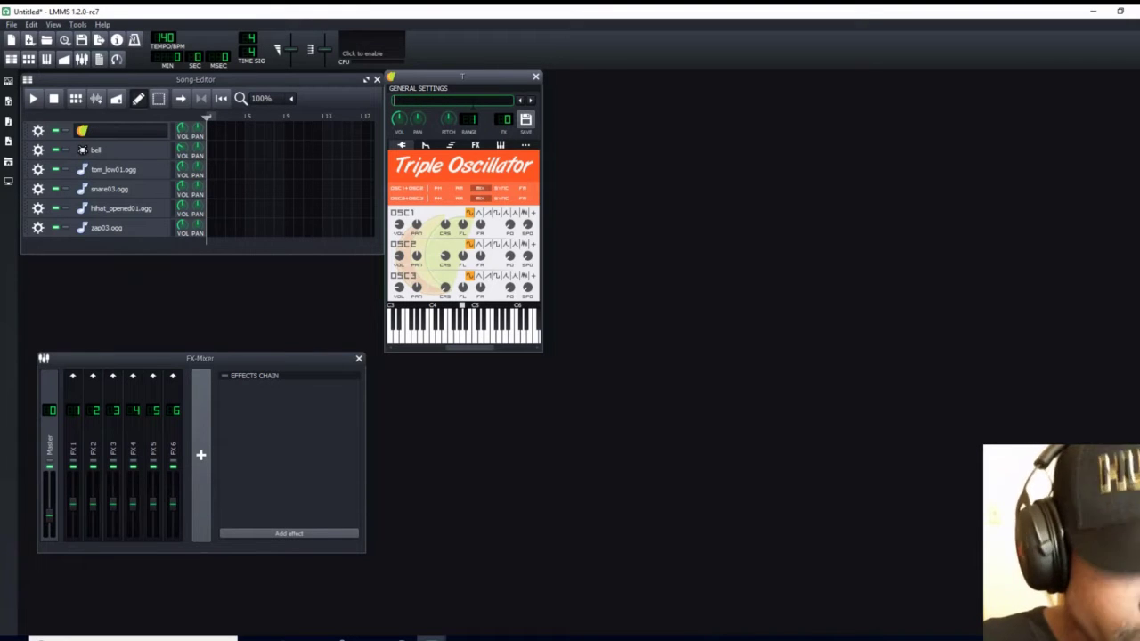
pyautogui.write('808')
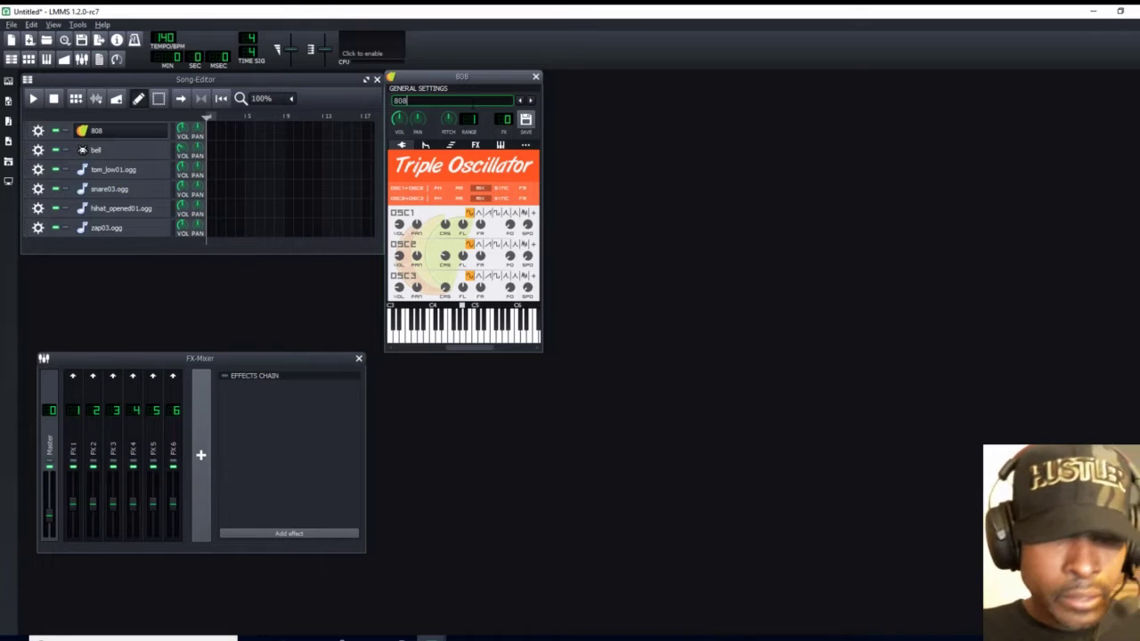
# Rename mixer channel FX 1 as 808, assign the 808 instrument to FX channel 1 and close its window
pyautogui.click(74, 453)
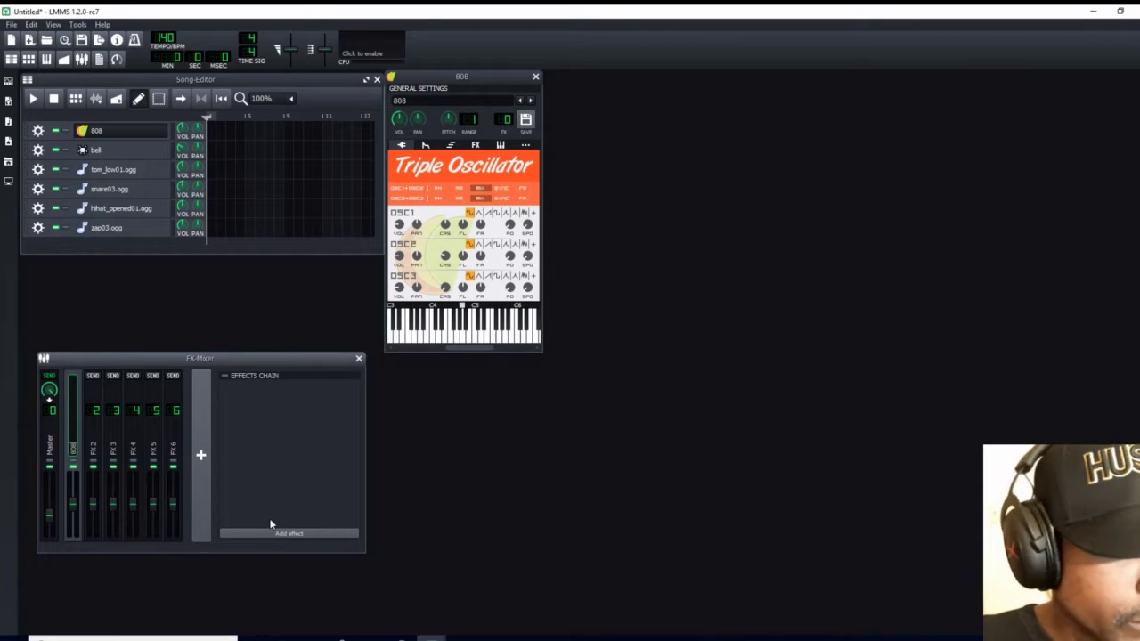
pyautogui.press('Return')
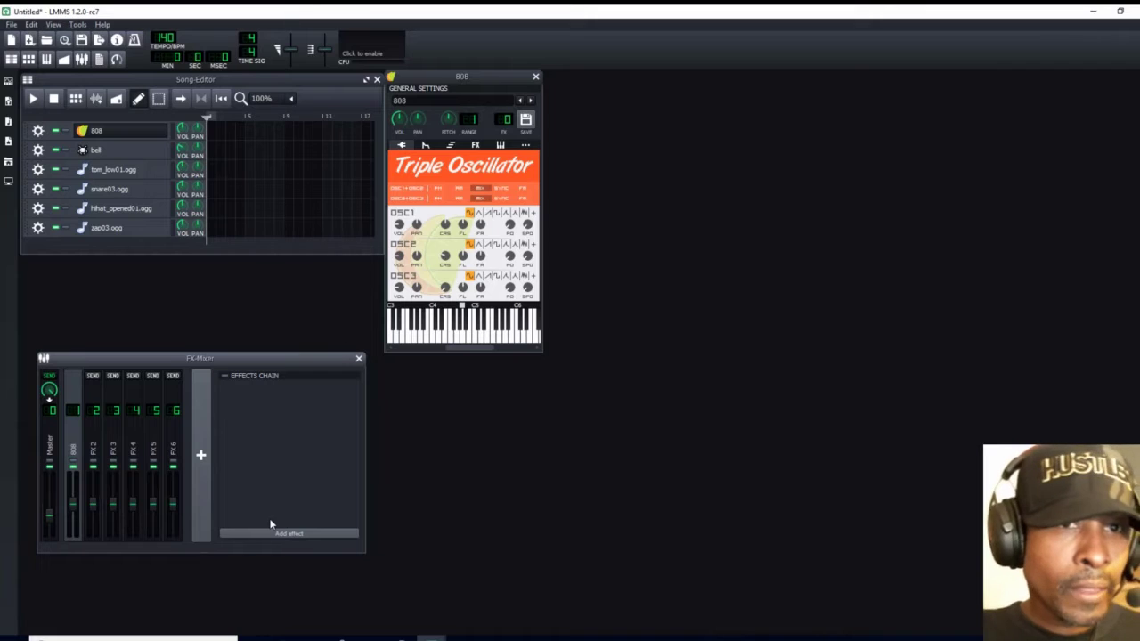
pyautogui.click(503, 119)
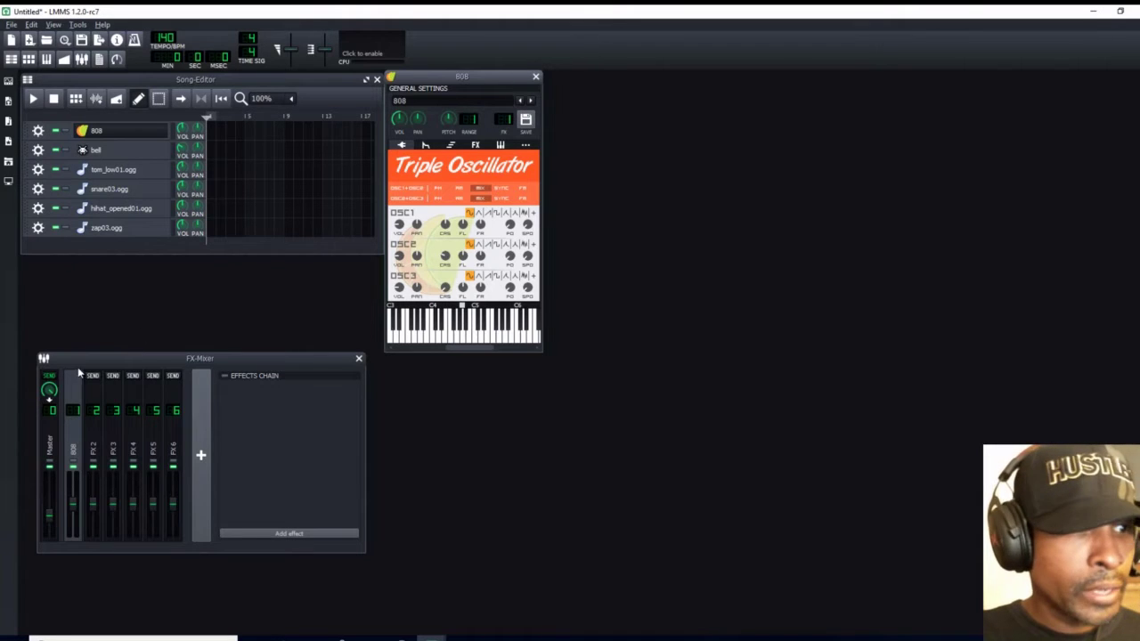
pyautogui.click(537, 78)
# Assign the bell instrument to FX channel 2, rename mixer channel FX 2 as bell and close the instrument window
pyautogui.click(134, 153)
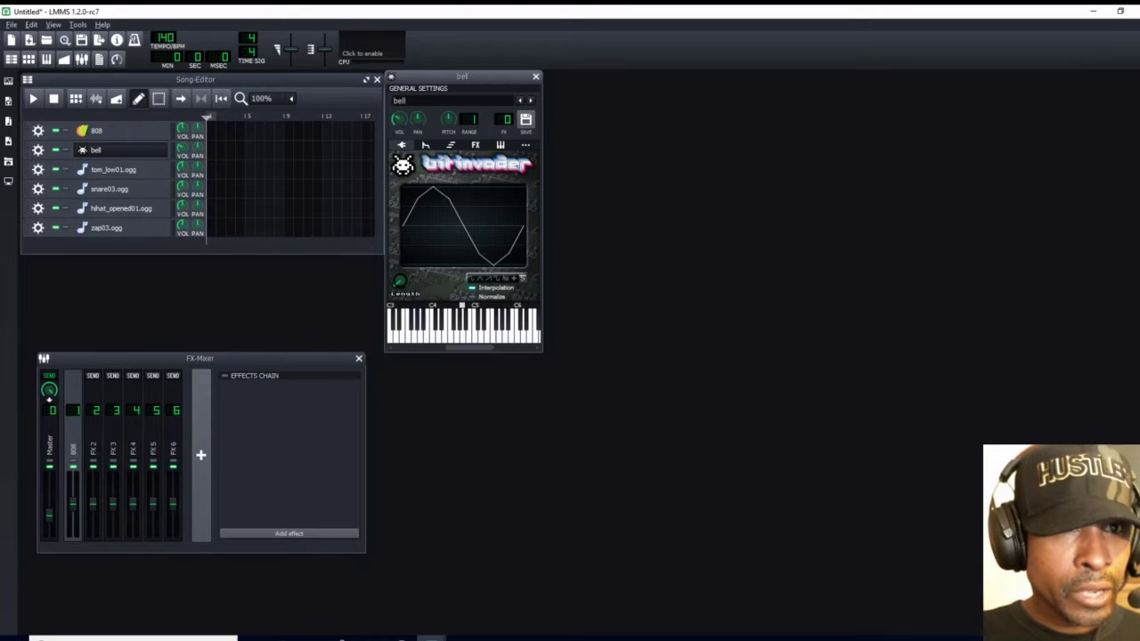
pyautogui.click(93, 462)
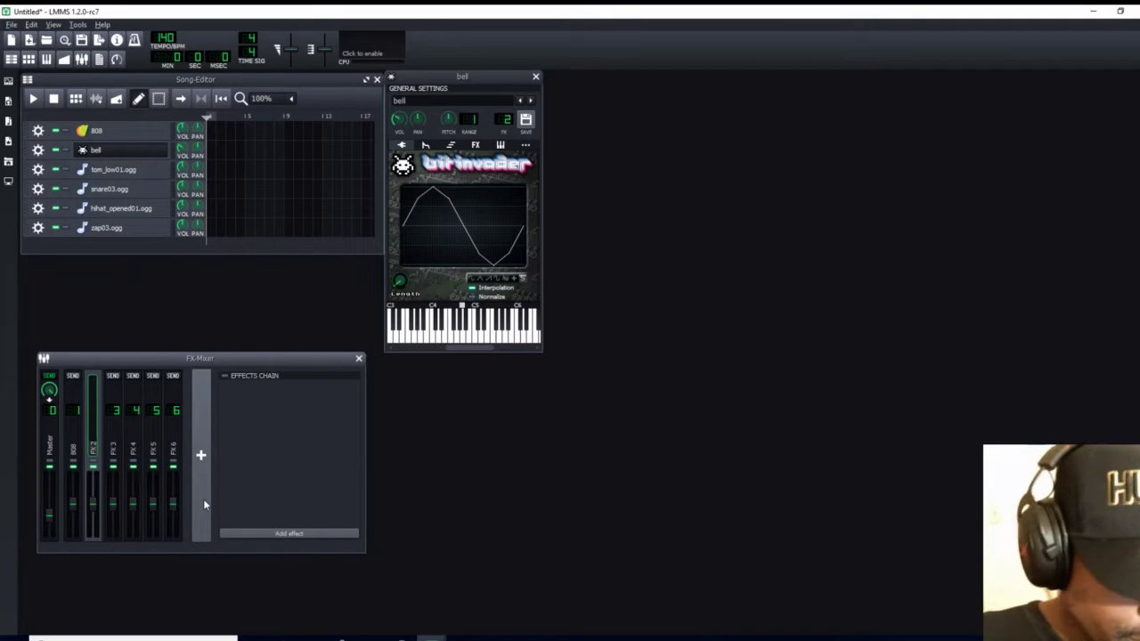
pyautogui.press('BackSpace')
pyautogui.write('bell')
pyautogui.press('Return')
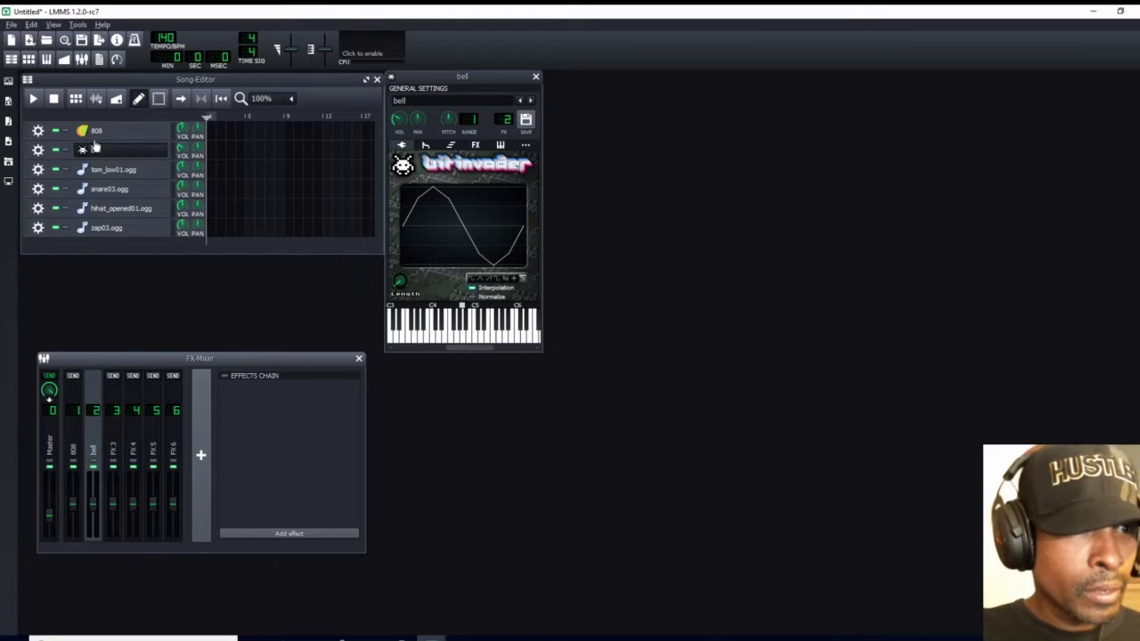
pyautogui.click(535, 77)
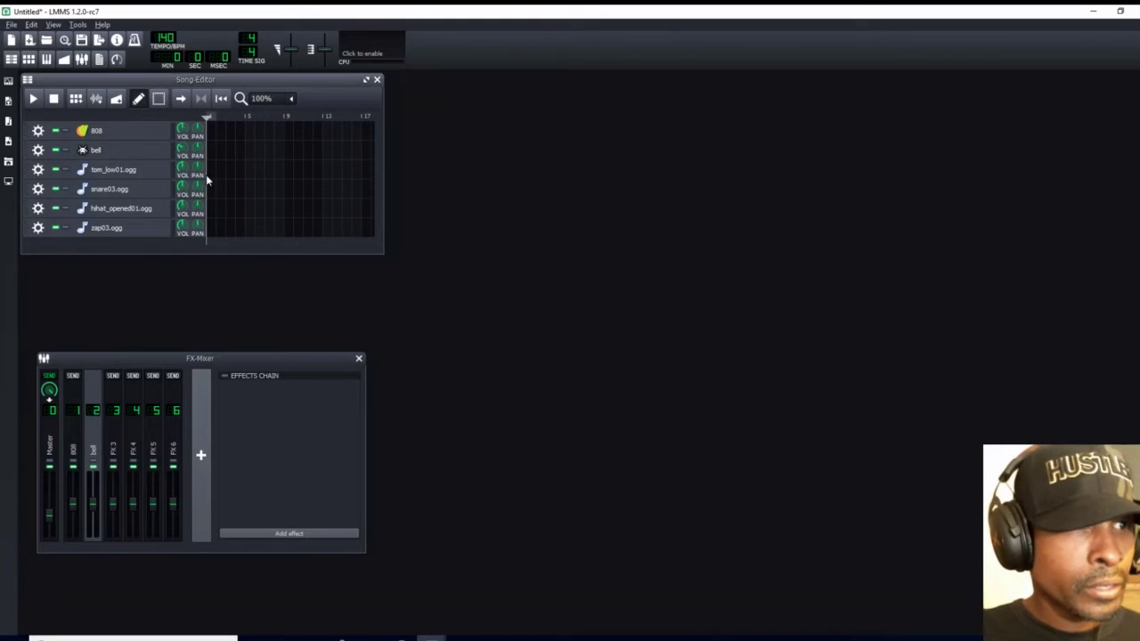
# Route the tom_low01.ogg track to FX channel 3, rename mixer channel FX 3 as tom and close the track's window
pyautogui.click(120, 175)
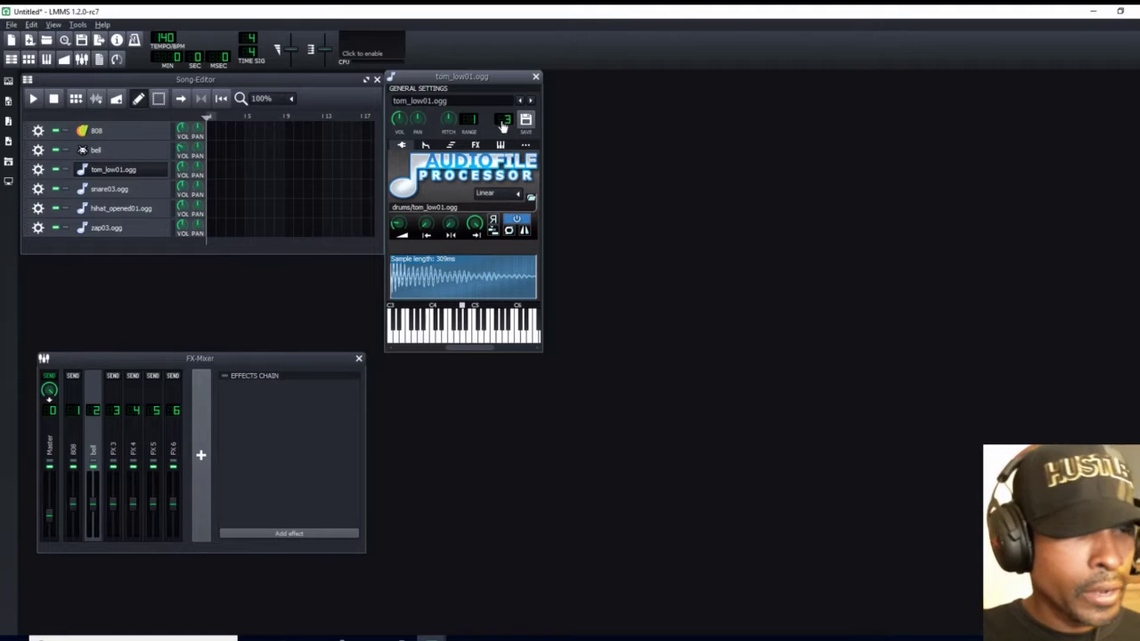
pyautogui.click(113, 456)
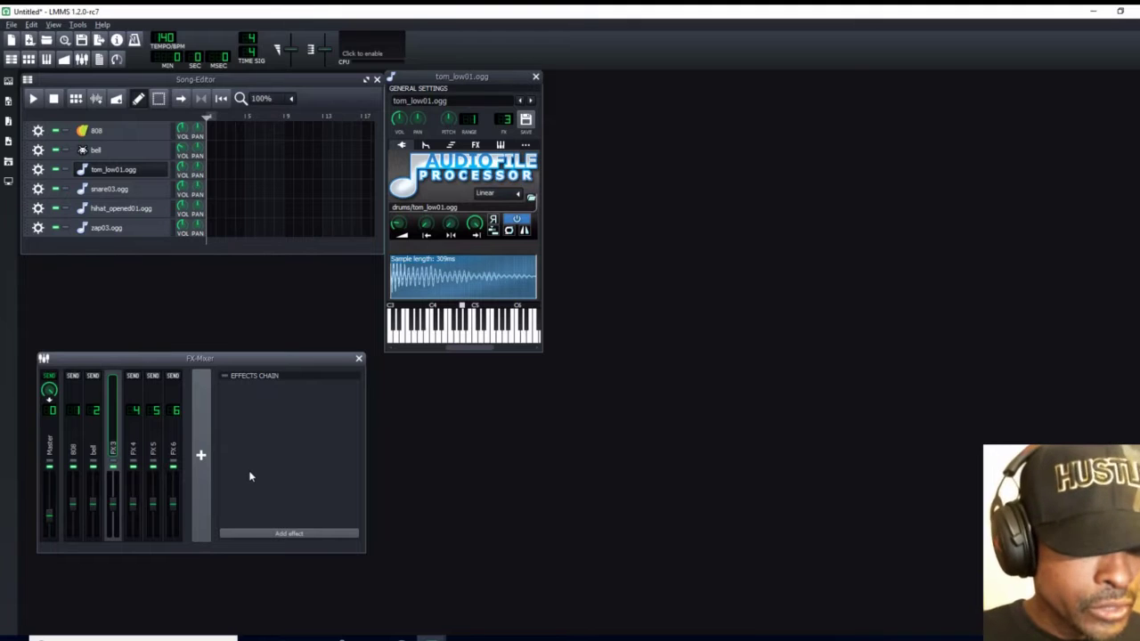
pyautogui.write('tom')
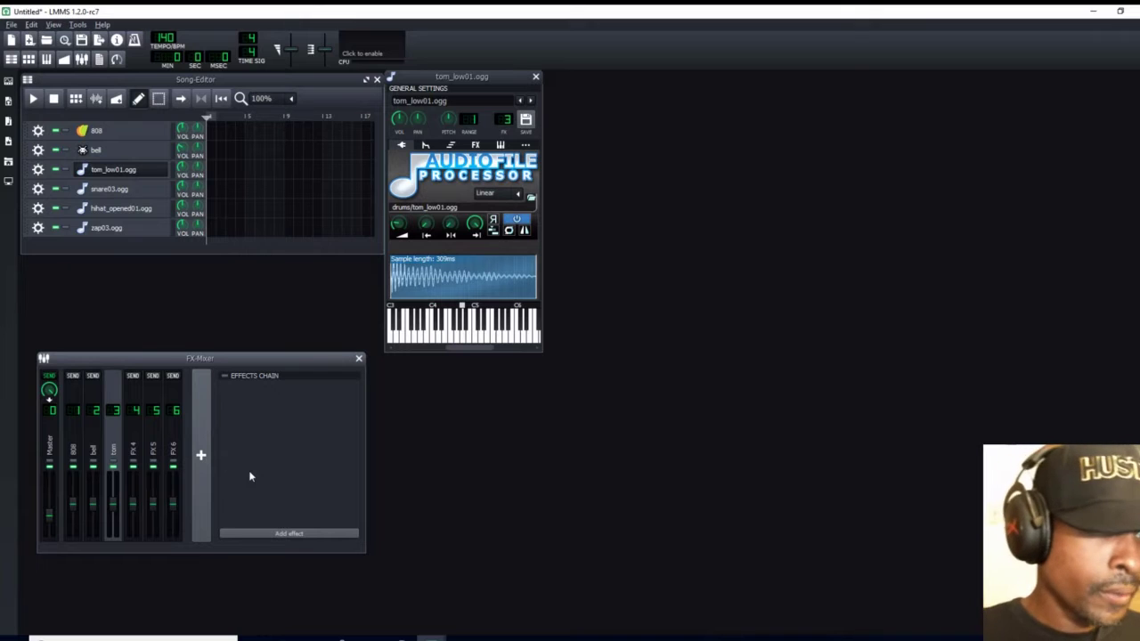
pyautogui.click(533, 78)
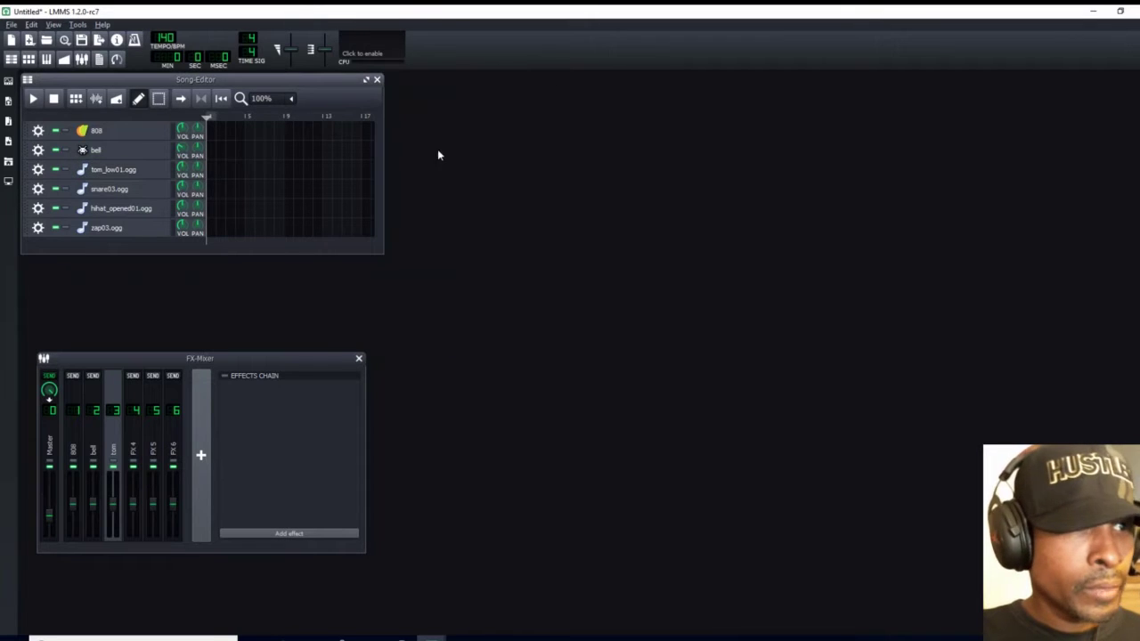
# Route the snare03.ogg track to FX channel 4, rename mixer channel FX 4 as snare and close the track's window
pyautogui.doubleClick(110, 192)
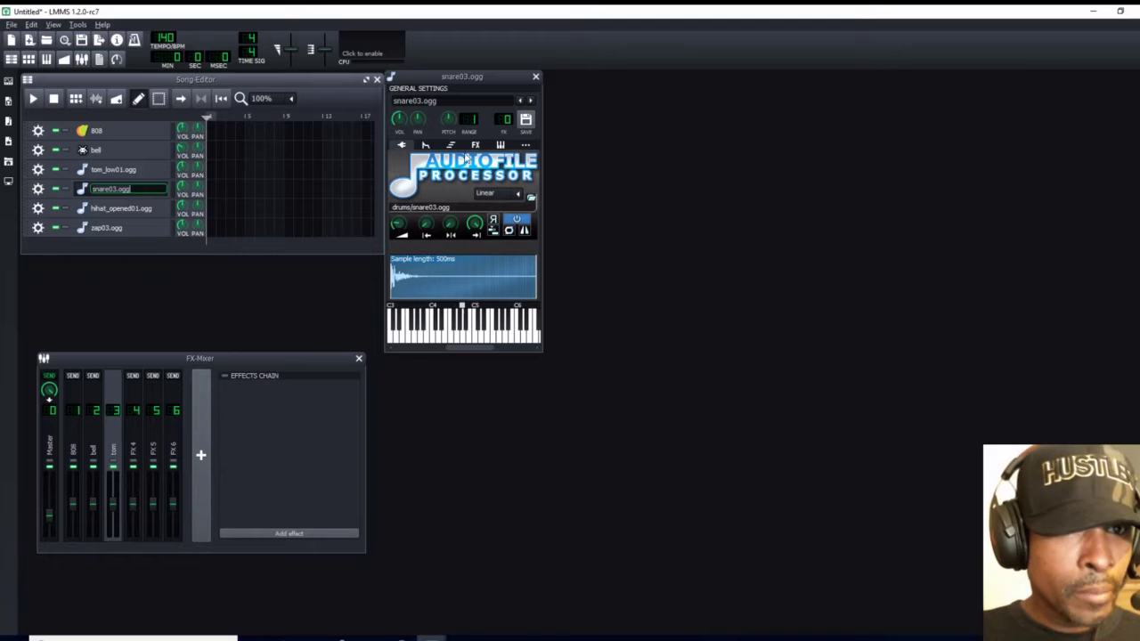
pyautogui.click(505, 121)
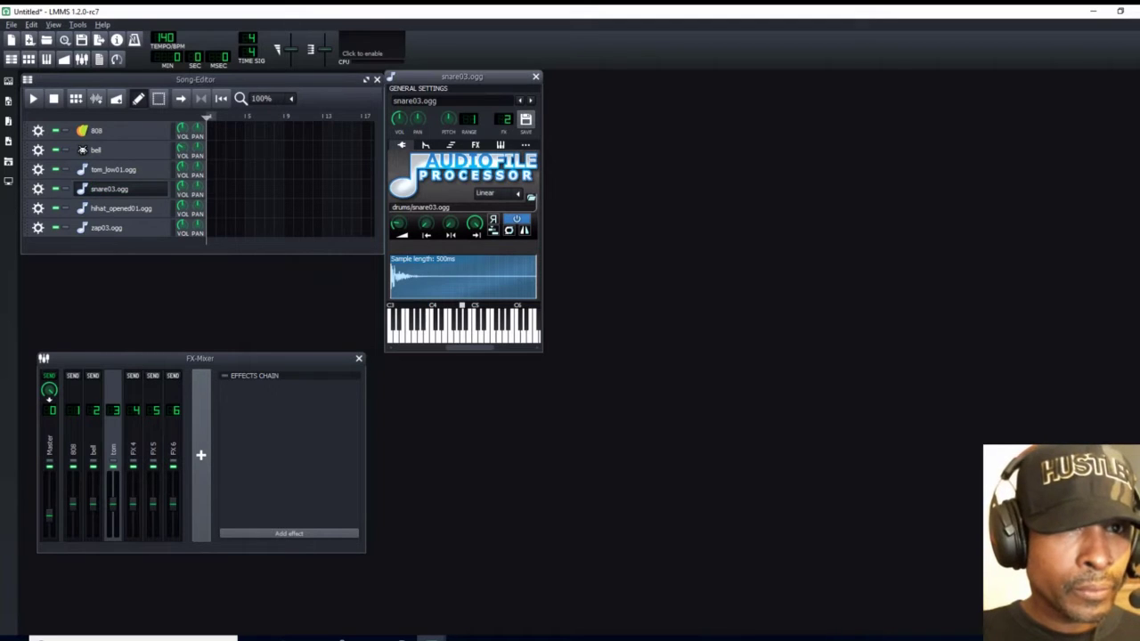
pyautogui.click(134, 455)
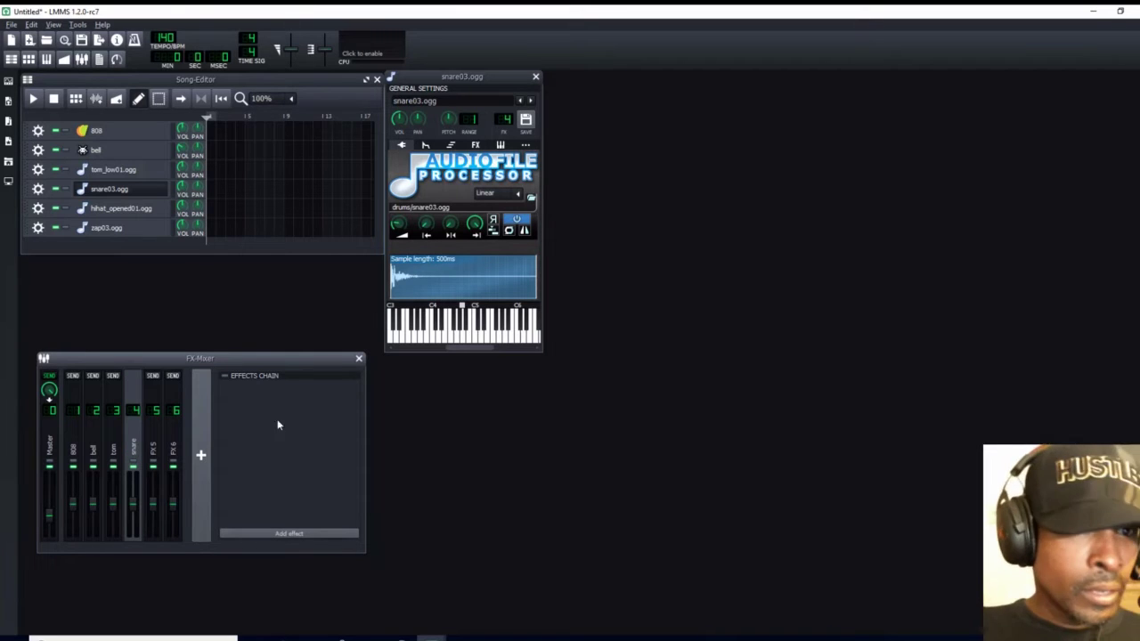
pyautogui.click(535, 78)
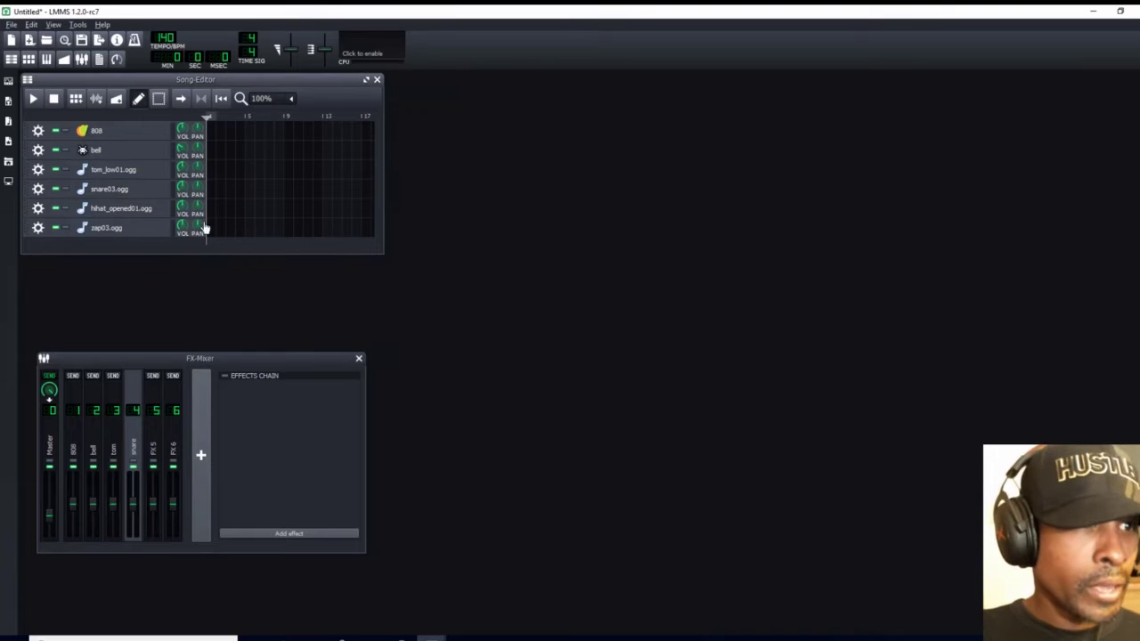
# Route the hihat_opened01.ogg track to FX channel 5 and rename mixer channel FX 5 as OHH
pyautogui.click(142, 210)
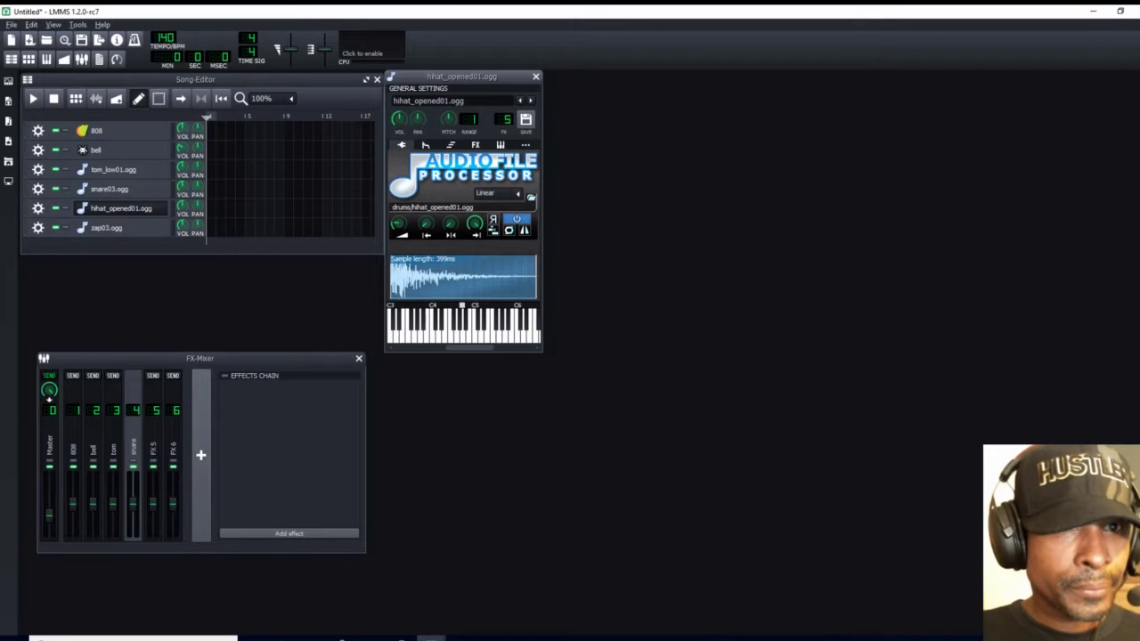
pyautogui.click(158, 454)
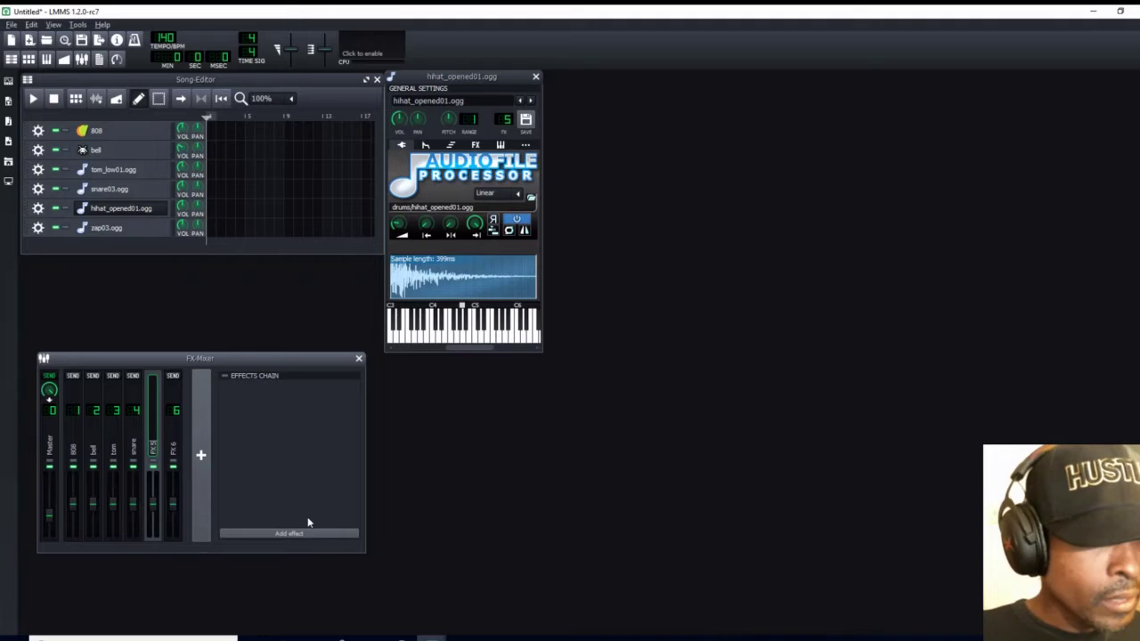
pyautogui.write('OHH')
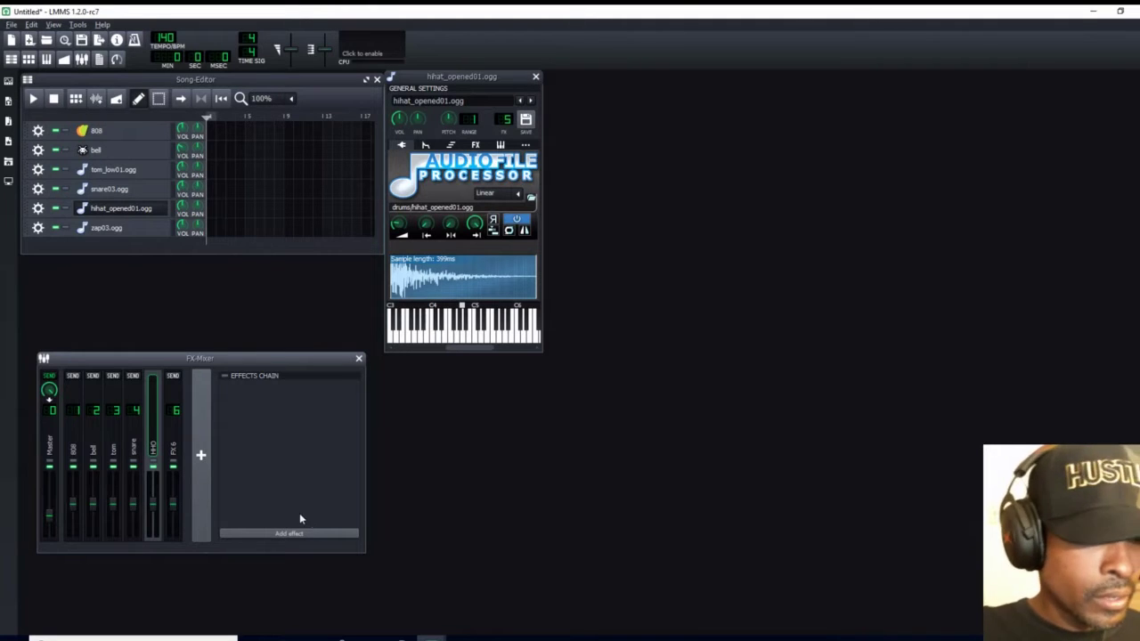
pyautogui.press('Return')
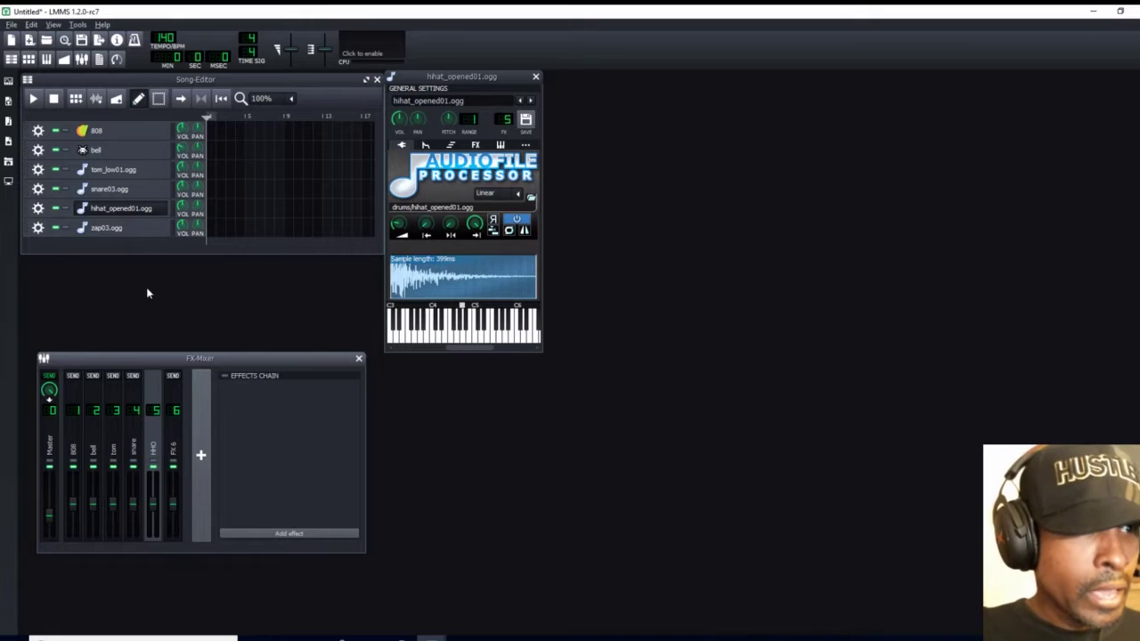
# Assign the zap03.ogg track to FX channel 6, close the hi-hat window and rename mixer channel FX 6 as Fxzap
pyautogui.click(129, 230)
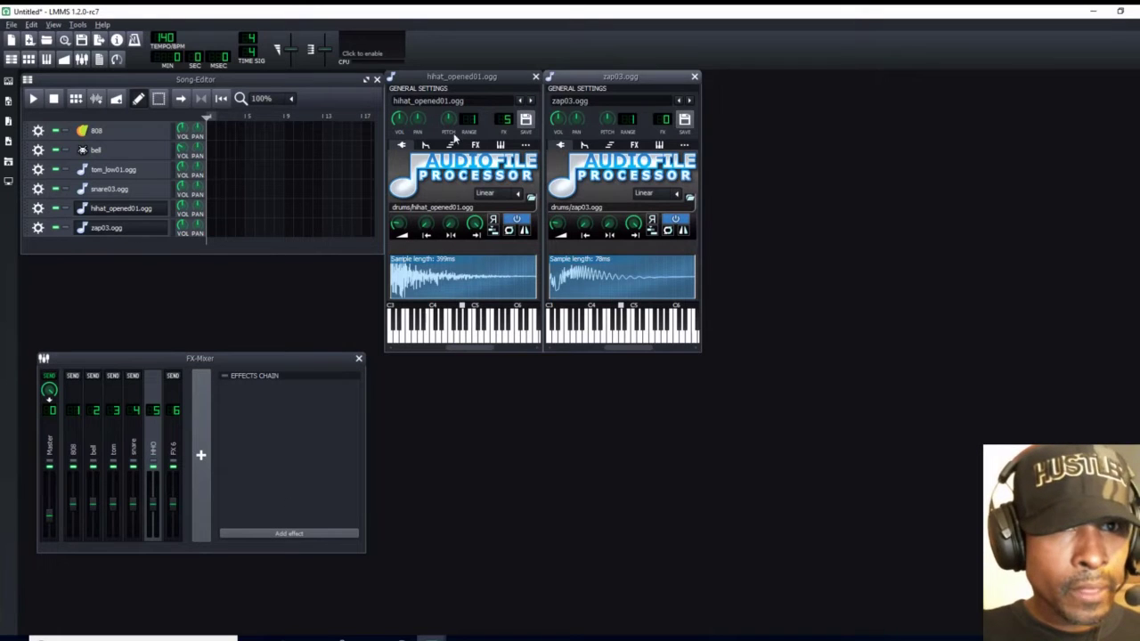
pyautogui.click(535, 76)
pyautogui.moveTo(617, 82); pyautogui.dragTo(471, 84)
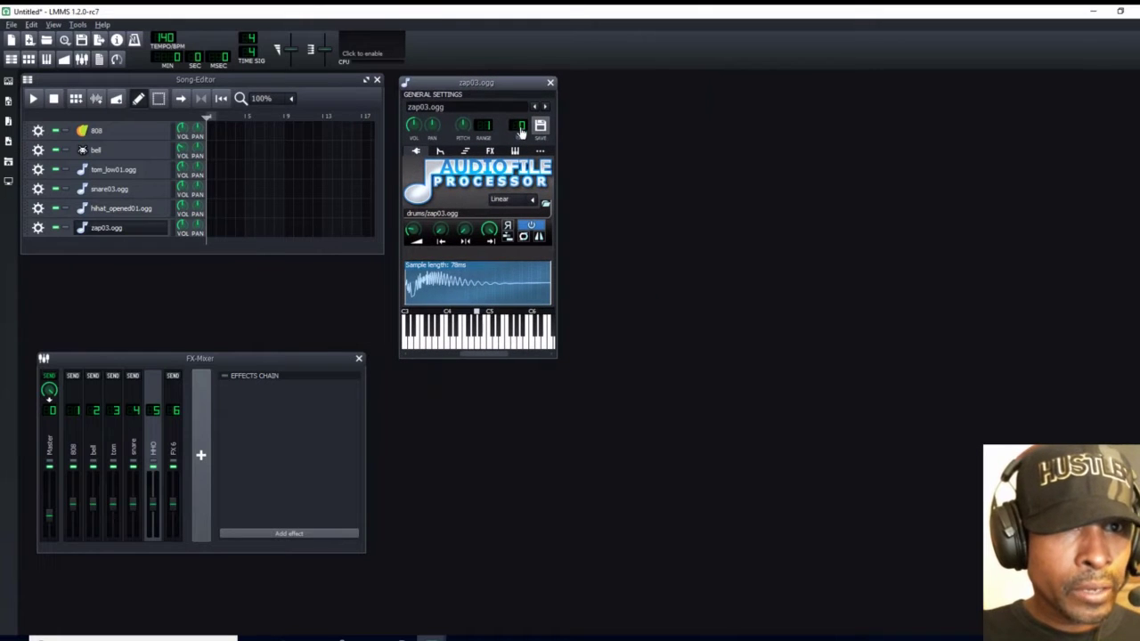
pyautogui.moveTo(520, 129); pyautogui.dragTo(520, 118)
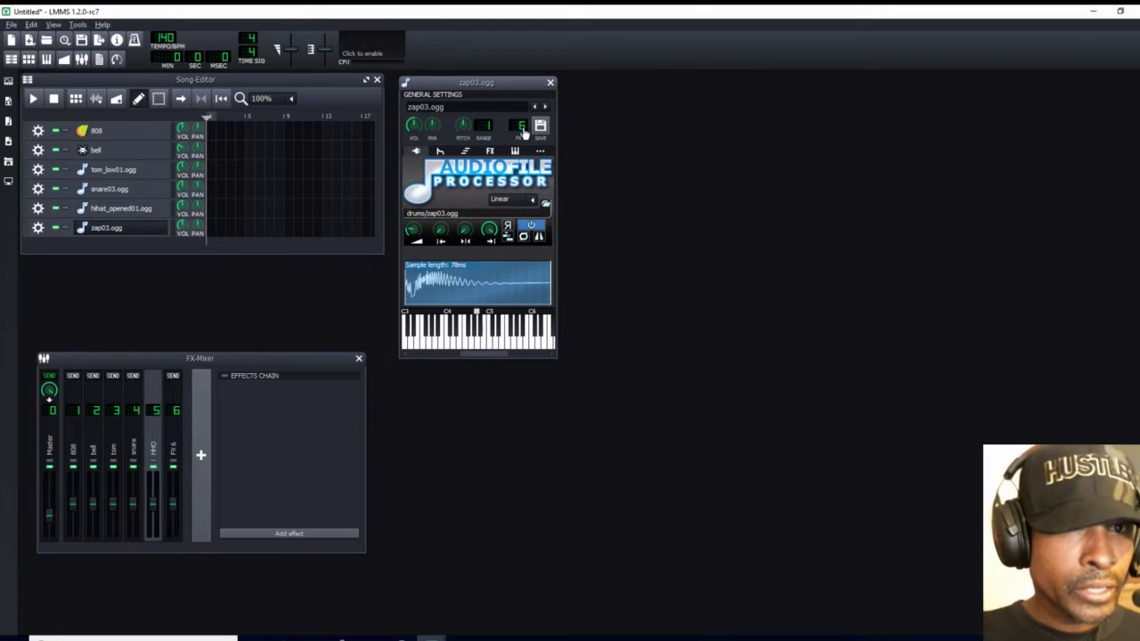
pyautogui.click(175, 455)
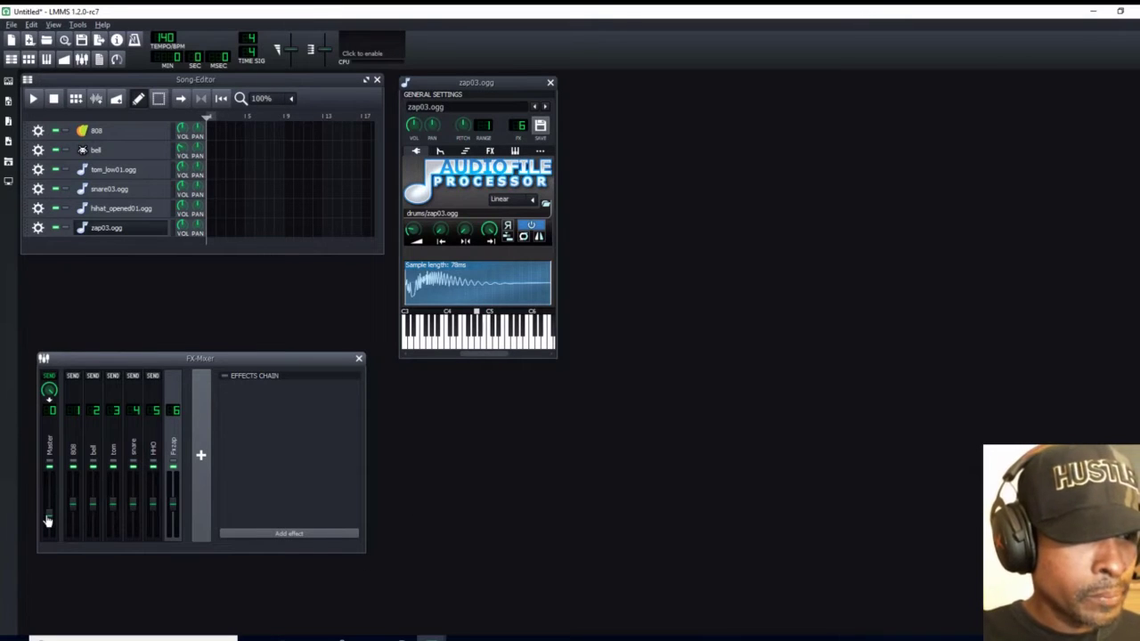
# Reset the Master channel's fader to its default, lower the volume of the Song-Editor tracks and close the zap03.ogg window
pyautogui.moveTo(49, 520)
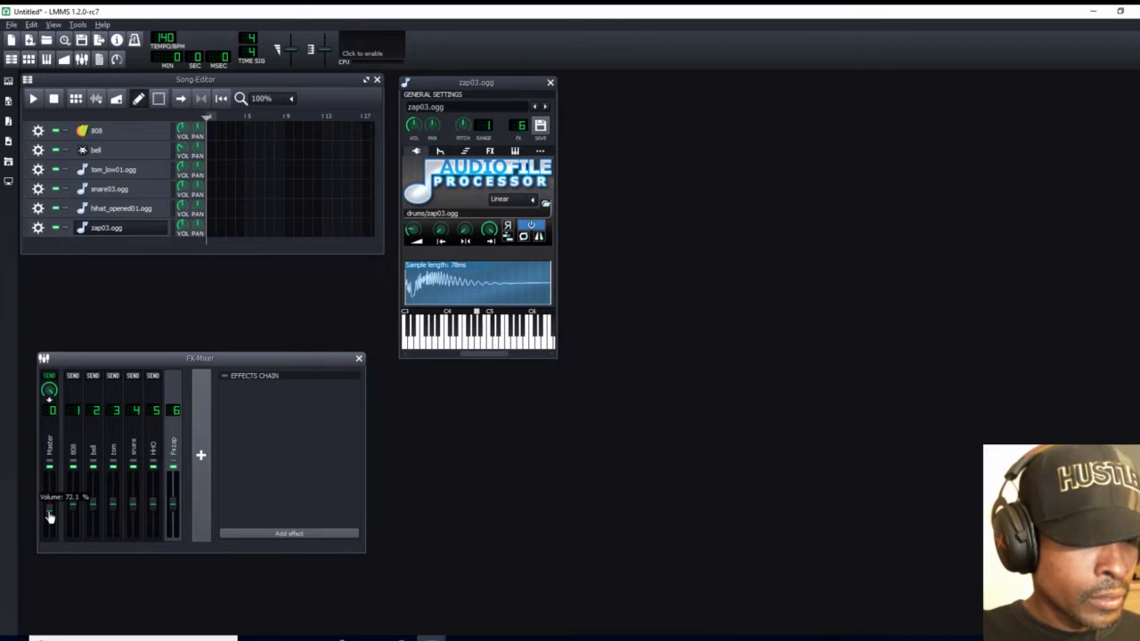
pyautogui.rightClick(50, 517)
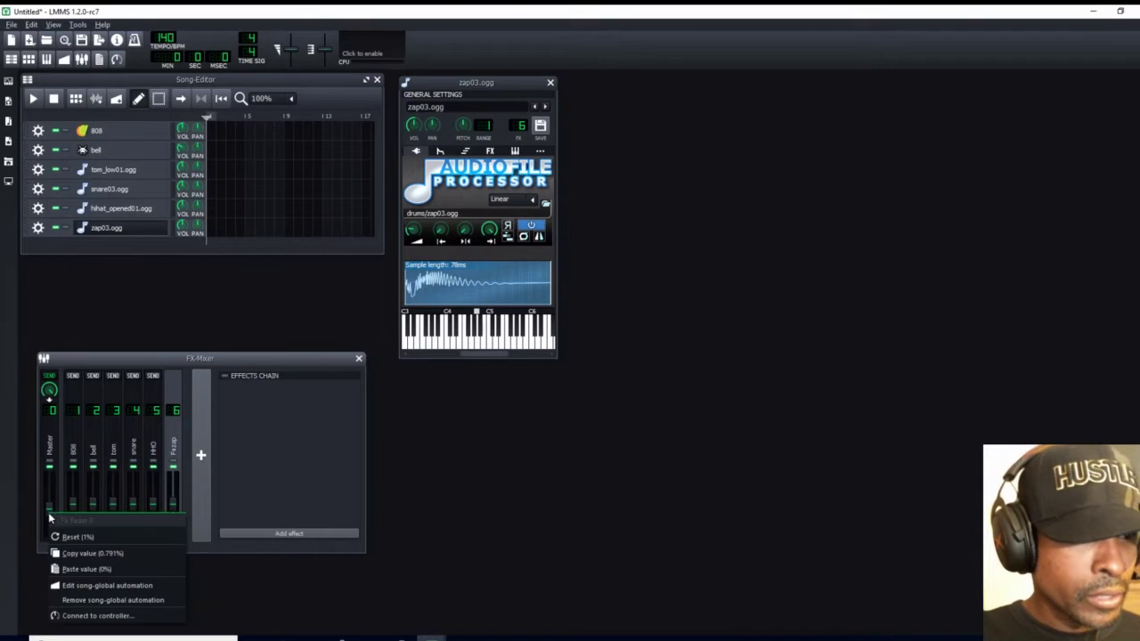
pyautogui.click(64, 537)
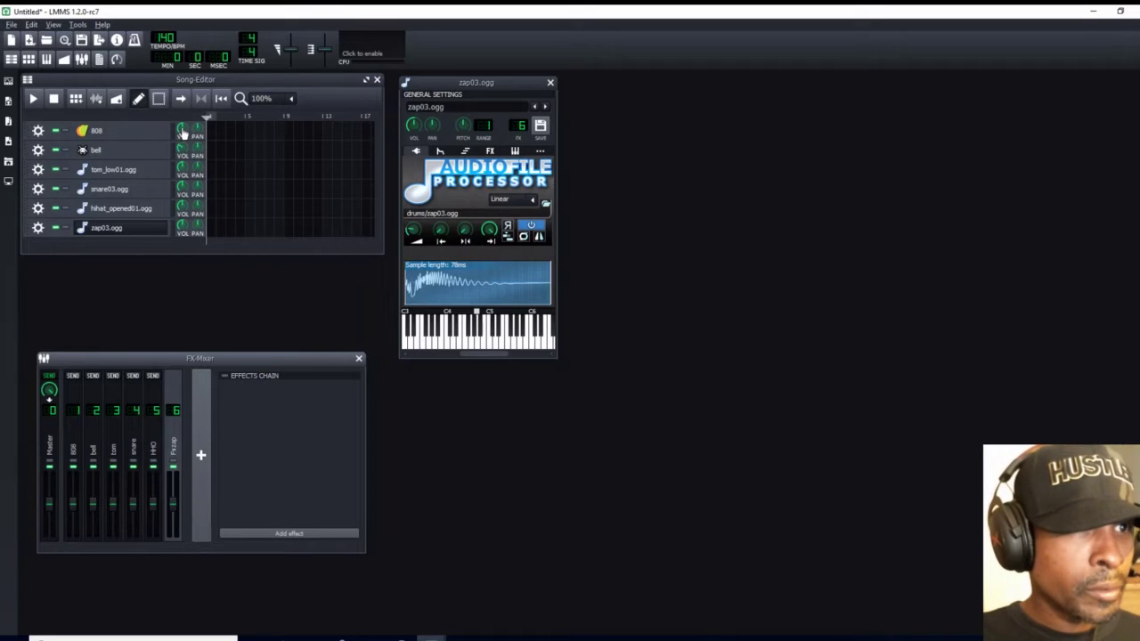
pyautogui.moveTo(182, 128); pyautogui.dragTo(182, 231)
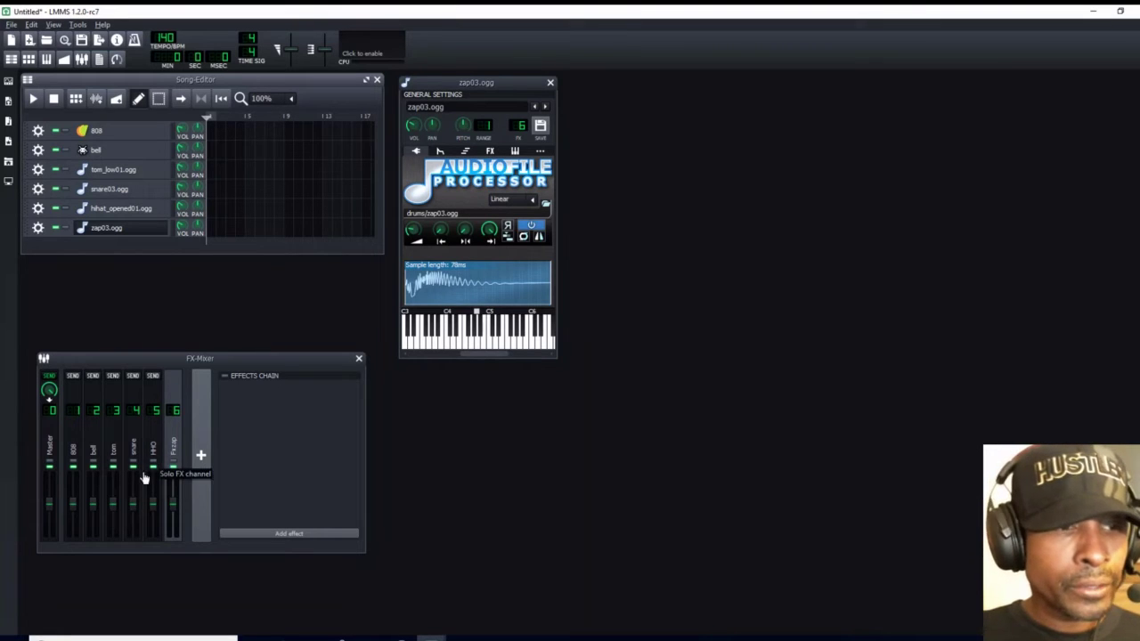
pyautogui.click(549, 82)
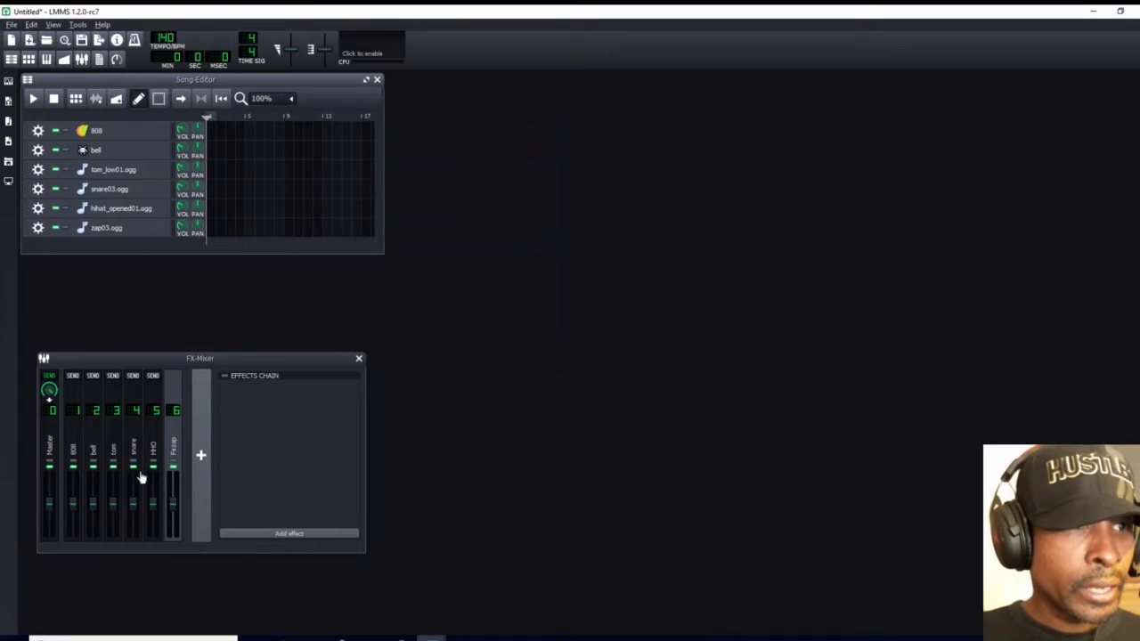
# Lower the 808's OSC1 coarse detuning to -24 semitones, lower OSC2's coarse detuning too, and audition the sound
pyautogui.click(136, 136)
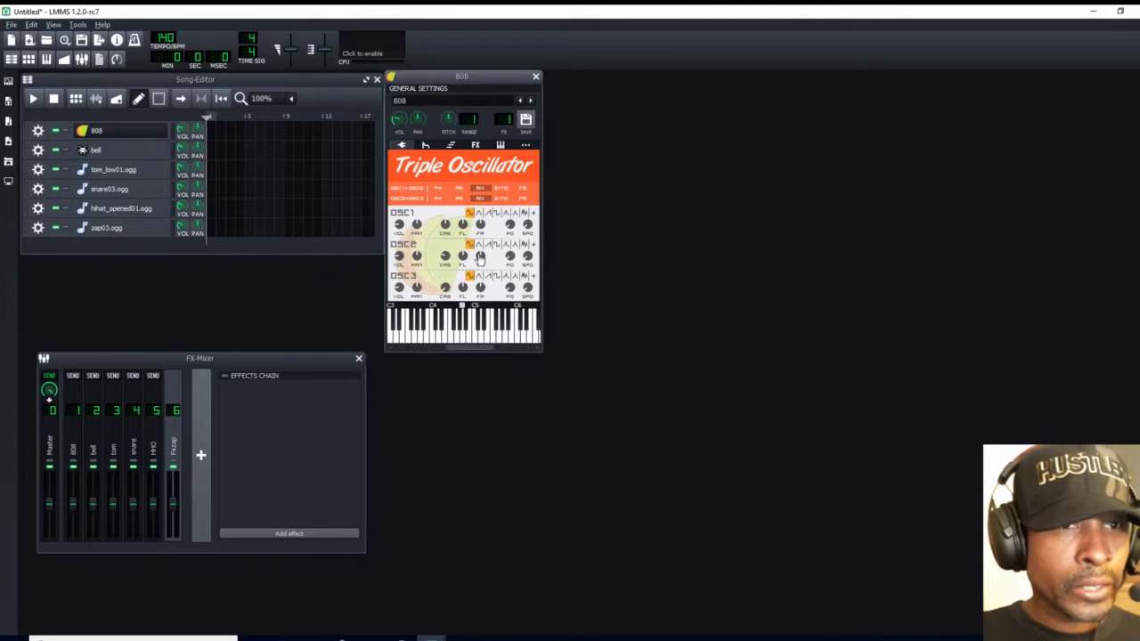
pyautogui.moveTo(487, 77); pyautogui.dragTo(615, 79)
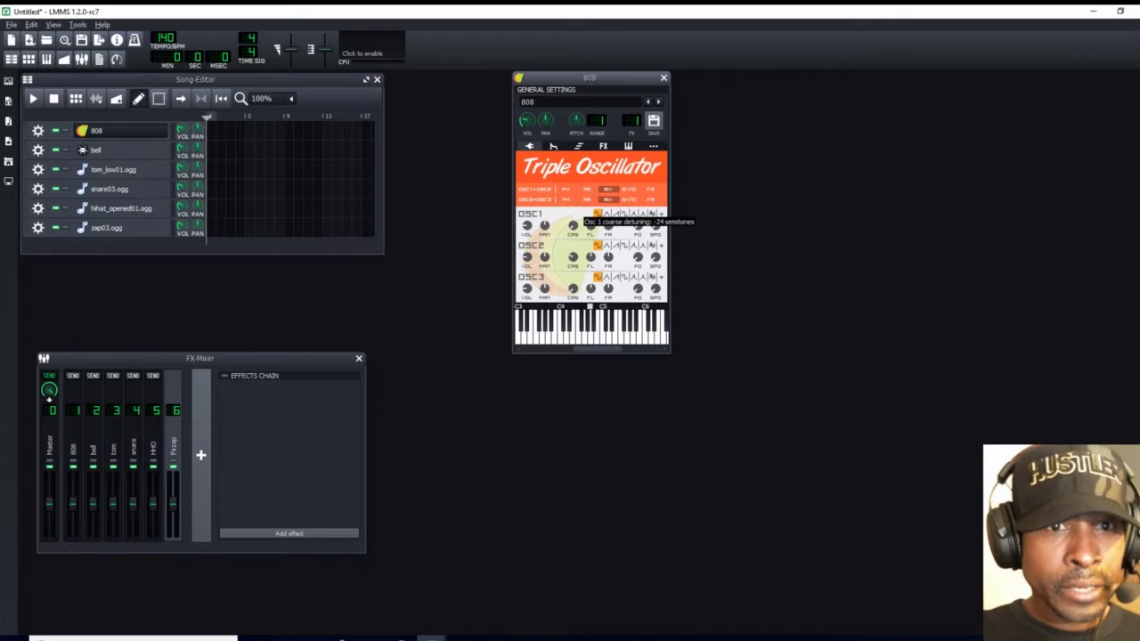
pyautogui.moveTo(573, 226); pyautogui.dragTo(573, 301)
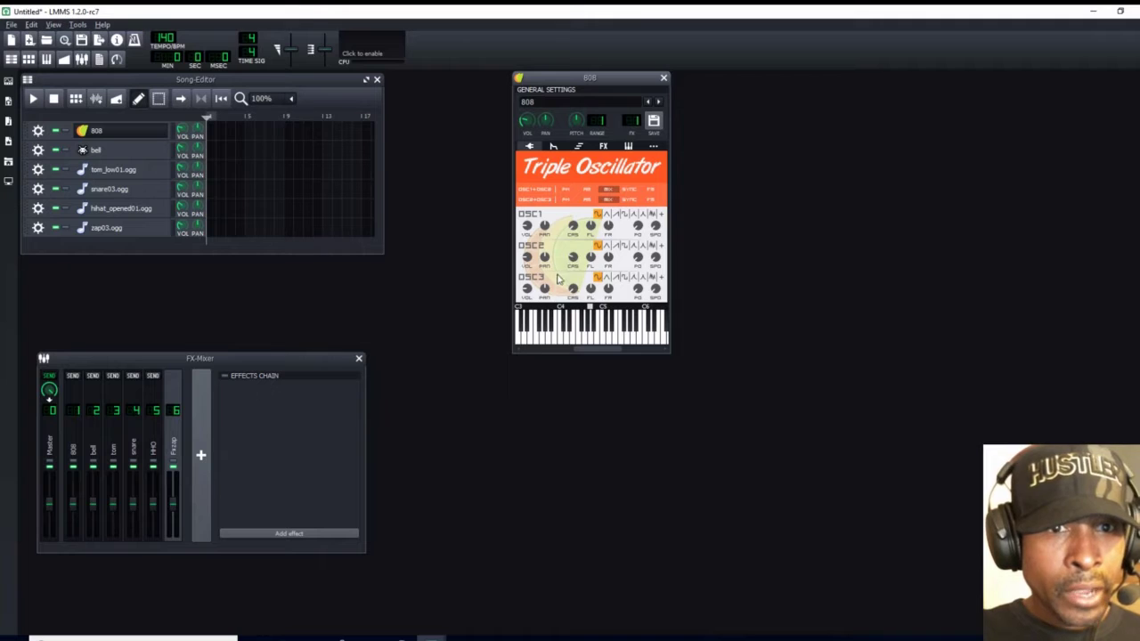
pyautogui.moveTo(574, 265); pyautogui.dragTo(574, 306)
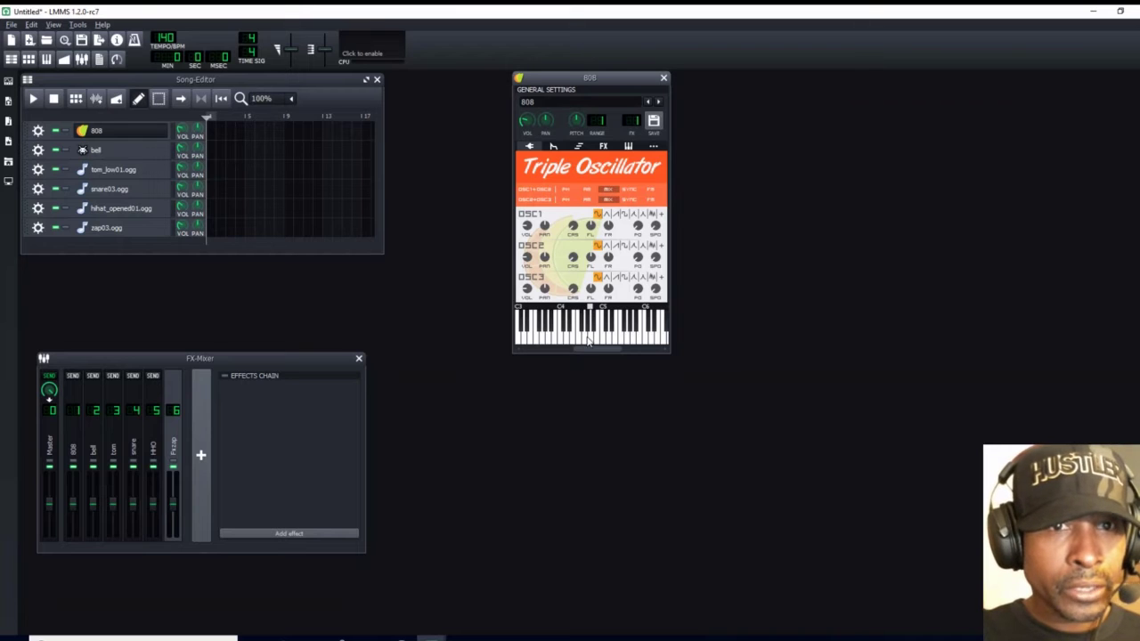
pyautogui.click(590, 338)
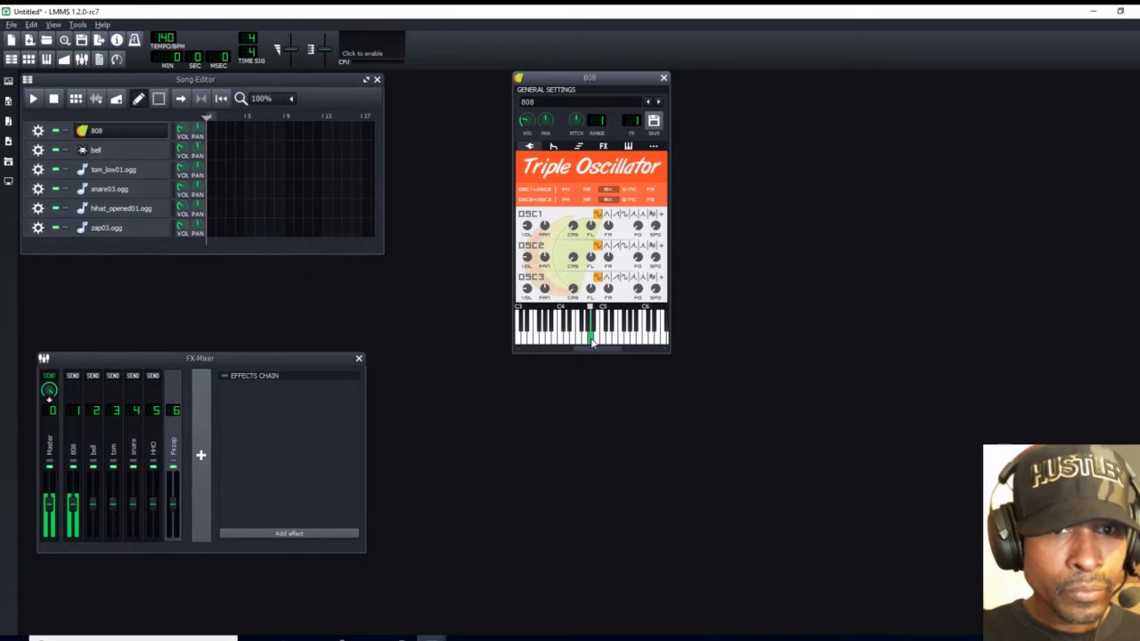
pyautogui.click(590, 338)
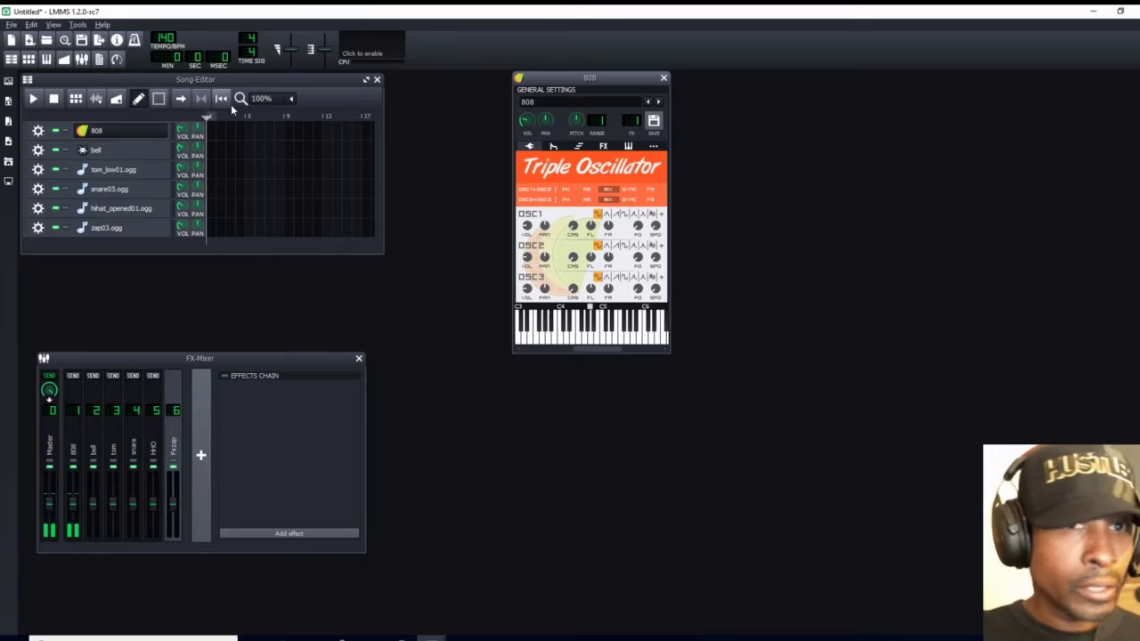
# Reset the 808 track's volume to its default and audition the instrument again
pyautogui.click(178, 130)
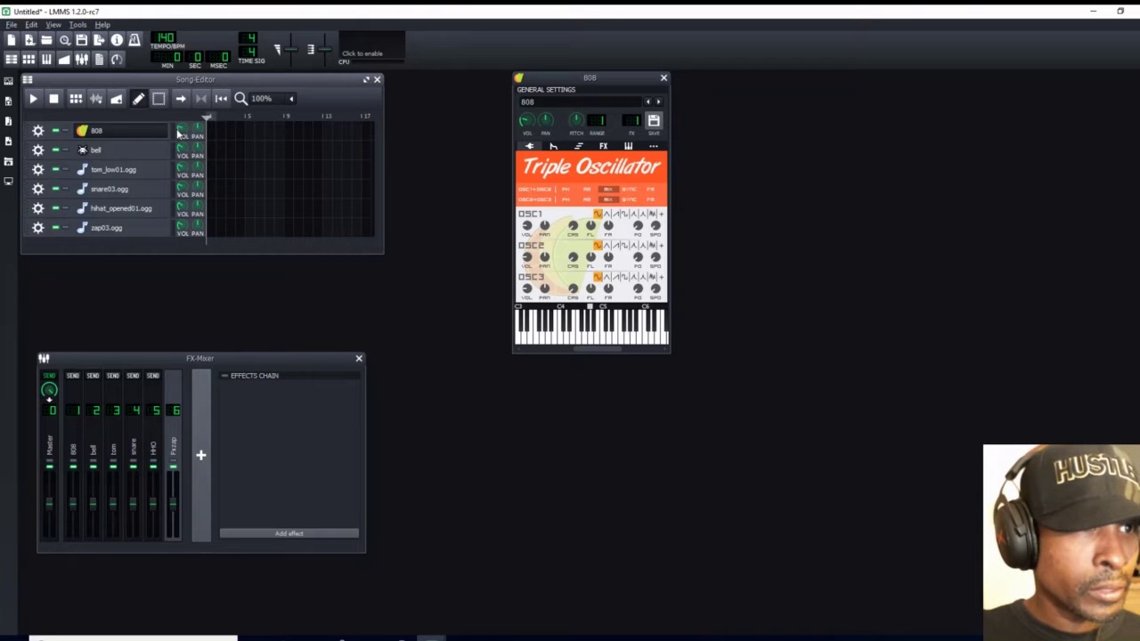
pyautogui.rightClick(182, 133)
pyautogui.click(201, 156)
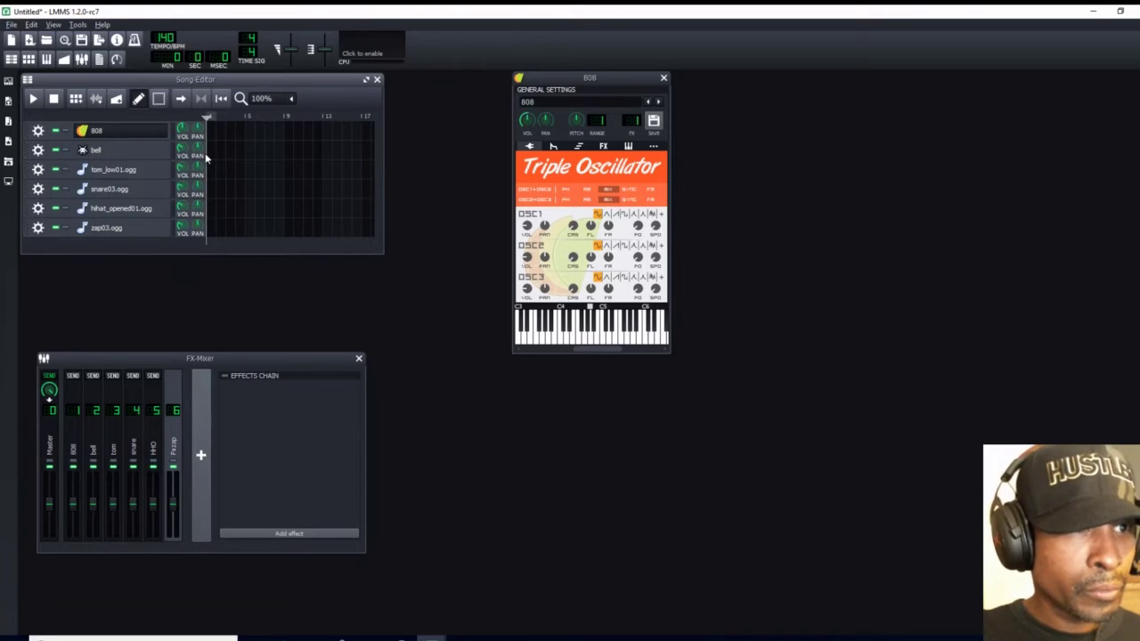
pyautogui.click(590, 340)
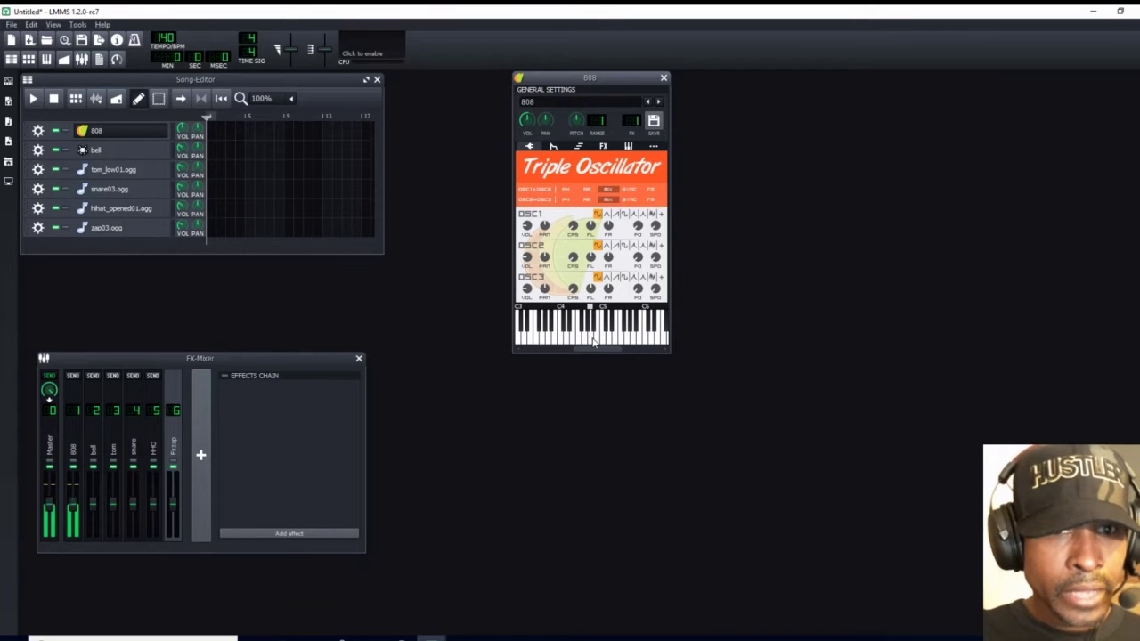
pyautogui.click(592, 338)
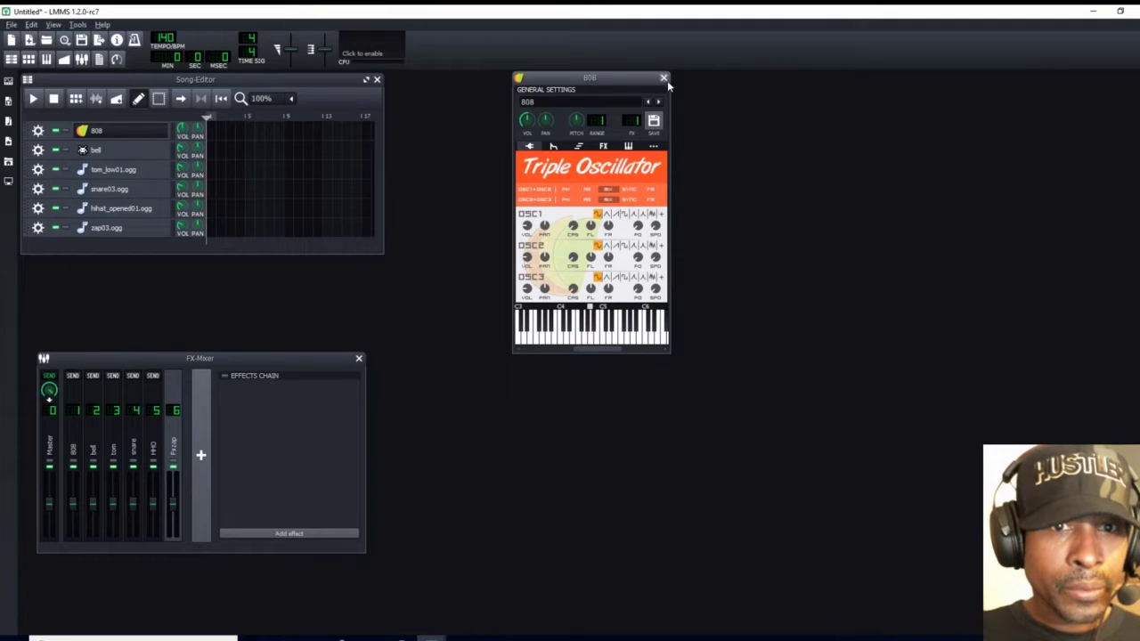
# Open a new 808 pattern in the Piano-Roll and arrange the Piano-Roll and 808 instrument windows side by side
pyautogui.moveTo(625, 78); pyautogui.dragTo(754, 90)
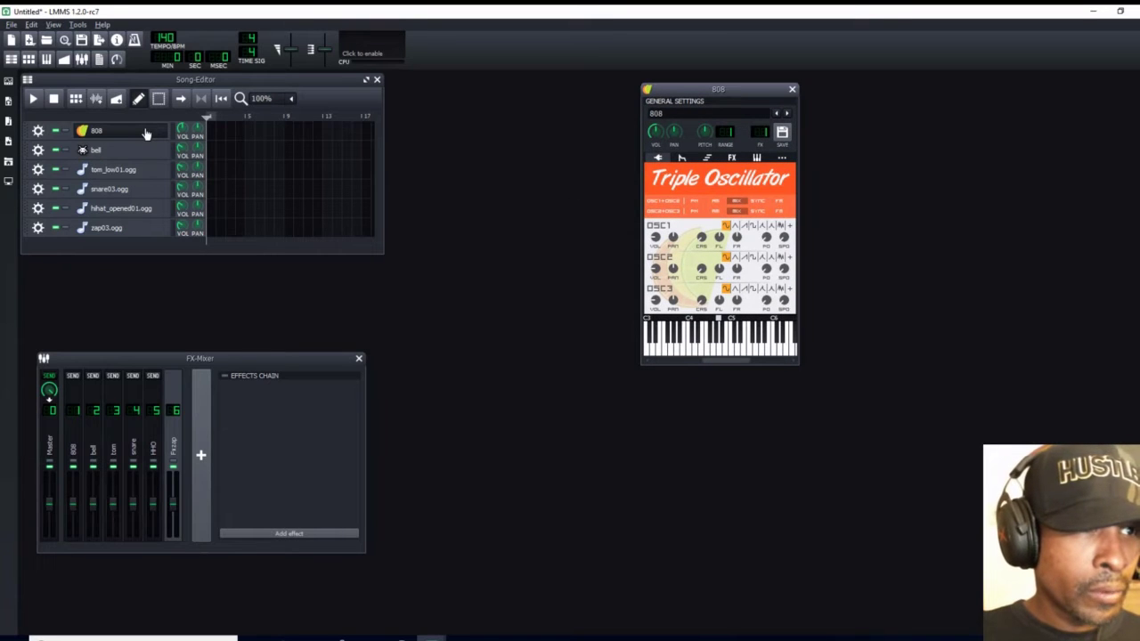
pyautogui.doubleClick(213, 133)
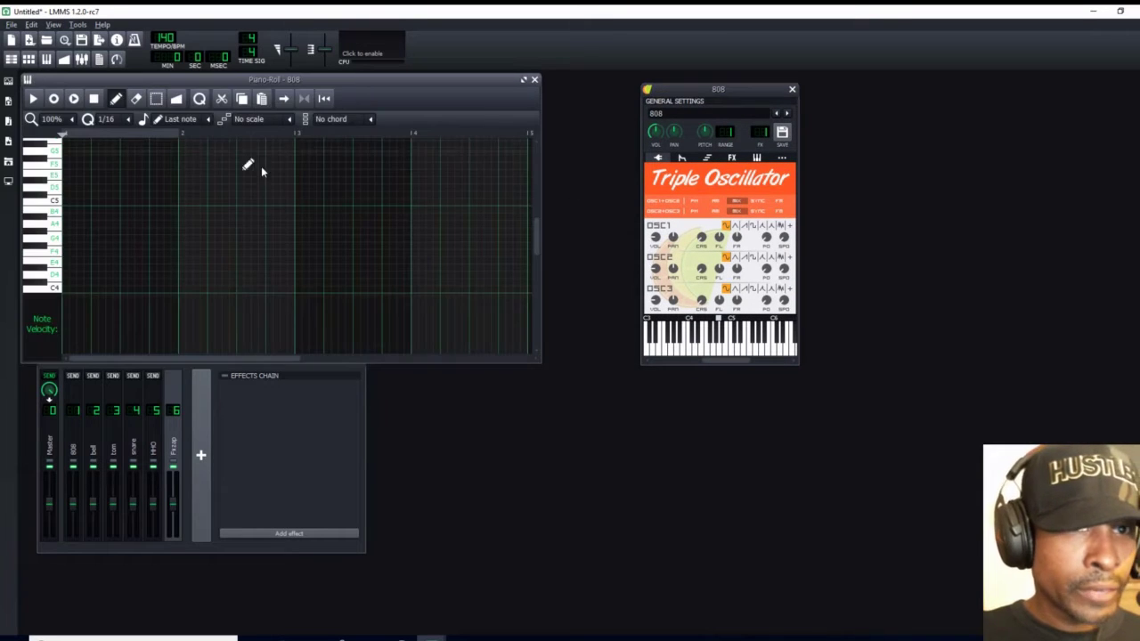
pyautogui.moveTo(347, 82); pyautogui.dragTo(438, 134)
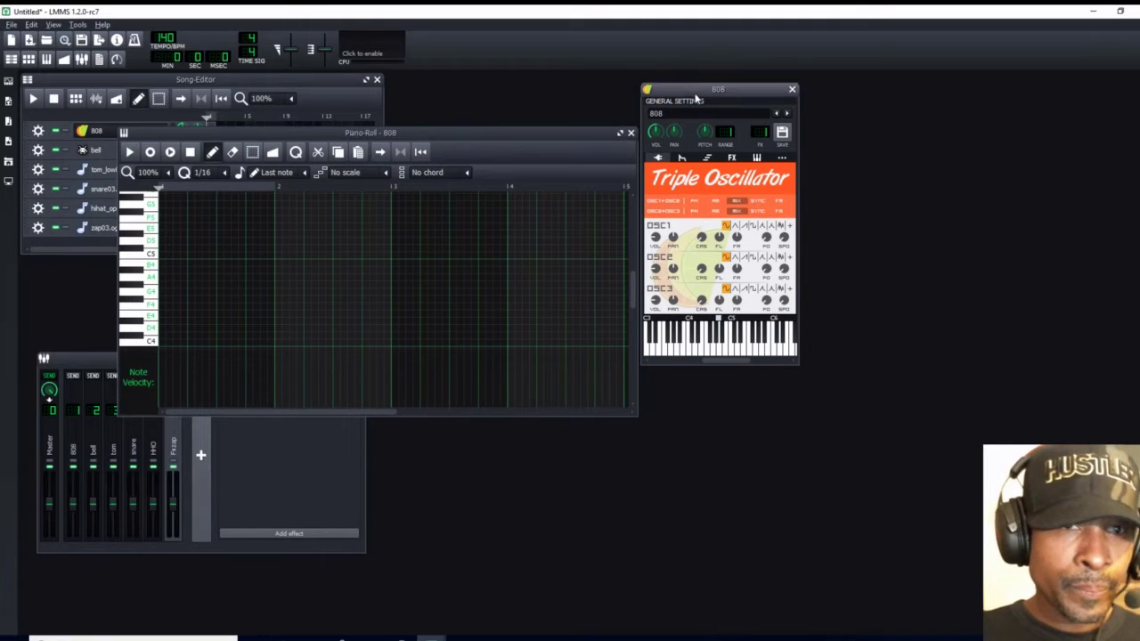
pyautogui.moveTo(693, 92); pyautogui.dragTo(773, 161)
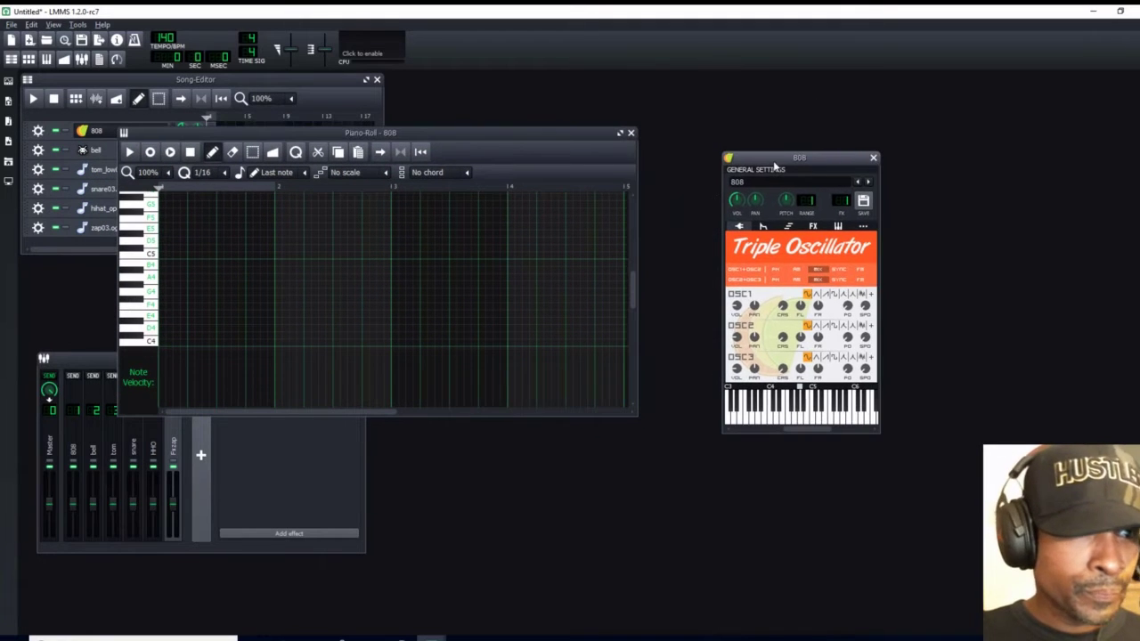
# Choose the Major scale, add an A4 note at the start of bar 1, and mark the current scale from A4
pyautogui.click(385, 180)
pyautogui.click(361, 199)
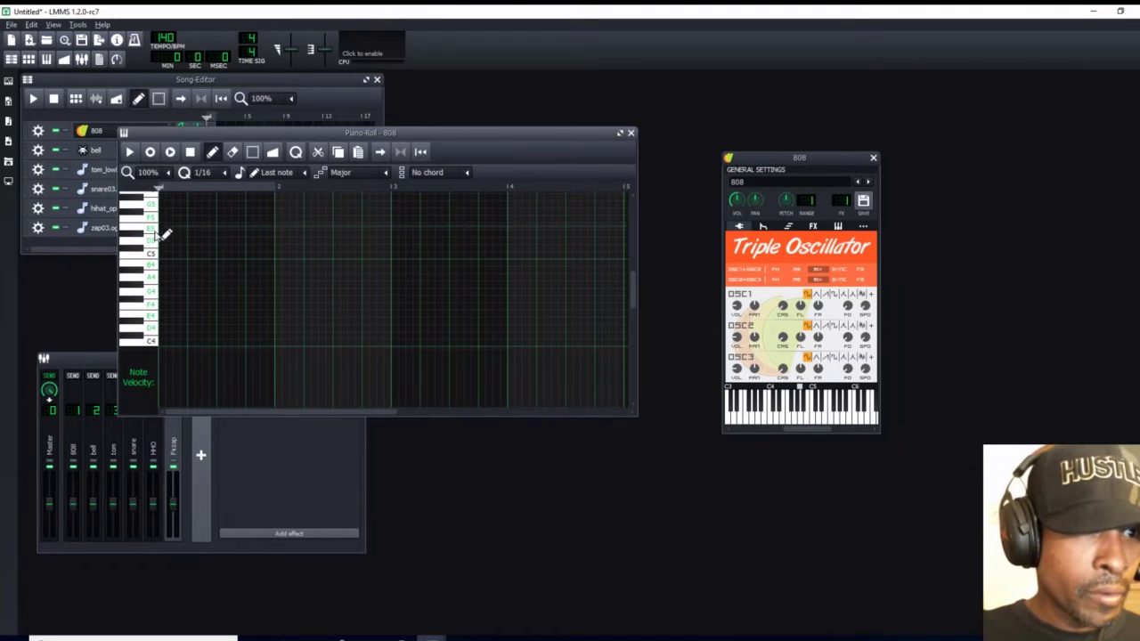
pyautogui.click(165, 279)
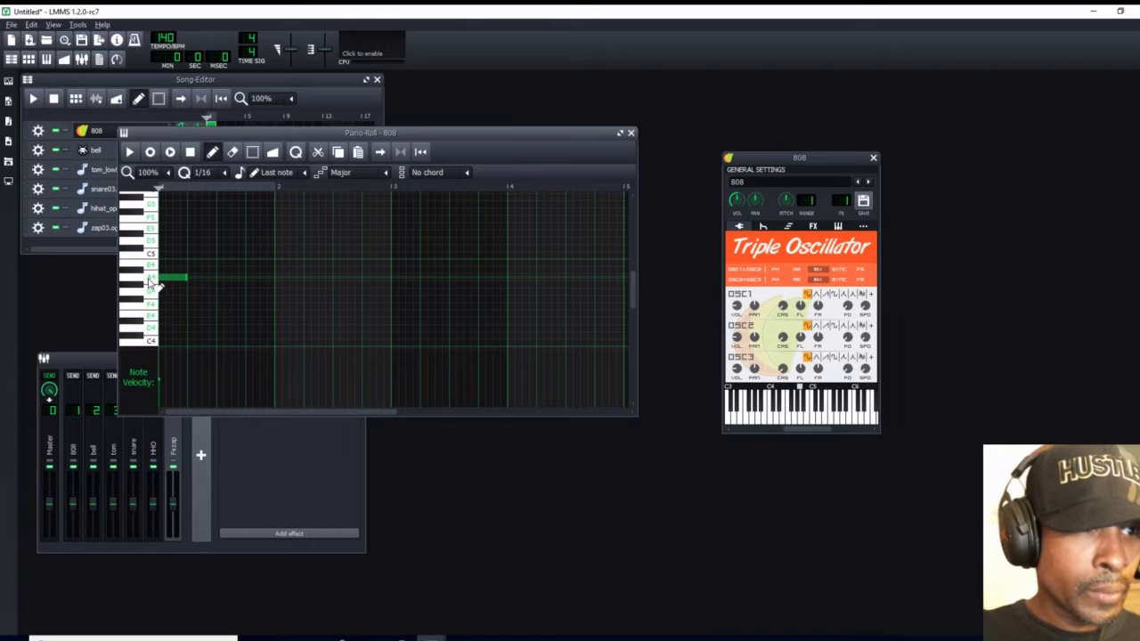
pyautogui.rightClick(150, 282)
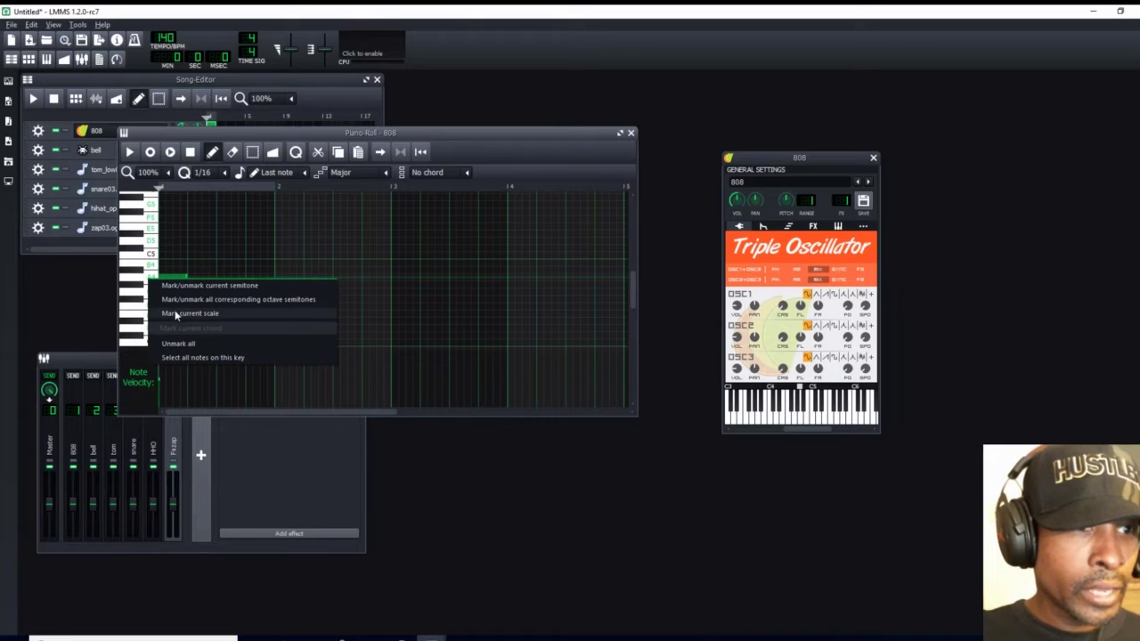
pyautogui.click(179, 313)
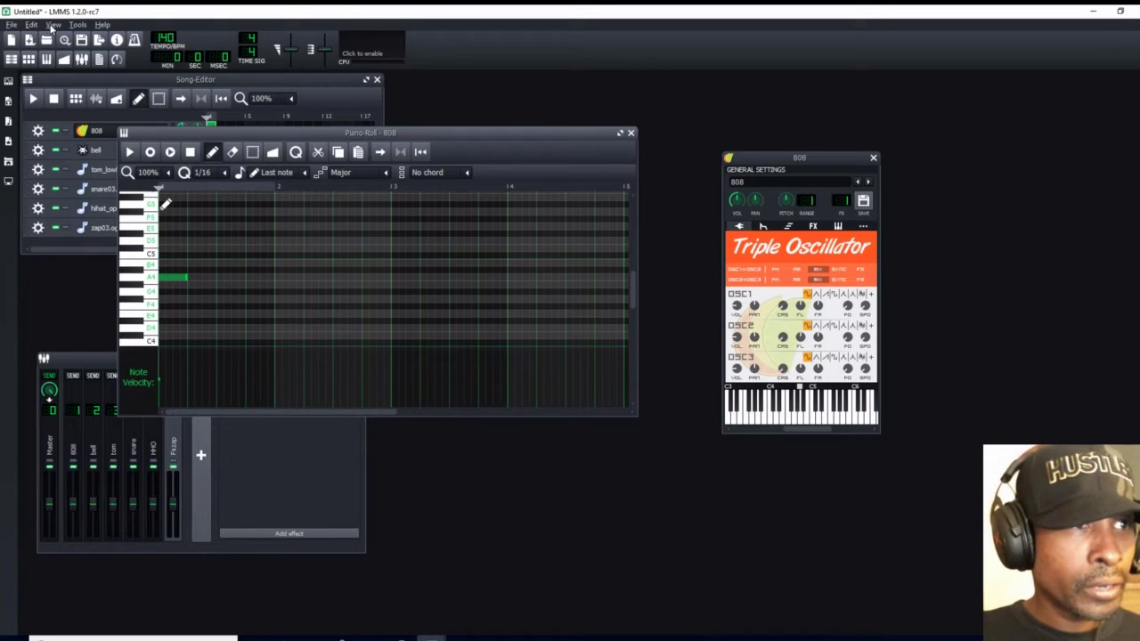
# Review the general settings, including the option for note labels in the piano roll, and accept them with the restart notice
pyautogui.click(52, 25)
pyautogui.click(52, 24)
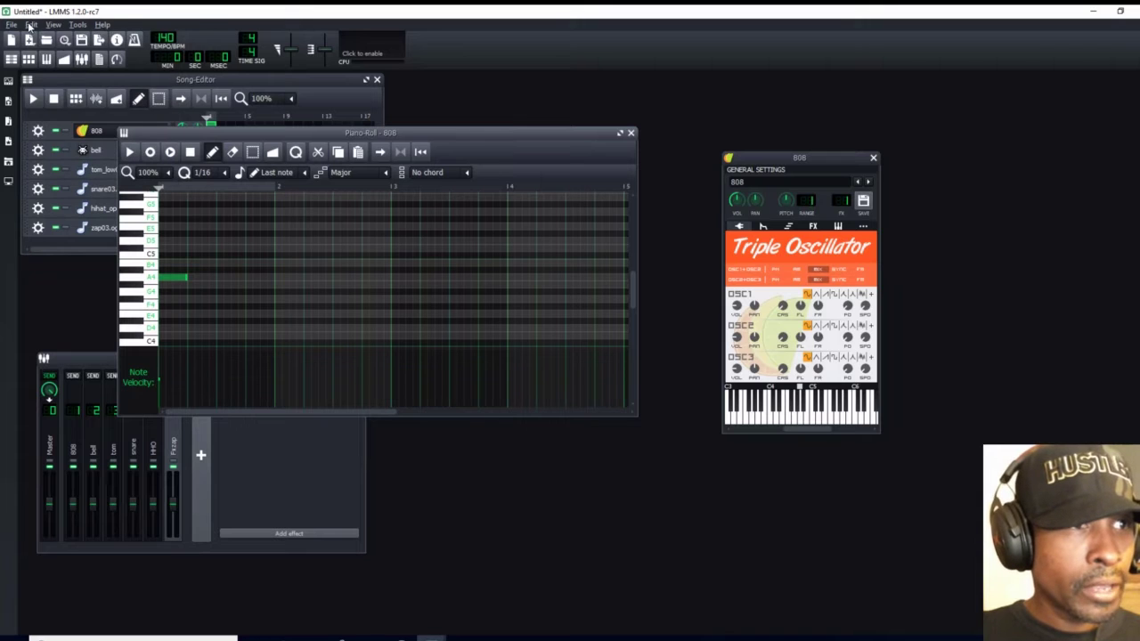
pyautogui.click(33, 25)
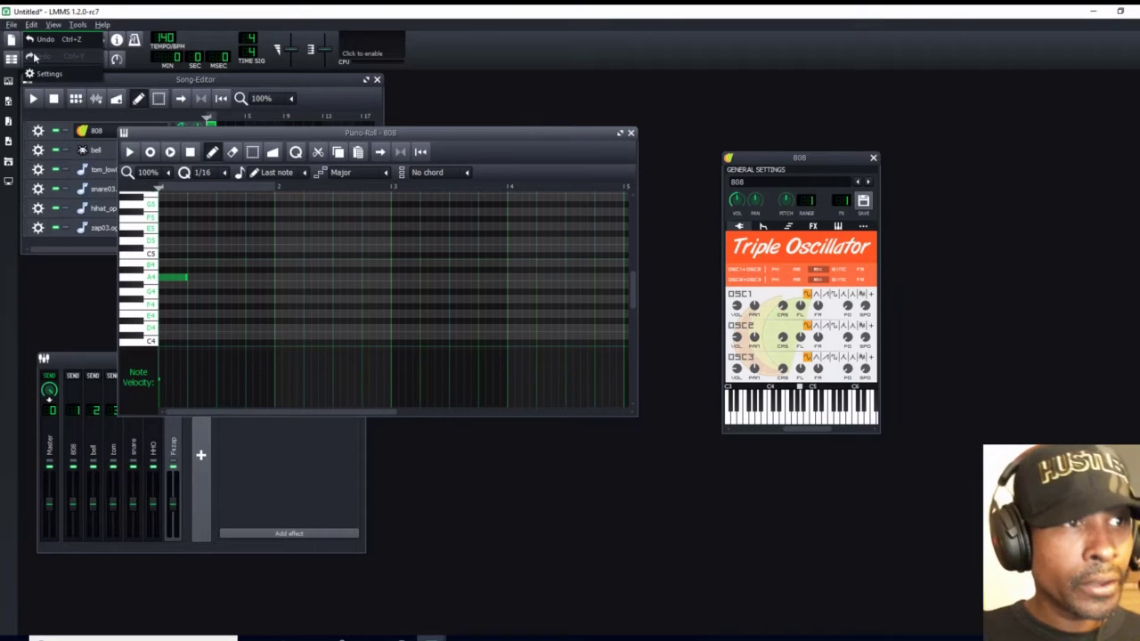
pyautogui.click(50, 75)
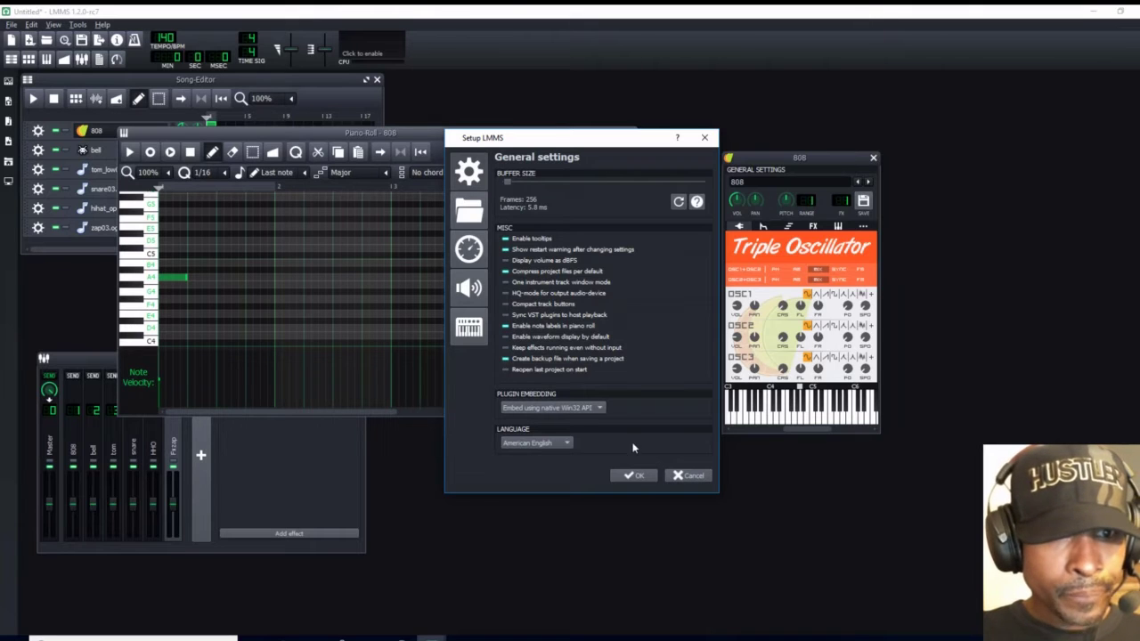
pyautogui.click(634, 475)
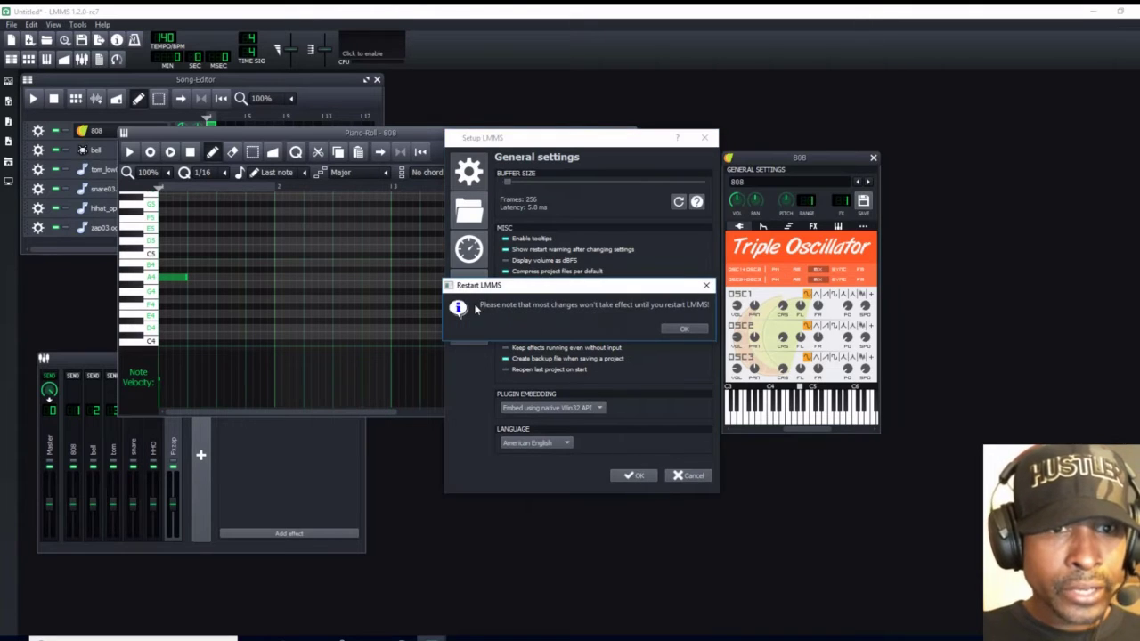
pyautogui.click(687, 329)
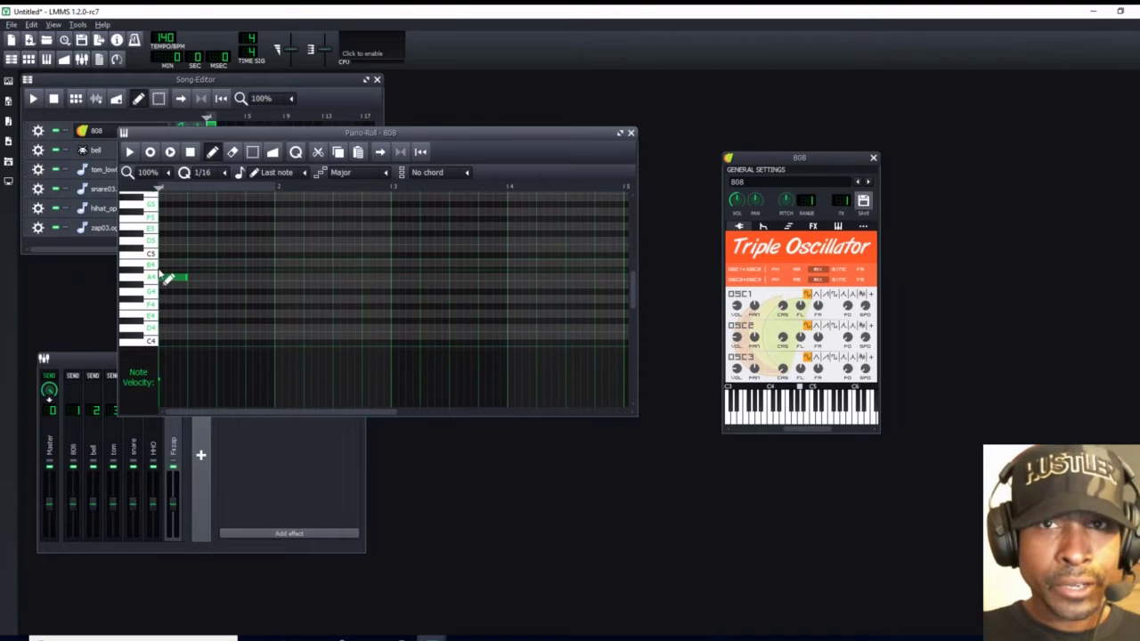
pyautogui.click(11, 25)
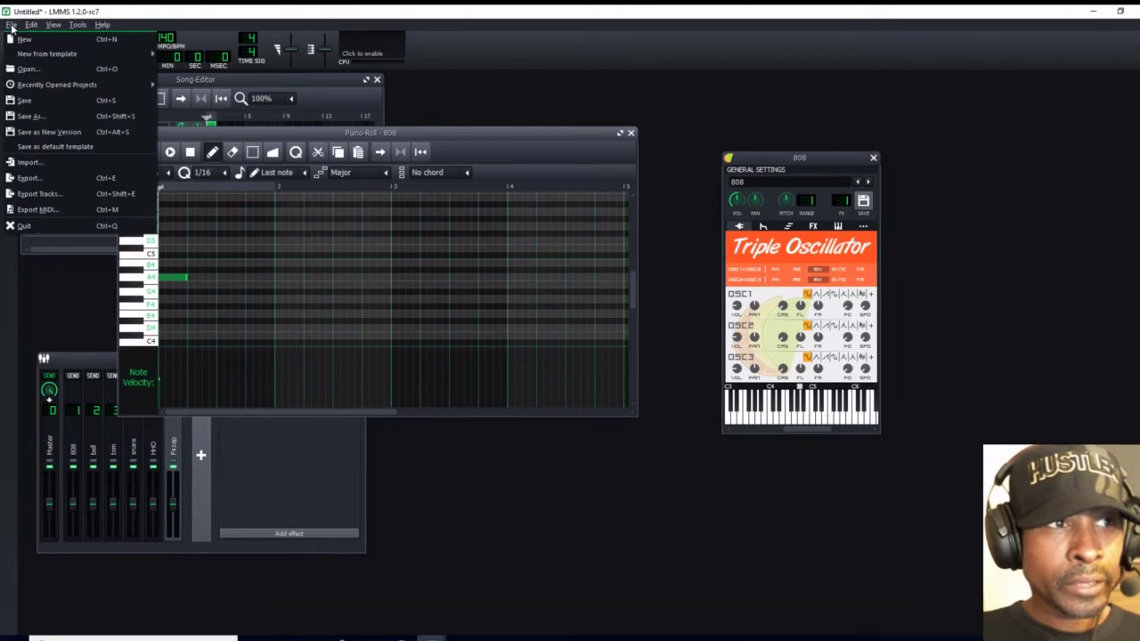
pyautogui.click(453, 104)
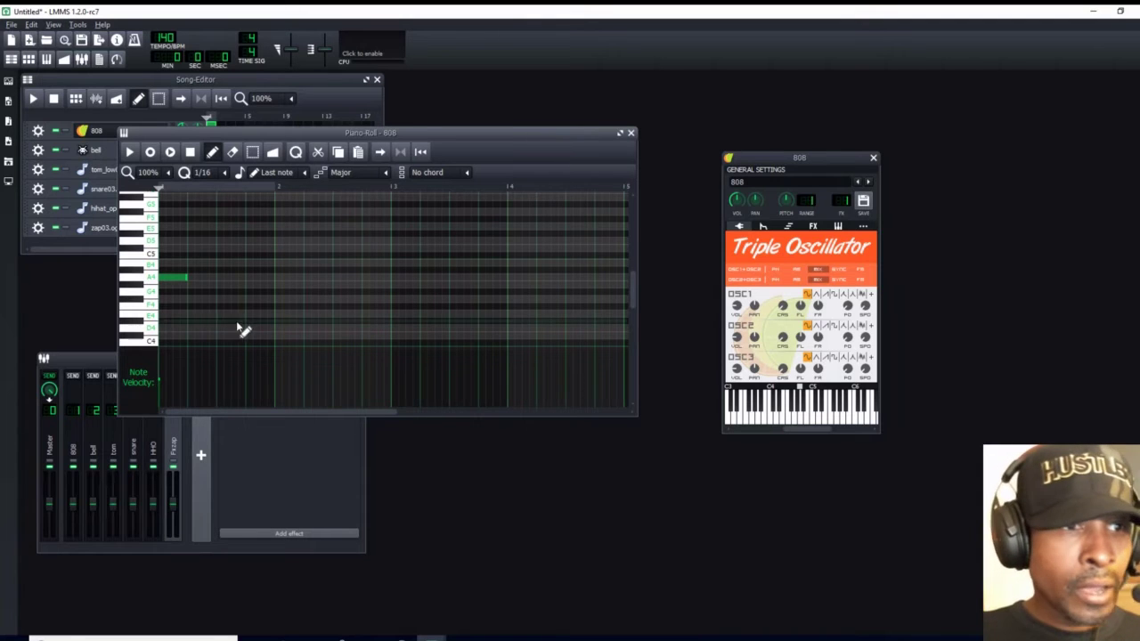
# Add a B4 note at the start of bar 2 and A4 notes at the starts of bars 3 and 4
pyautogui.click(283, 262)
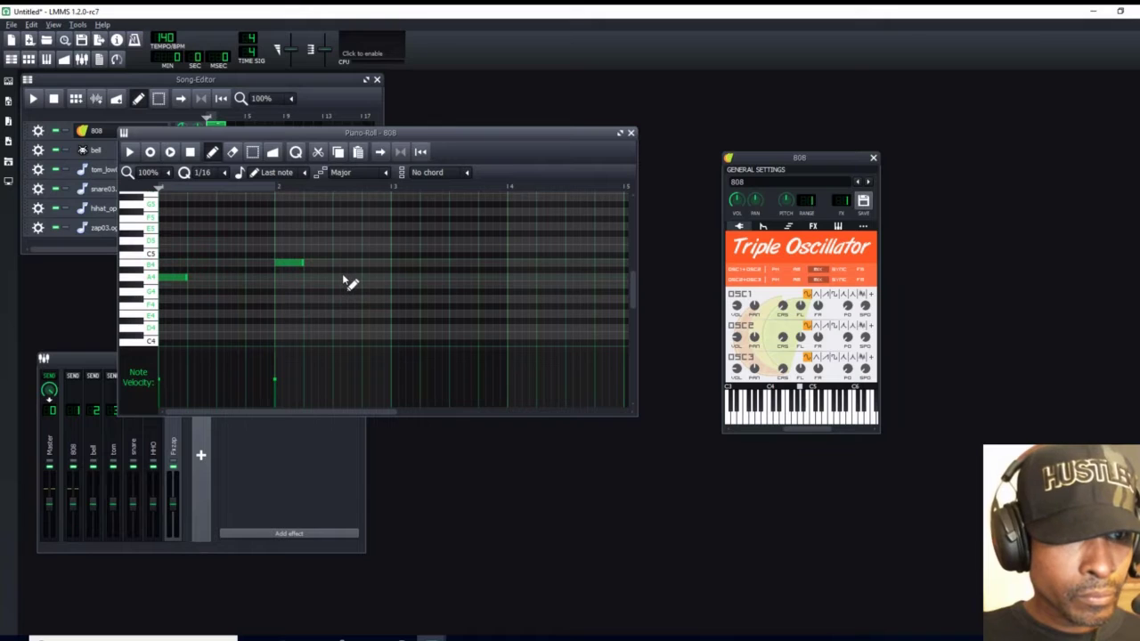
pyautogui.click(396, 278)
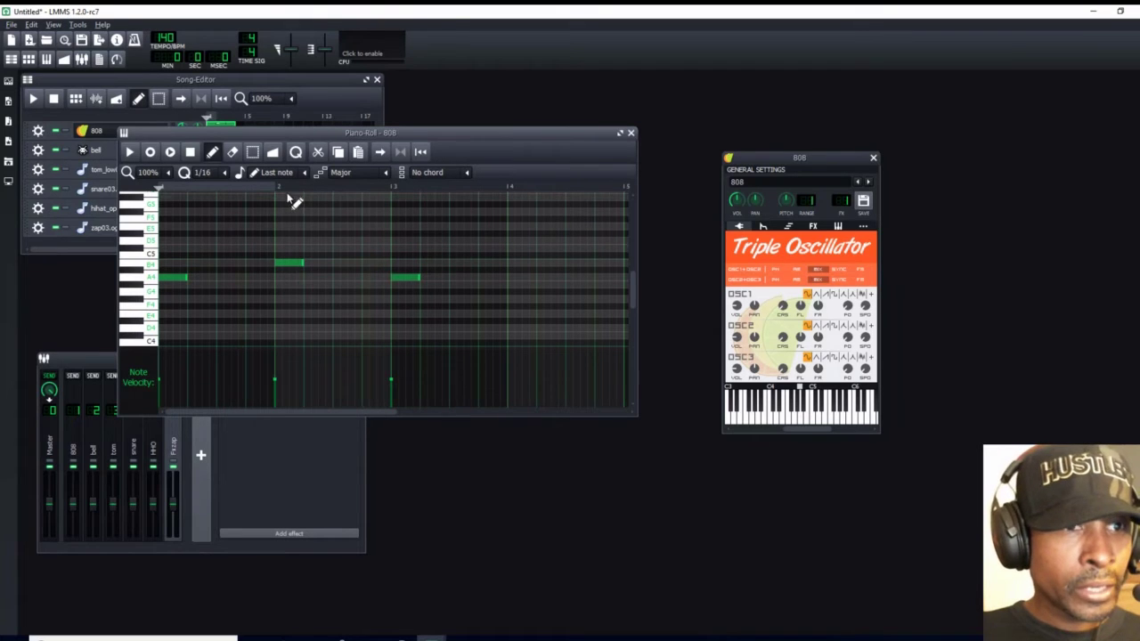
pyautogui.click(285, 259)
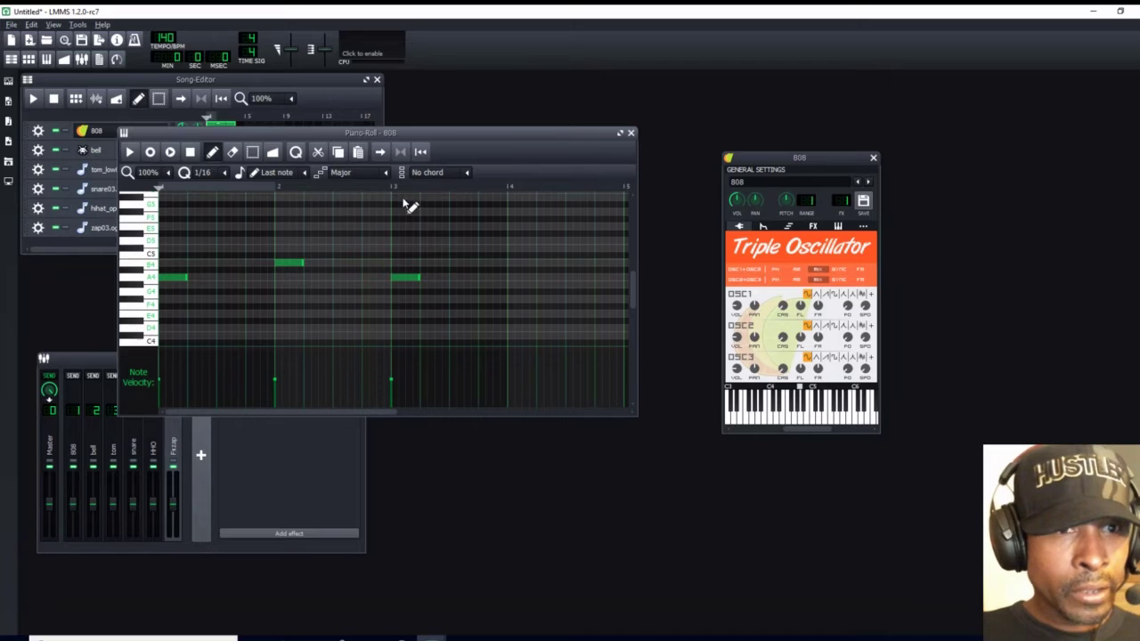
pyautogui.click(511, 279)
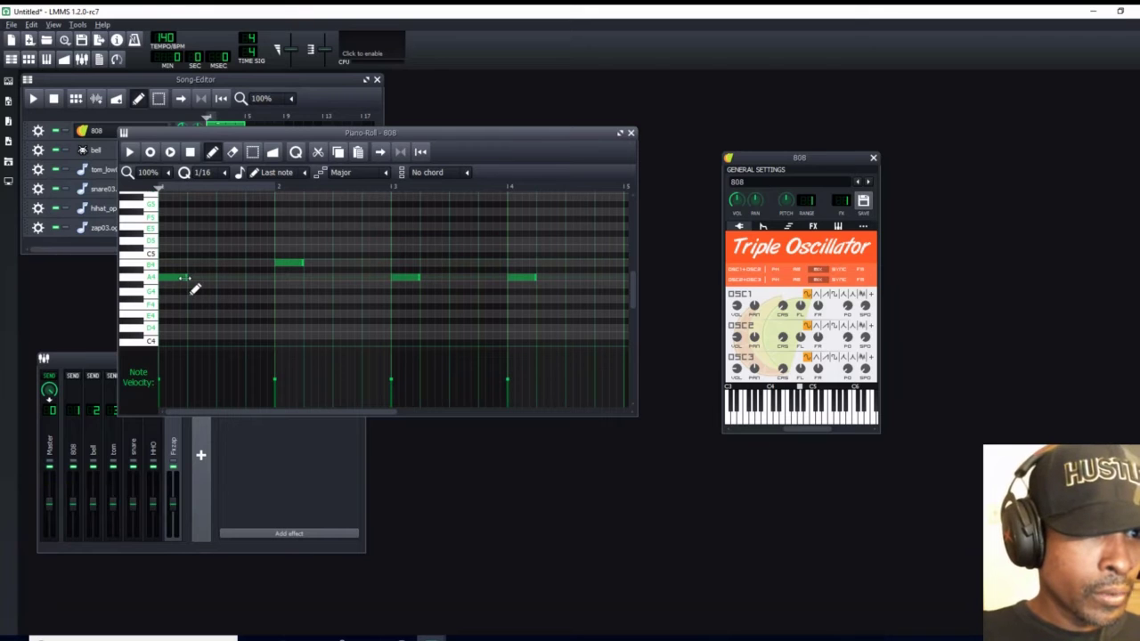
# Shorten all four 808 notes in the pattern to half their length
pyautogui.moveTo(180, 277); pyautogui.dragTo(168, 278)
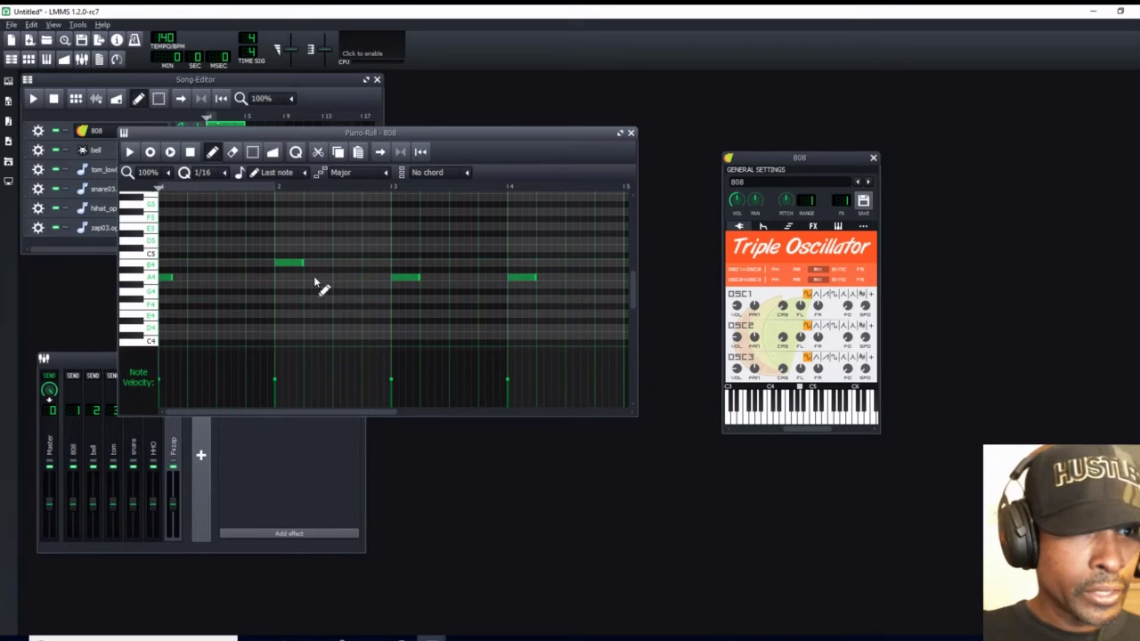
pyautogui.moveTo(303, 263); pyautogui.dragTo(280, 265)
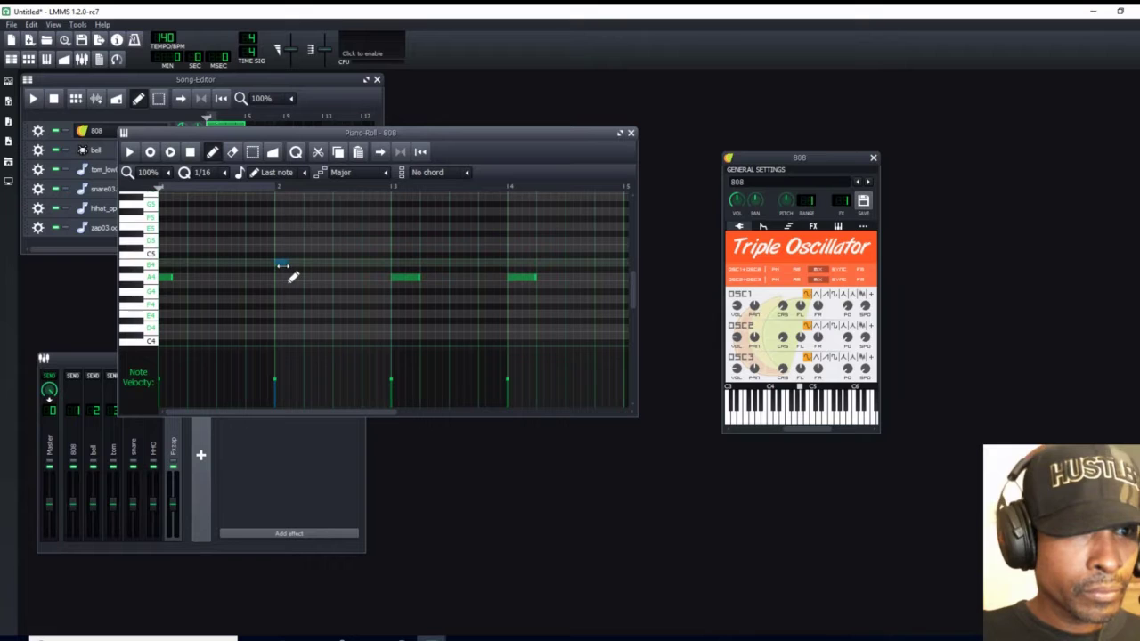
pyautogui.moveTo(418, 278); pyautogui.dragTo(408, 279)
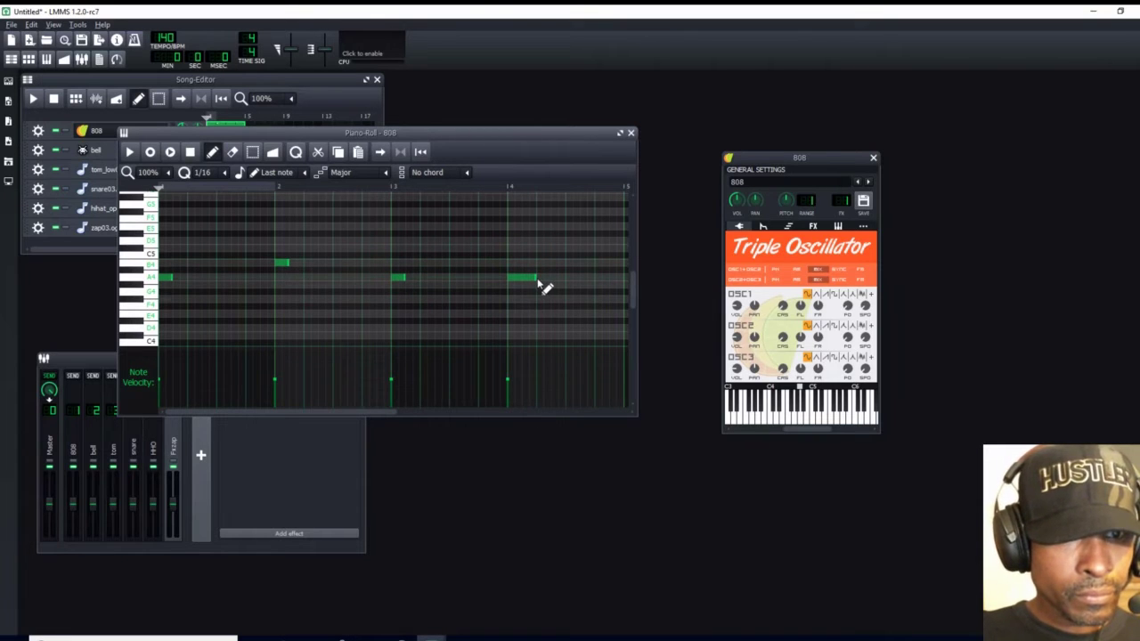
pyautogui.moveTo(537, 279); pyautogui.dragTo(524, 283)
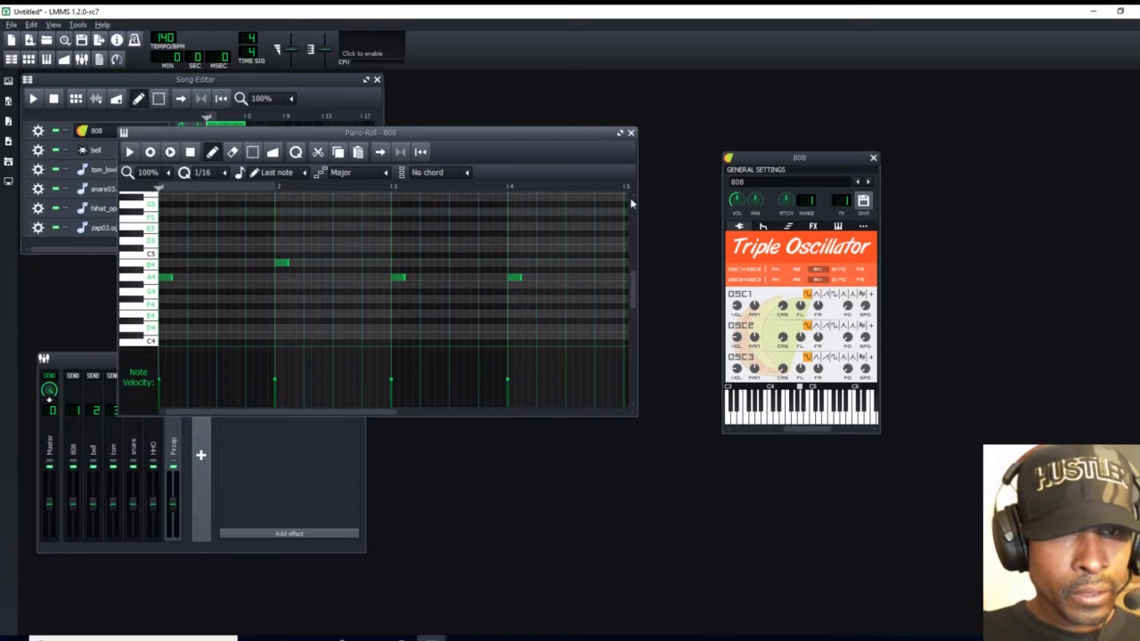
# Close the Piano-Roll and 808 instrument windows and play the song briefly
pyautogui.click(631, 134)
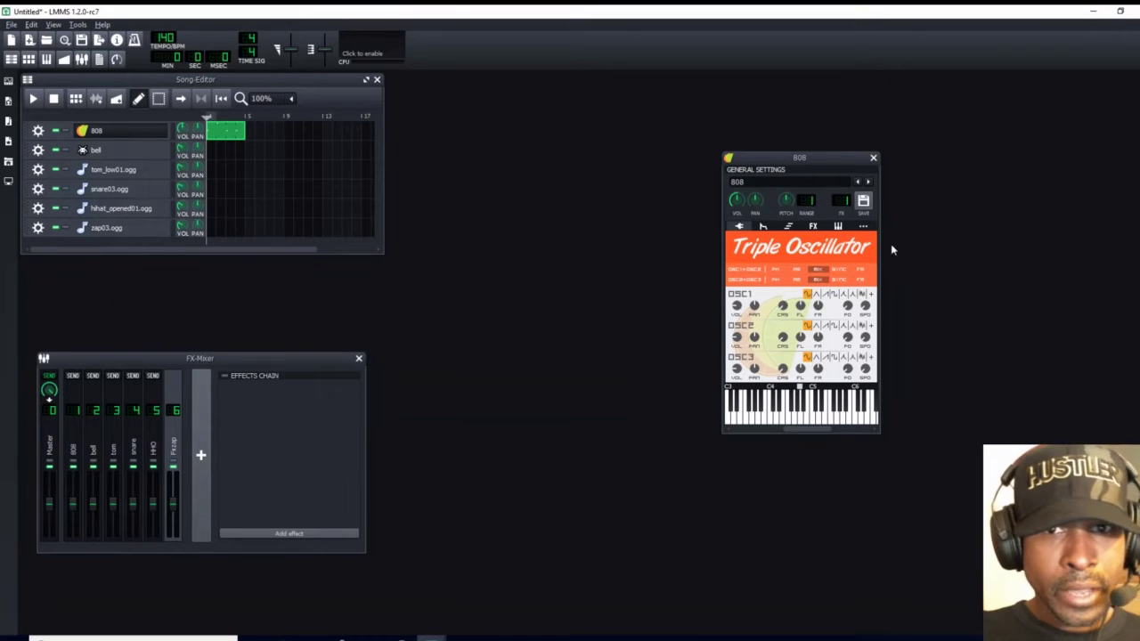
pyautogui.click(874, 160)
pyautogui.click(33, 99)
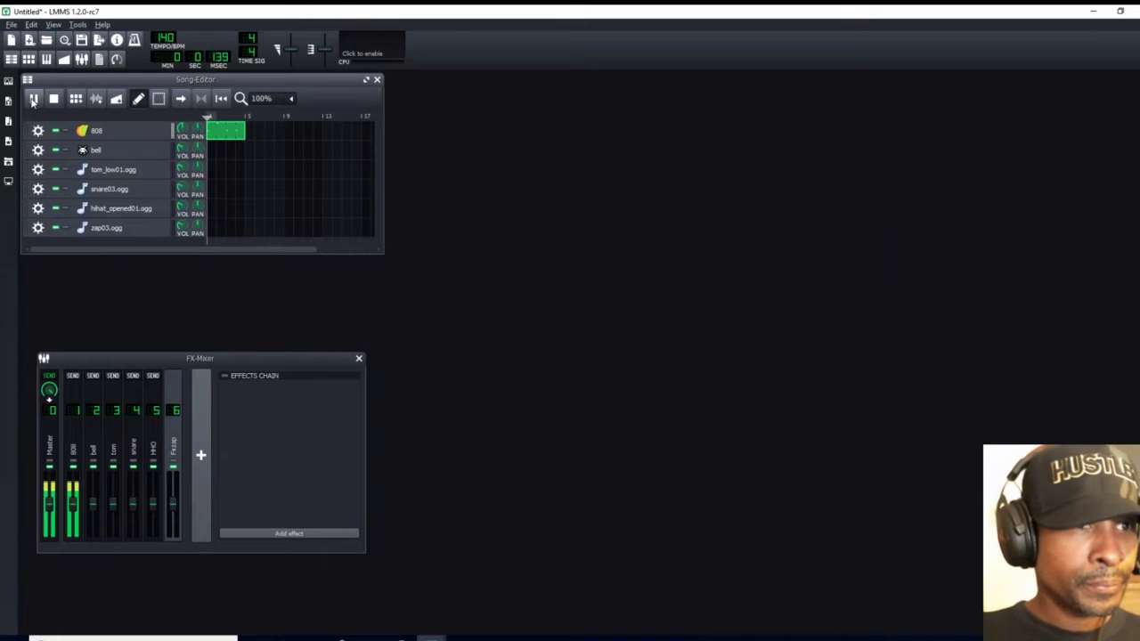
pyautogui.click(53, 99)
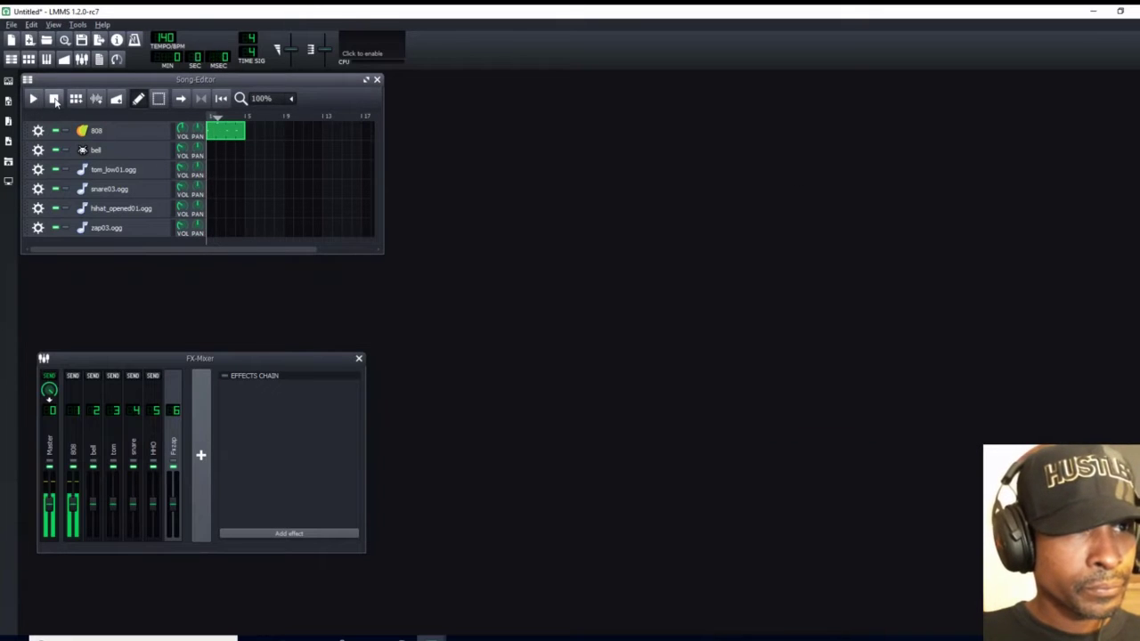
# Reopen the 808 pattern in the Piano-Roll, place its window beside the Song-Editor, and play the song through the pattern
pyautogui.doubleClick(223, 130)
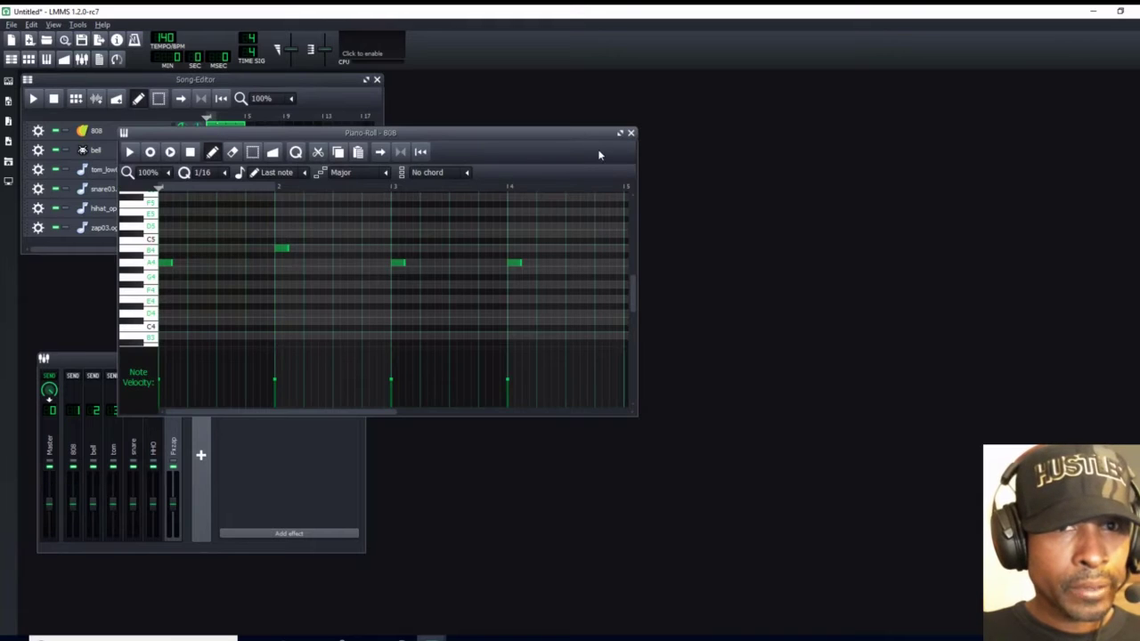
pyautogui.moveTo(571, 137); pyautogui.dragTo(868, 105)
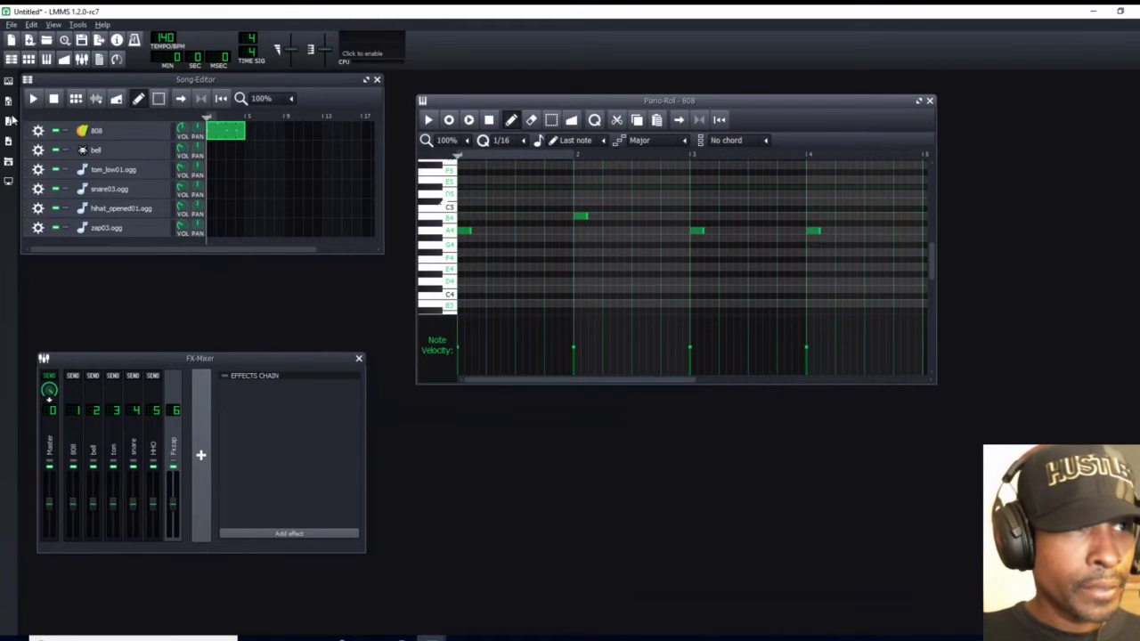
pyautogui.click(33, 98)
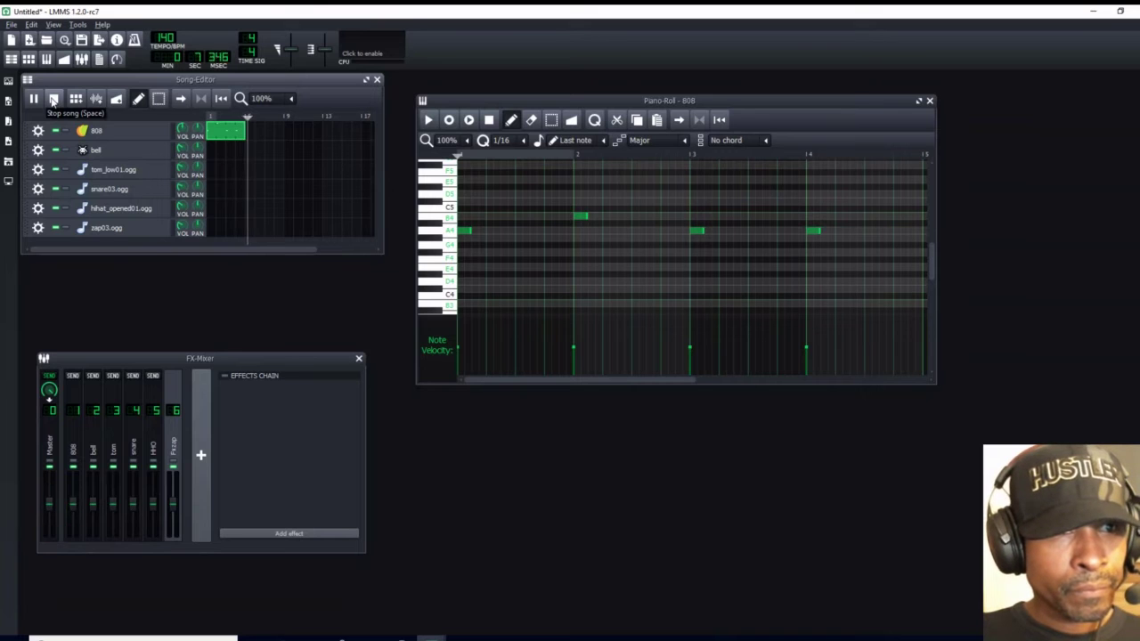
pyautogui.click(53, 99)
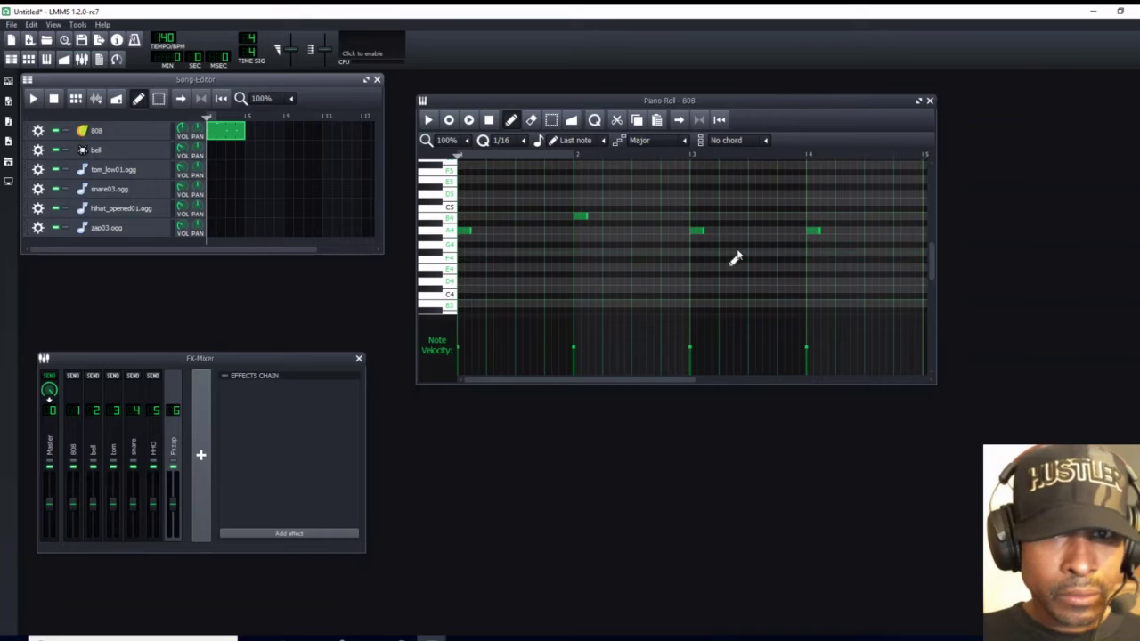
# Lower the bar 4 note to F#4, add a G#4 note halfway through bar 4, and play the pattern
pyautogui.click(869, 238)
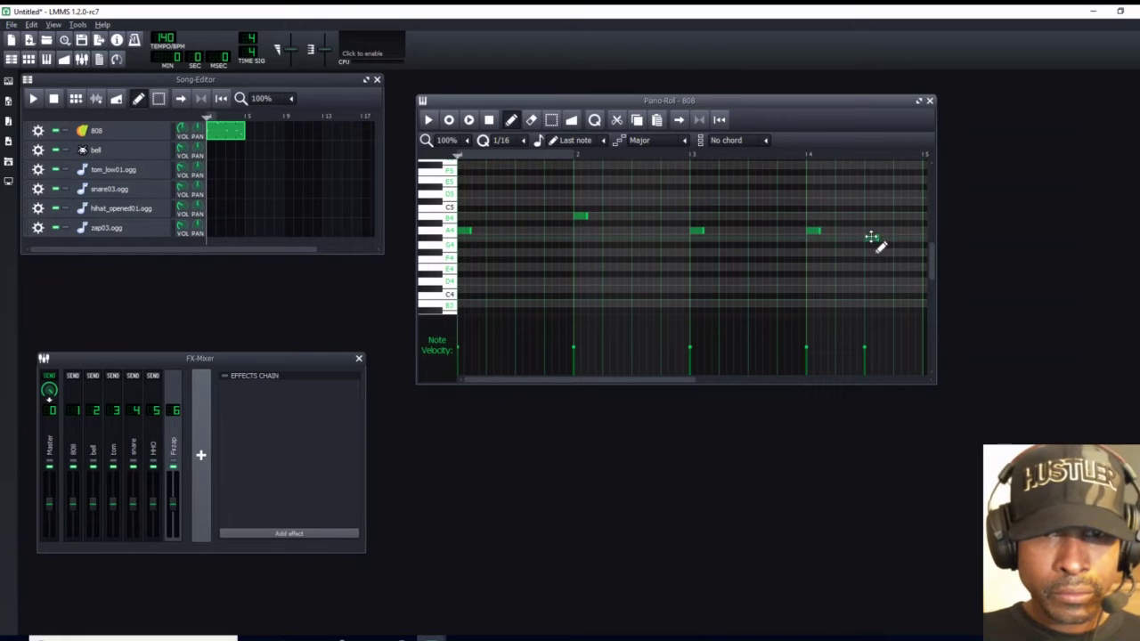
pyautogui.rightClick(872, 239)
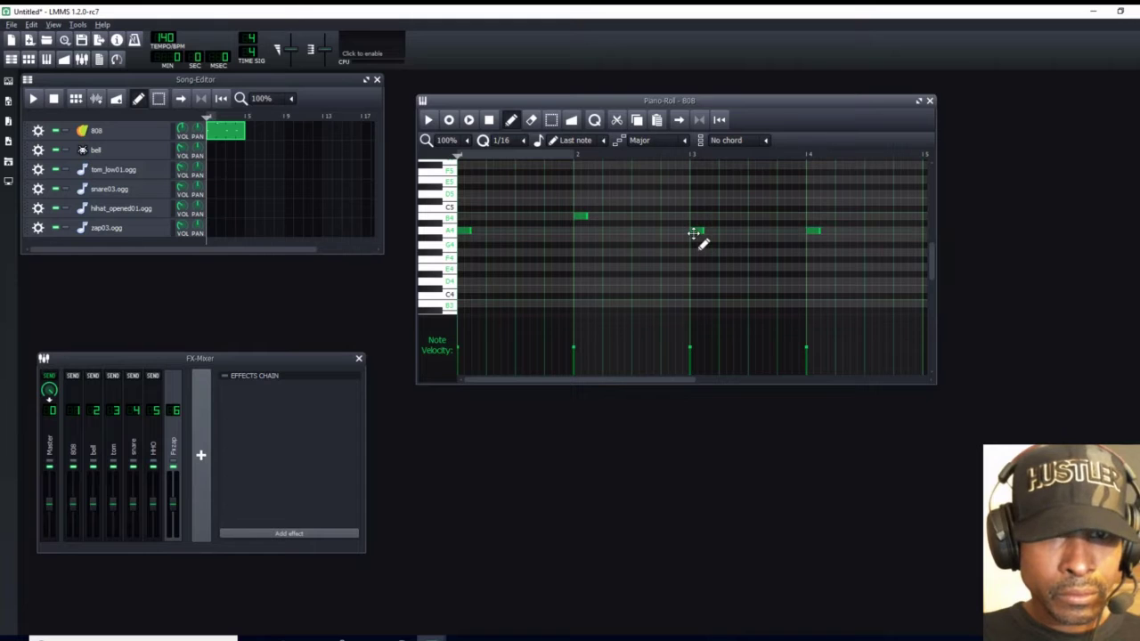
pyautogui.moveTo(808, 231); pyautogui.dragTo(813, 252)
pyautogui.click(812, 236)
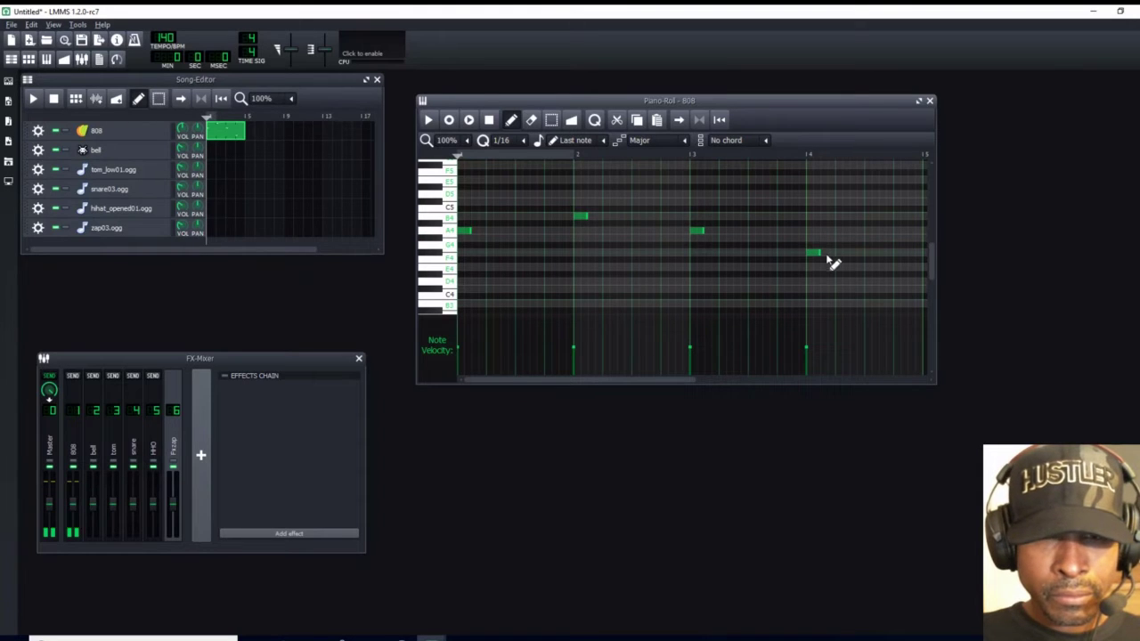
pyautogui.click(867, 239)
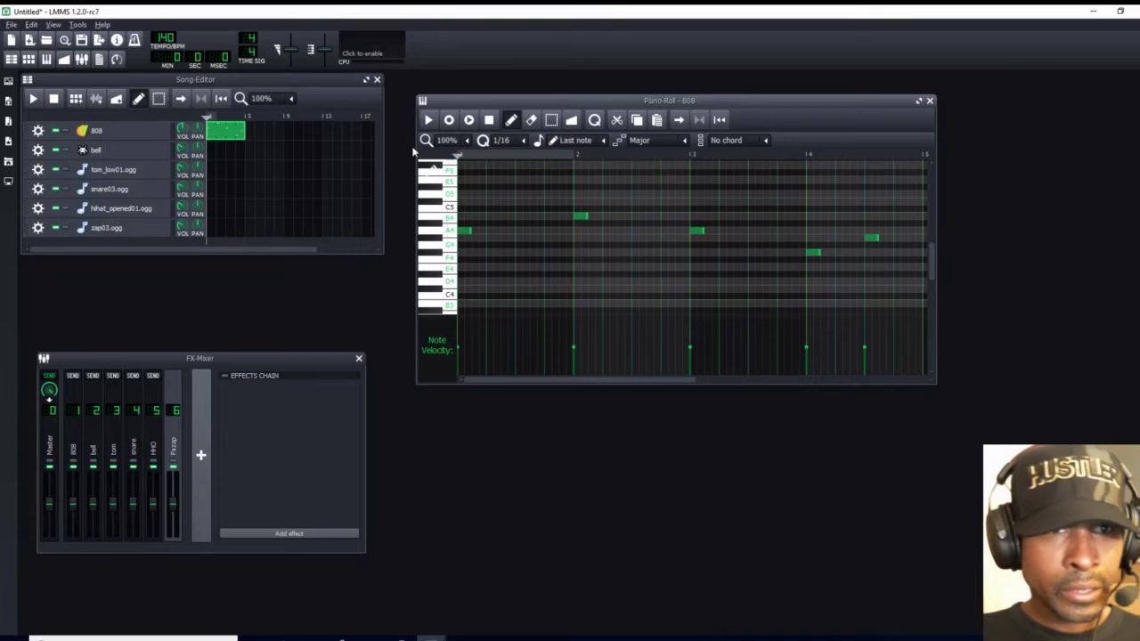
pyautogui.click(427, 120)
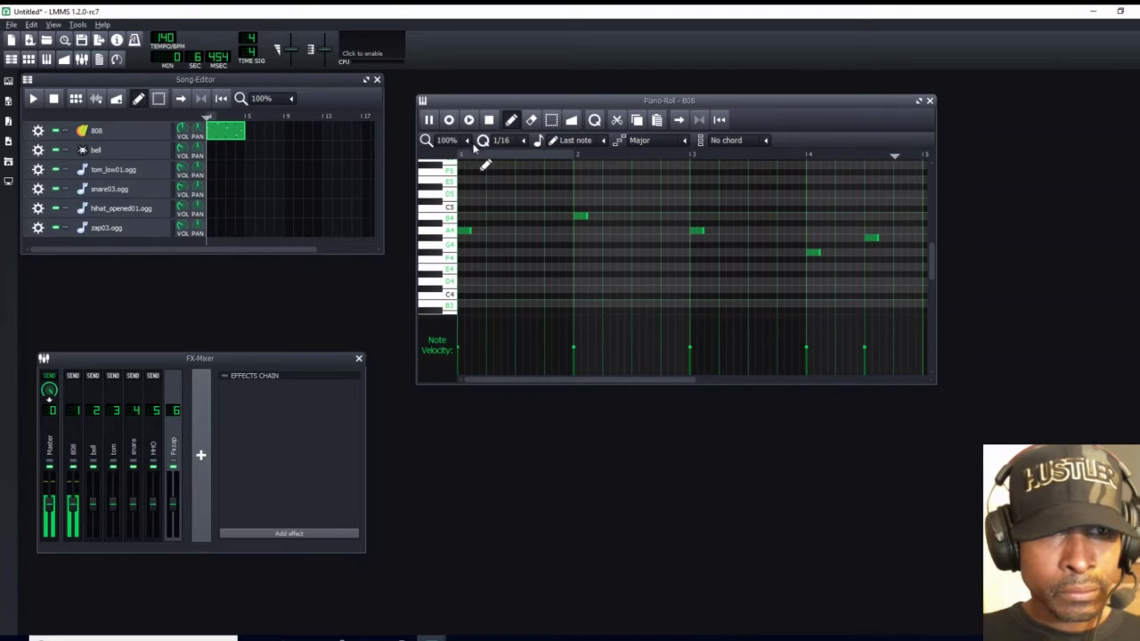
# Play the 808 pattern once more from the start, stop it, and close the Piano-Roll
pyautogui.click(490, 120)
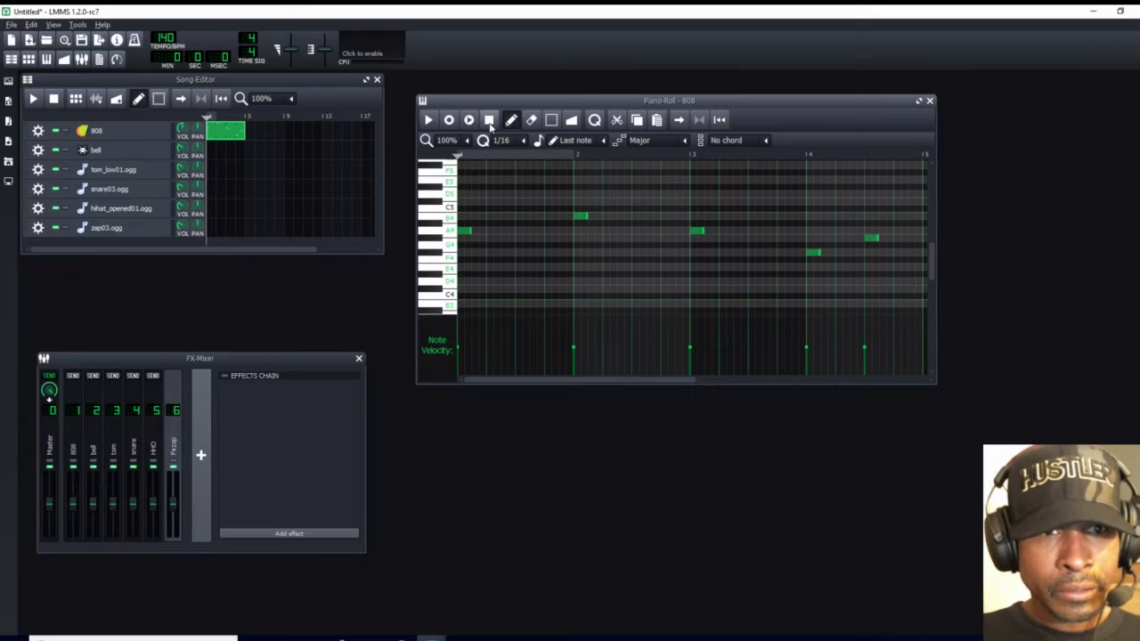
pyautogui.click(428, 120)
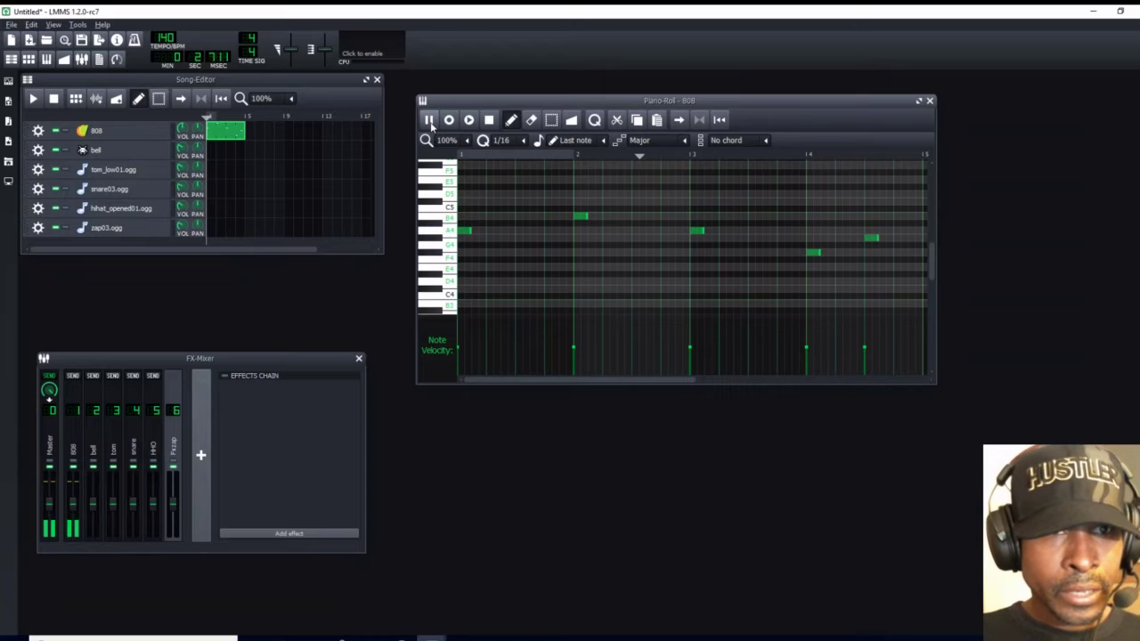
pyautogui.click(488, 120)
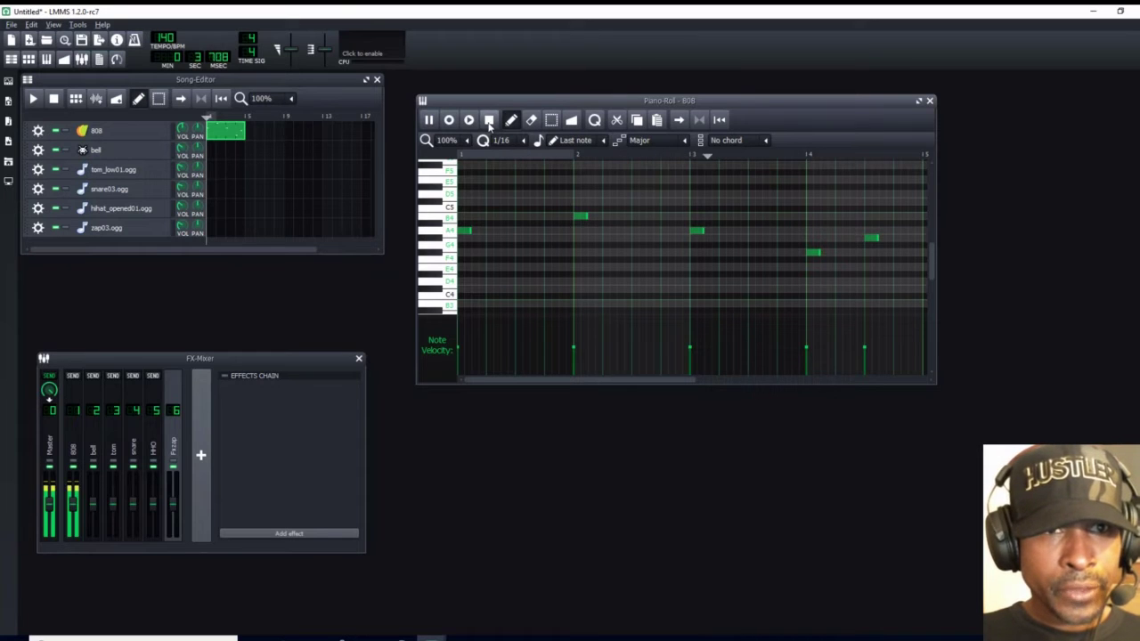
pyautogui.click(930, 101)
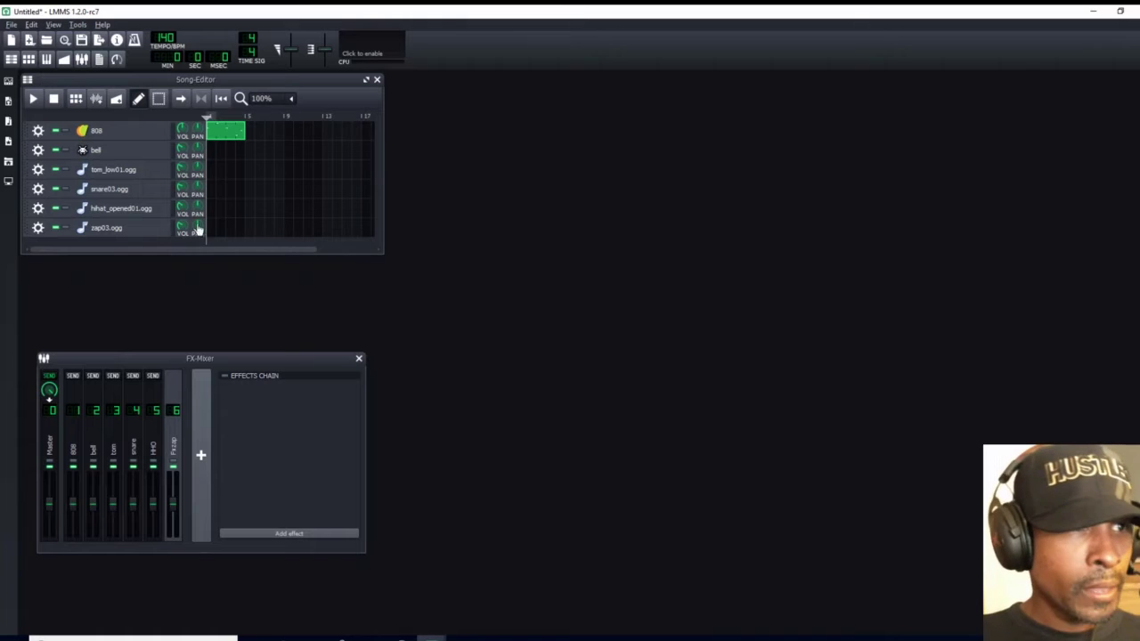
# Raise the 808 instrument's volume envelope amount and set its filter type to 2x LowPass
pyautogui.click(153, 136)
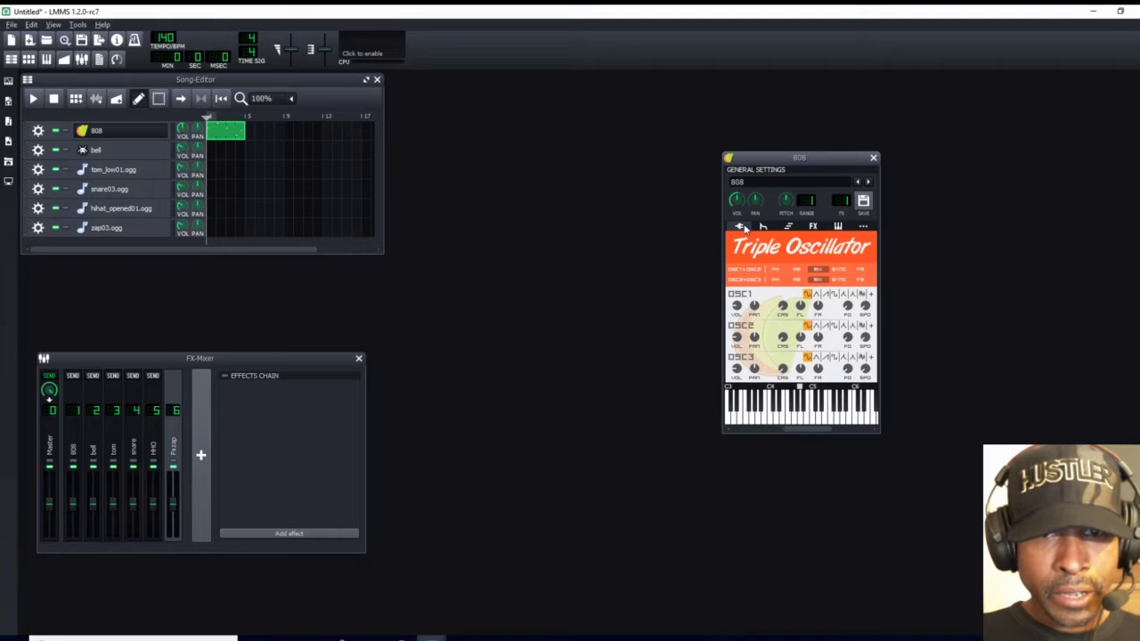
pyautogui.click(763, 227)
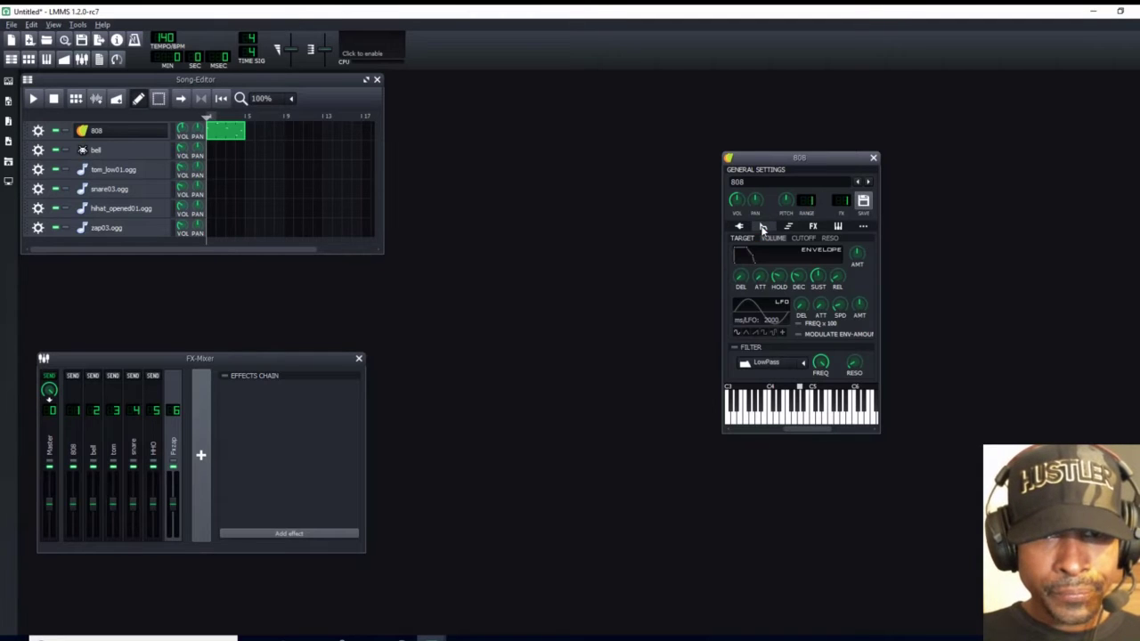
pyautogui.moveTo(856, 253); pyautogui.dragTo(856, 247)
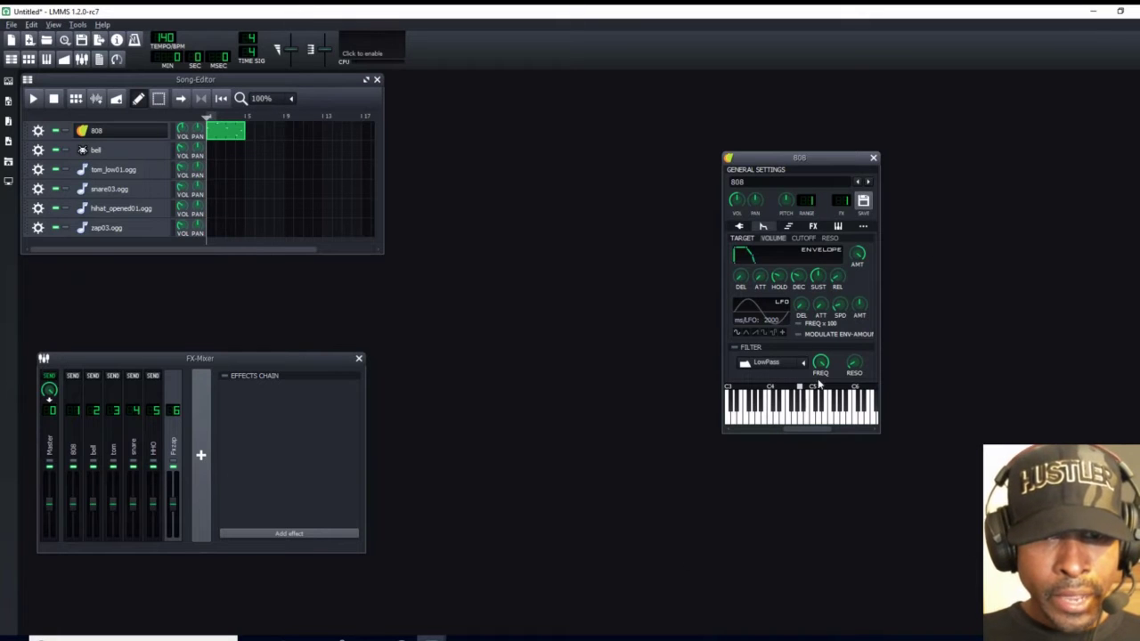
pyautogui.click(803, 364)
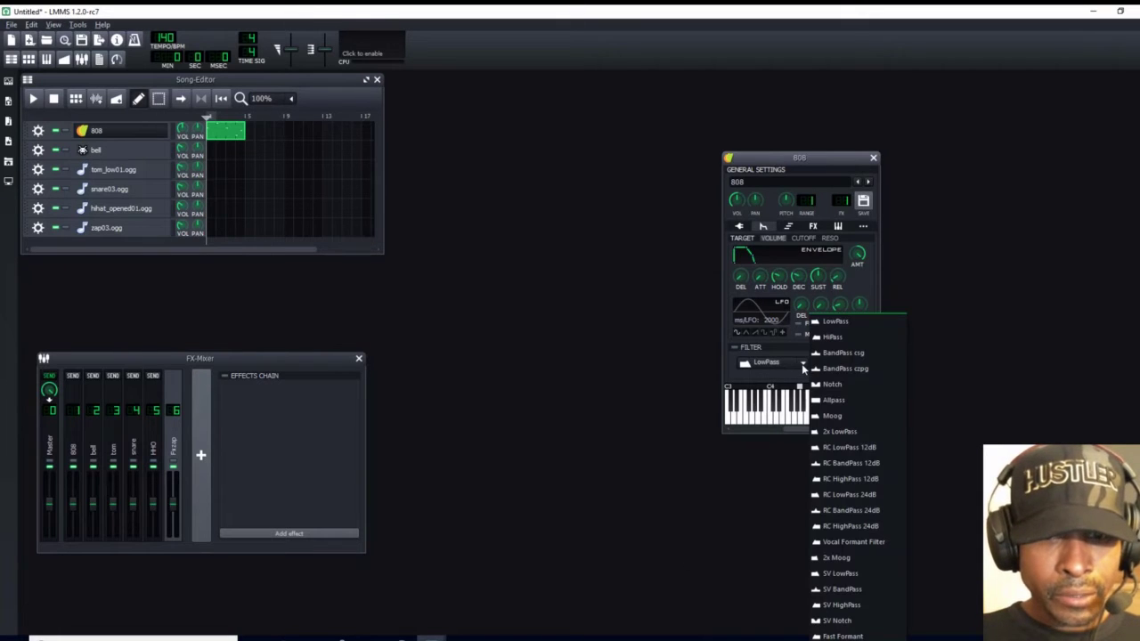
pyautogui.click(846, 431)
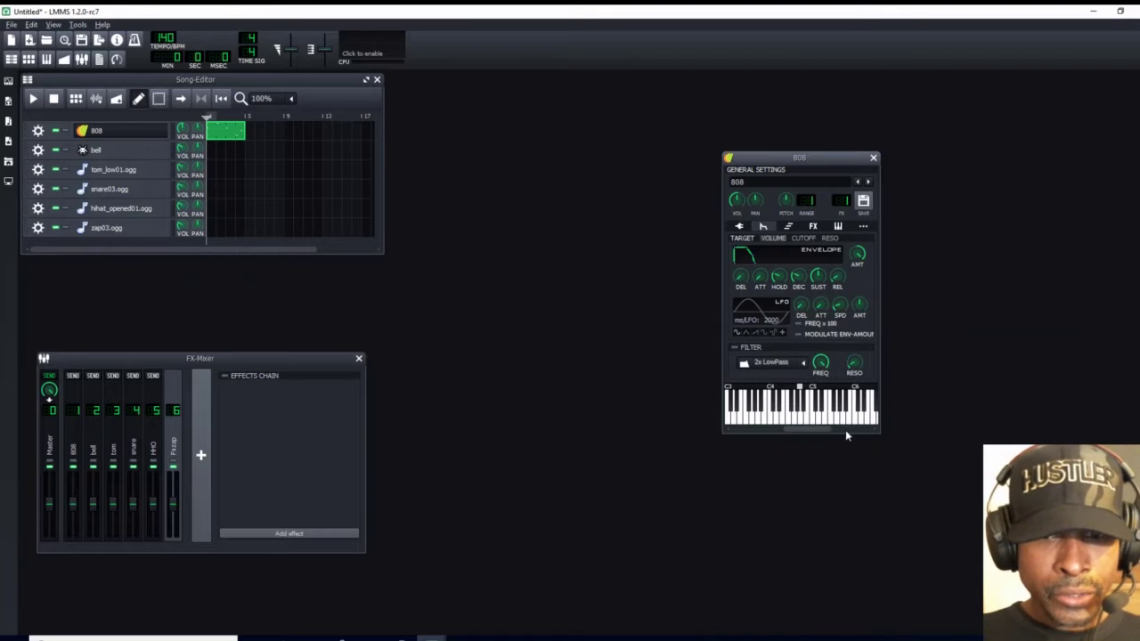
# Reopen the 808 pattern in the Piano-Roll and play it with the changed envelope and filter settings
pyautogui.doubleClick(225, 130)
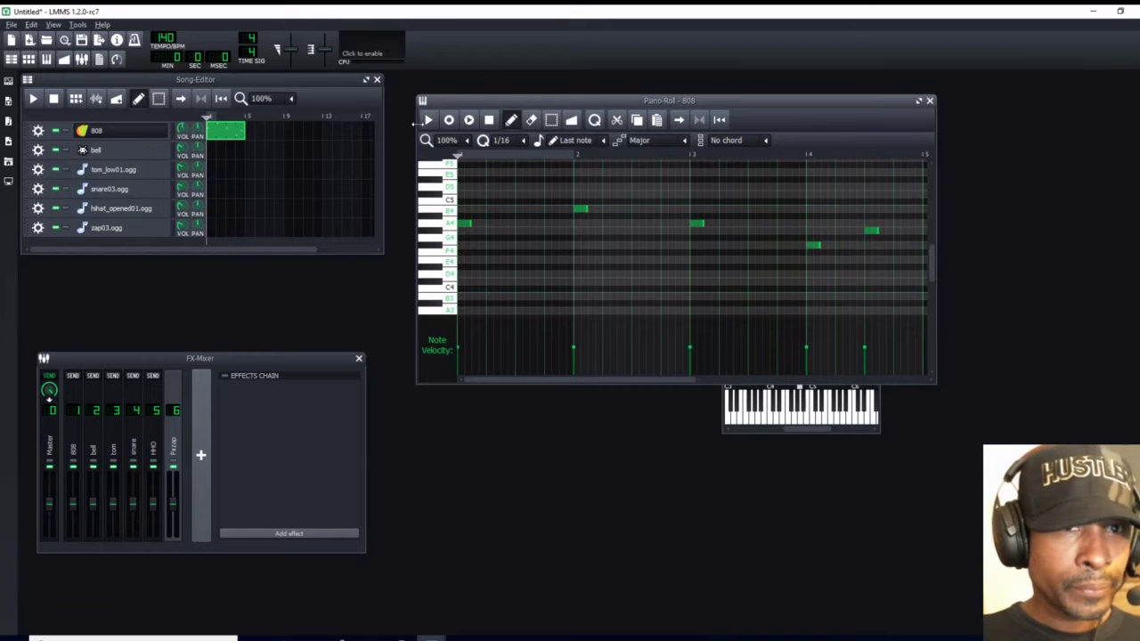
pyautogui.click(428, 120)
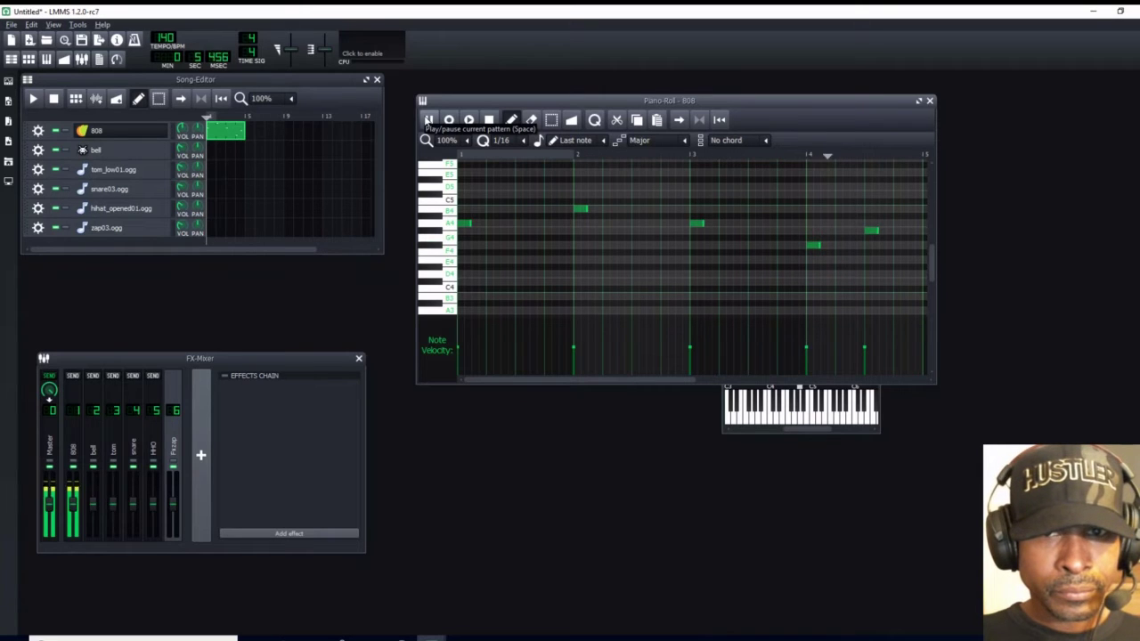
pyautogui.click(488, 119)
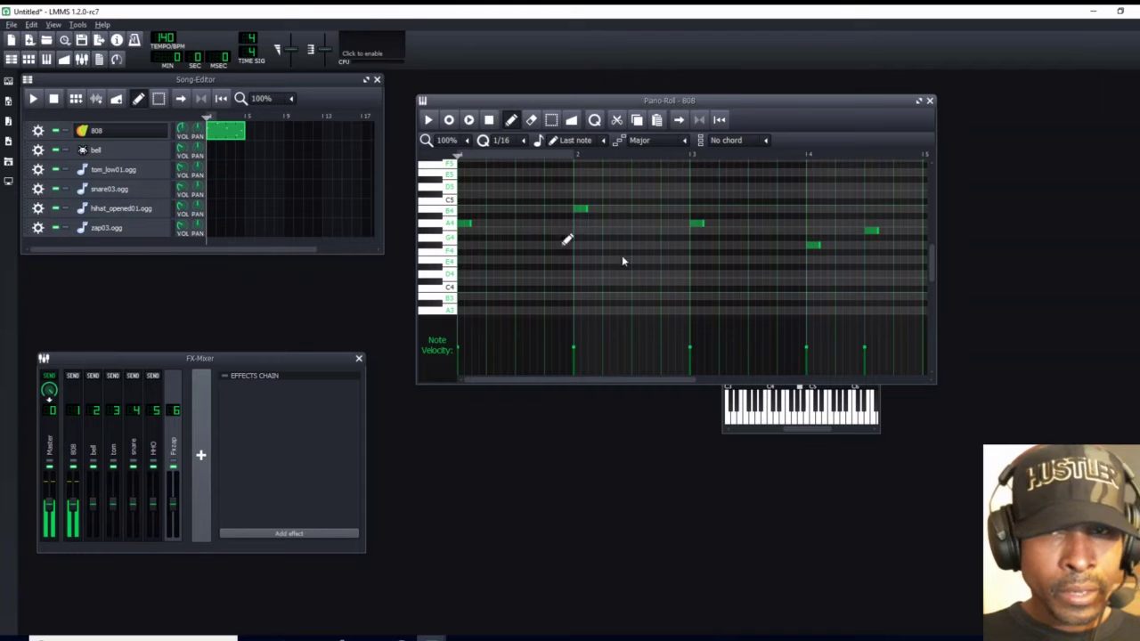
# Close the Piano-Roll, turn the 808's volume envelope amount up fully, and close the instrument window
pyautogui.click(929, 101)
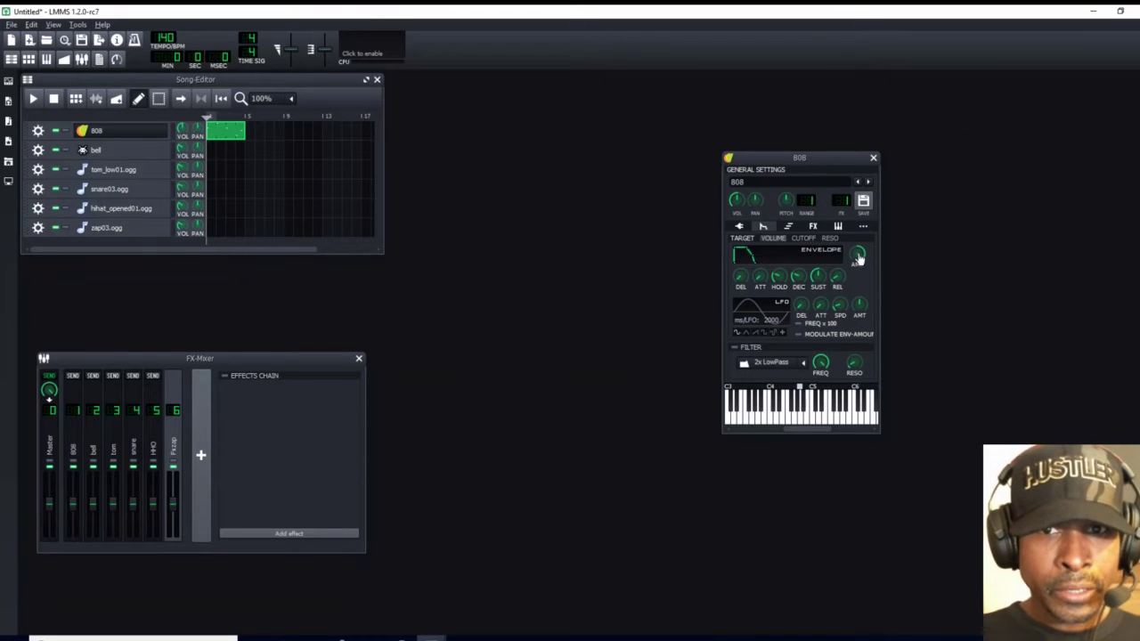
pyautogui.moveTo(857, 258); pyautogui.dragTo(847, 237)
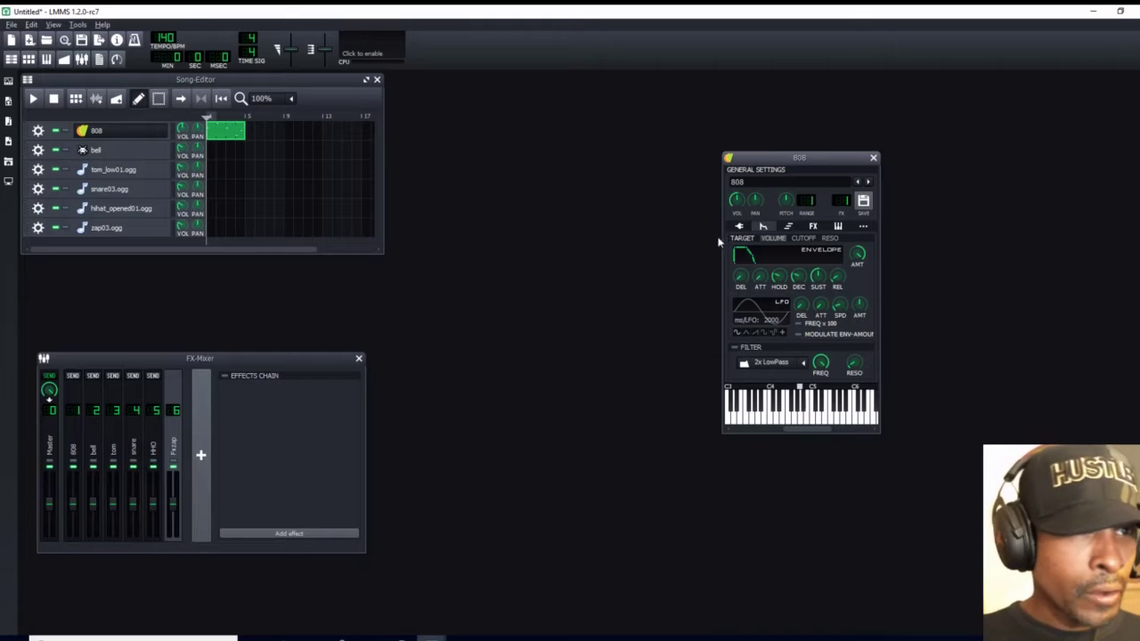
pyautogui.click(873, 158)
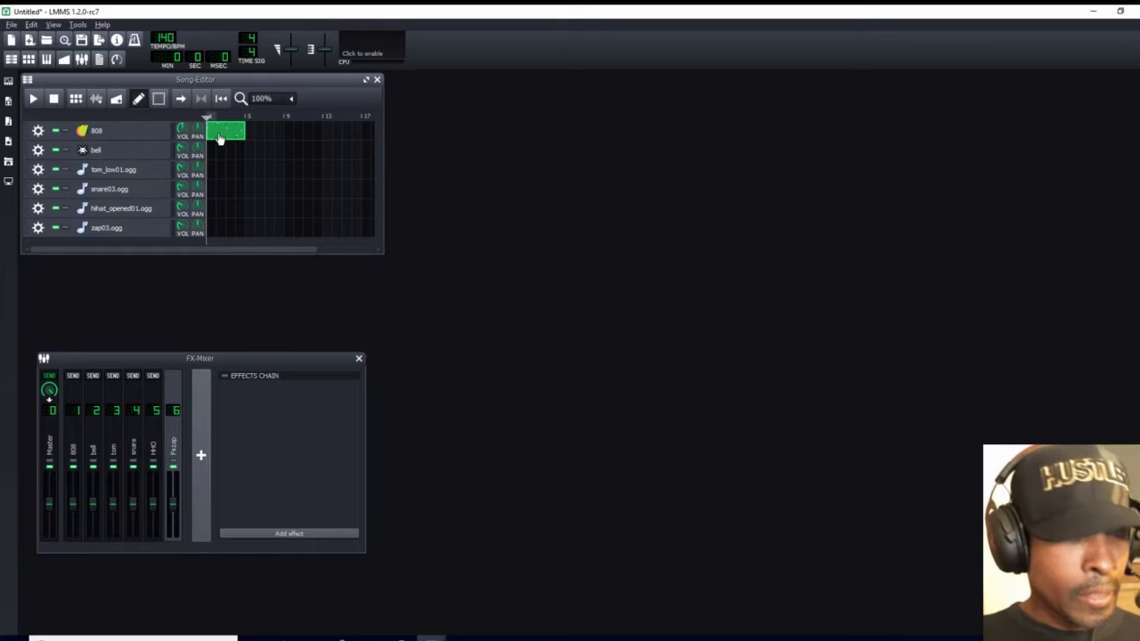
# Copy the 808 pattern onto the start of the bell track and open the copy in the Piano-Roll
pyautogui.moveTo(219, 138); pyautogui.dragTo(214, 157)
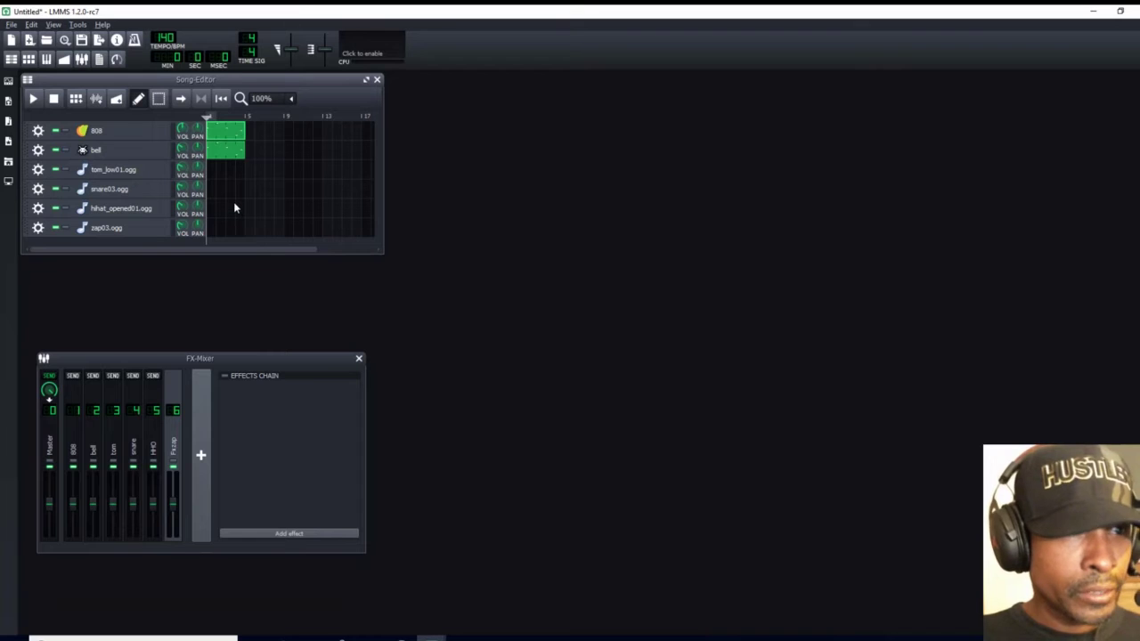
pyautogui.doubleClick(227, 157)
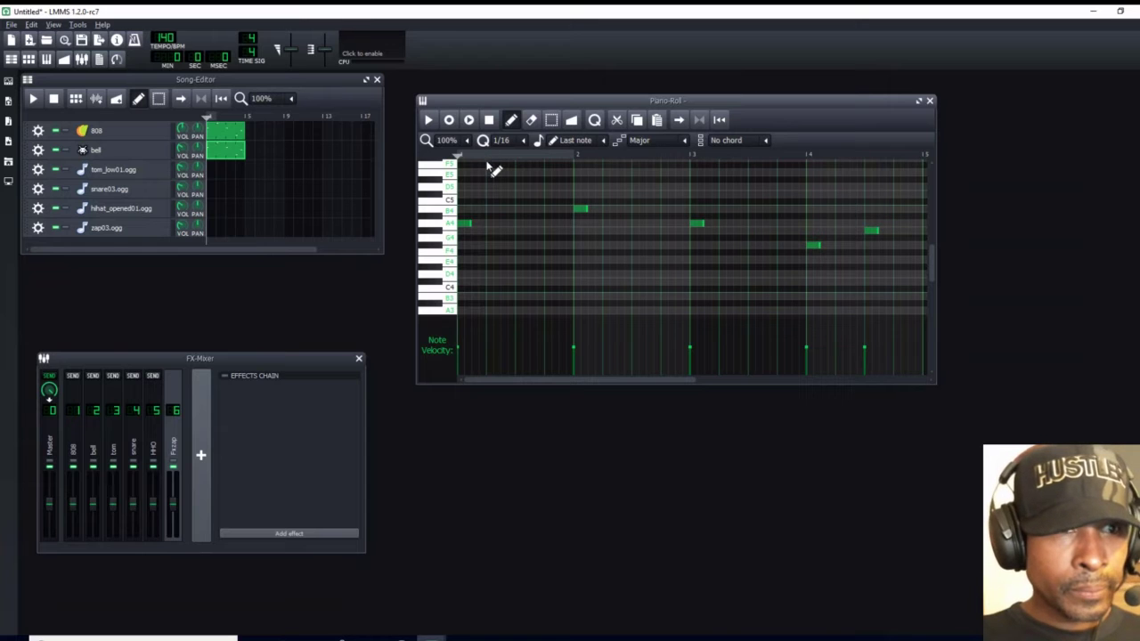
pyautogui.click(223, 130)
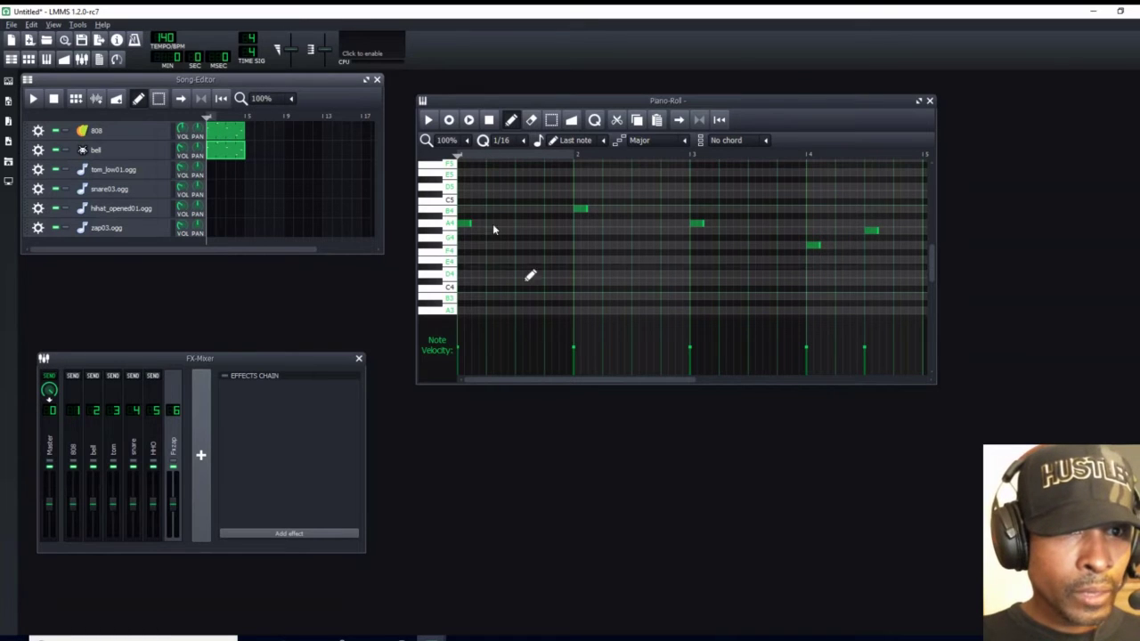
# Try the bell pattern with all notes one octave lower, play it, and close the Piano-Roll
pyautogui.click(551, 121)
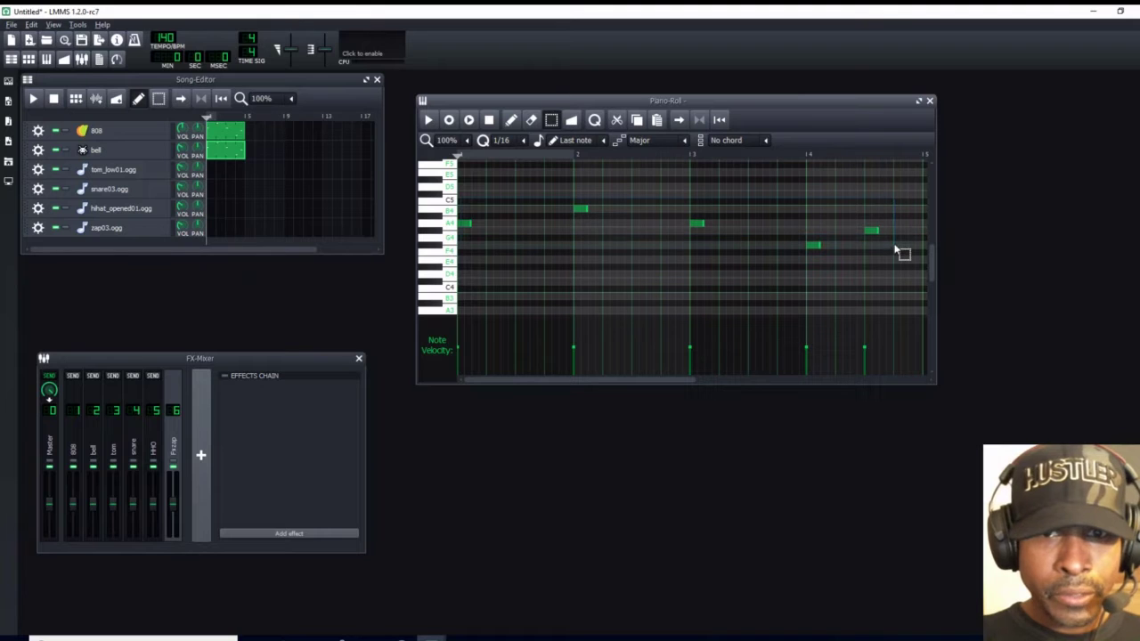
pyautogui.hotkey('ctrl', 'a')
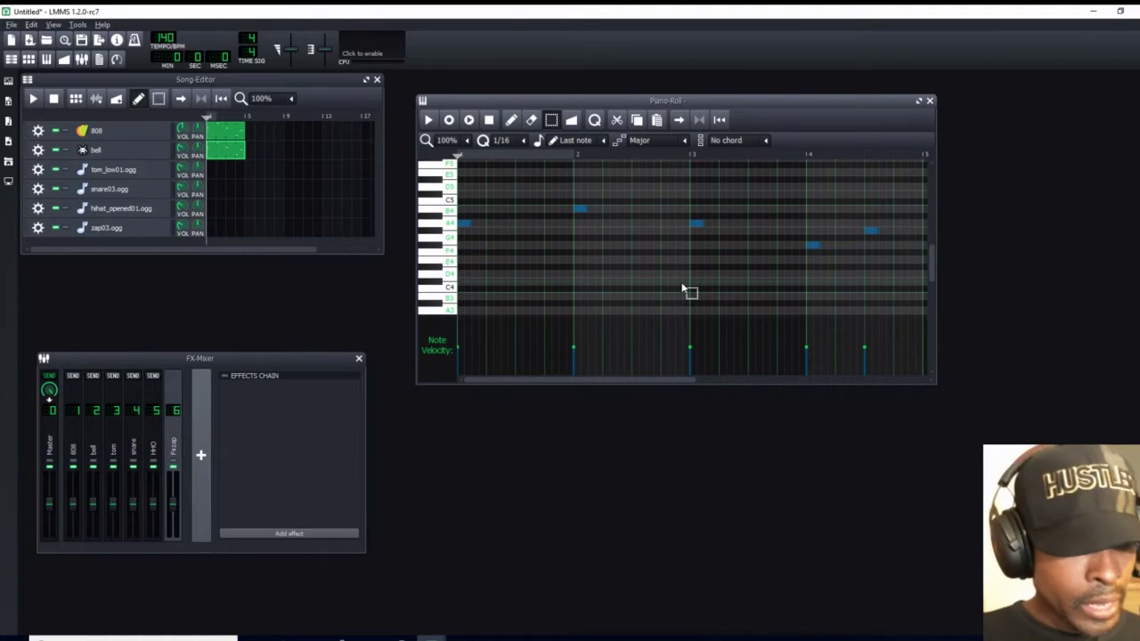
pyautogui.hotkey('ctrl', 'Down')
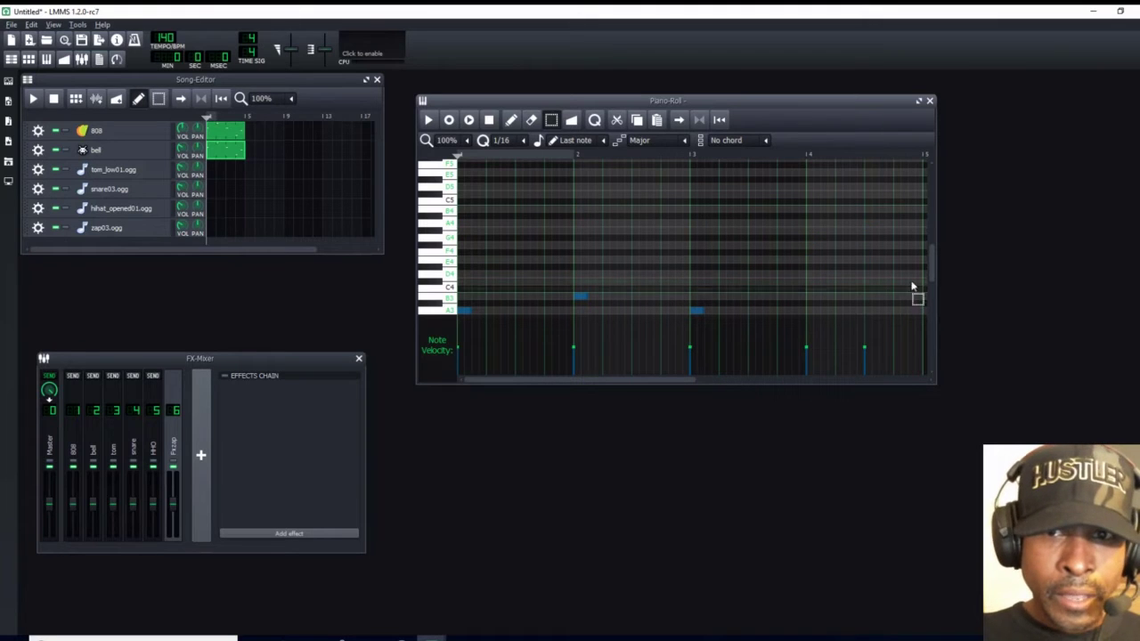
pyautogui.moveTo(931, 247); pyautogui.dragTo(927, 278)
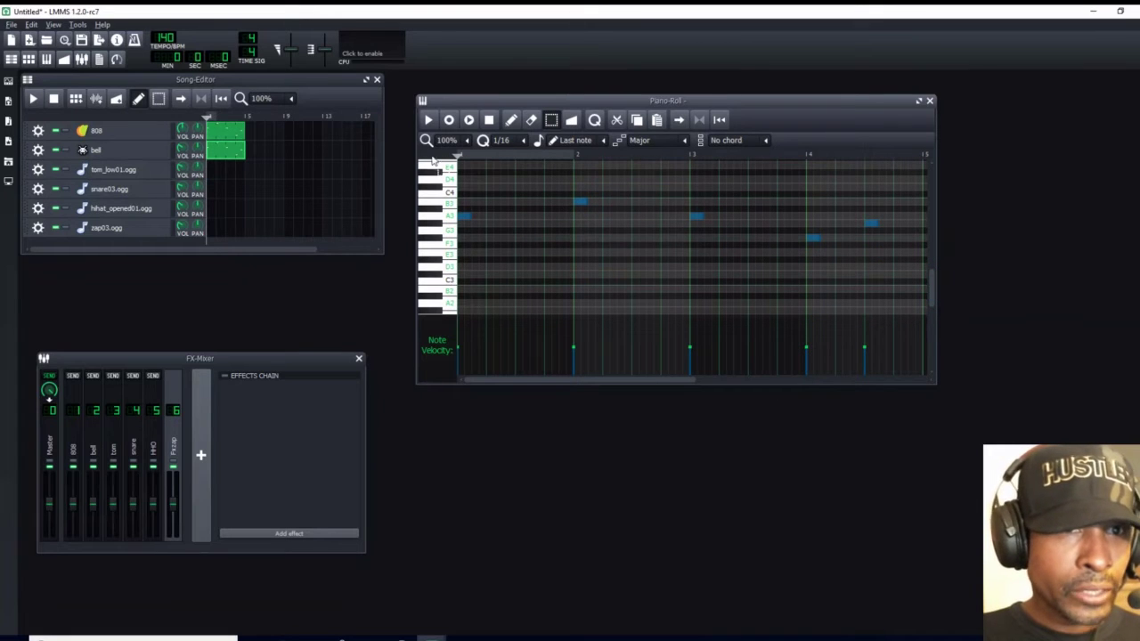
pyautogui.click(427, 119)
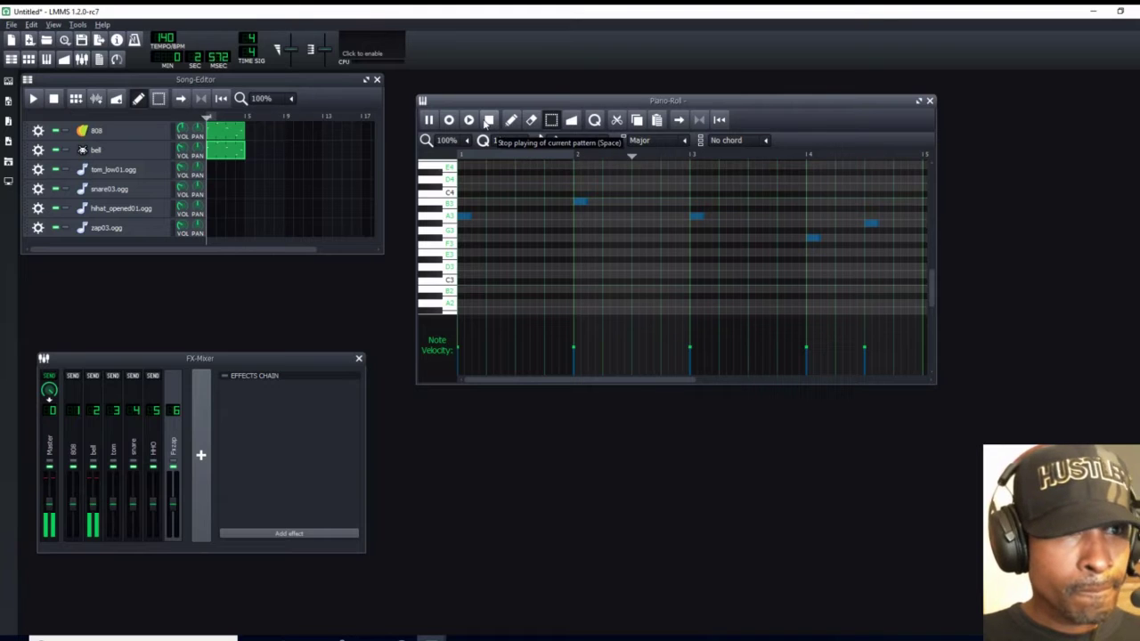
pyautogui.click(487, 121)
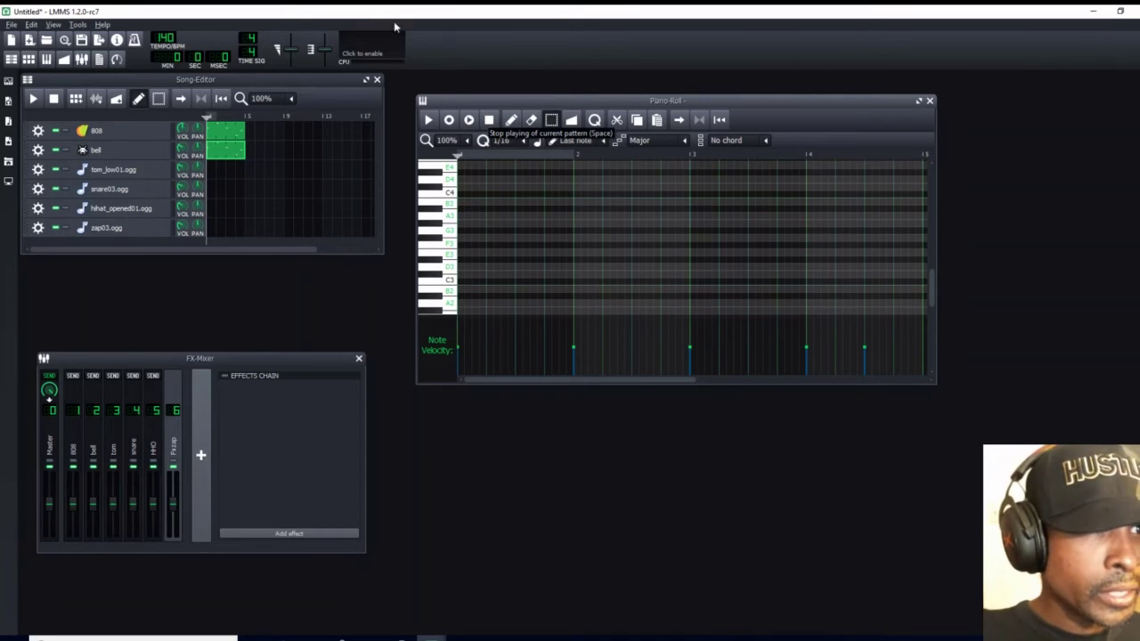
pyautogui.click(930, 101)
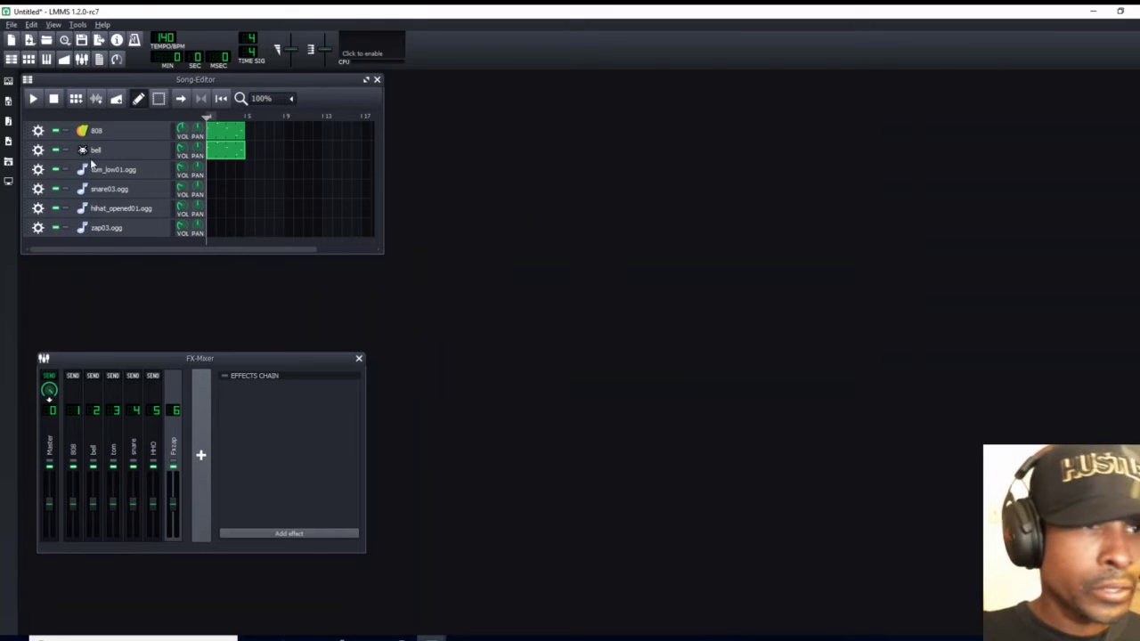
# Lower all notes of the 808 pattern by one octave, play the pattern, and close the Piano-Roll
pyautogui.doubleClick(218, 135)
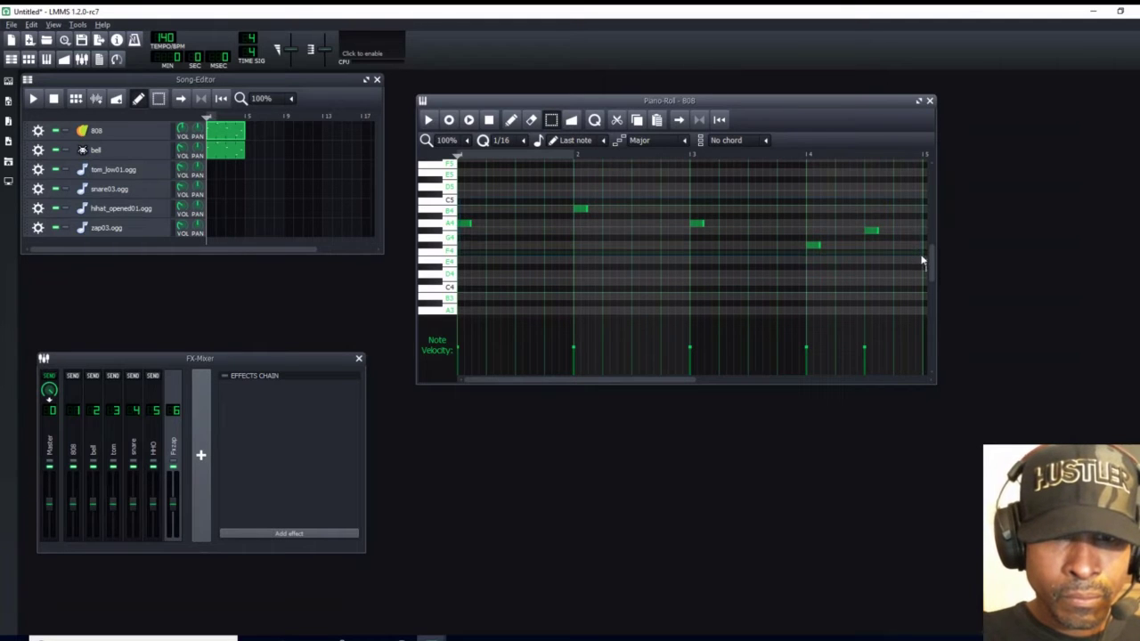
pyautogui.hotkey('ctrl', 'a')
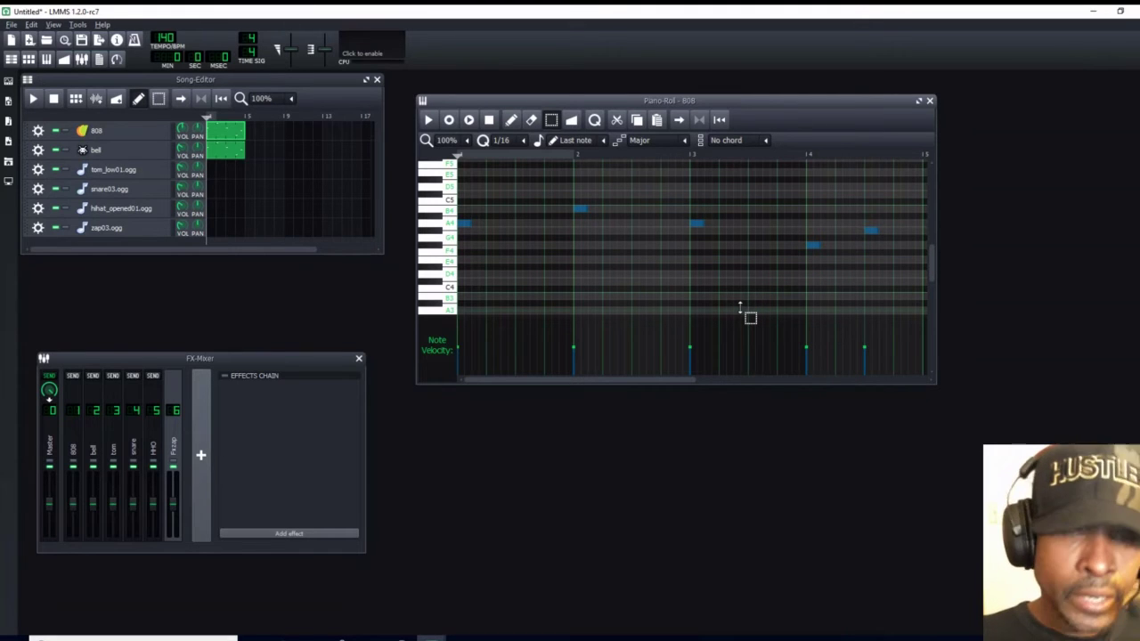
pyautogui.hotkey('shift', 'Down')
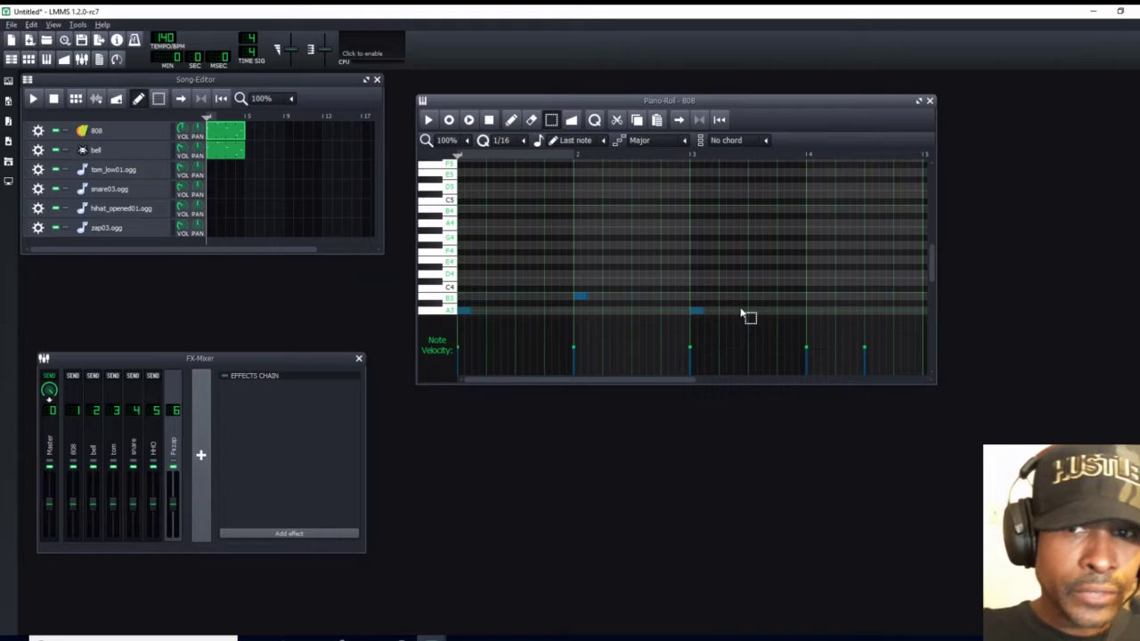
pyautogui.moveTo(931, 254); pyautogui.dragTo(922, 270)
pyautogui.click(427, 121)
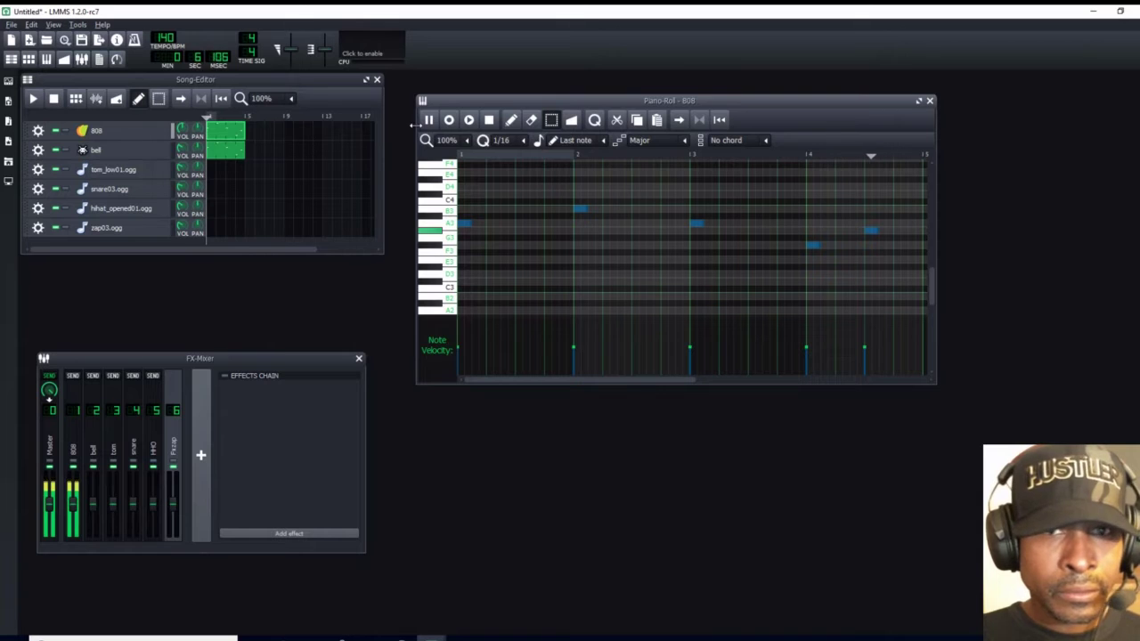
pyautogui.click(487, 119)
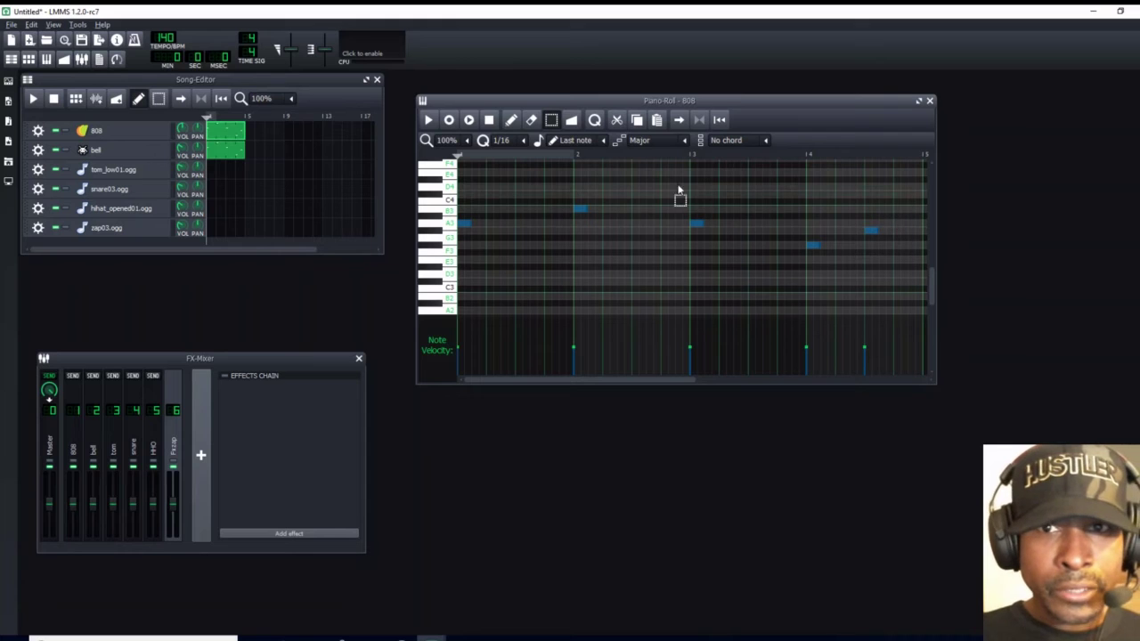
pyautogui.click(930, 102)
# Open the bell pattern in the Piano-Roll and draw four more back-to-back A4 notes after the first note of bar 1
pyautogui.doubleClick(230, 158)
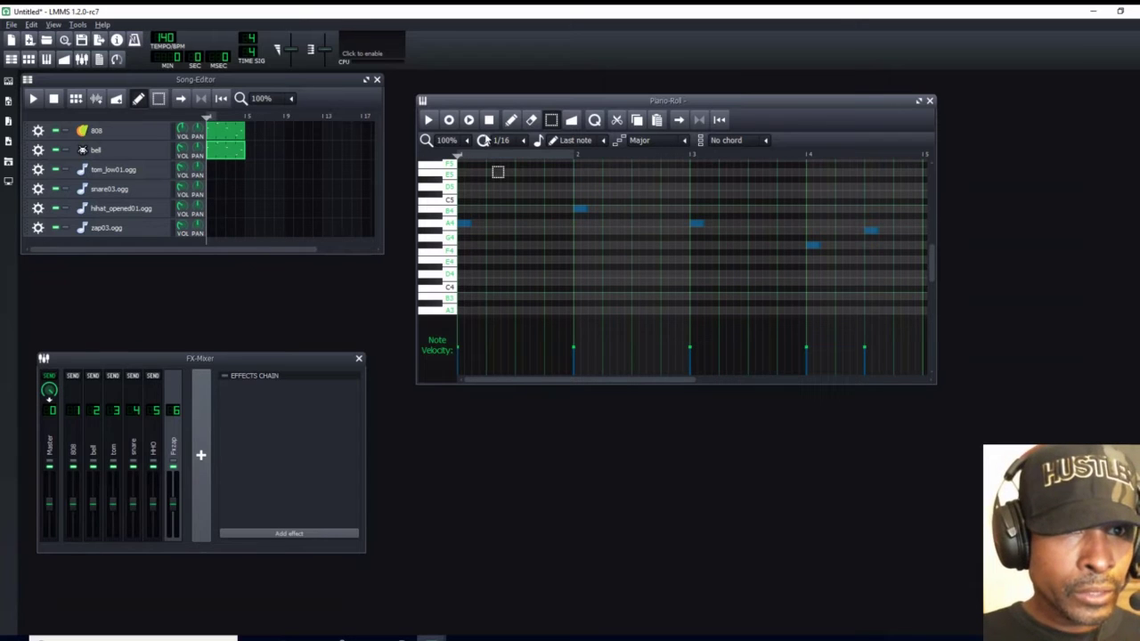
pyautogui.click(510, 120)
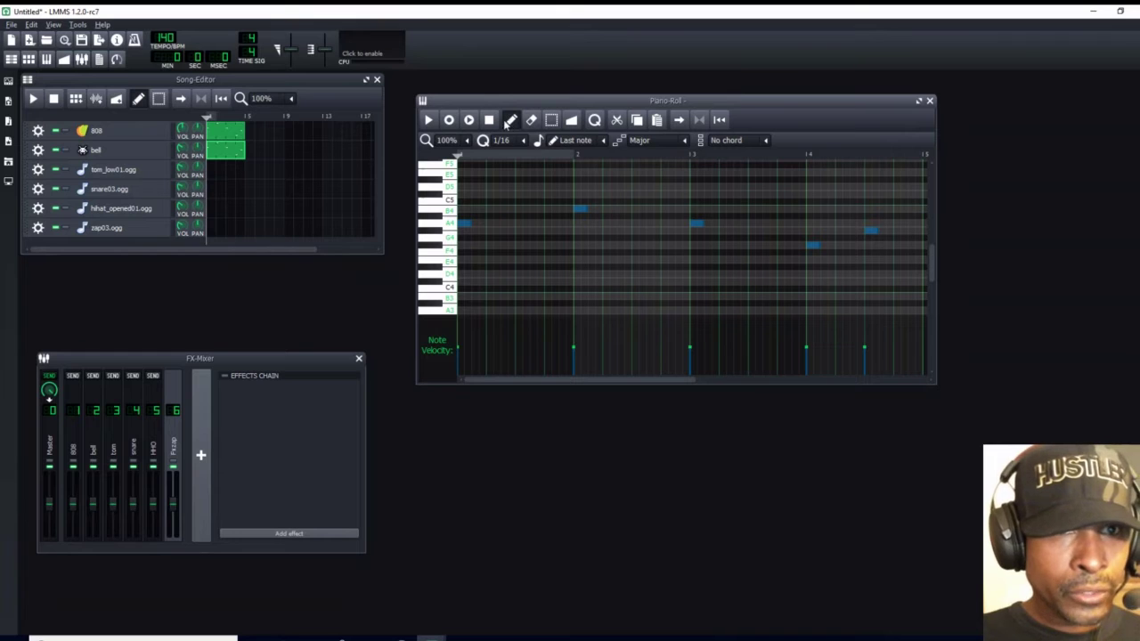
pyautogui.click(472, 224)
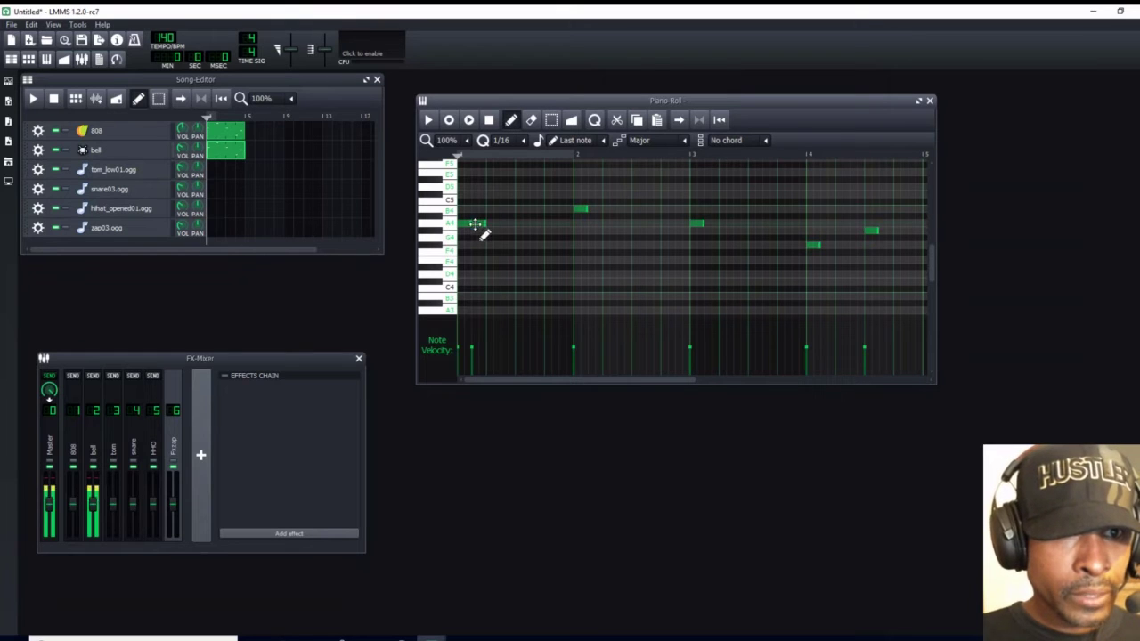
pyautogui.click(493, 224)
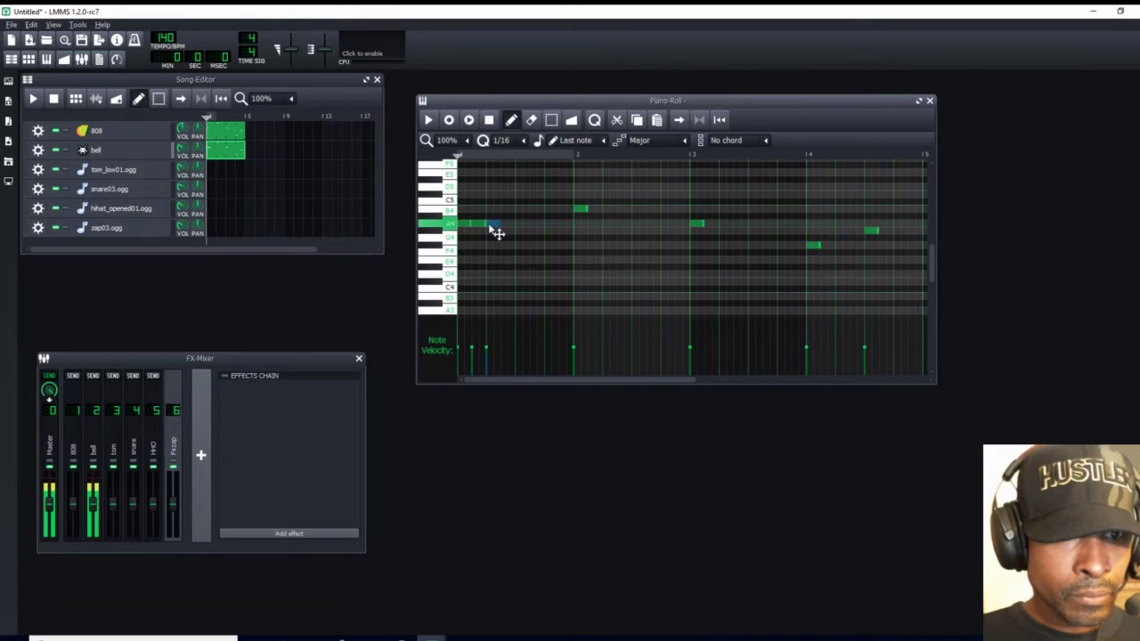
pyautogui.click(506, 223)
pyautogui.click(522, 224)
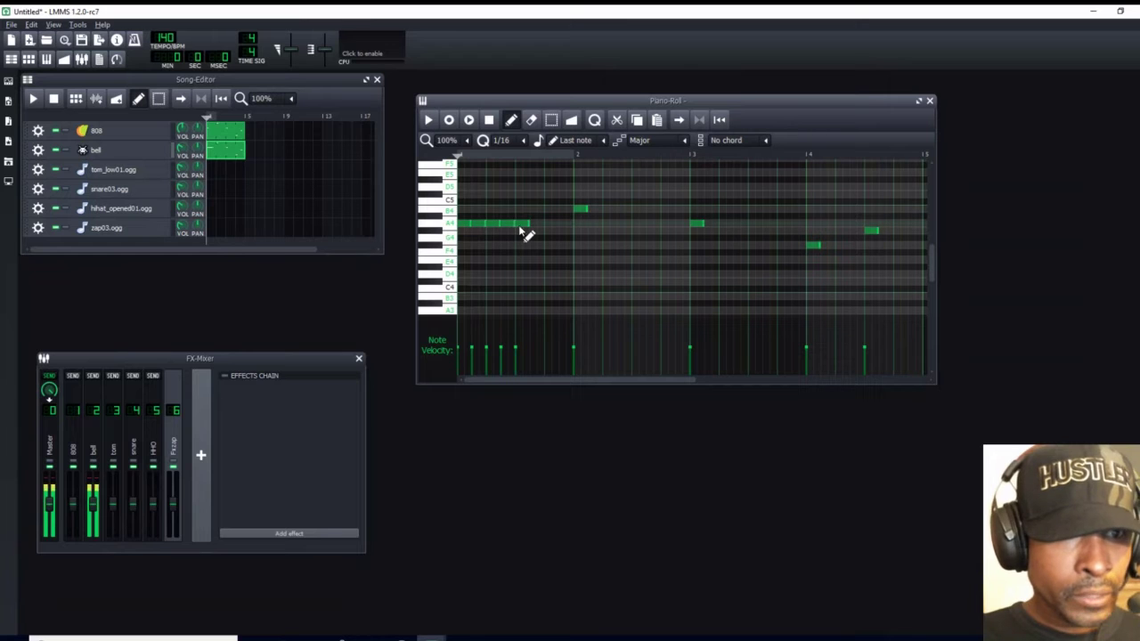
# Lower the bell track's volume and fill the rest of bar 1 with three more A4 notes
pyautogui.click(182, 147)
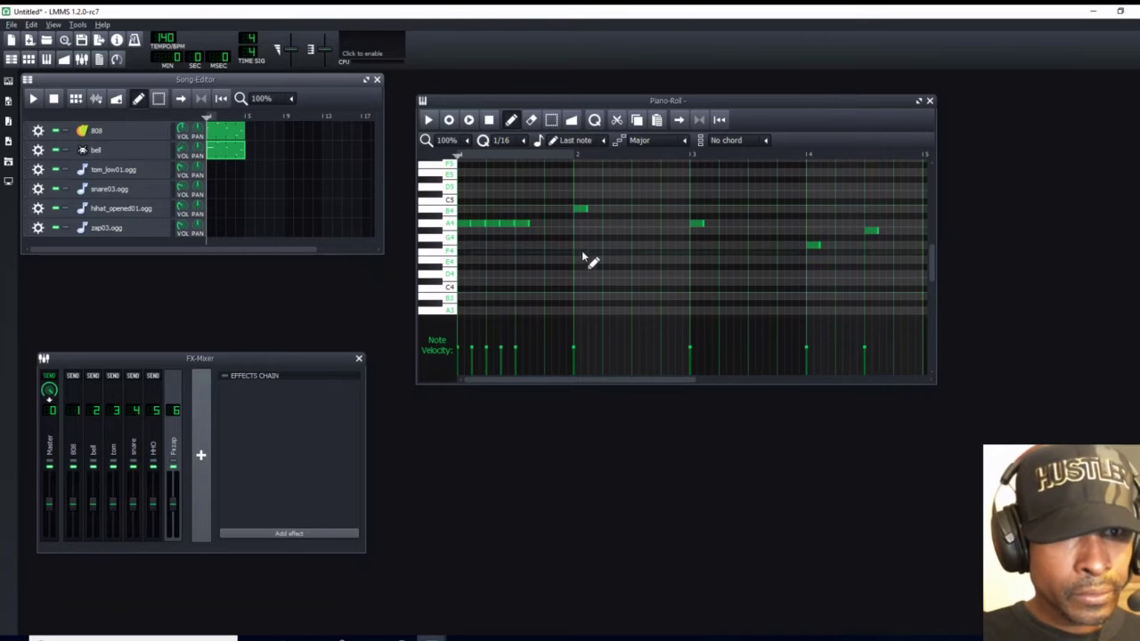
pyautogui.click(536, 224)
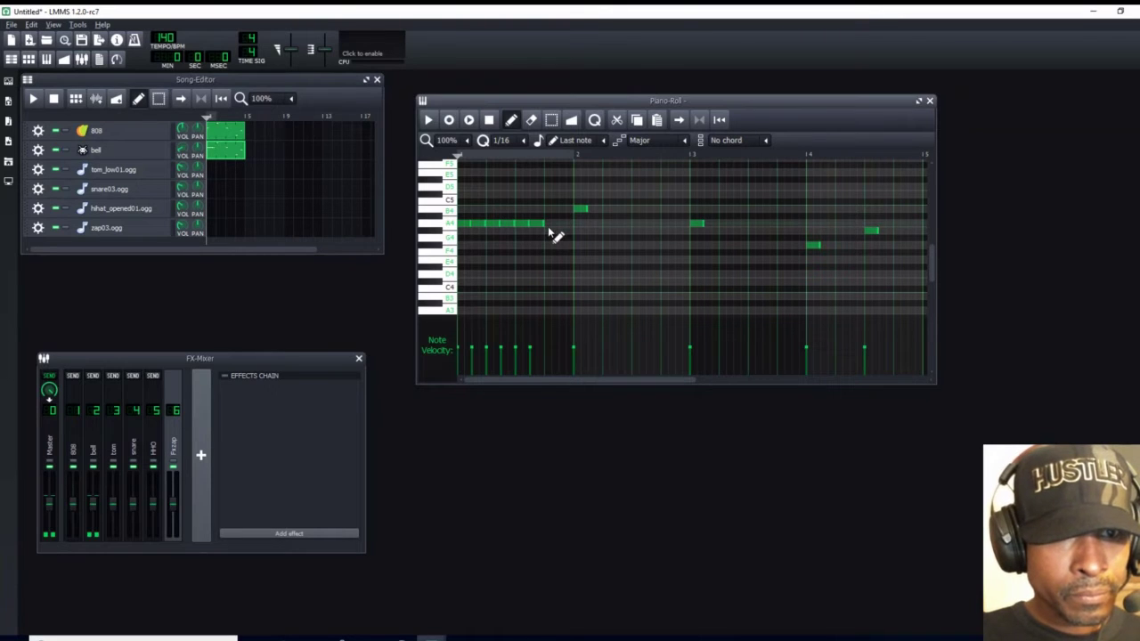
pyautogui.click(548, 225)
pyautogui.click(561, 224)
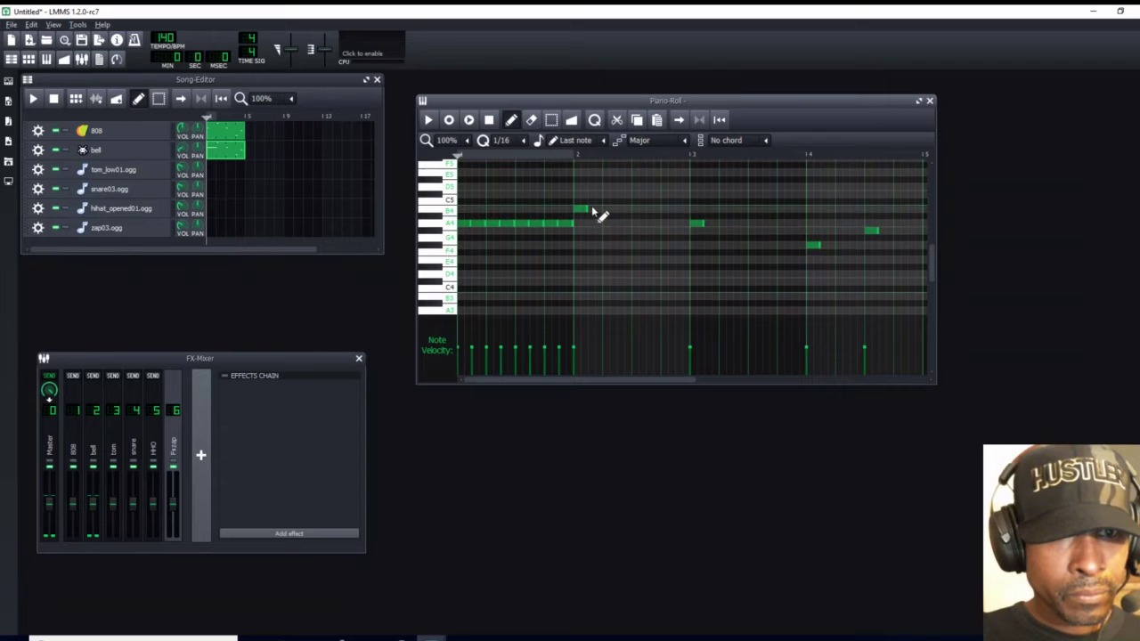
# Fill bar 2 of the bell pattern with repeated back-to-back B4 notes up to the start of bar 3
pyautogui.click(591, 209)
pyautogui.click(604, 208)
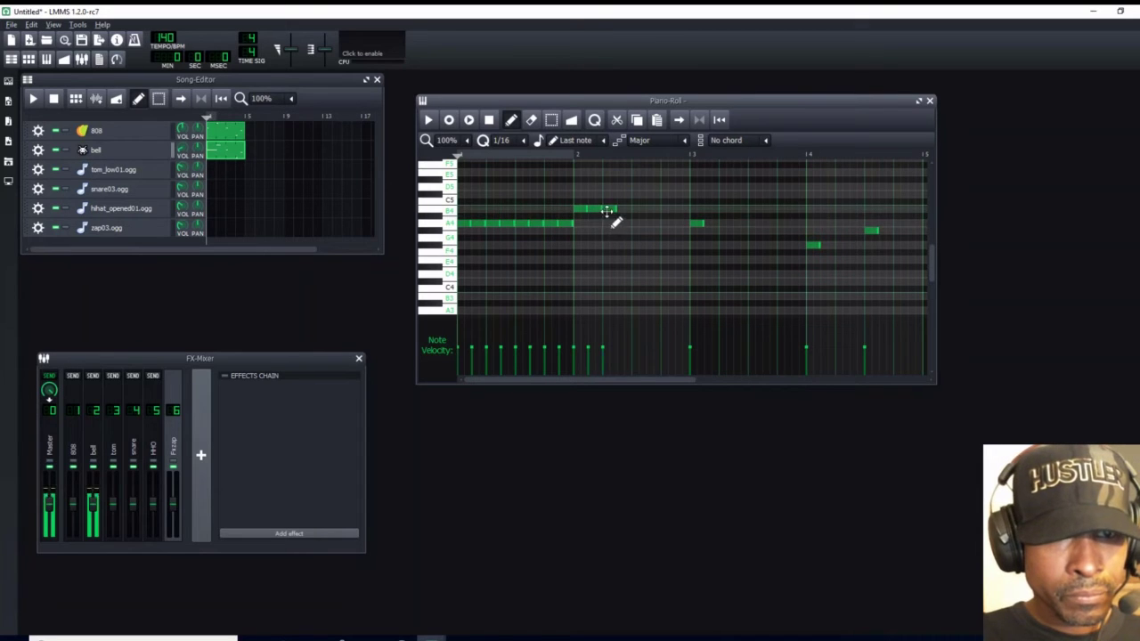
pyautogui.click(619, 208)
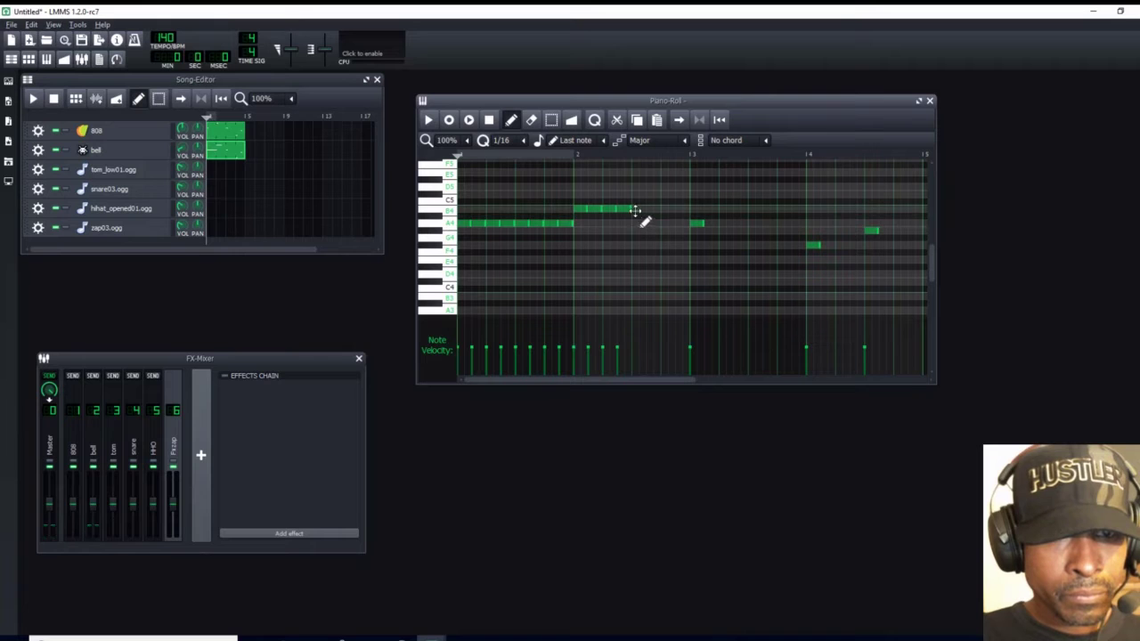
pyautogui.click(635, 209)
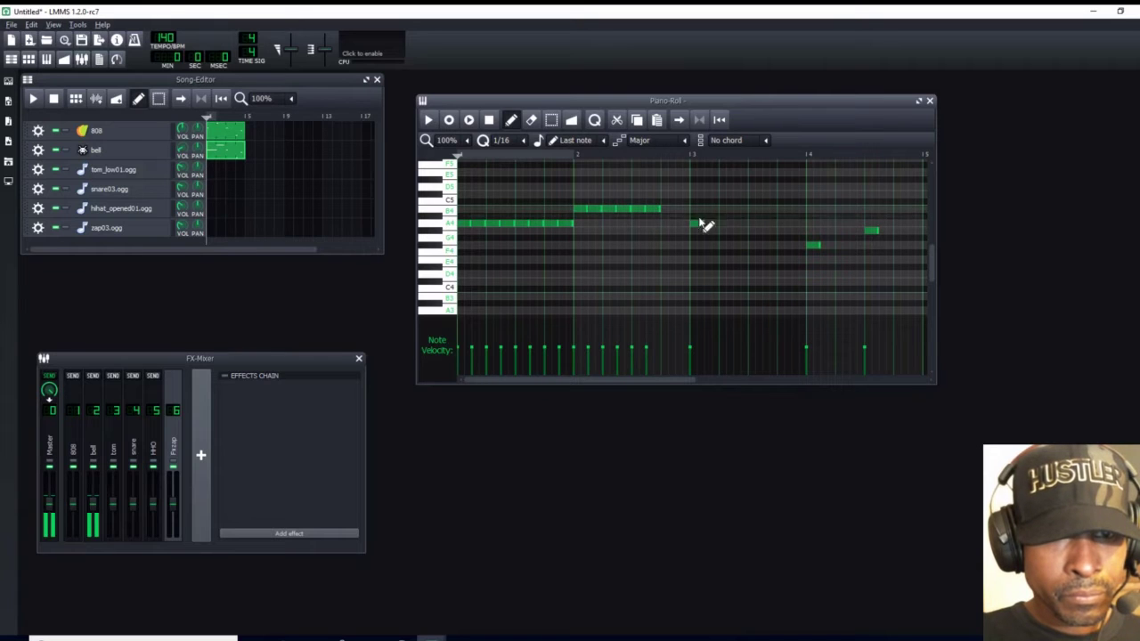
pyautogui.click(657, 209)
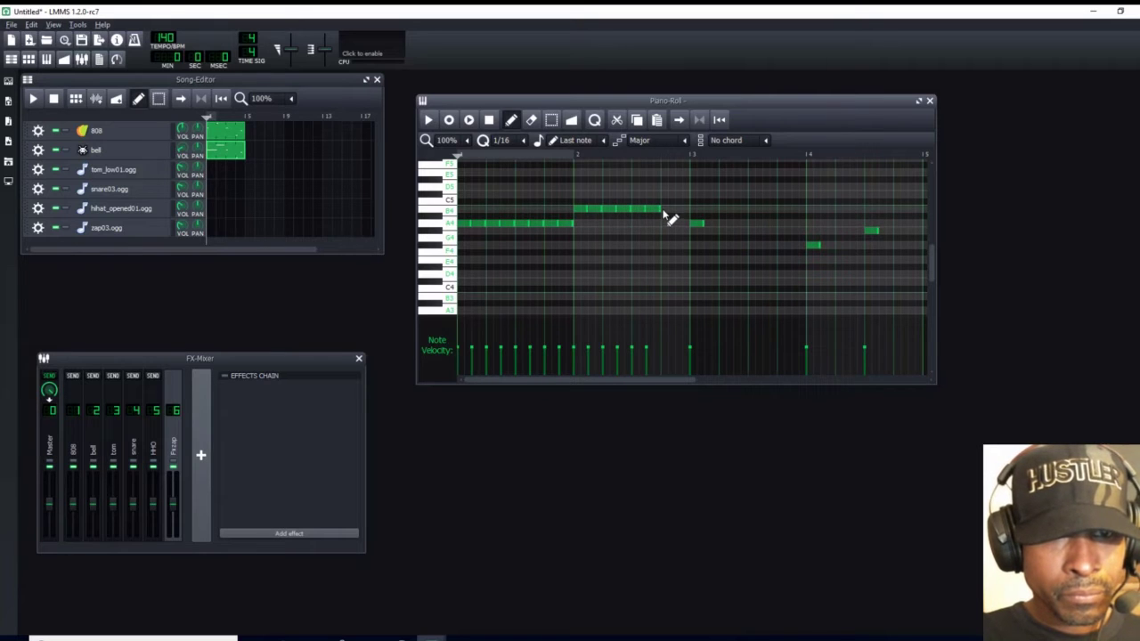
pyautogui.click(668, 209)
pyautogui.click(680, 210)
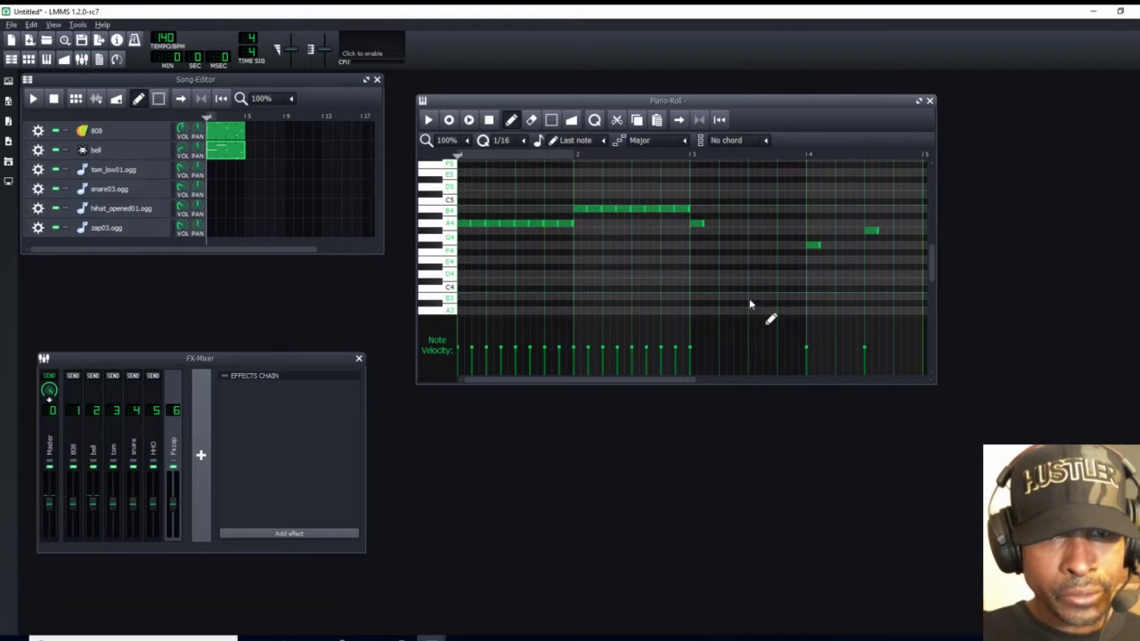
# Fill bar 3 of the bell pattern with repeated back-to-back A4 notes up to the start of bar 4
pyautogui.click(711, 224)
pyautogui.click(725, 224)
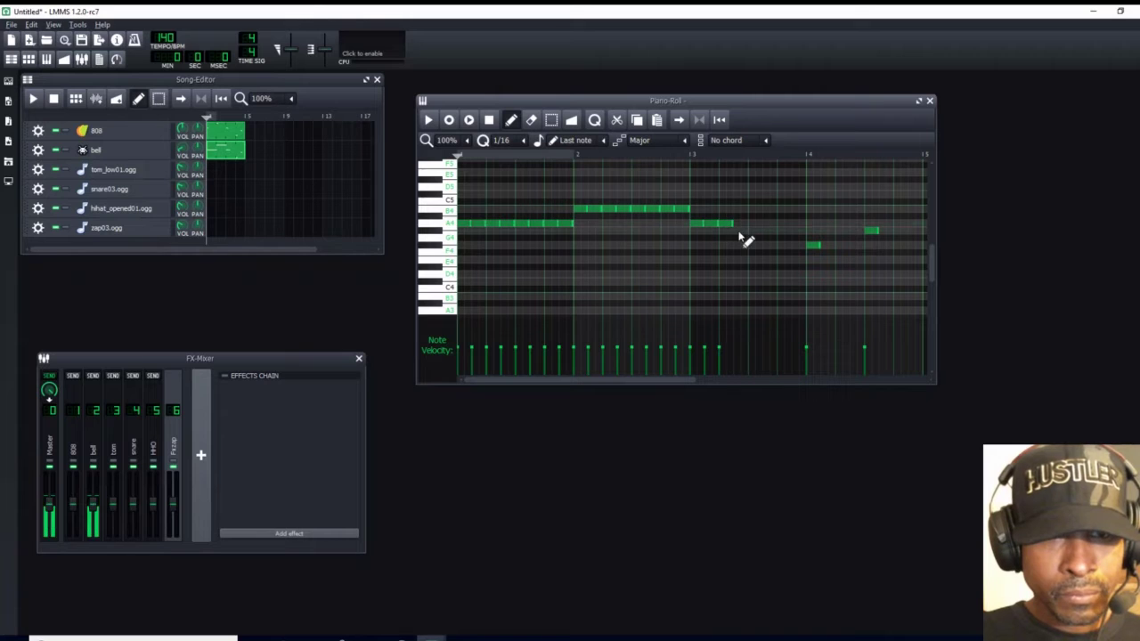
pyautogui.click(739, 223)
pyautogui.click(753, 223)
pyautogui.click(768, 223)
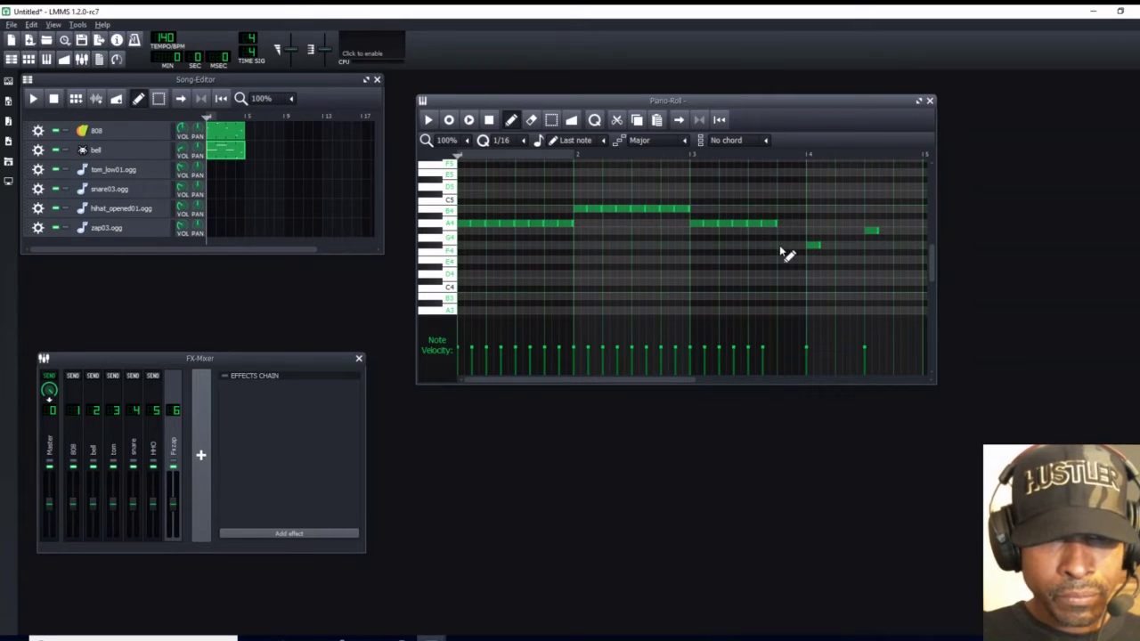
pyautogui.click(785, 224)
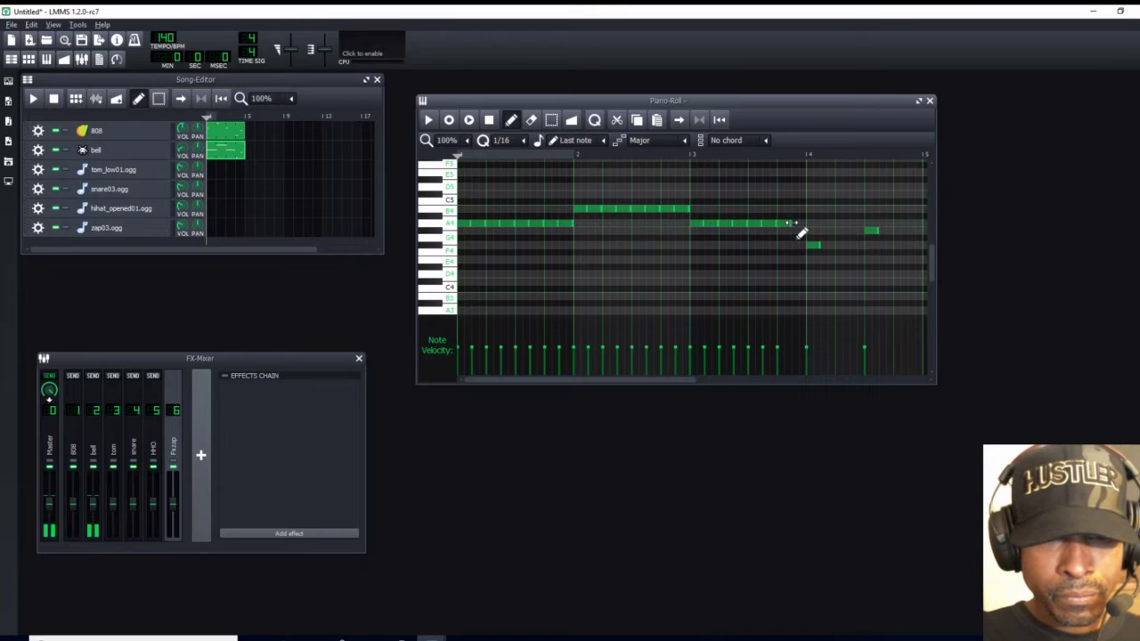
pyautogui.click(798, 223)
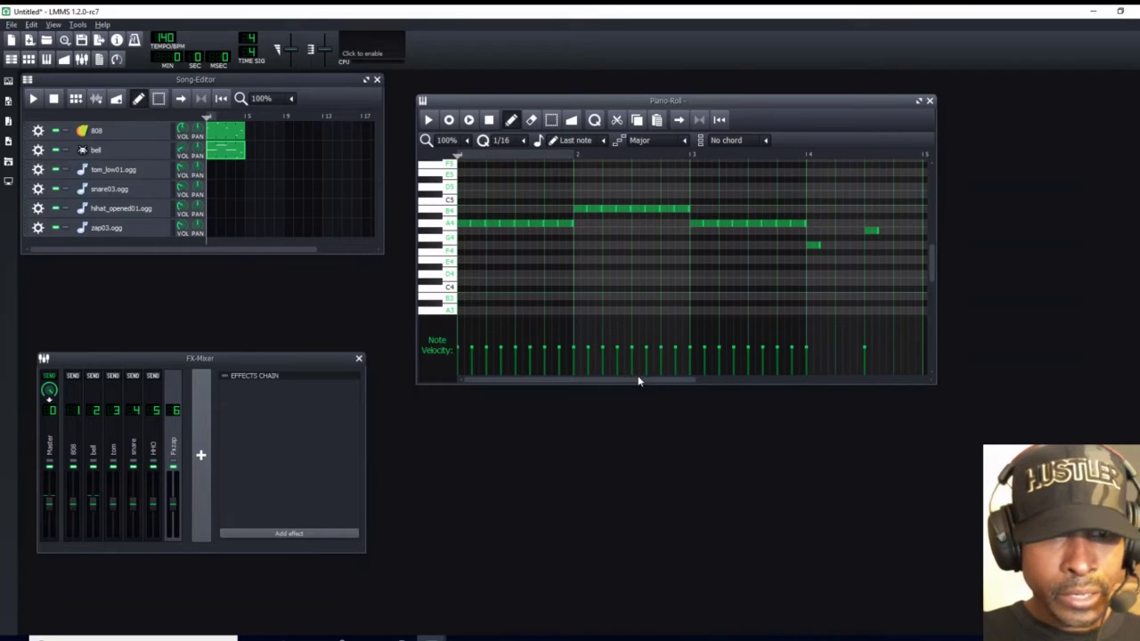
# Fill bar 4 with repeated F#4 notes in its first half and G#4 notes in its second half, and widen the Piano-Roll window
pyautogui.moveTo(639, 377); pyautogui.dragTo(733, 385)
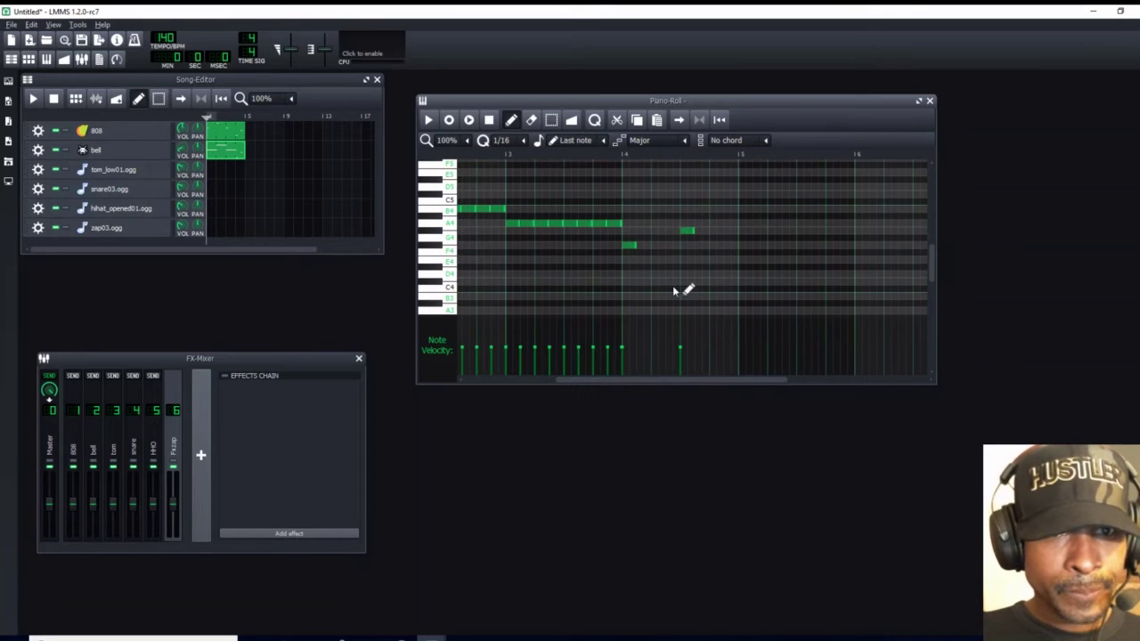
pyautogui.click(643, 247)
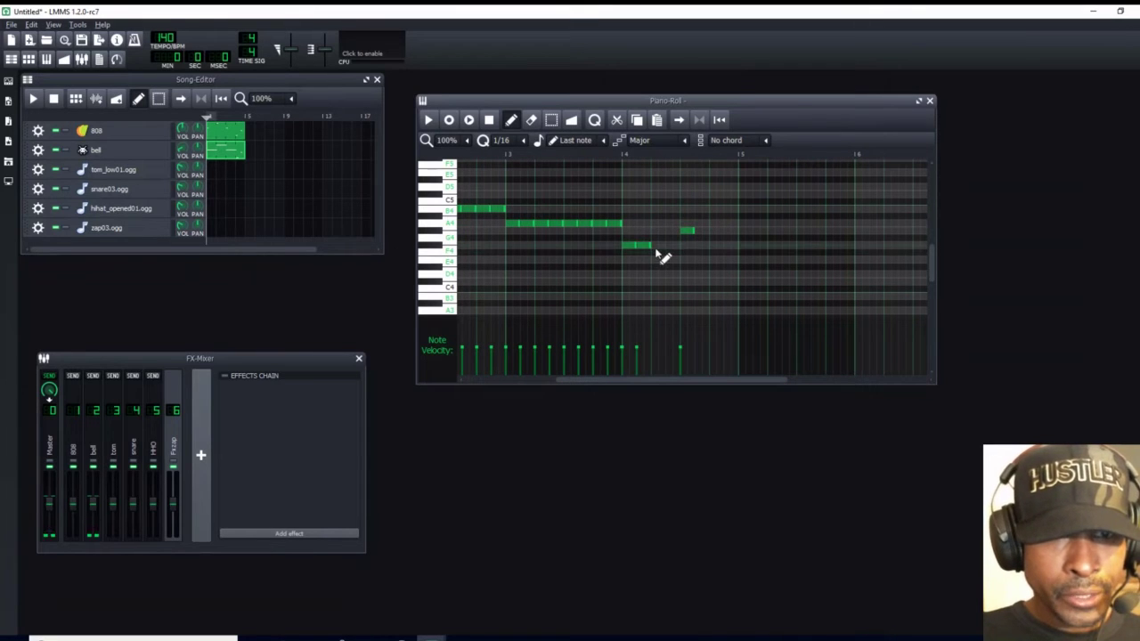
pyautogui.click(657, 246)
pyautogui.click(672, 246)
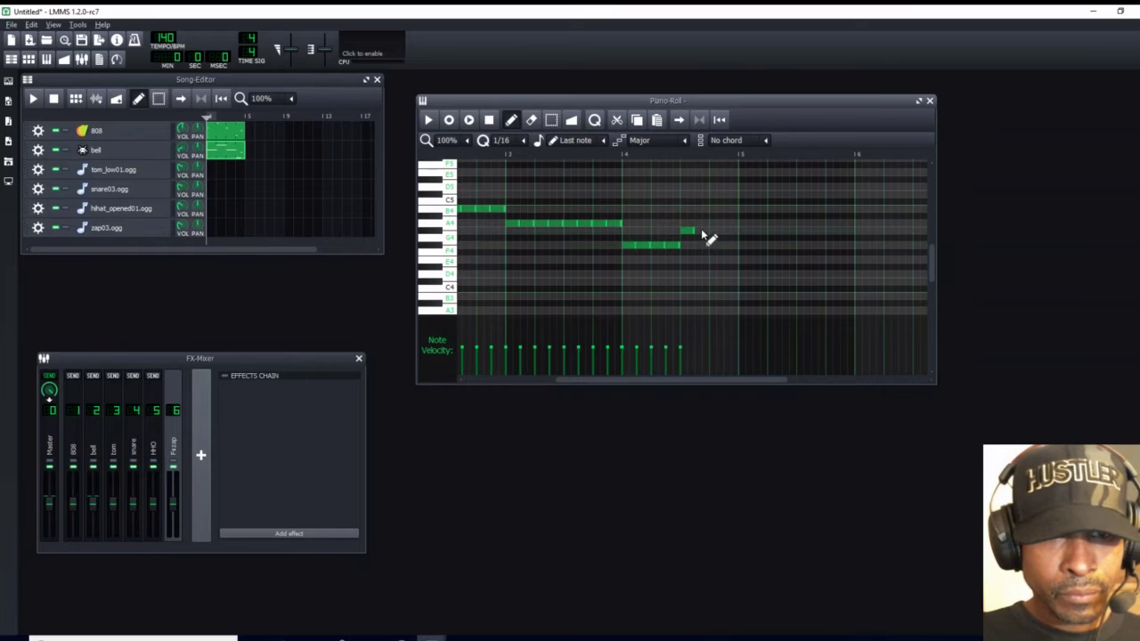
pyautogui.click(701, 233)
pyautogui.click(715, 233)
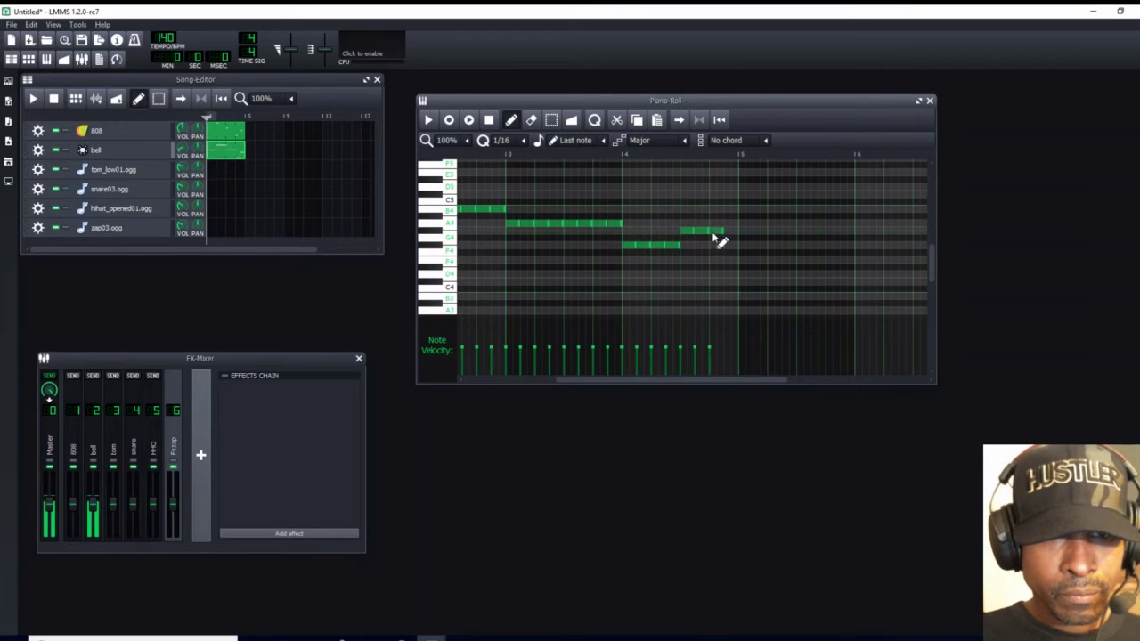
pyautogui.click(730, 233)
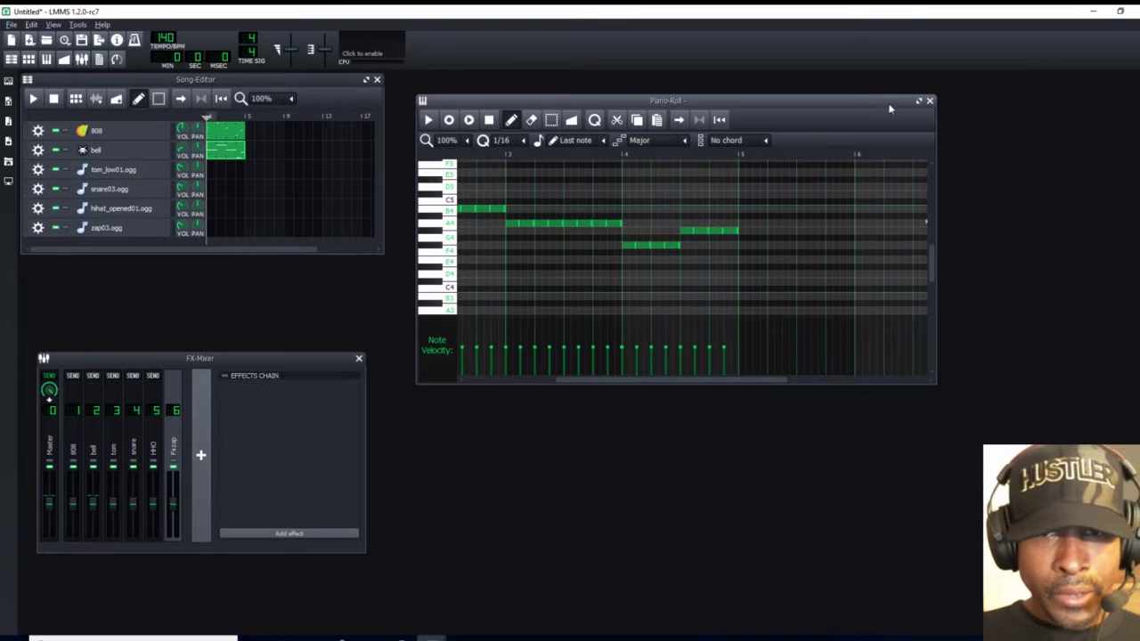
pyautogui.moveTo(940, 164); pyautogui.dragTo(992, 162)
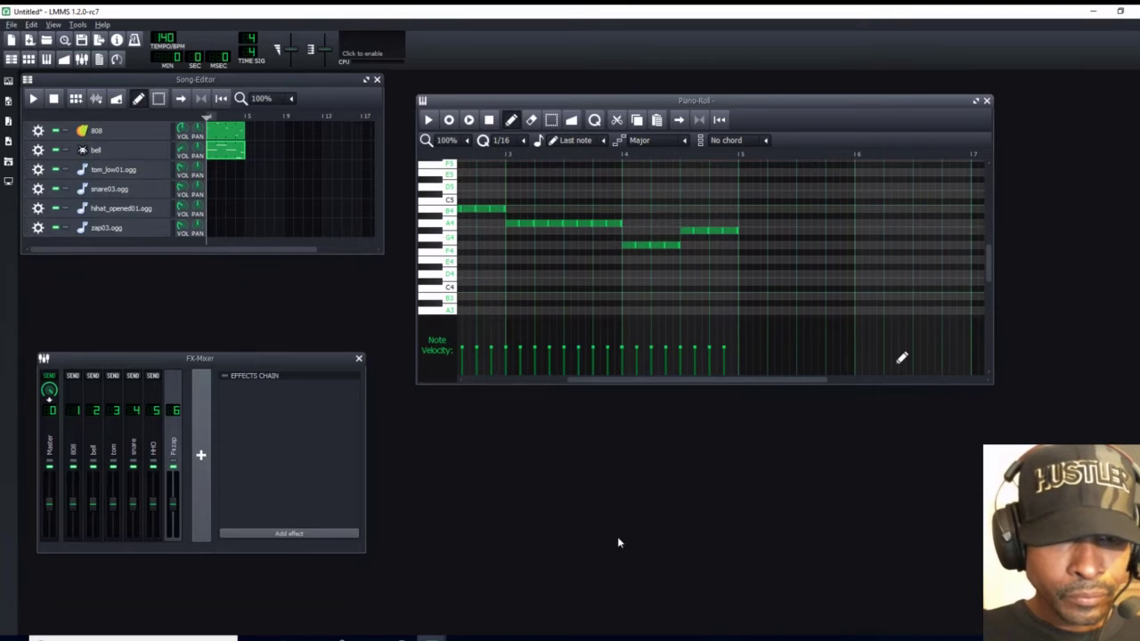
pyautogui.moveTo(767, 380); pyautogui.dragTo(574, 402)
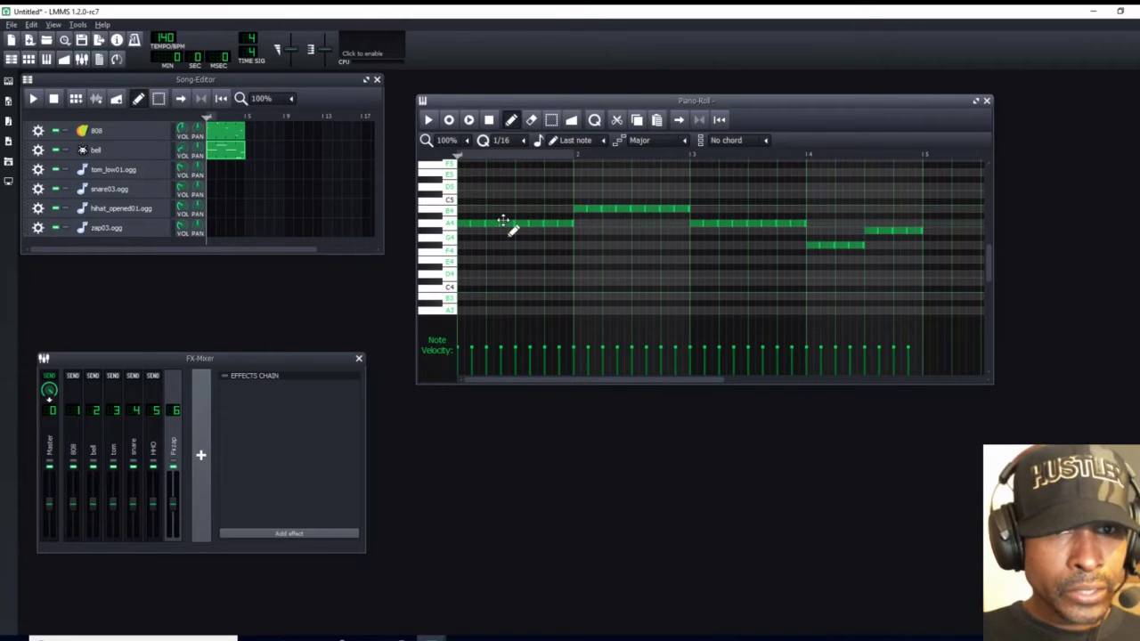
# Open the bell's instrument window beside its track, examine its settings and keyboard range, and close it
pyautogui.click(123, 153)
pyautogui.moveTo(466, 77); pyautogui.dragTo(697, 317)
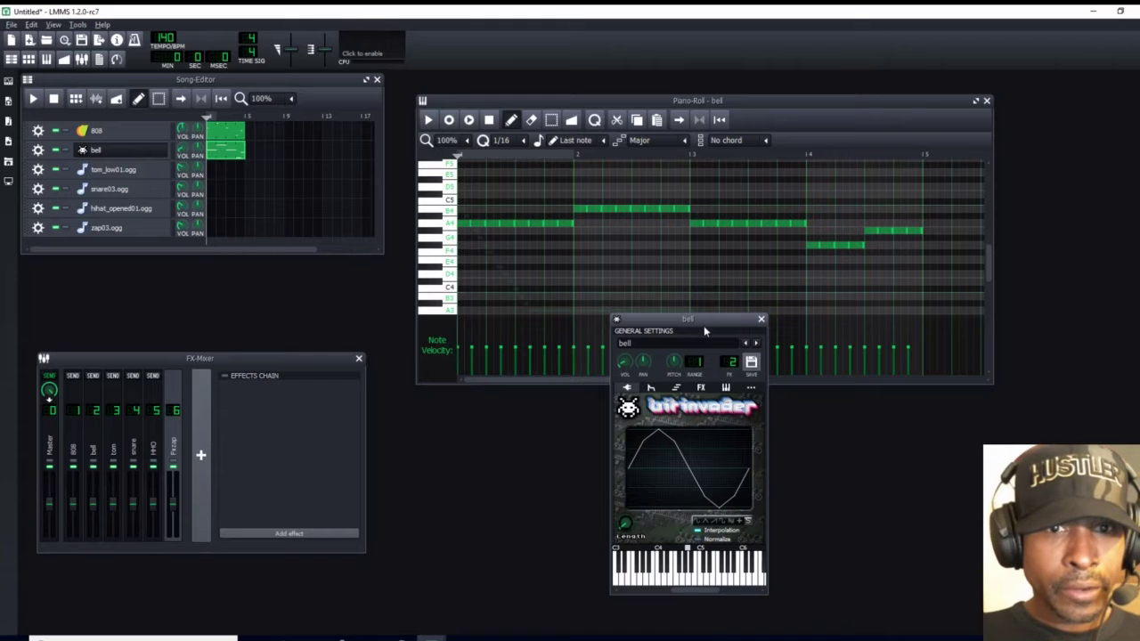
pyautogui.moveTo(705, 320); pyautogui.dragTo(526, 115)
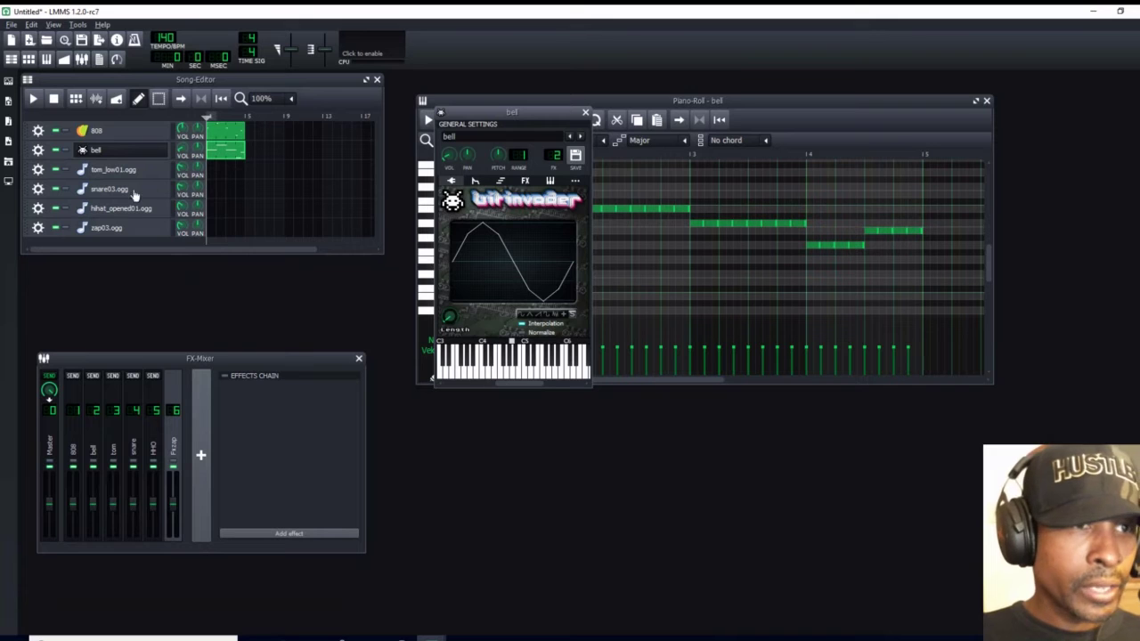
pyautogui.click(168, 157)
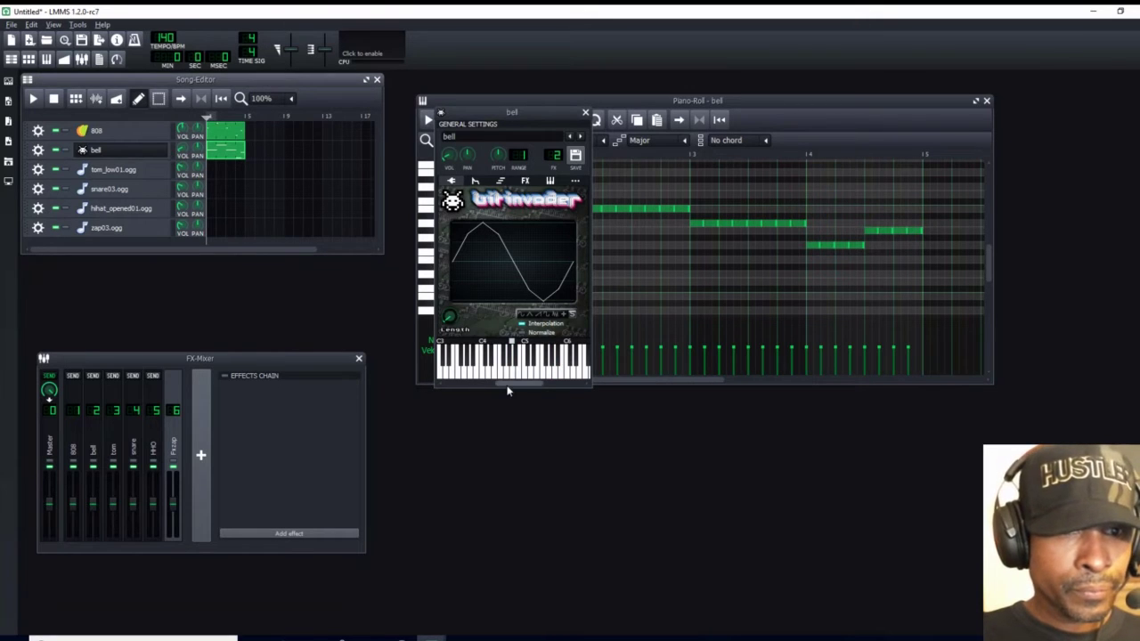
pyautogui.moveTo(509, 385); pyautogui.dragTo(520, 385)
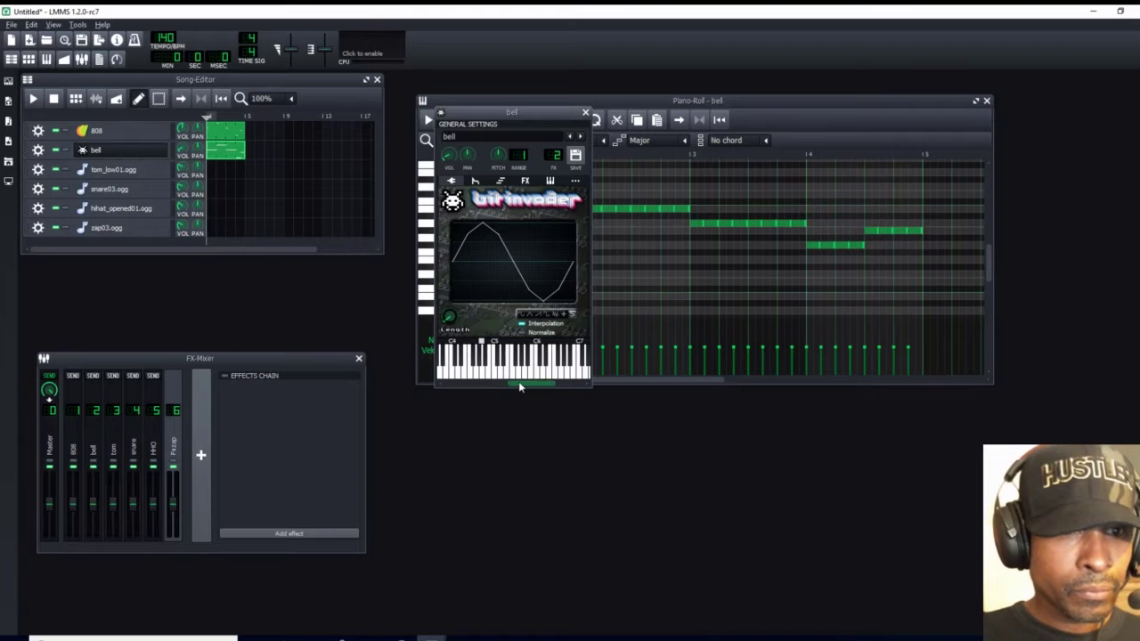
pyautogui.click(175, 154)
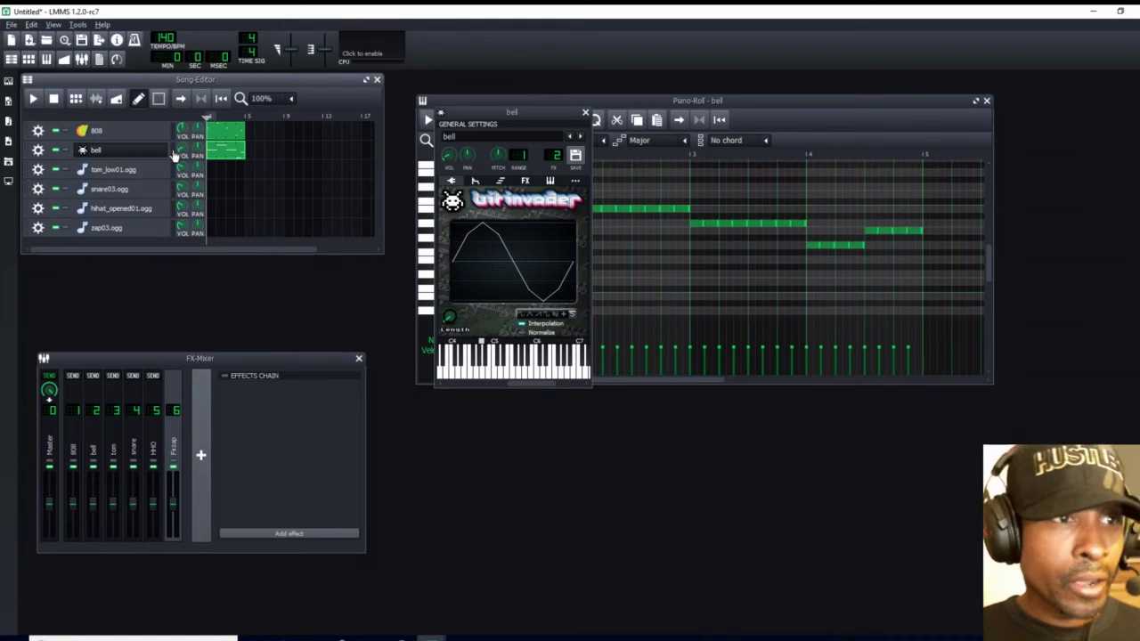
pyautogui.click(585, 115)
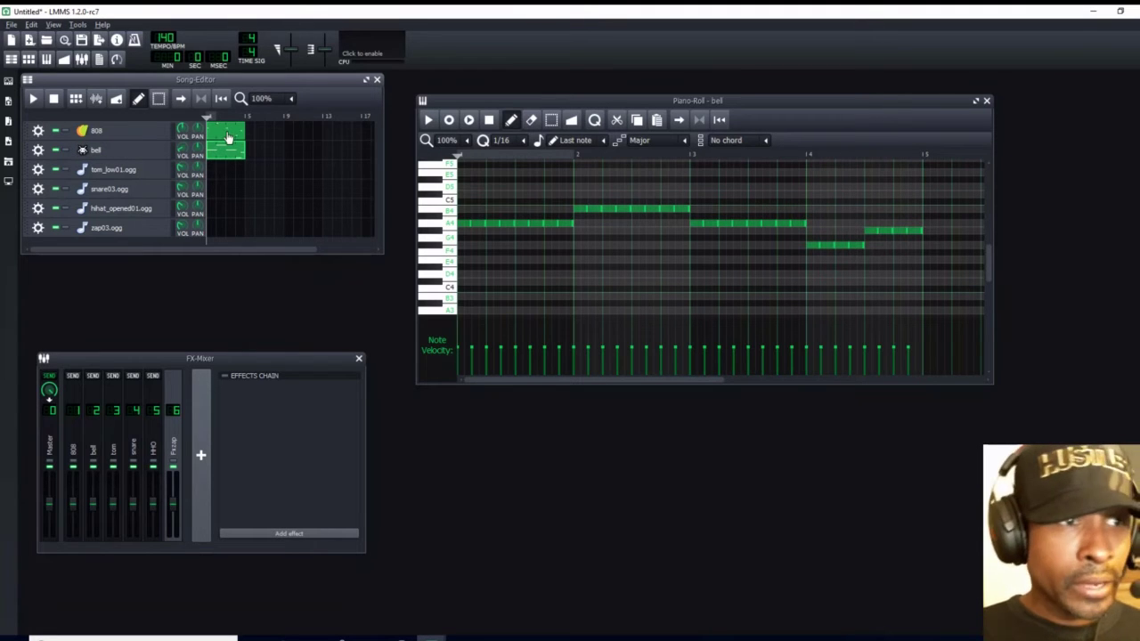
# Open the 808 pattern, review where its notes fall in each bar, and close the Piano-Roll
pyautogui.doubleClick(229, 135)
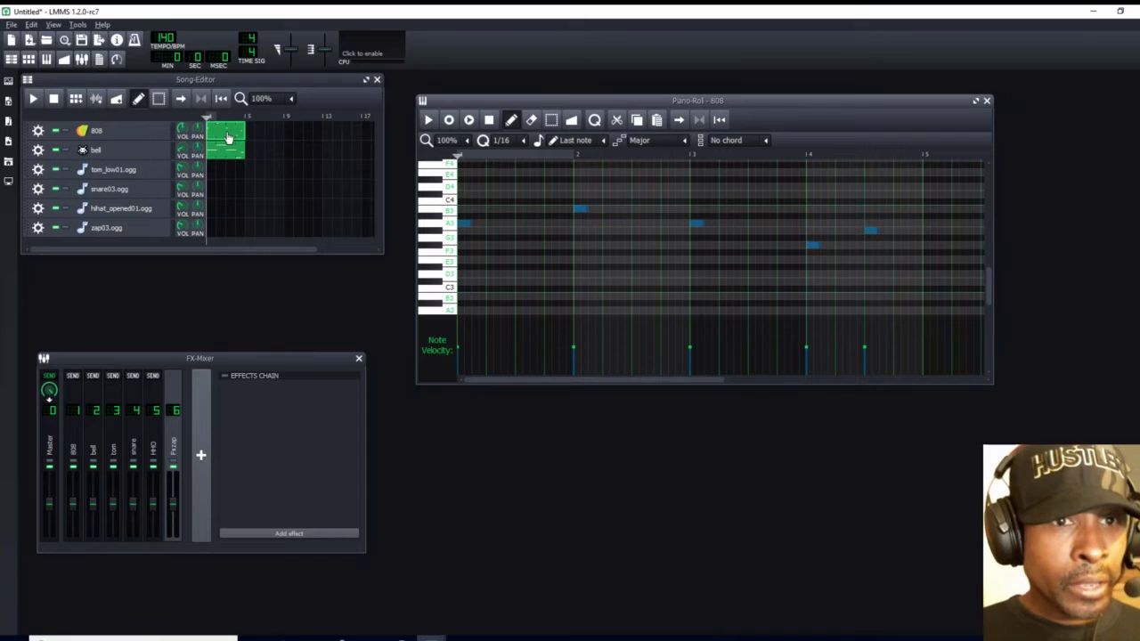
pyautogui.click(463, 224)
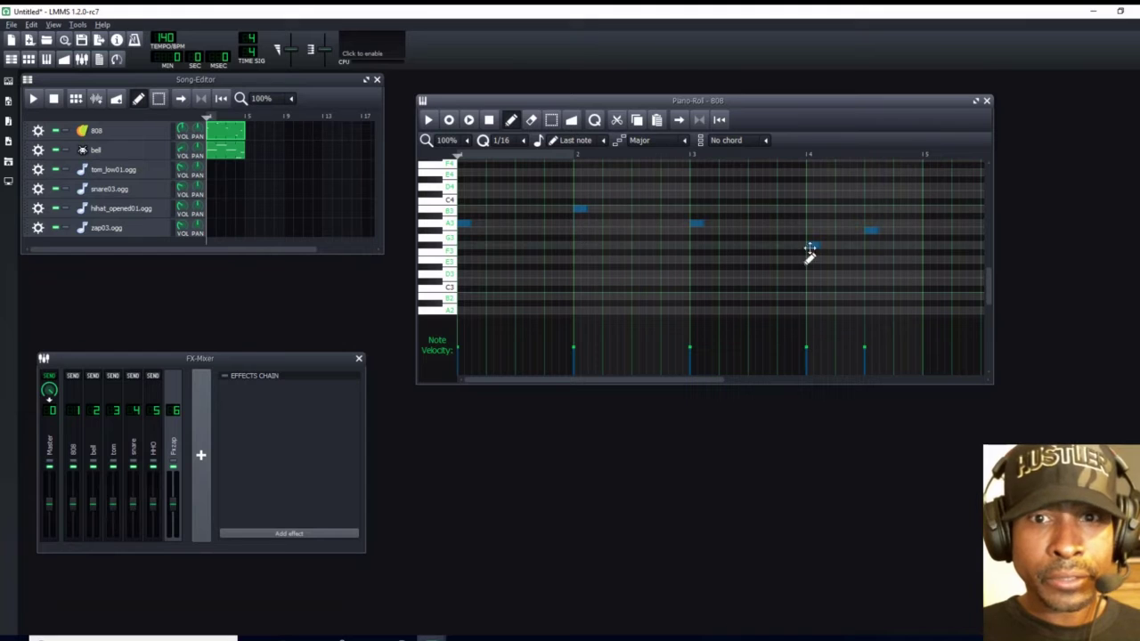
pyautogui.click(985, 100)
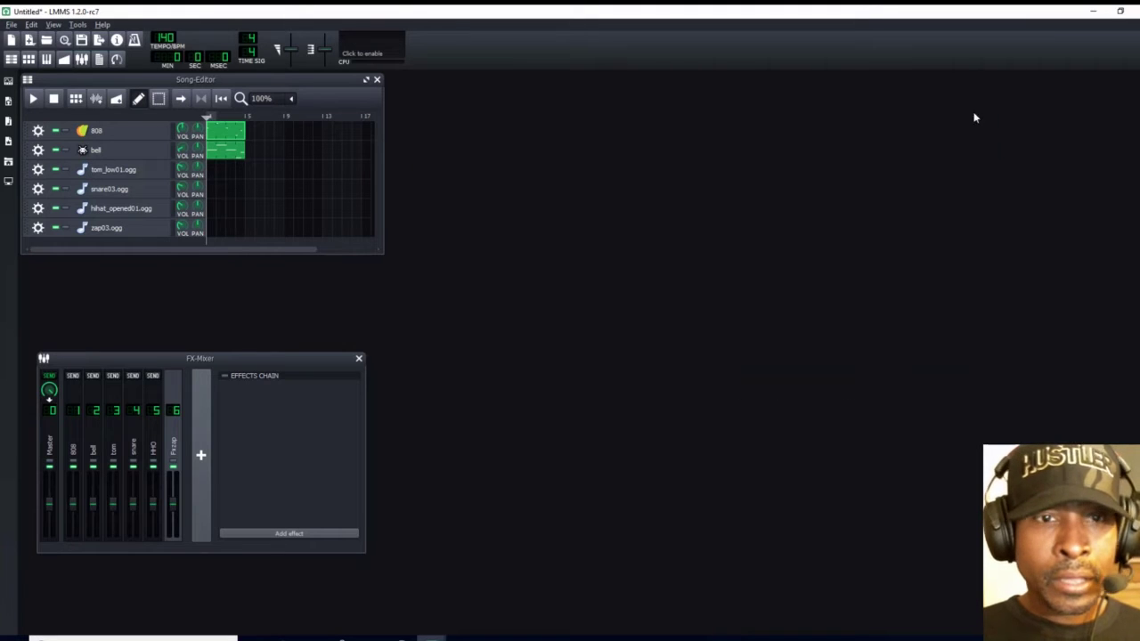
# Open the bell pattern and remove the first note of bars 2, 3 and 4, leaving a gap on each downbeat
pyautogui.doubleClick(218, 153)
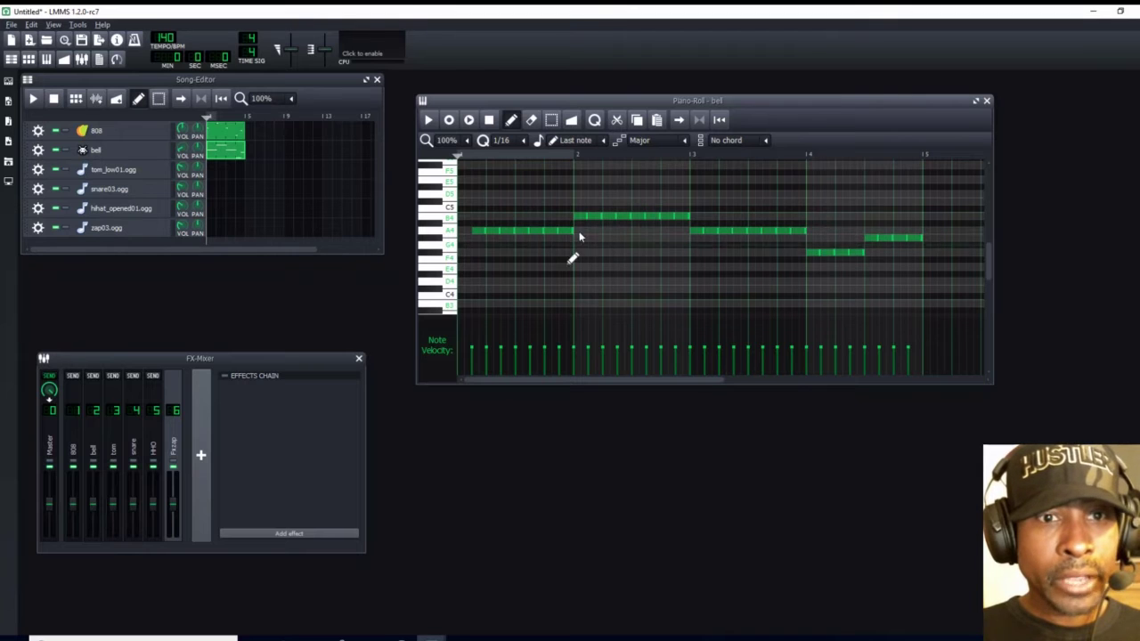
pyautogui.moveTo(580, 217); pyautogui.dragTo(594, 217)
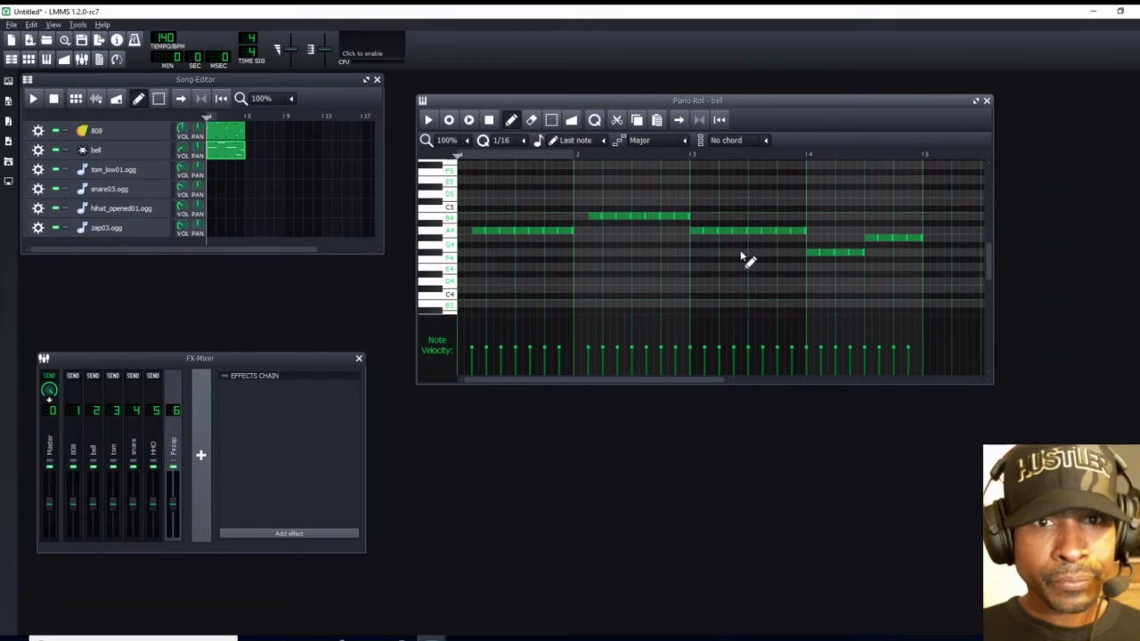
pyautogui.moveTo(697, 231); pyautogui.dragTo(711, 231)
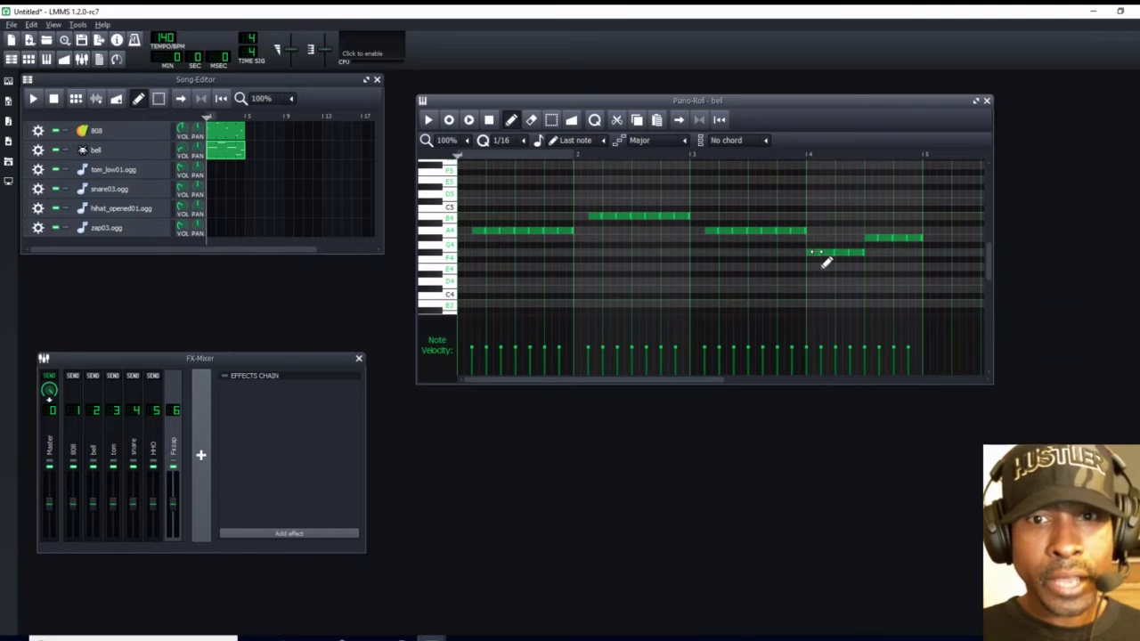
pyautogui.moveTo(815, 254); pyautogui.dragTo(829, 254)
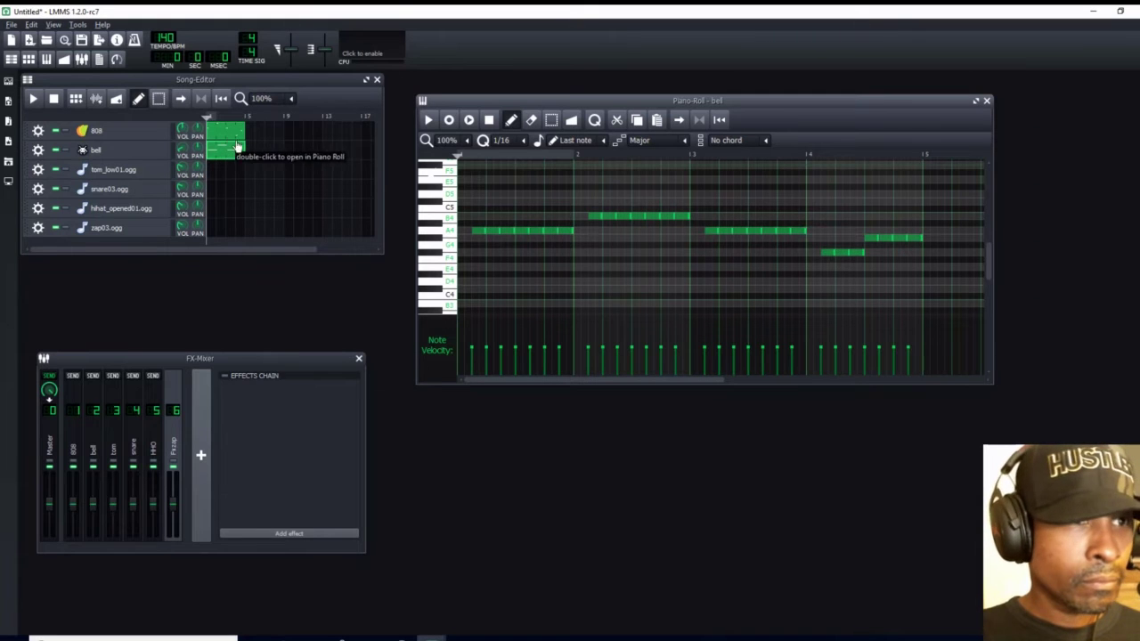
# Replace the 808 pattern's G#3 note in the middle of bar 4 with an F#3 note, and close the Piano-Roll
pyautogui.doubleClick(230, 134)
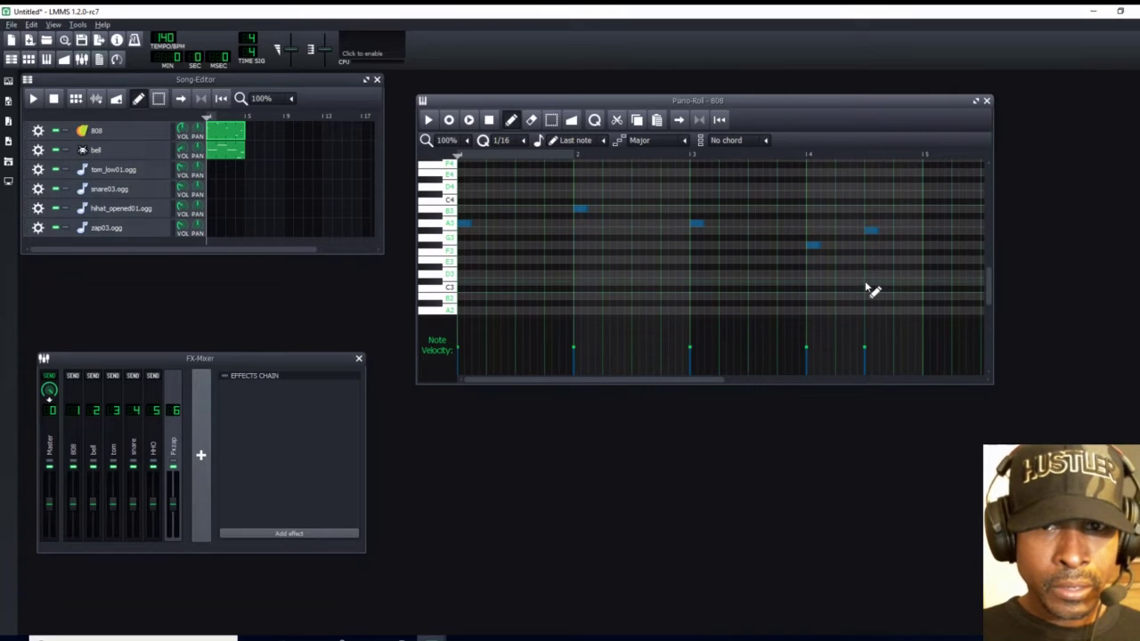
pyautogui.click(551, 120)
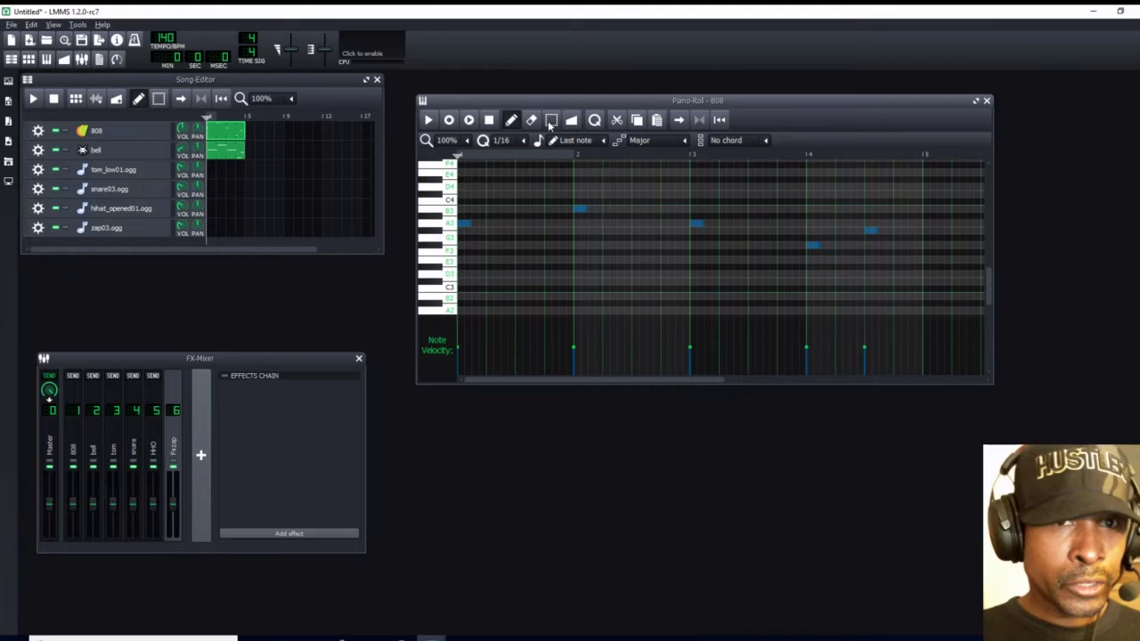
pyautogui.click(783, 288)
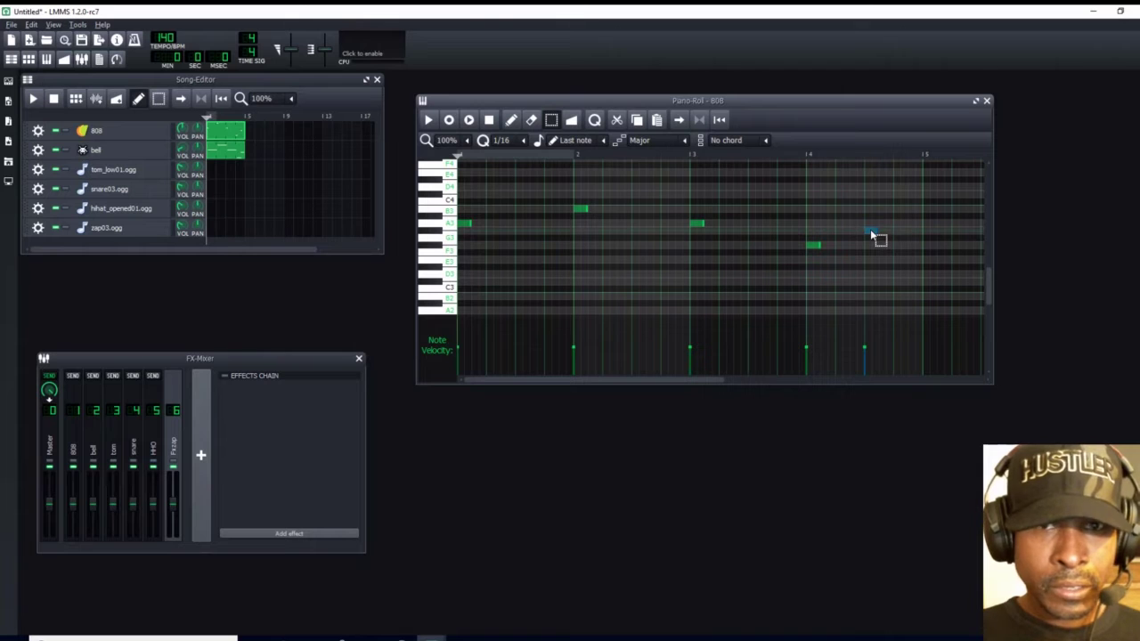
pyautogui.click(510, 119)
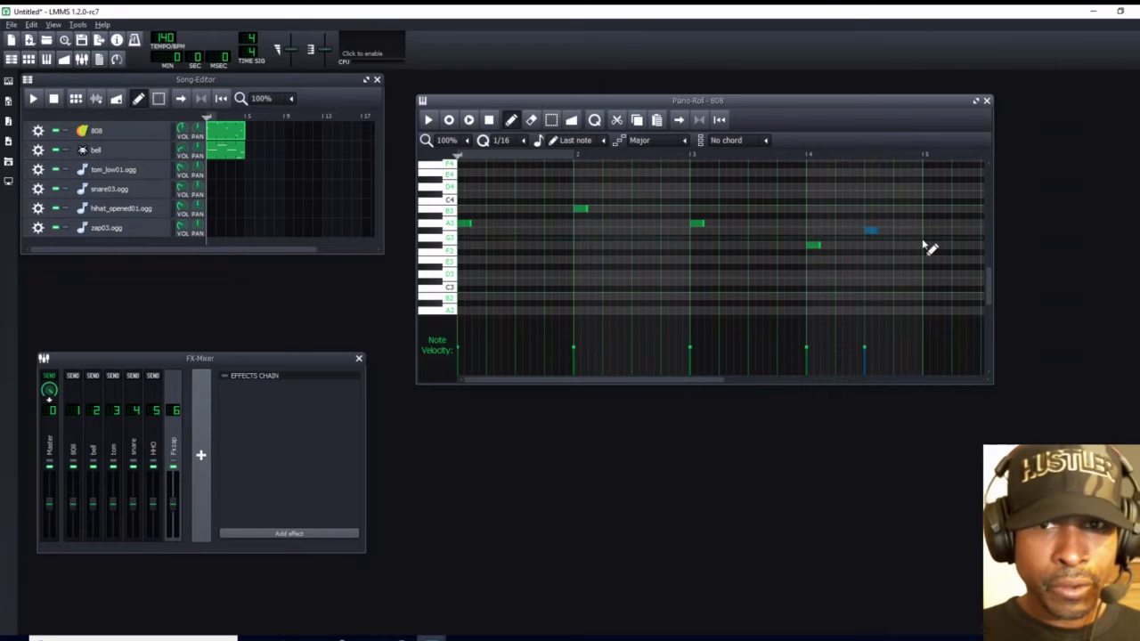
pyautogui.rightClick(874, 232)
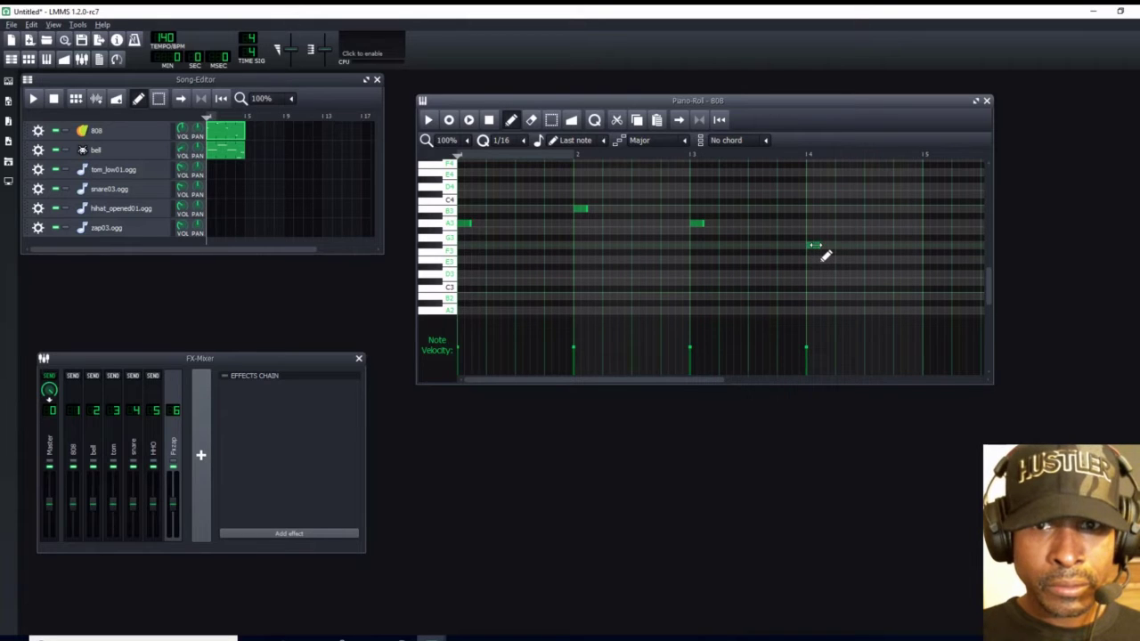
pyautogui.click(870, 247)
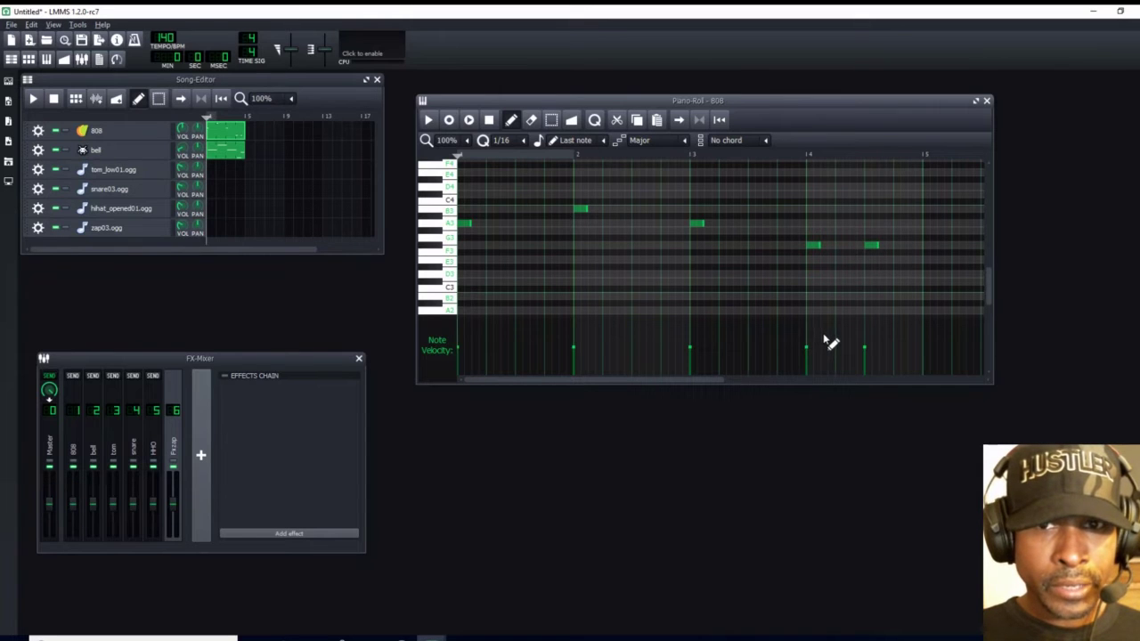
pyautogui.click(986, 101)
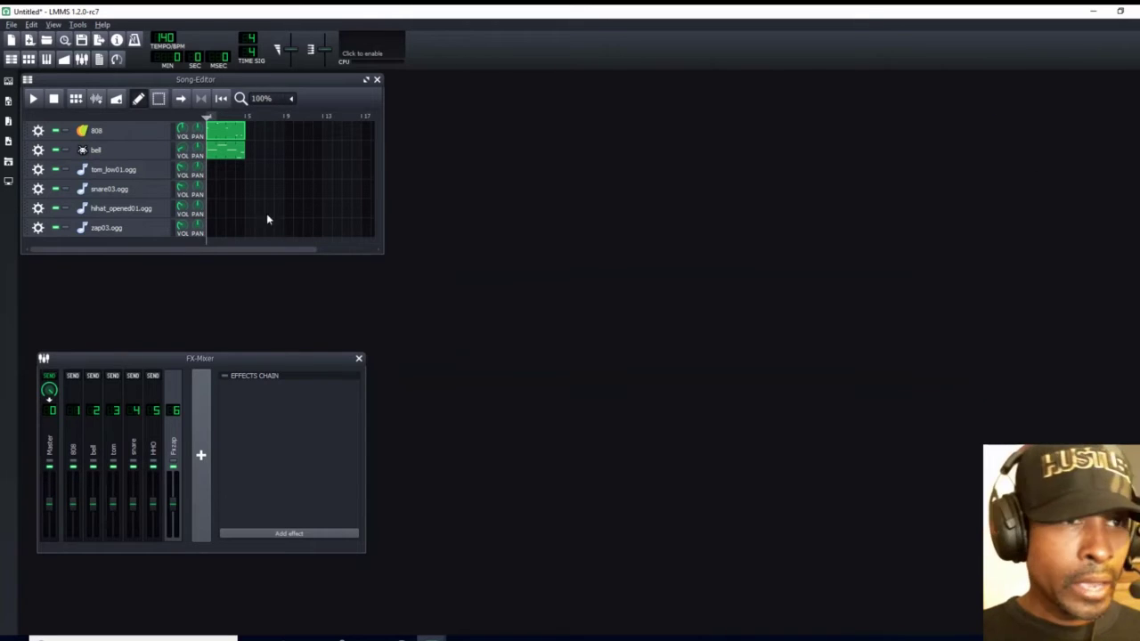
# Check the 808 pattern, remove the bell pattern's first G#4 note in bar 4, and close the Piano-Roll
pyautogui.doubleClick(235, 132)
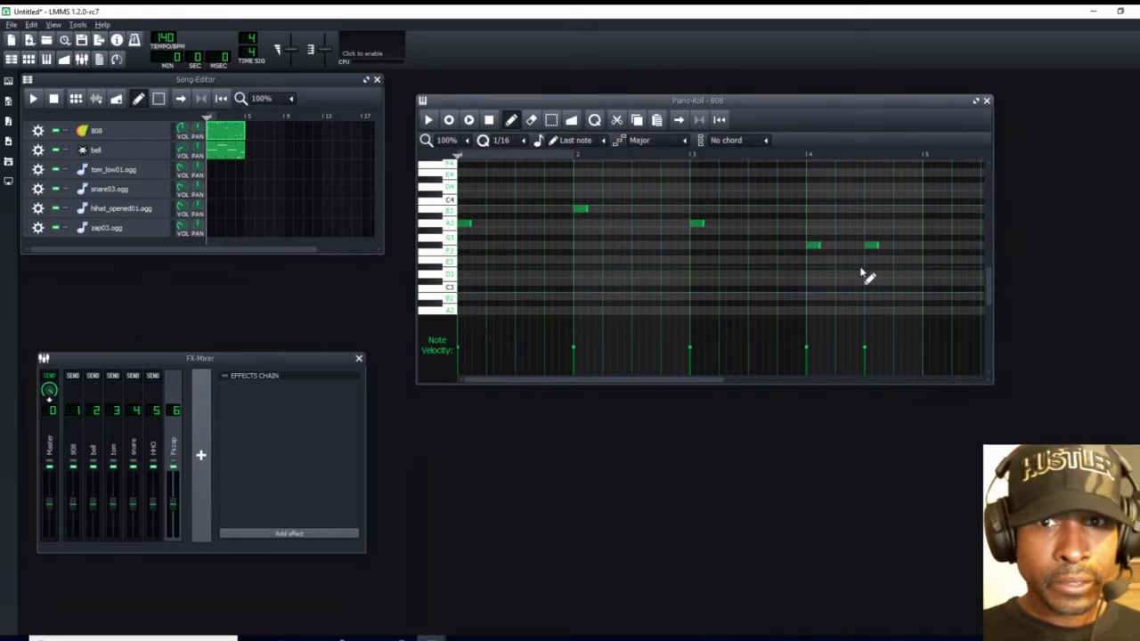
pyautogui.doubleClick(232, 151)
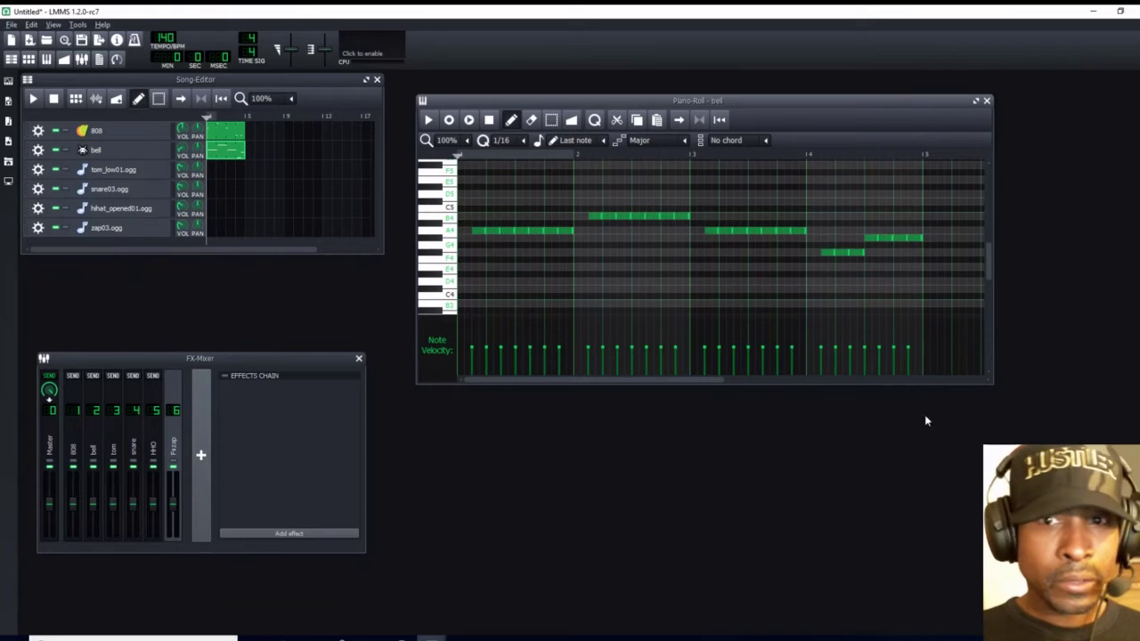
pyautogui.rightClick(868, 238)
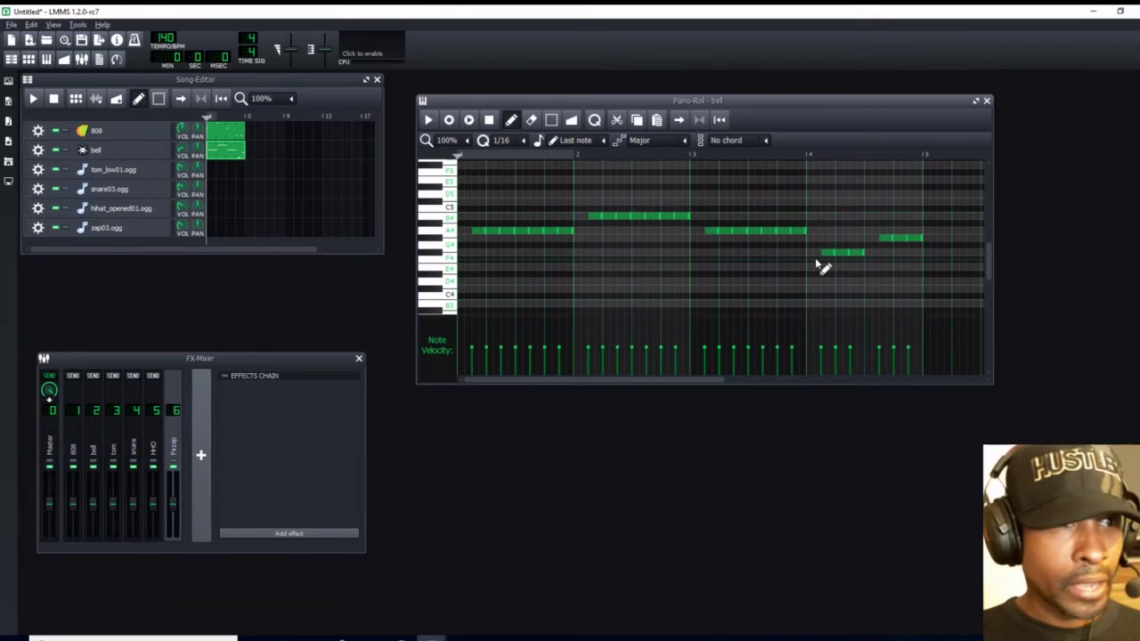
pyautogui.click(985, 101)
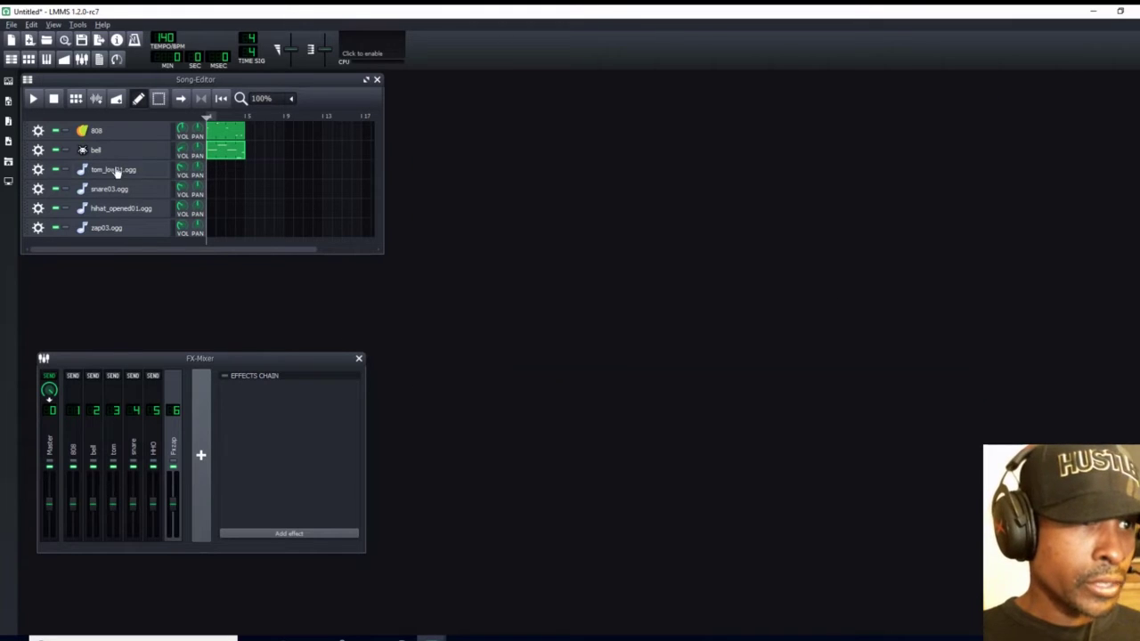
# Create a tom_low01.ogg pattern with a short and a longer A4 note in bars 1 and 2, starting after each downbeat
pyautogui.doubleClick(211, 177)
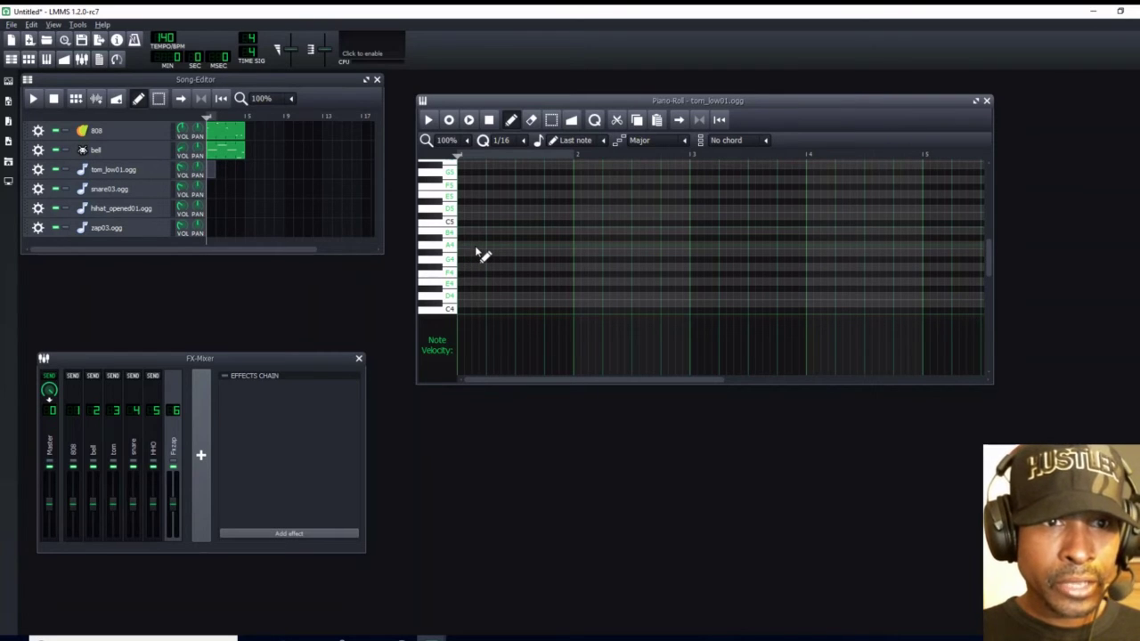
pyautogui.click(476, 247)
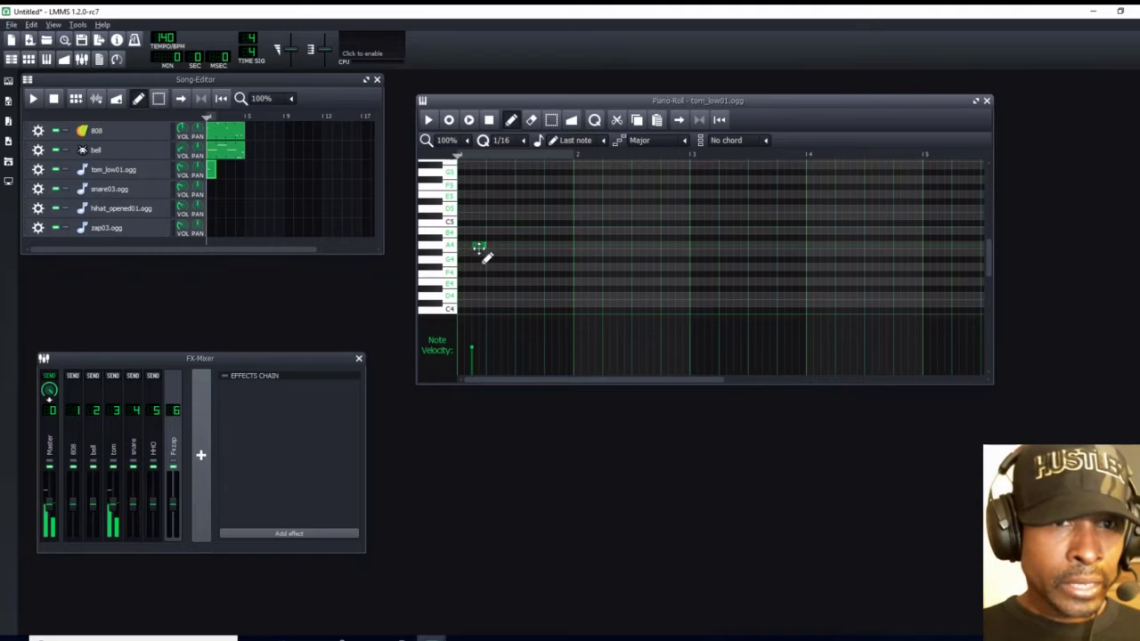
pyautogui.click(491, 247)
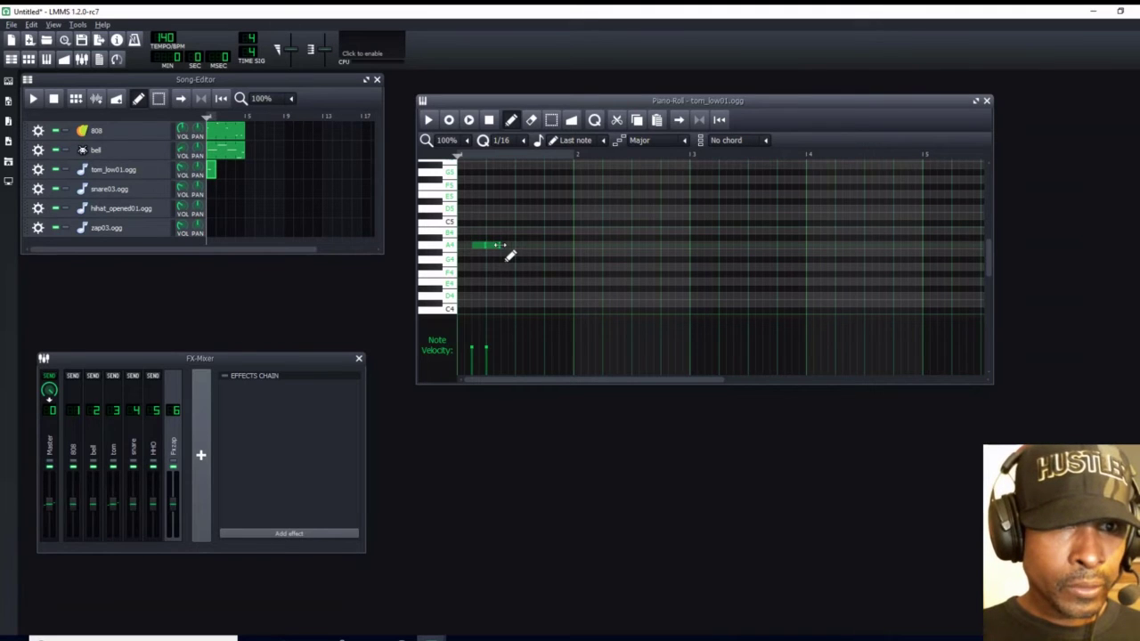
pyautogui.moveTo(499, 246); pyautogui.dragTo(508, 247)
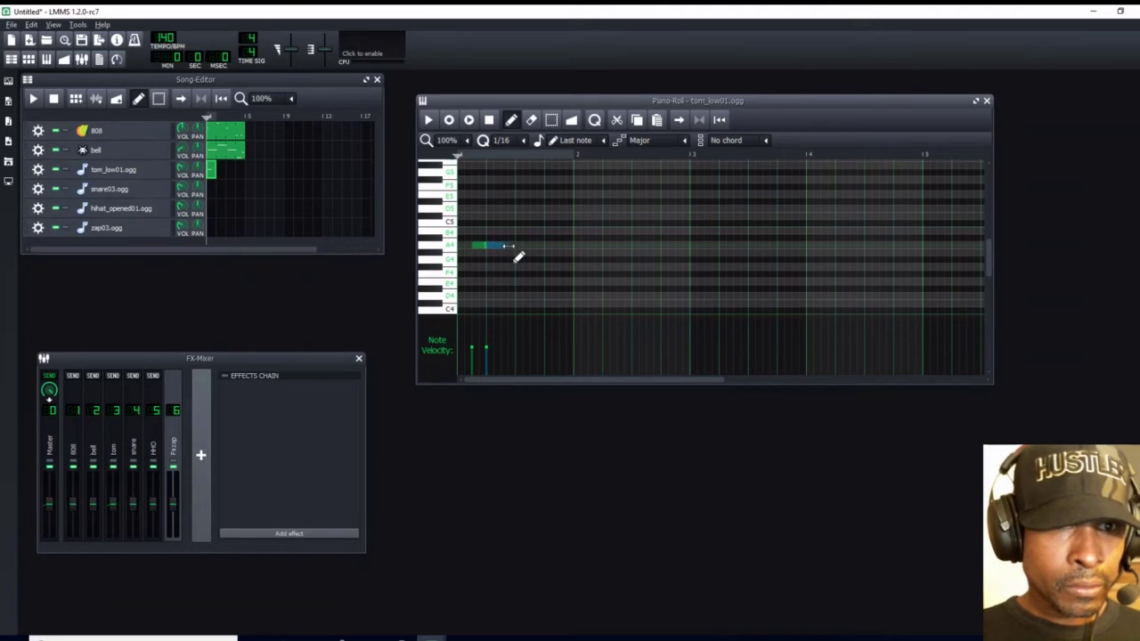
pyautogui.click(594, 247)
pyautogui.moveTo(601, 254); pyautogui.dragTo(657, 260)
pyautogui.click(623, 250)
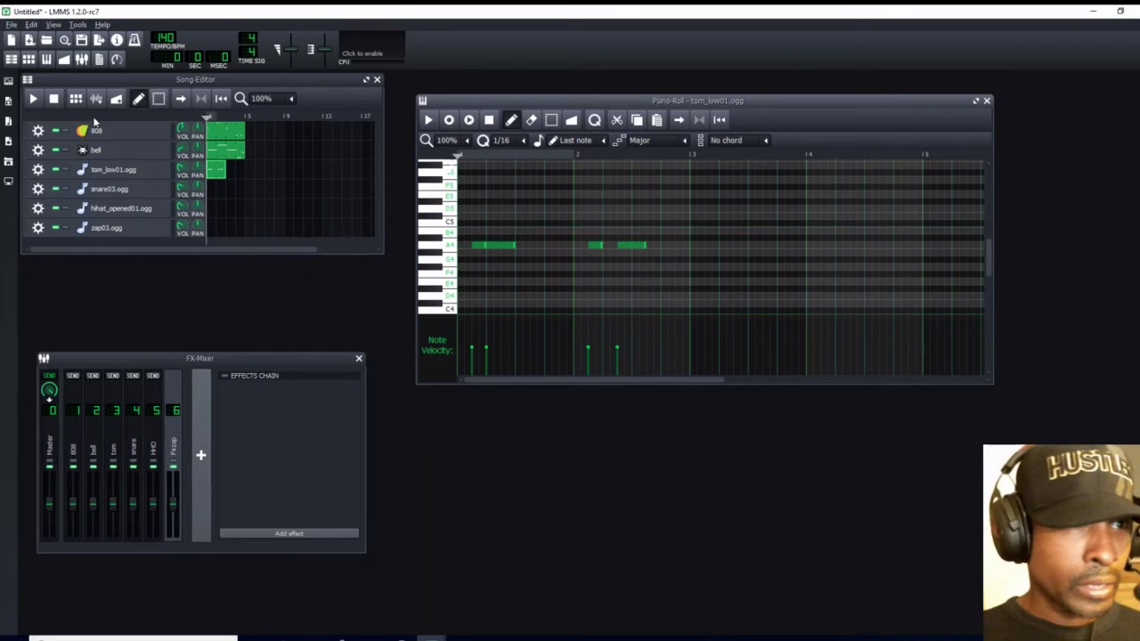
# Repeat the short and longer A4 tom notes in bars 3 and 4, back-to-back in bar 3 and separated by a gap in bar 4
pyautogui.click(38, 169)
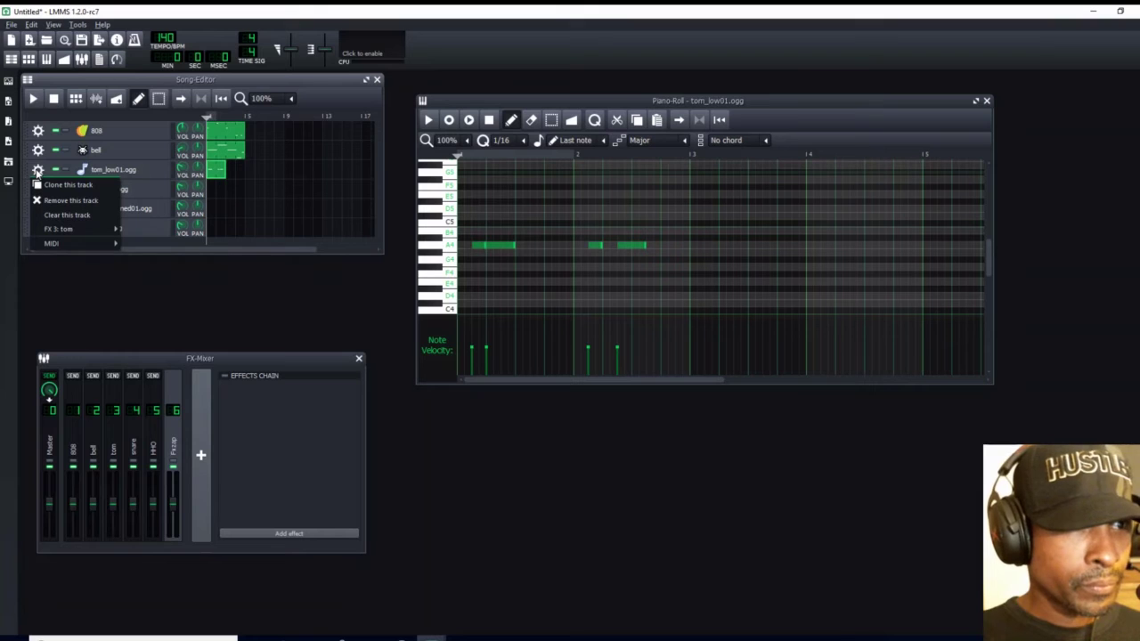
pyautogui.click(181, 168)
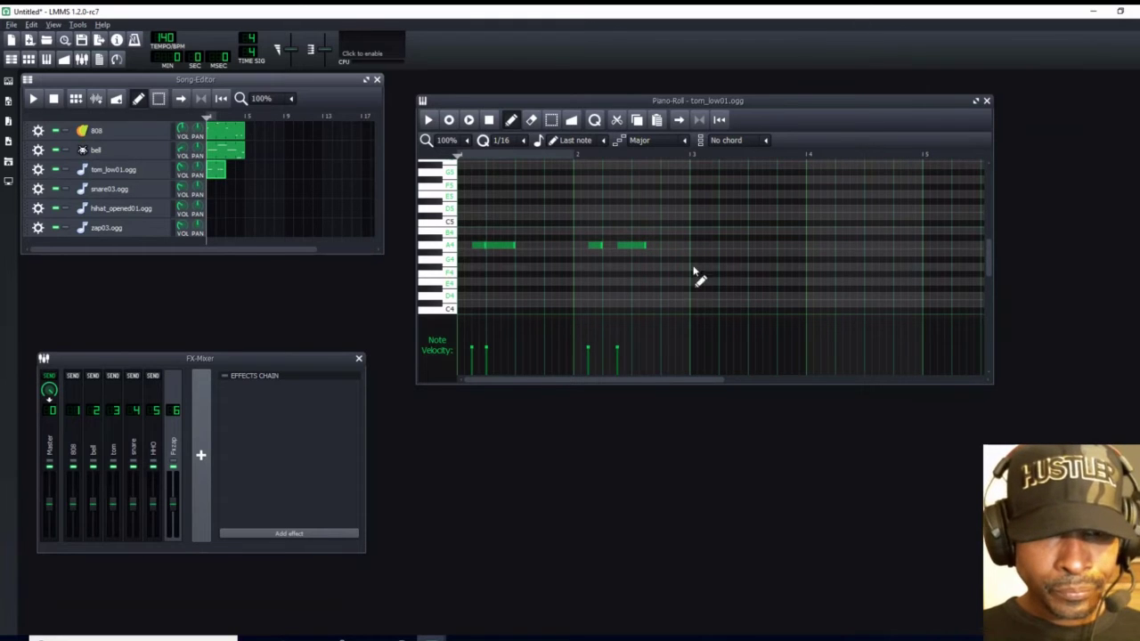
pyautogui.click(709, 247)
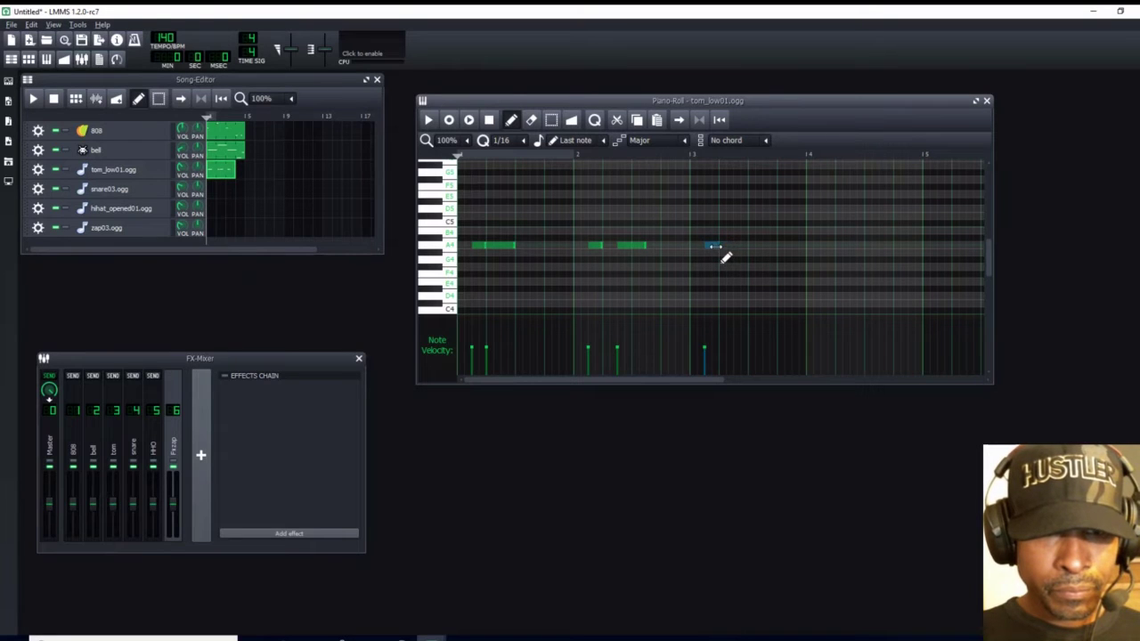
pyautogui.moveTo(725, 247); pyautogui.dragTo(748, 248)
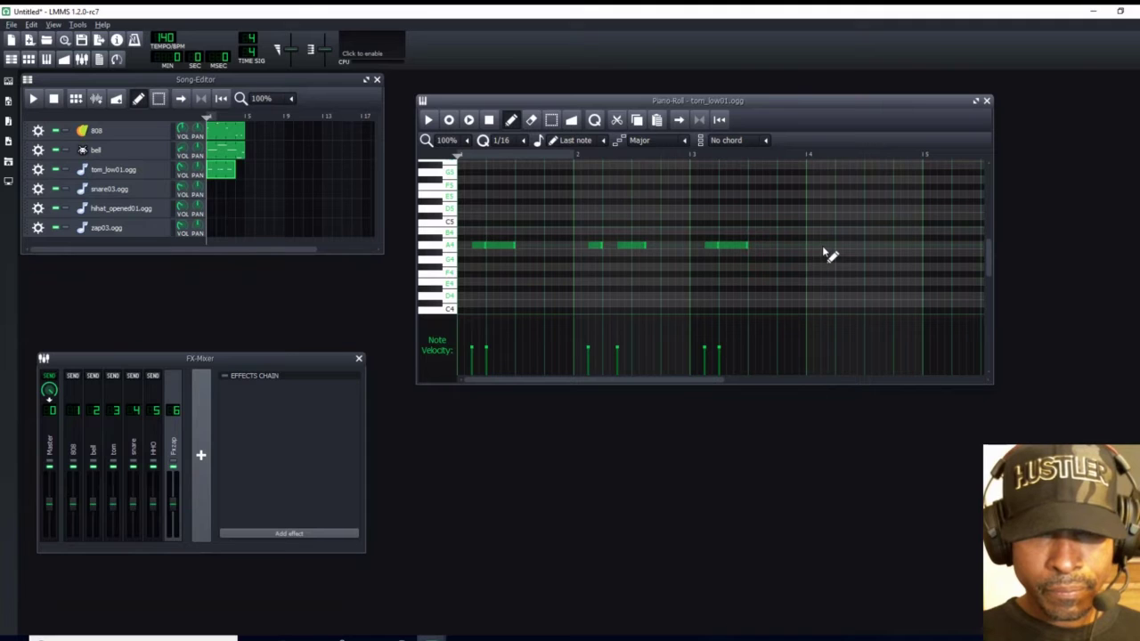
pyautogui.moveTo(823, 247)
pyautogui.mouseDown()
pyautogui.moveTo(855, 254)
pyautogui.moveTo(837, 250)
pyautogui.mouseUp()
pyautogui.click(838, 249)
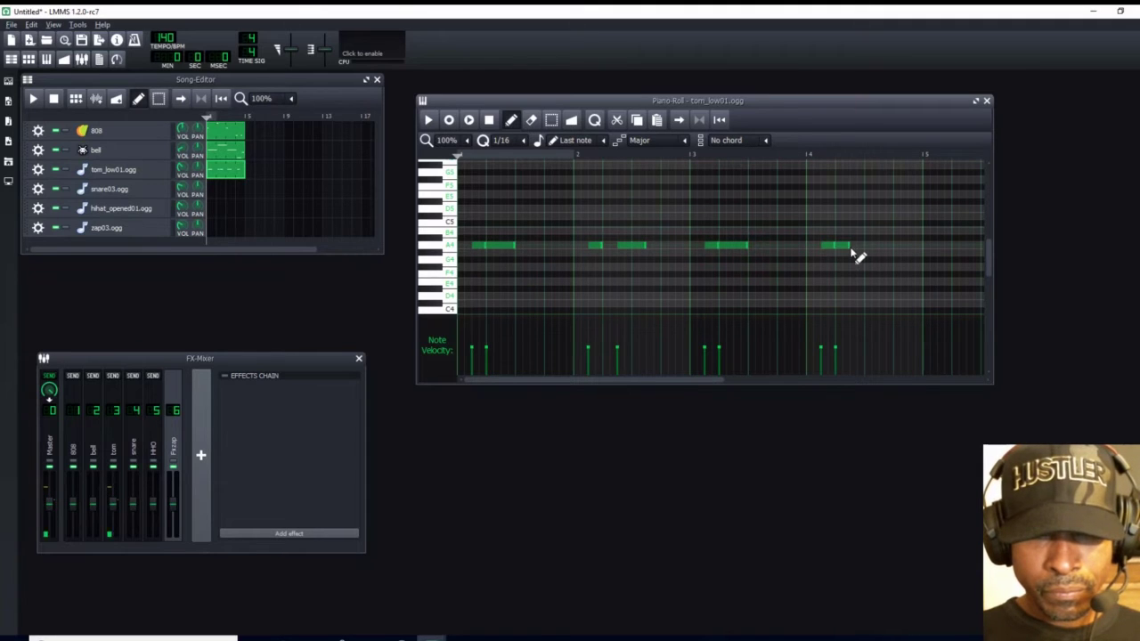
pyautogui.moveTo(851, 247); pyautogui.dragTo(871, 247)
pyautogui.click(849, 245)
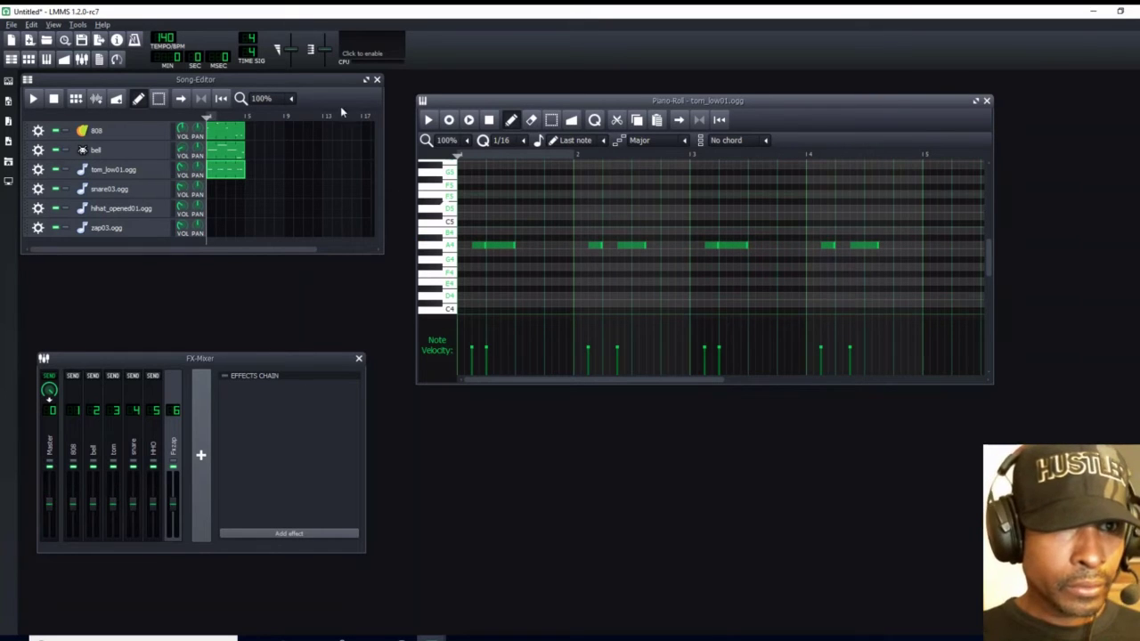
# Play the tom pattern, stop it, and add a quarter-length A4 note at the end of each of the four bars
pyautogui.click(428, 120)
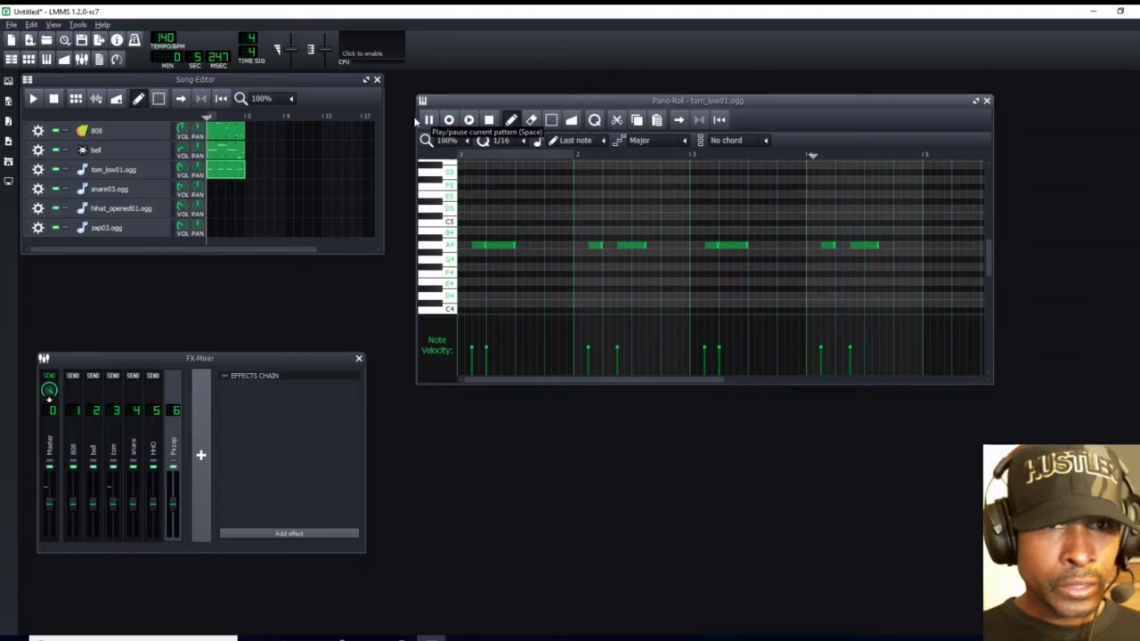
pyautogui.click(489, 119)
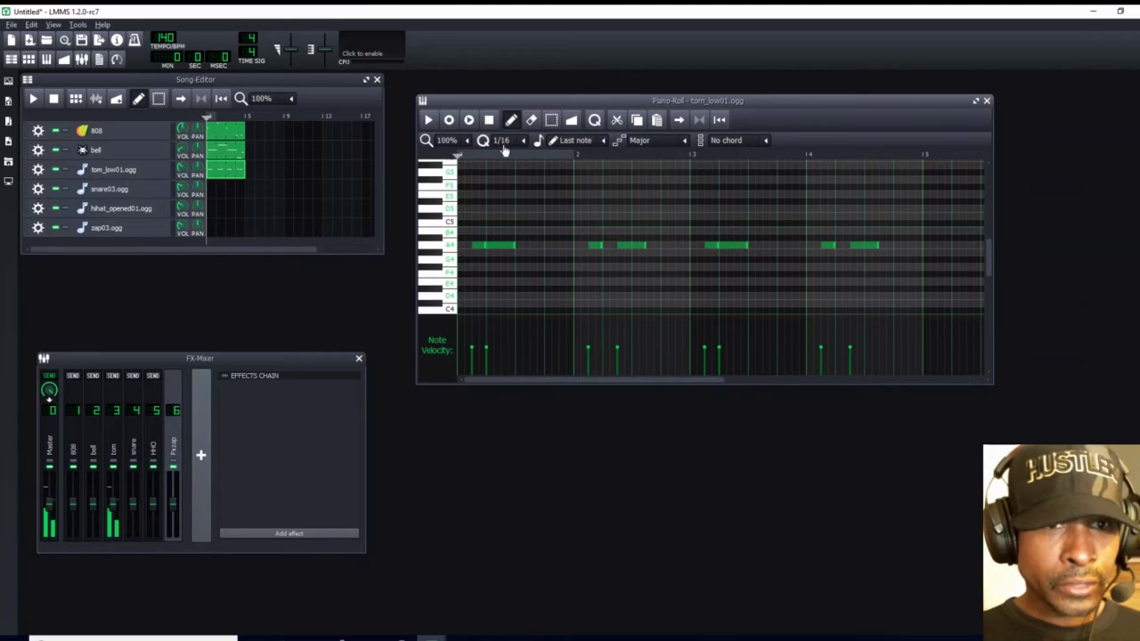
pyautogui.click(549, 246)
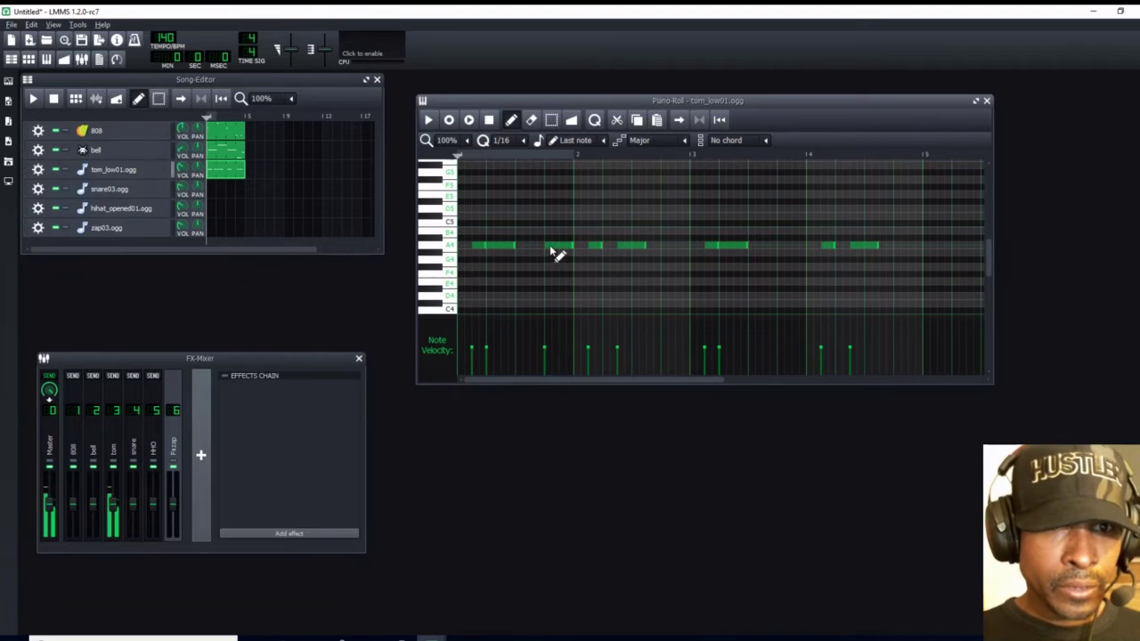
pyautogui.click(663, 246)
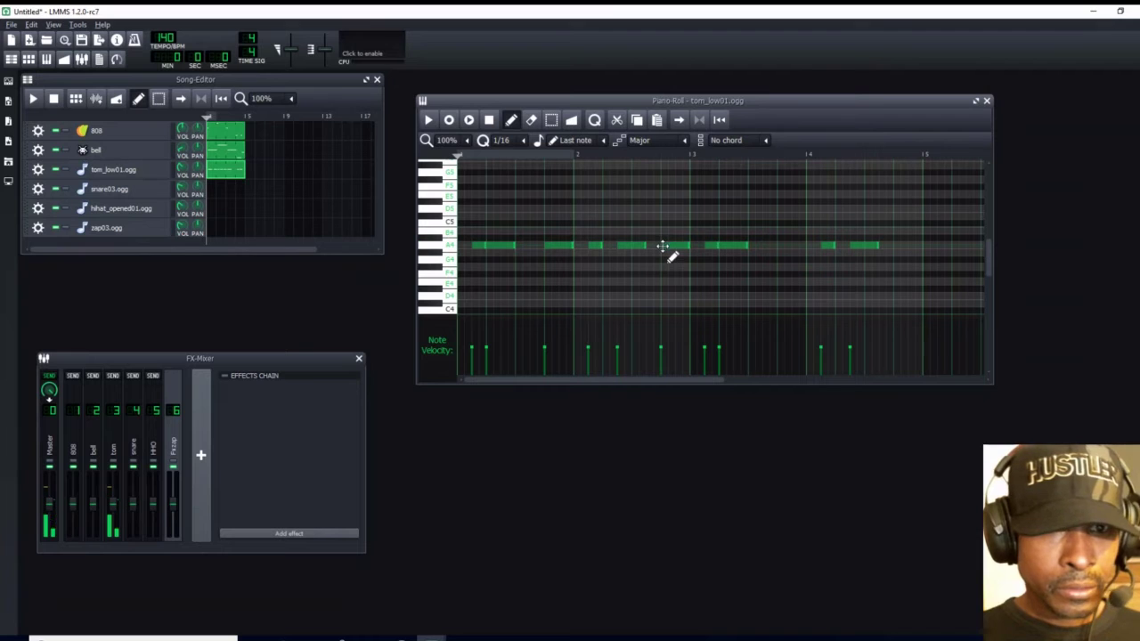
pyautogui.click(784, 246)
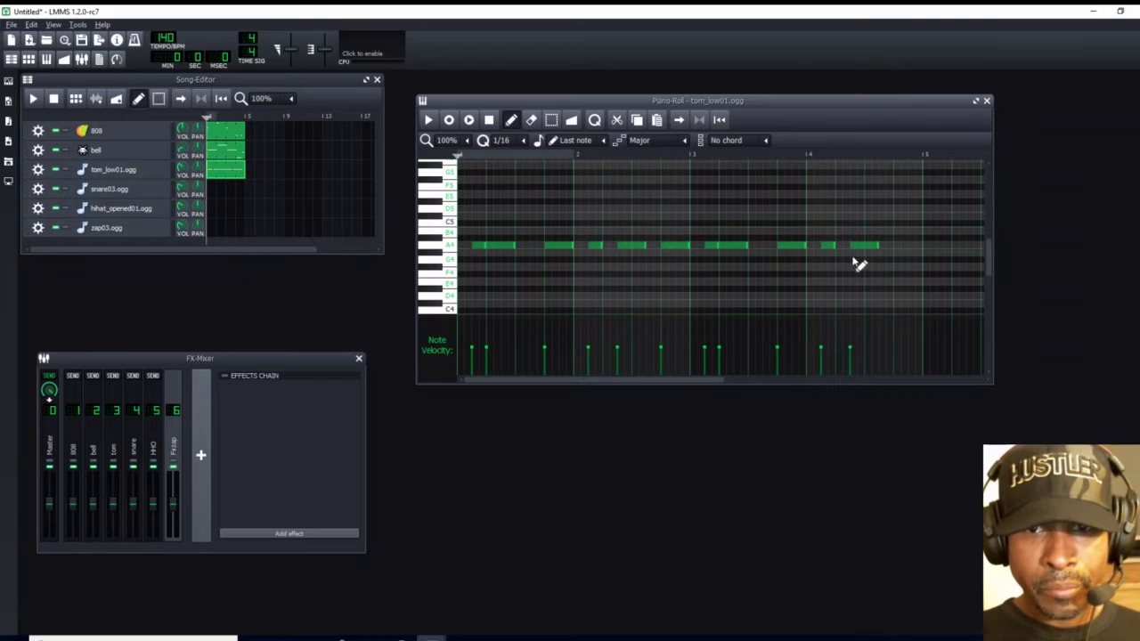
pyautogui.click(899, 246)
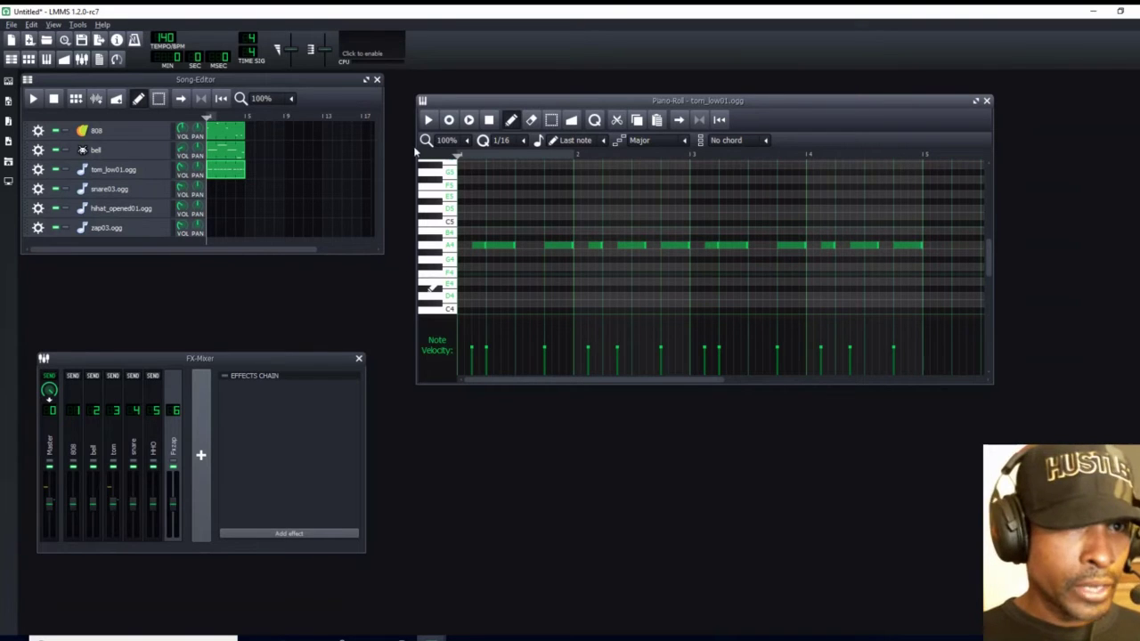
# Play back the four-bar tom pattern, stop playback and close the Piano-Roll
pyautogui.click(431, 120)
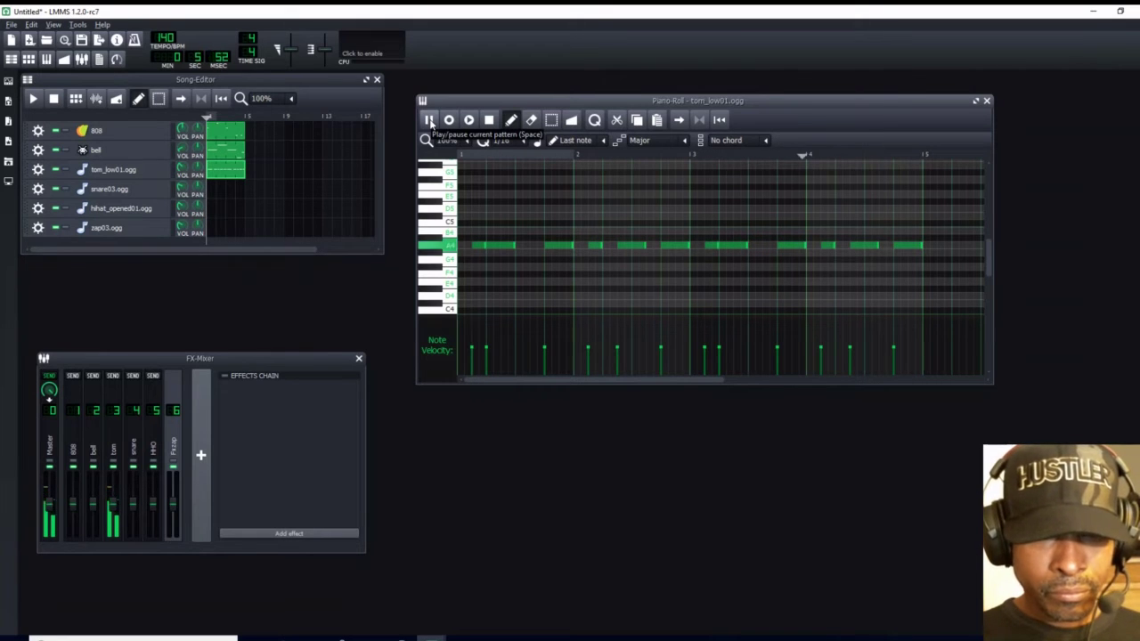
pyautogui.click(490, 121)
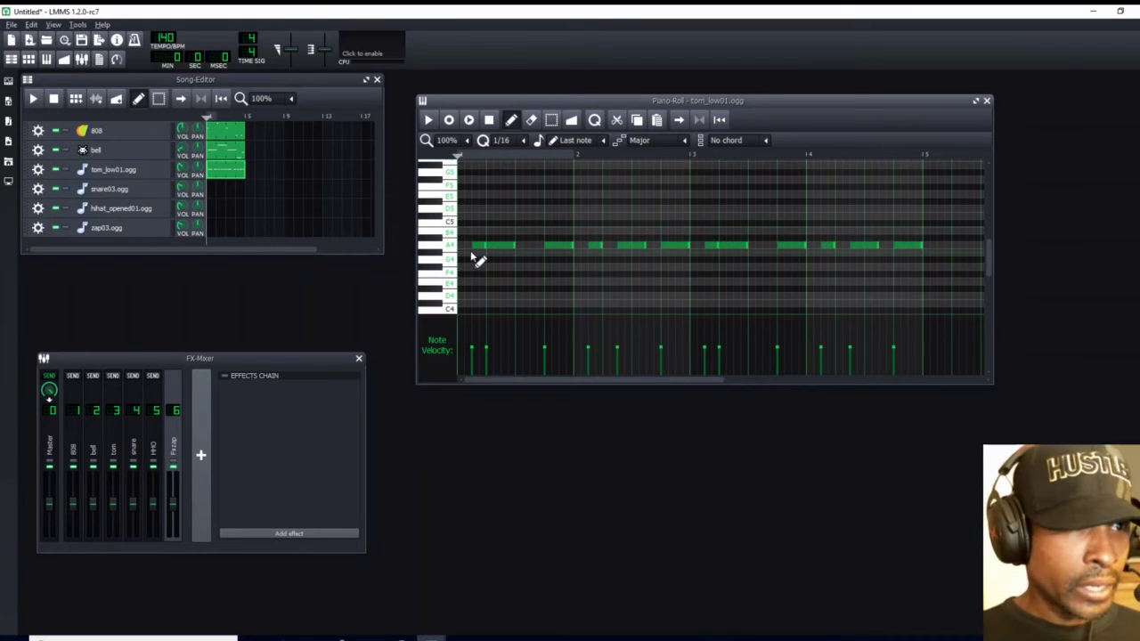
pyautogui.click(985, 101)
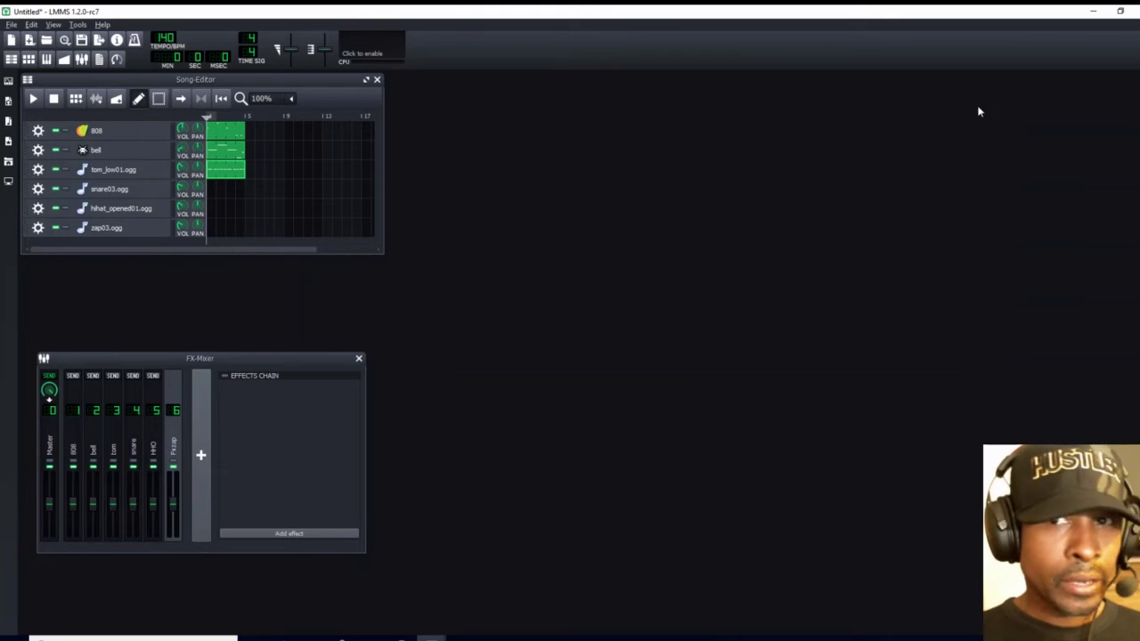
# Create a snare03.ogg pattern with one quarter-length A4 note on the third beat of each of the four bars
pyautogui.doubleClick(209, 191)
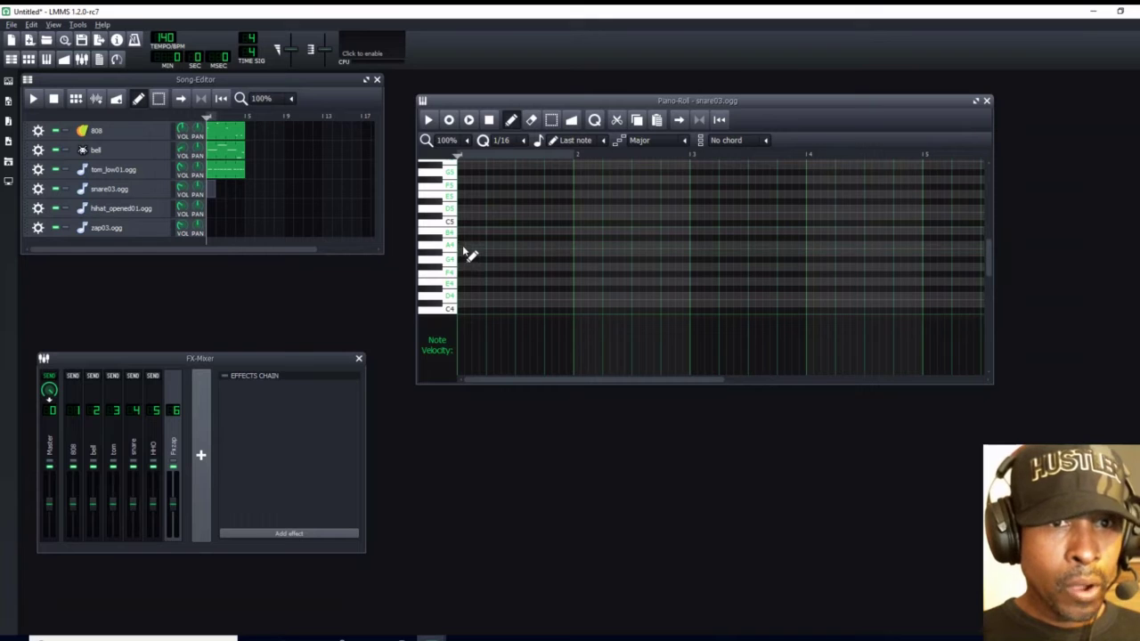
pyautogui.click(519, 246)
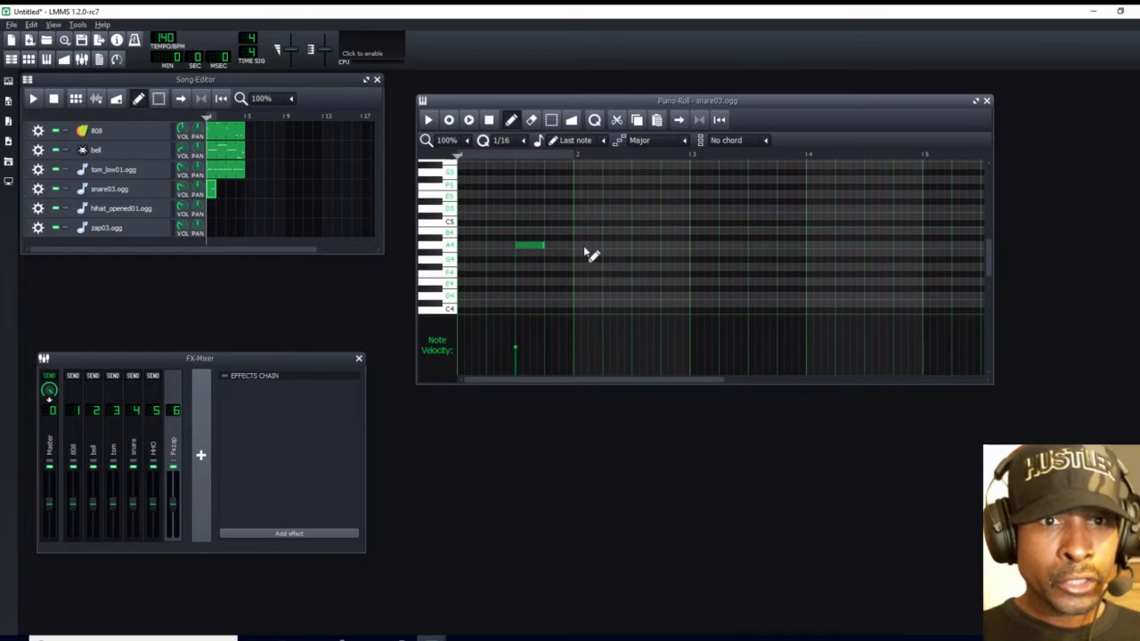
pyautogui.click(635, 246)
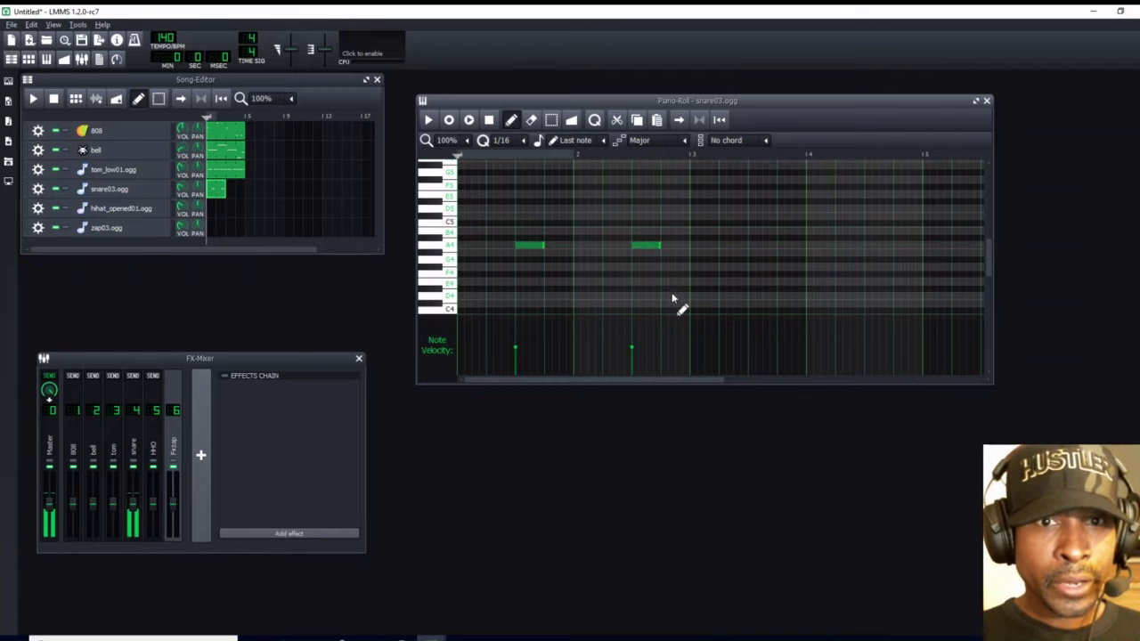
pyautogui.click(754, 246)
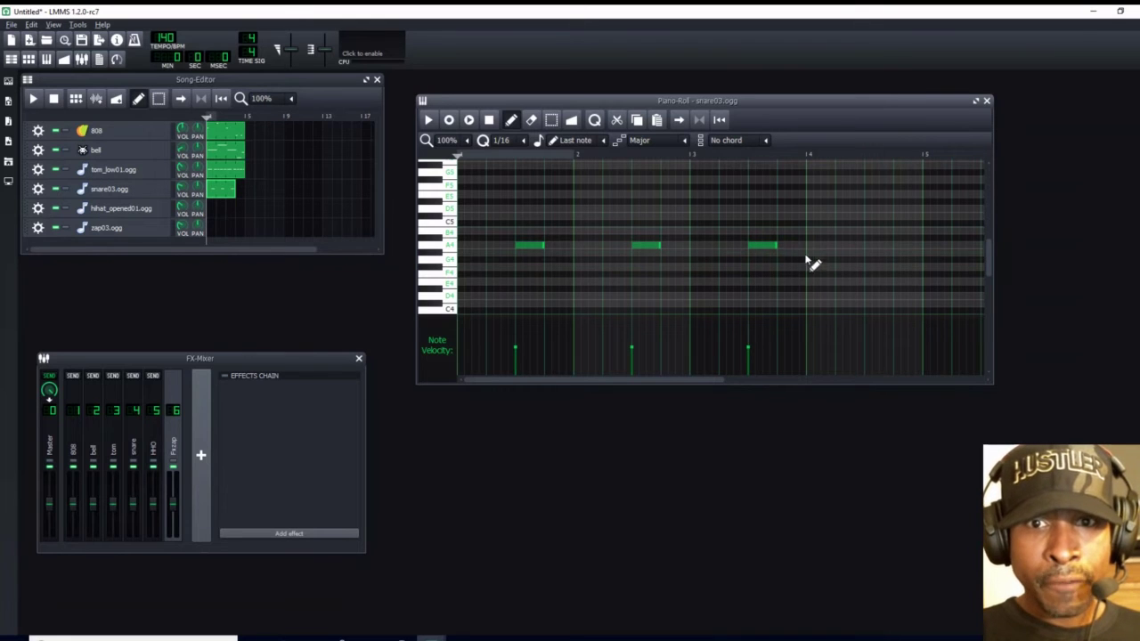
pyautogui.click(868, 245)
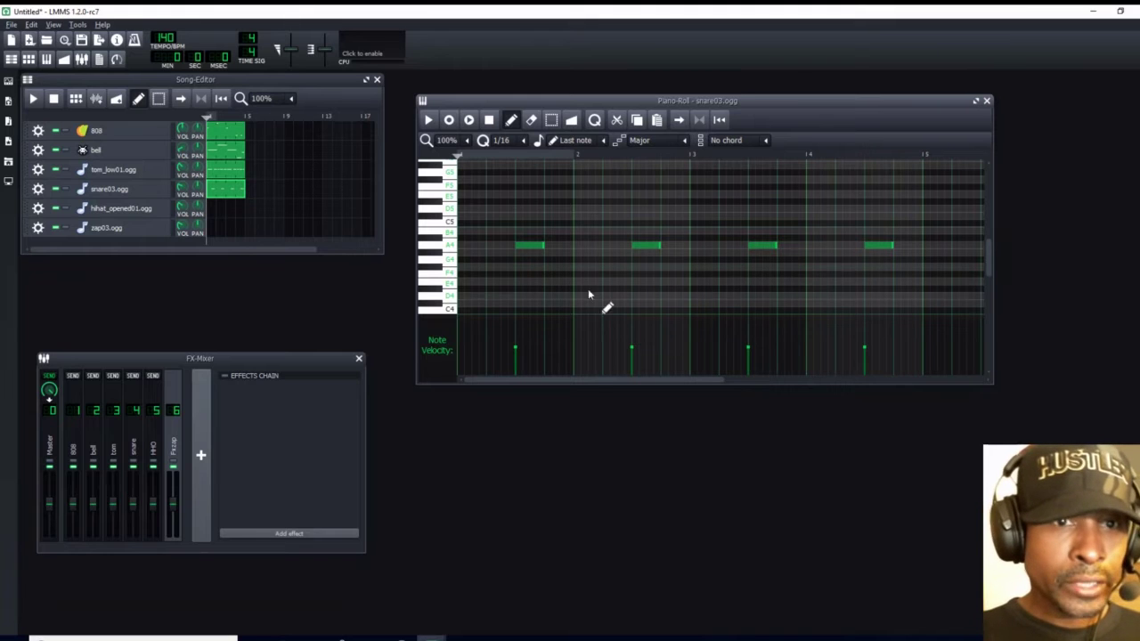
# Select all four snare notes, shorten them together to half their length, and clear the selection
pyautogui.click(551, 121)
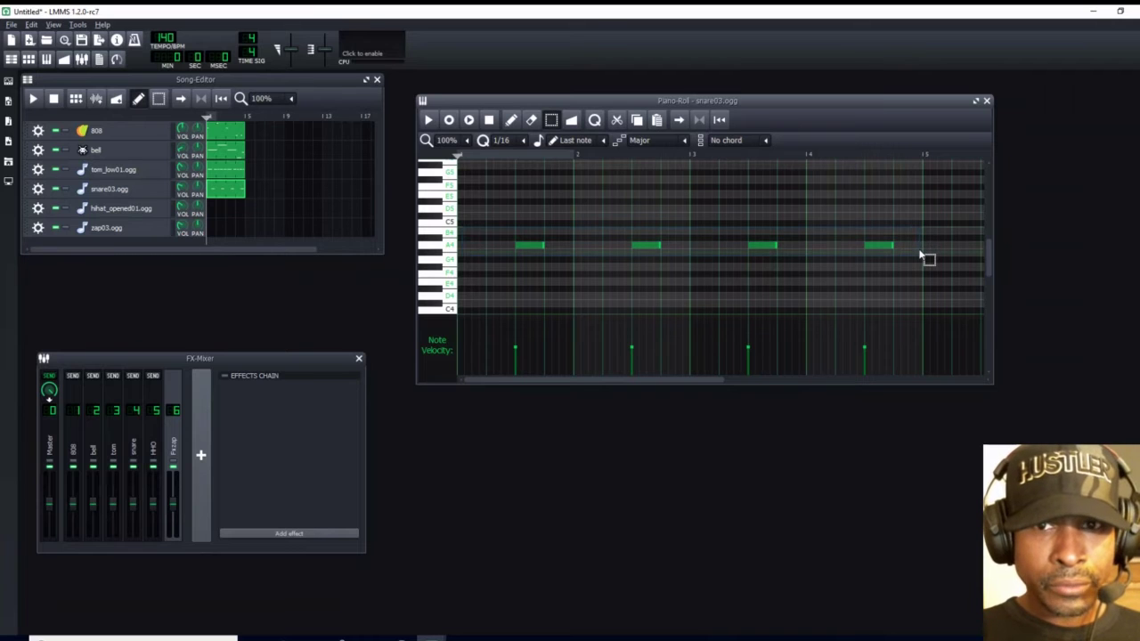
pyautogui.hotkey('ctrl', 'a')
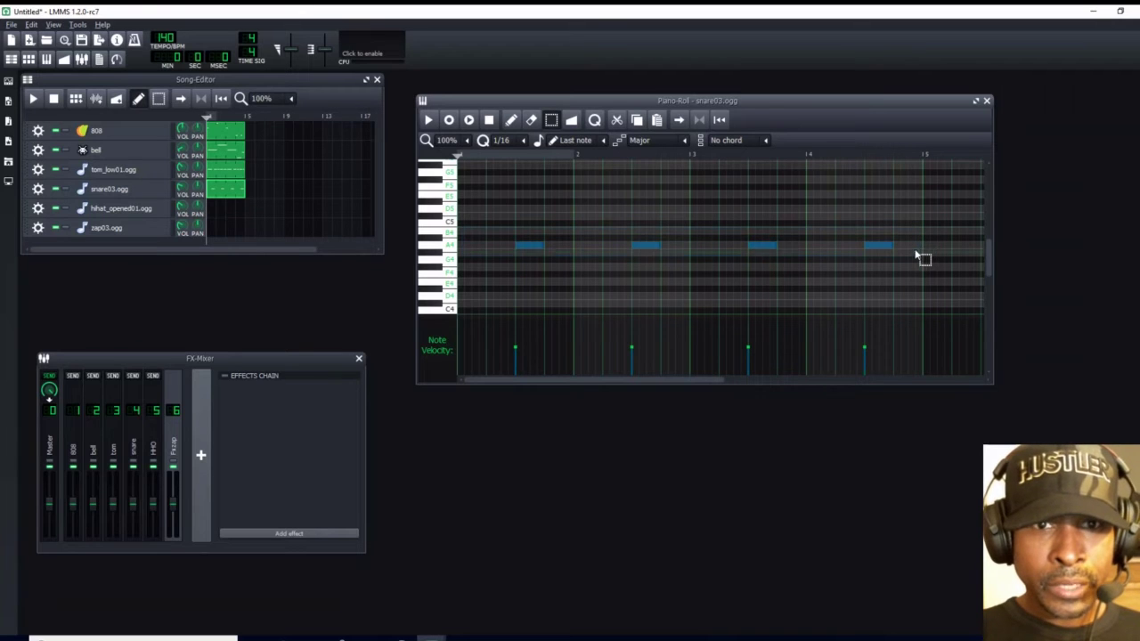
pyautogui.click(510, 121)
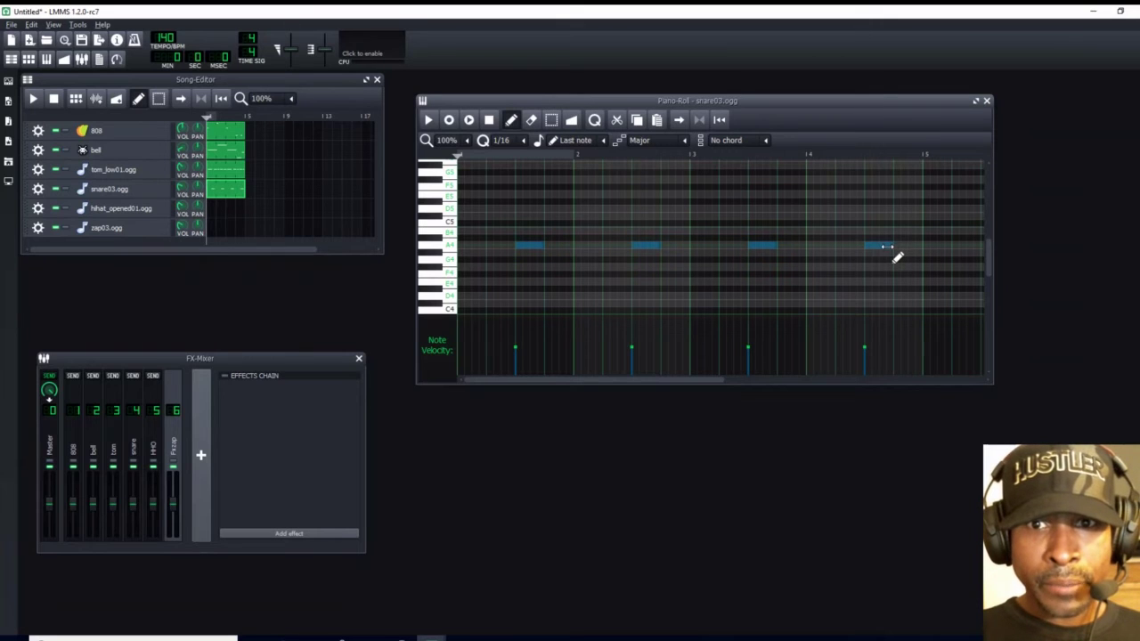
pyautogui.moveTo(898, 257); pyautogui.dragTo(884, 259)
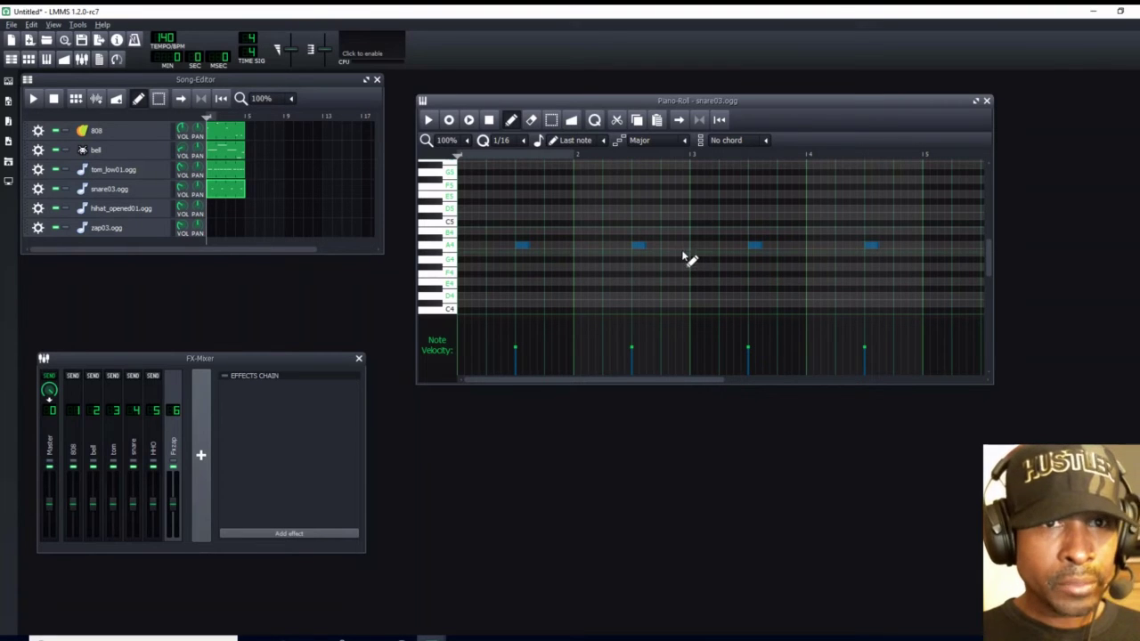
pyautogui.click(551, 119)
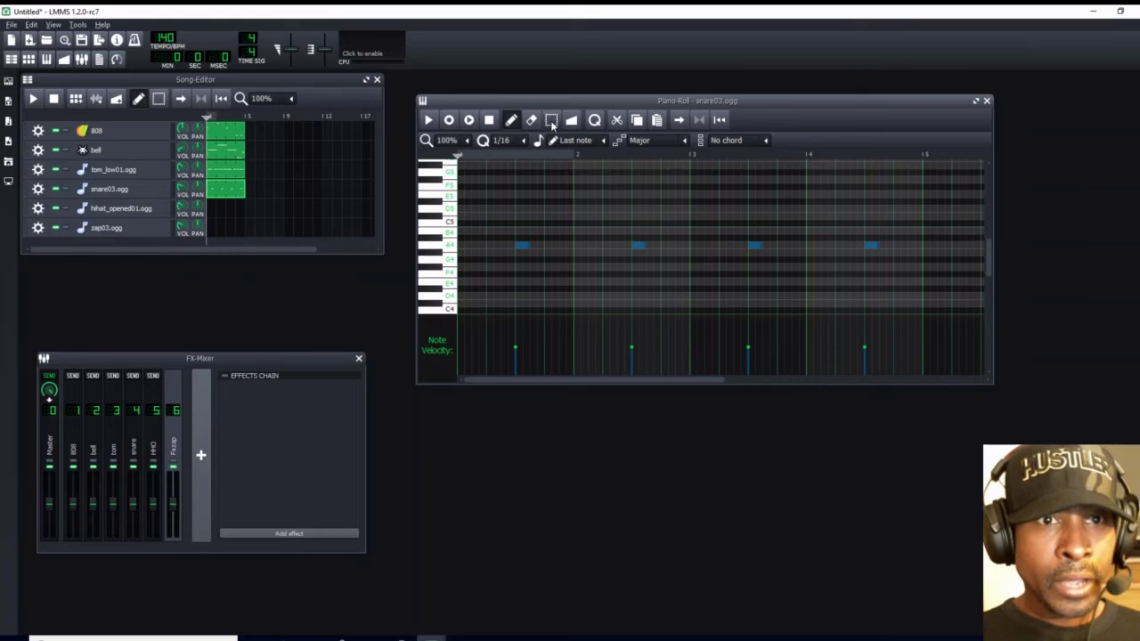
pyautogui.click(608, 200)
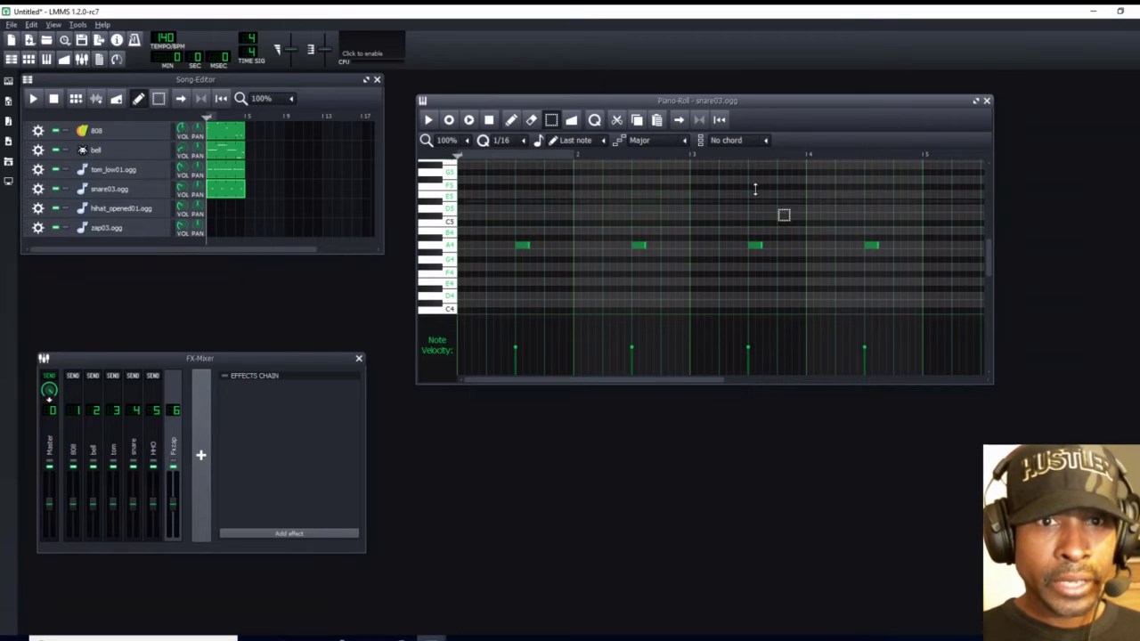
# Add a second short A4 note directly after each snare note, and delete the added ones in bars 1 and 3
pyautogui.click(510, 120)
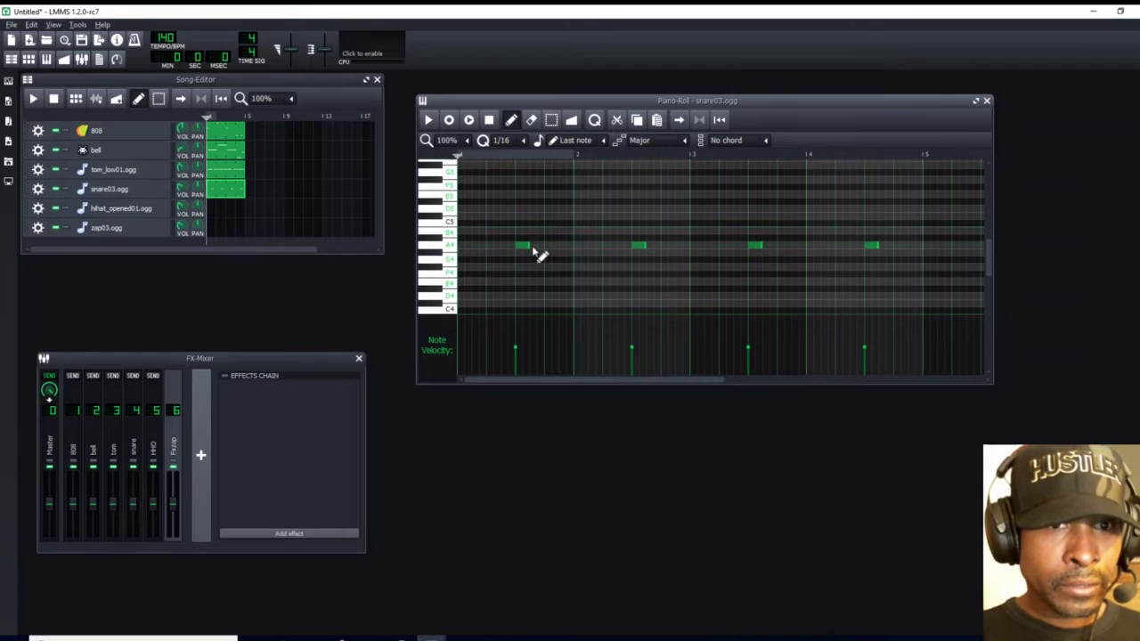
pyautogui.click(535, 247)
pyautogui.click(653, 246)
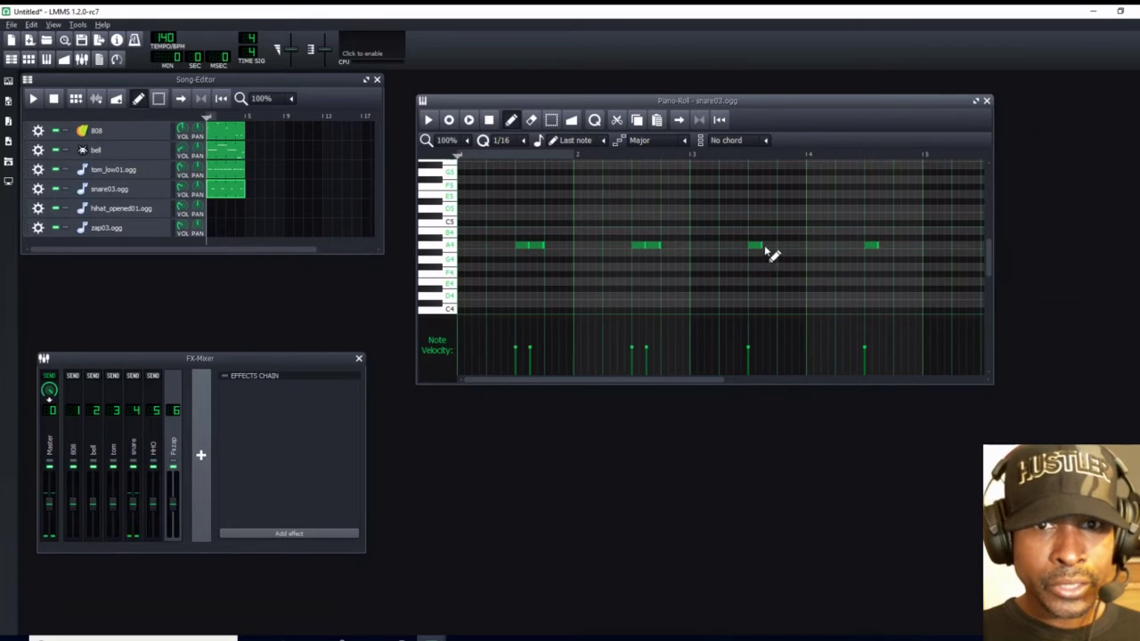
pyautogui.click(765, 246)
pyautogui.click(882, 247)
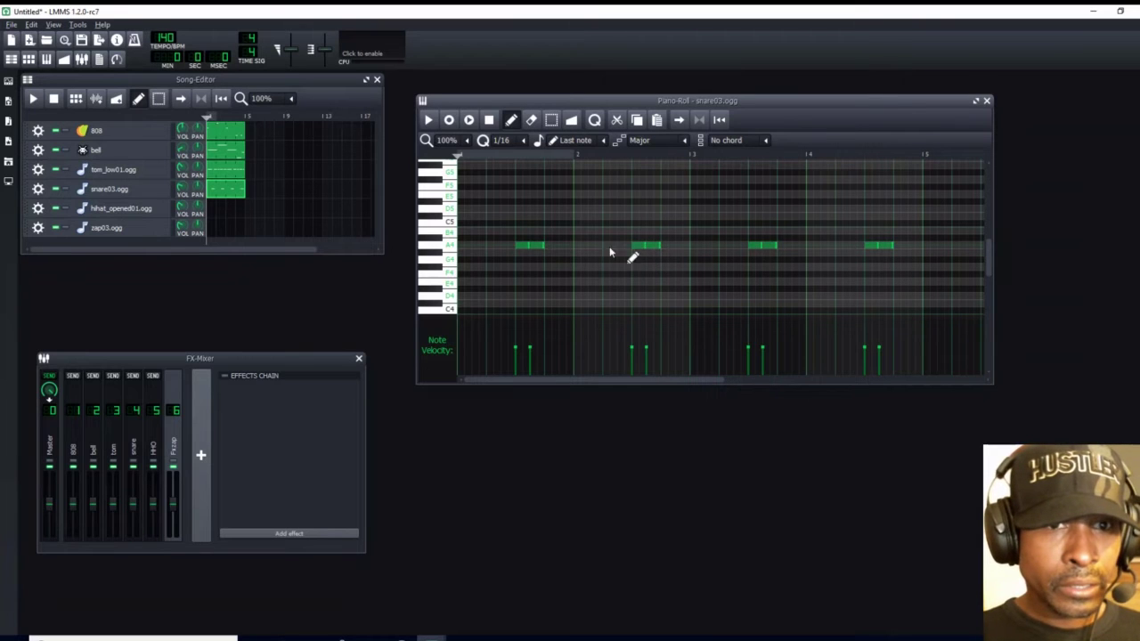
pyautogui.rightClick(536, 247)
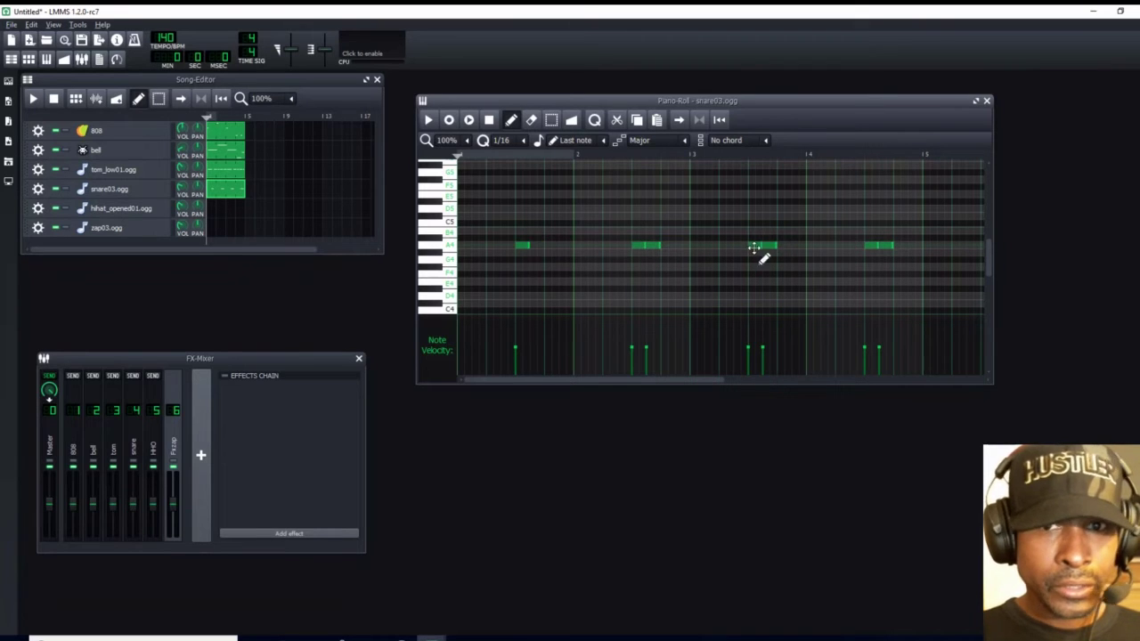
pyautogui.rightClick(768, 246)
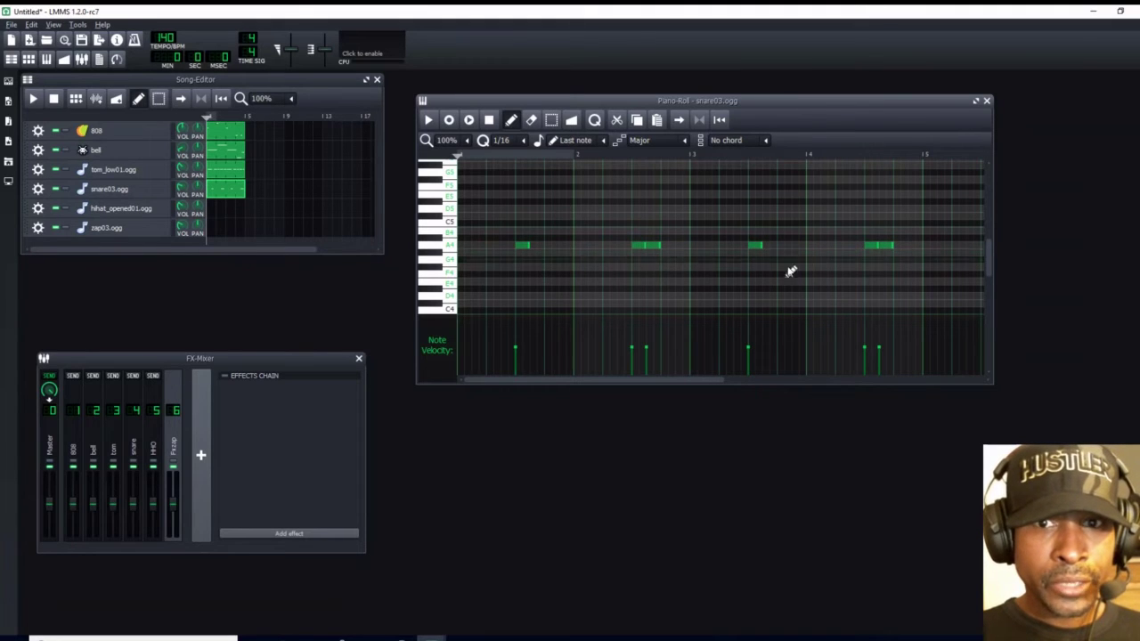
# Close the Piano-Roll, play back the song with the snare pattern, and stop playback
pyautogui.click(986, 101)
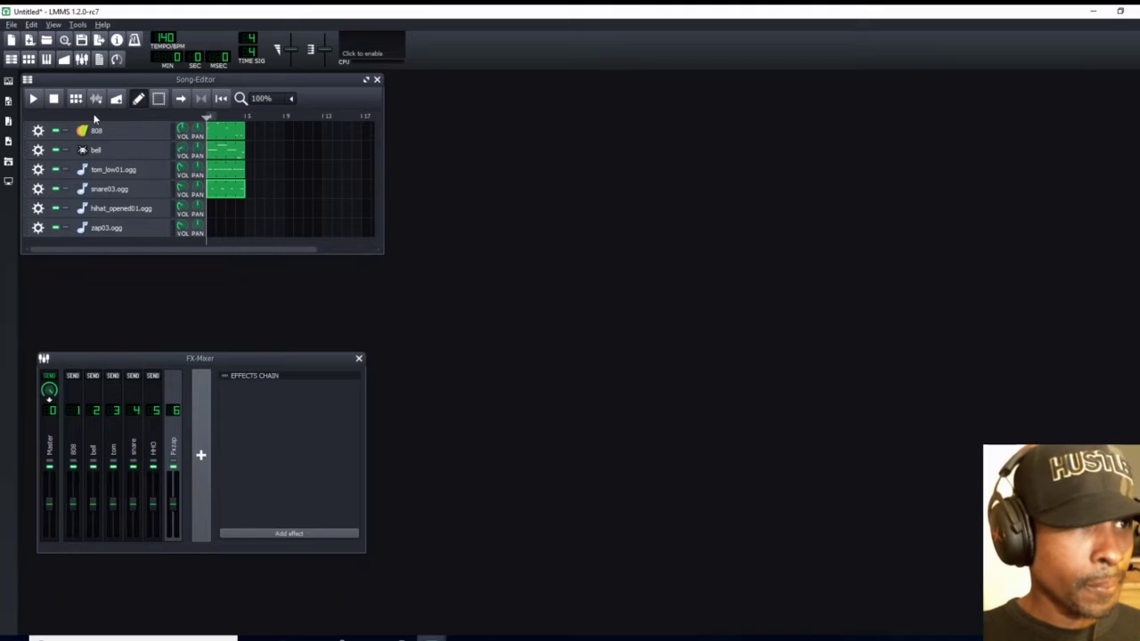
pyautogui.click(35, 99)
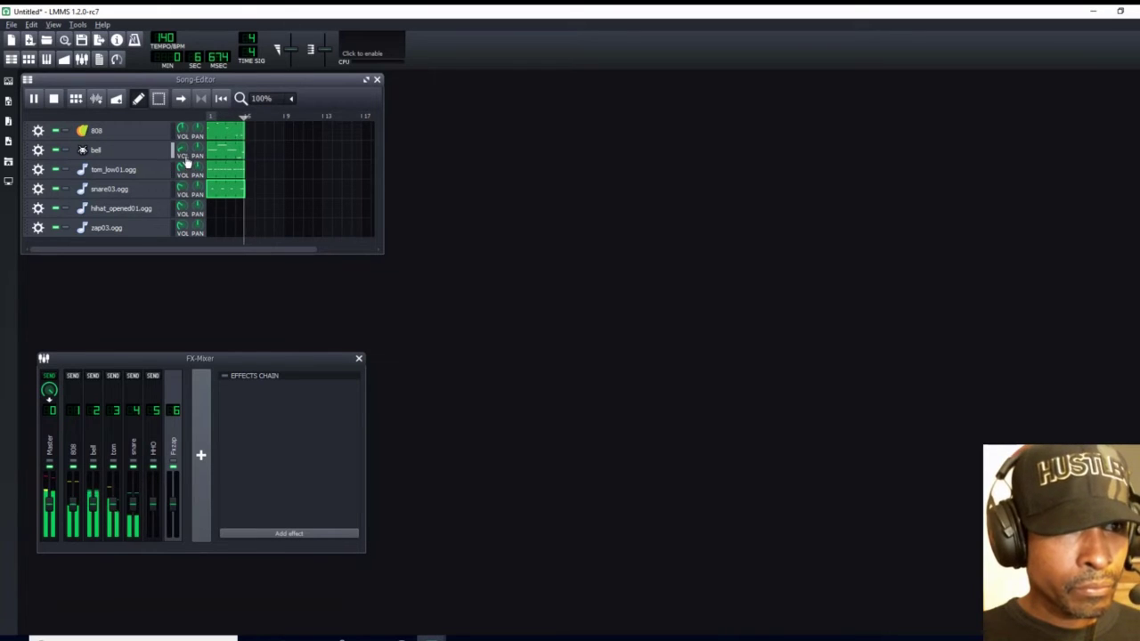
pyautogui.click(53, 99)
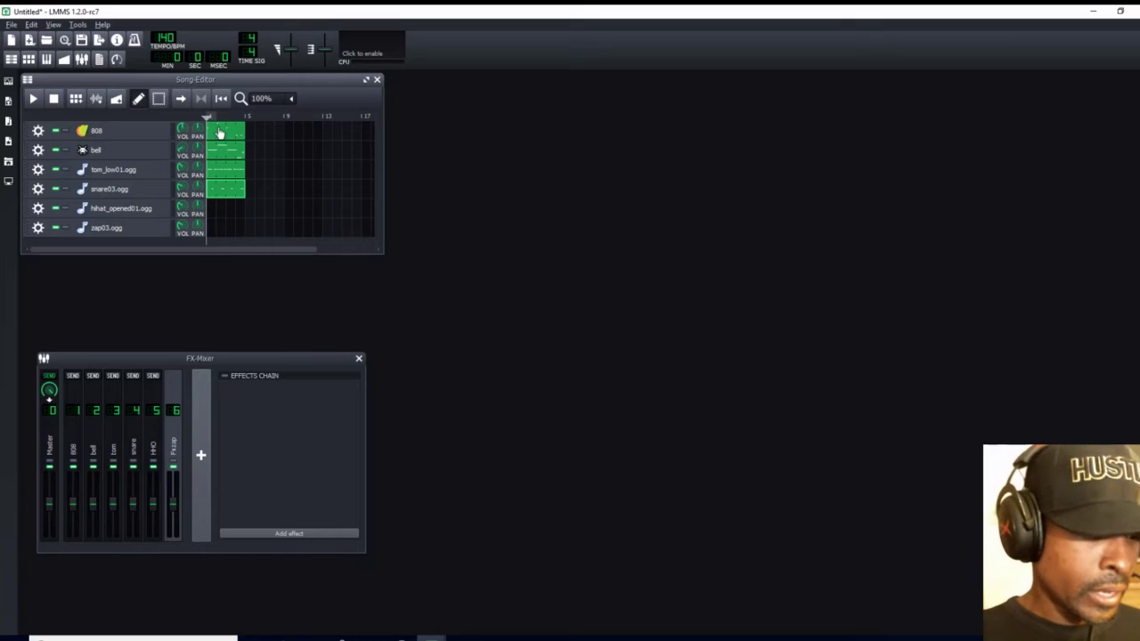
# Copy the four-bar 808, bell, tom and snare patterns to bar 5 and again to bar 13, leaving bars 9 to 12 empty
pyautogui.moveTo(221, 133); pyautogui.dragTo(256, 190)
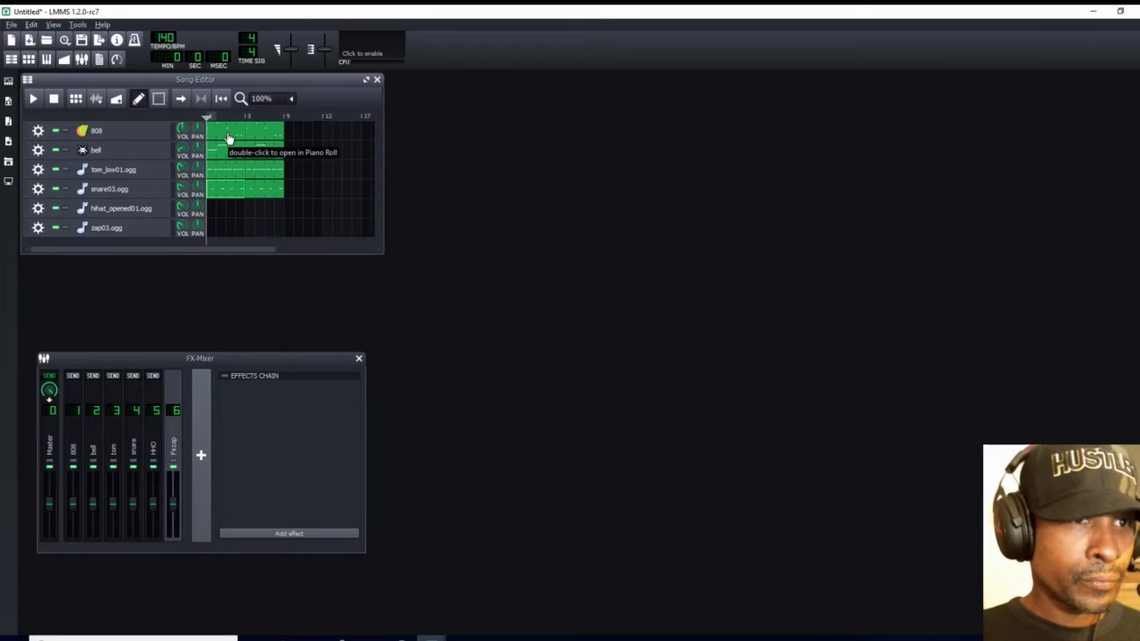
pyautogui.moveTo(229, 136); pyautogui.dragTo(326, 132)
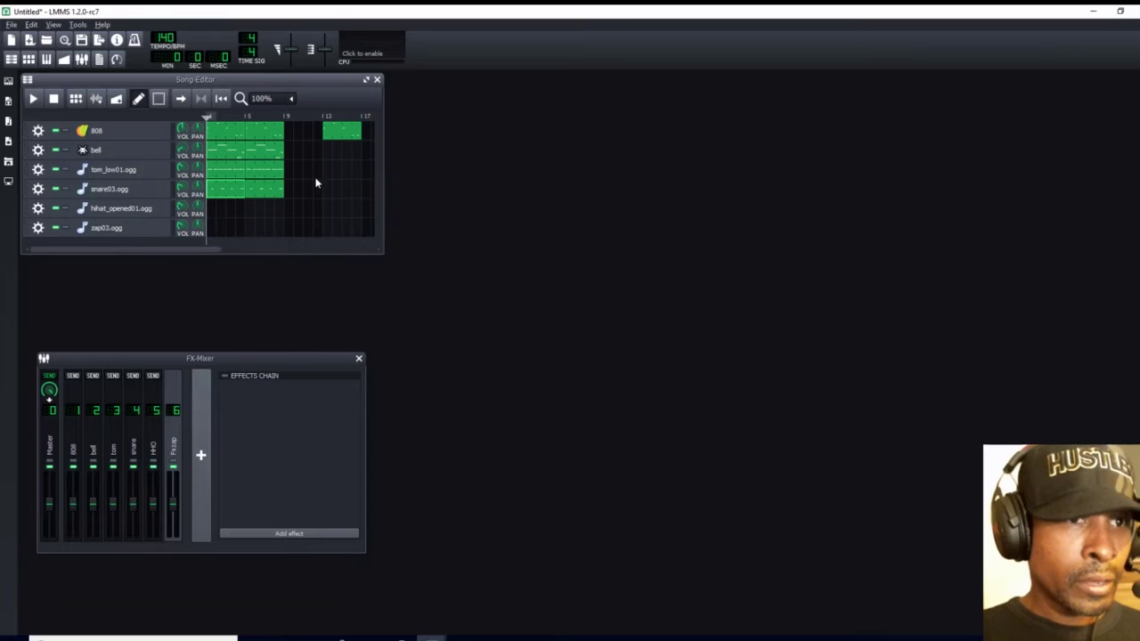
pyautogui.moveTo(229, 157); pyautogui.dragTo(330, 151)
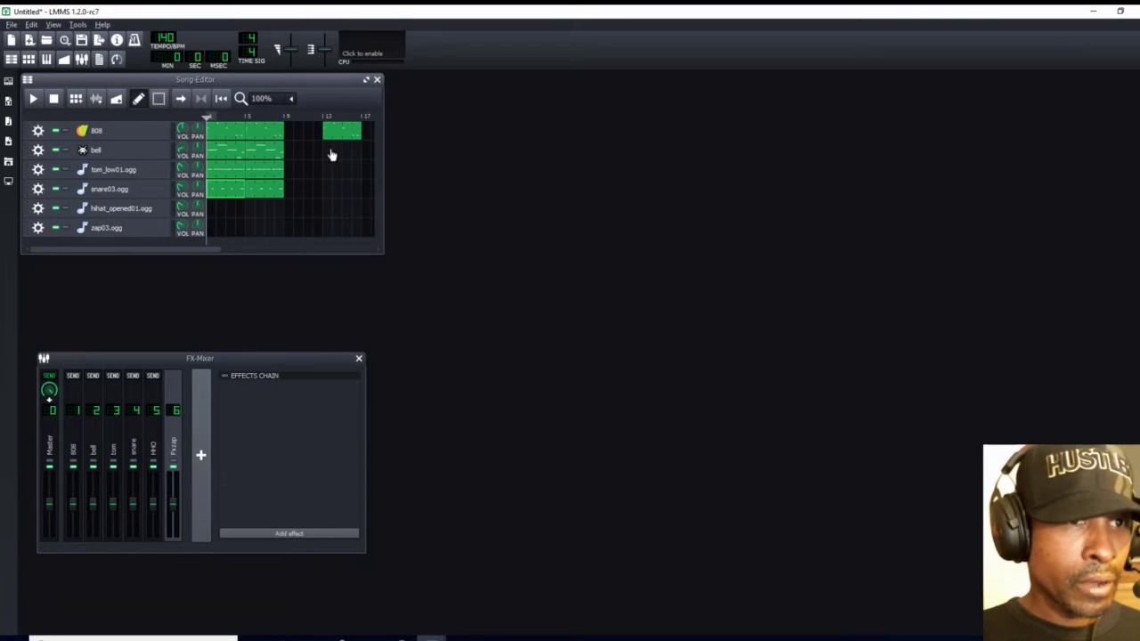
pyautogui.moveTo(229, 172); pyautogui.dragTo(330, 172)
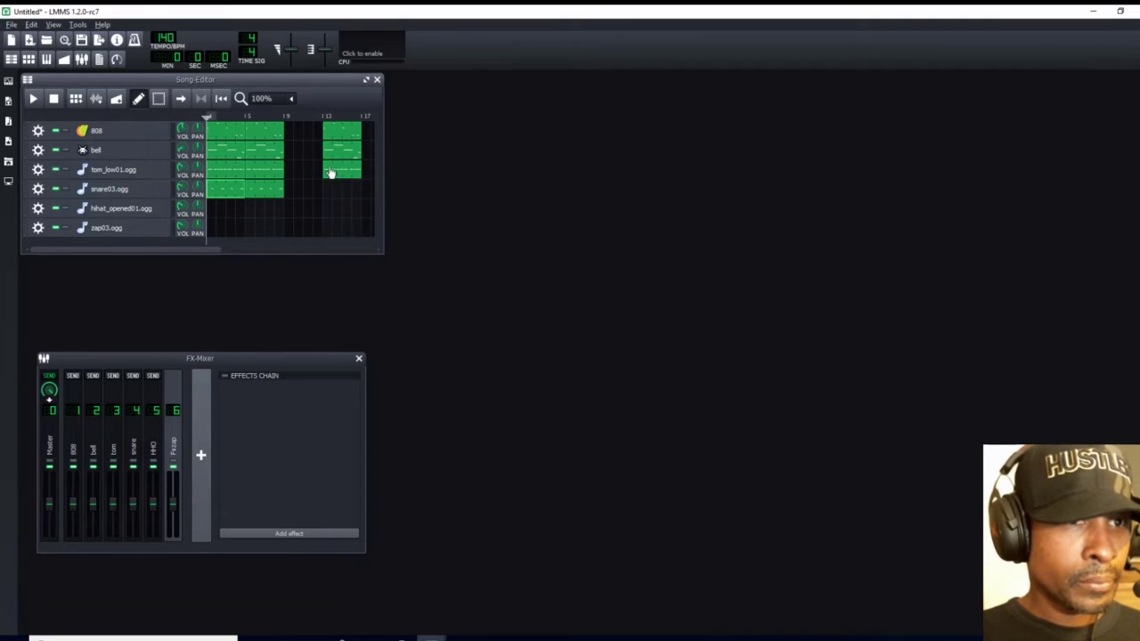
pyautogui.moveTo(216, 194); pyautogui.dragTo(331, 189)
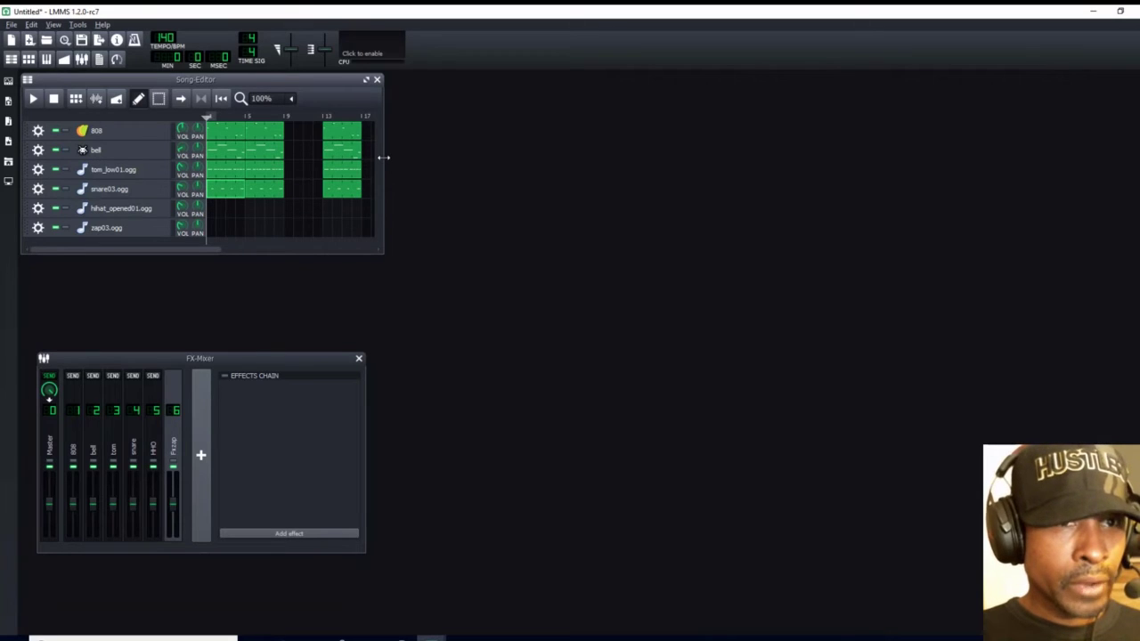
# Widen the Song-Editor and copy the 808, bell, tom and snare patterns from bar 5 to bar 17
pyautogui.moveTo(382, 157); pyautogui.dragTo(501, 160)
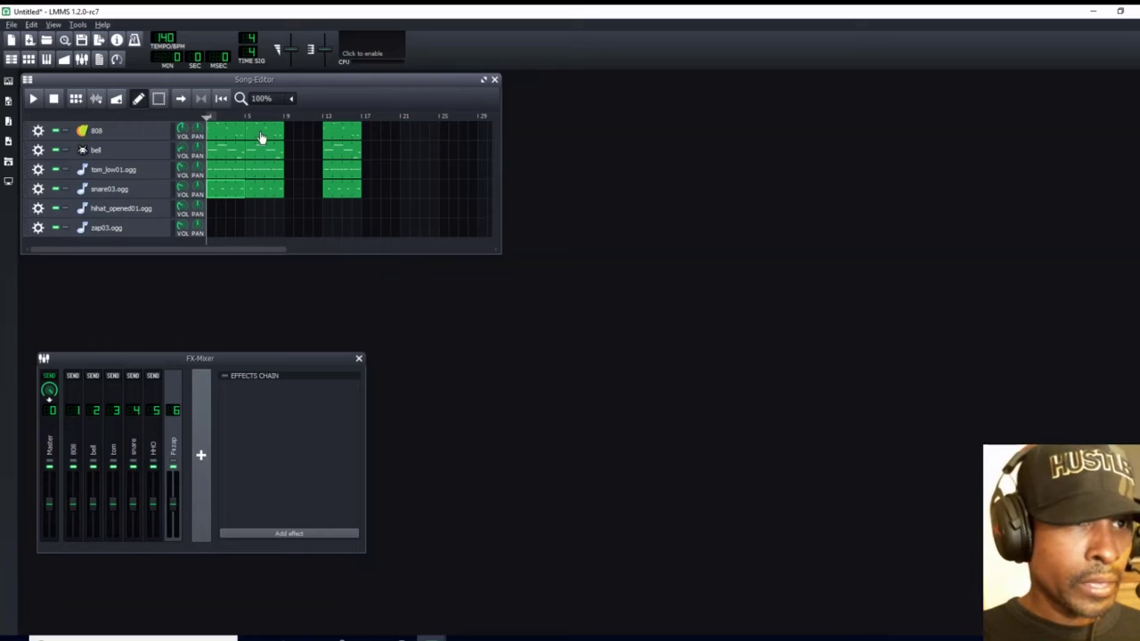
pyautogui.moveTo(260, 138); pyautogui.dragTo(365, 149)
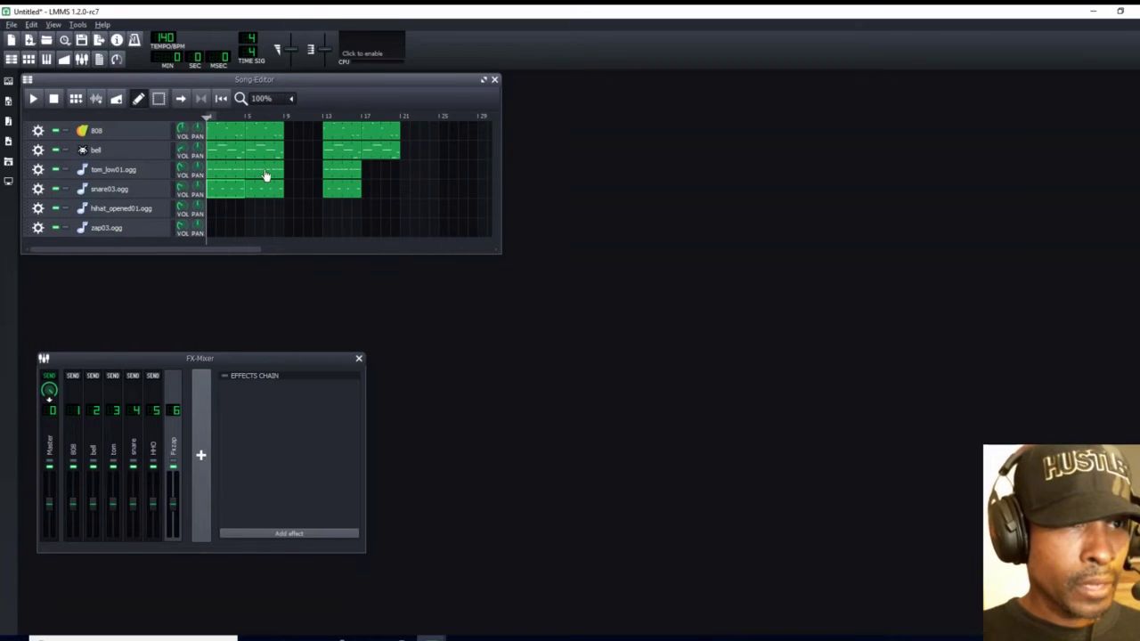
pyautogui.moveTo(265, 175); pyautogui.dragTo(383, 173)
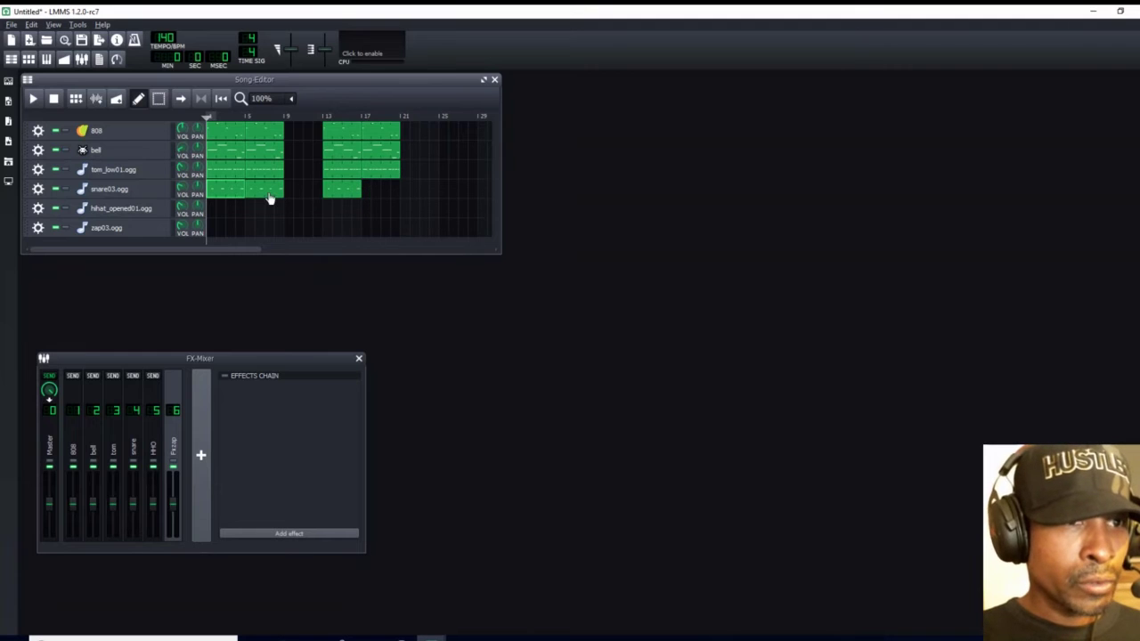
pyautogui.moveTo(270, 198); pyautogui.dragTo(369, 196)
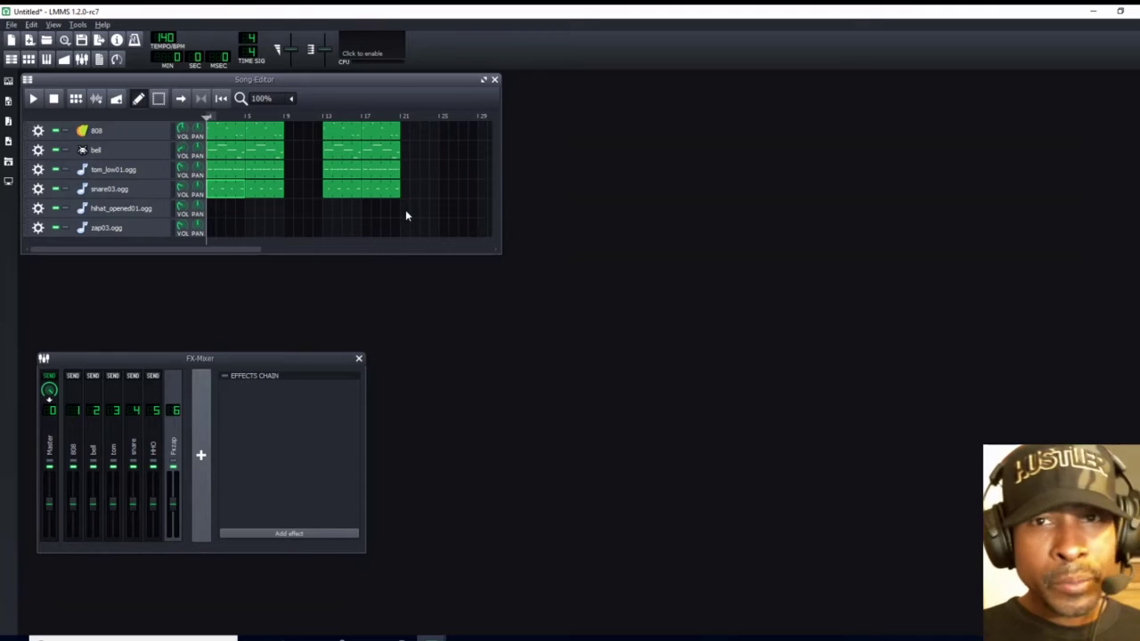
# Show the Beat+Bassline Editor beside the Song-Editor, examine it, and close it
pyautogui.click(28, 58)
pyautogui.moveTo(600, 80); pyautogui.dragTo(931, 120)
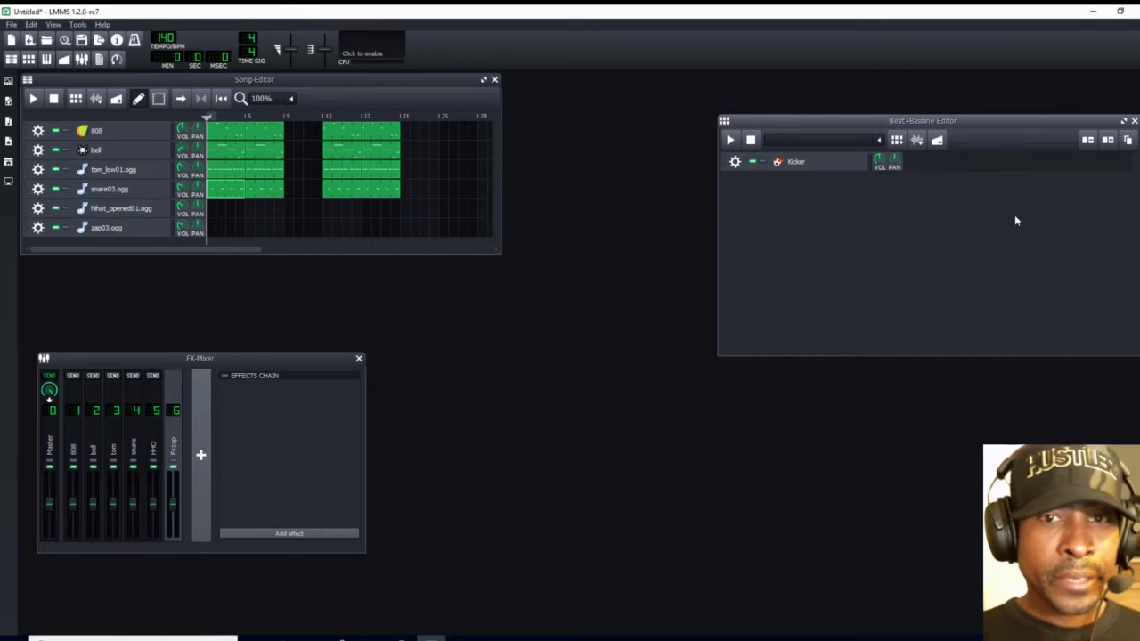
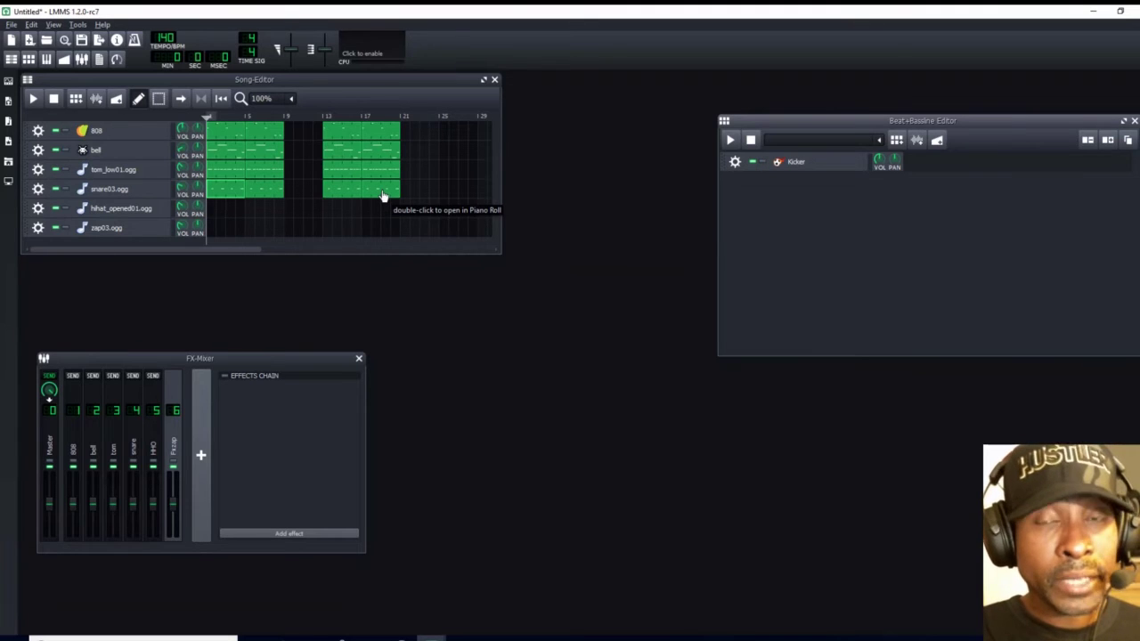
pyautogui.click(1133, 121)
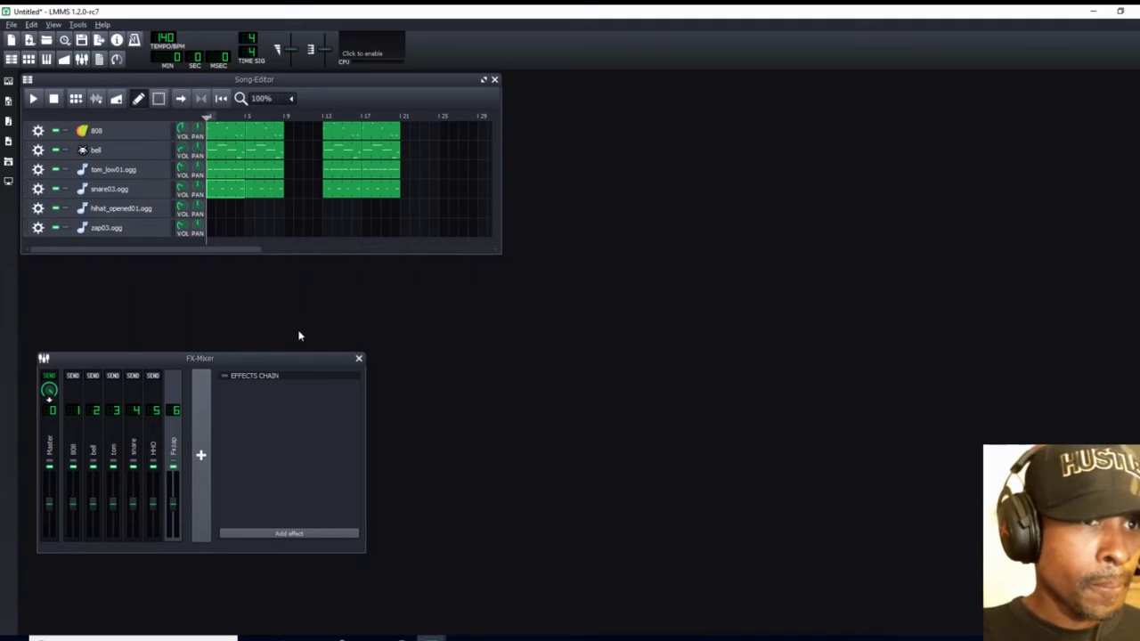
# Create an empty 808 pattern at bar 9 and open it in the Piano-Roll at the octave below C4
pyautogui.doubleClick(288, 135)
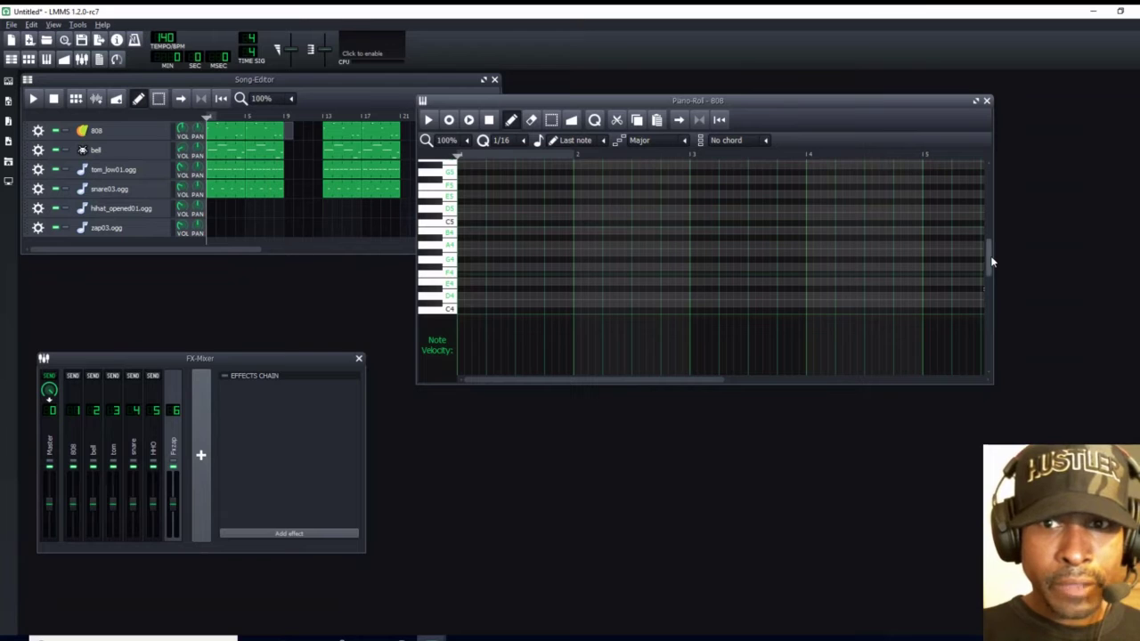
pyautogui.scroll(-3, 991, 261)
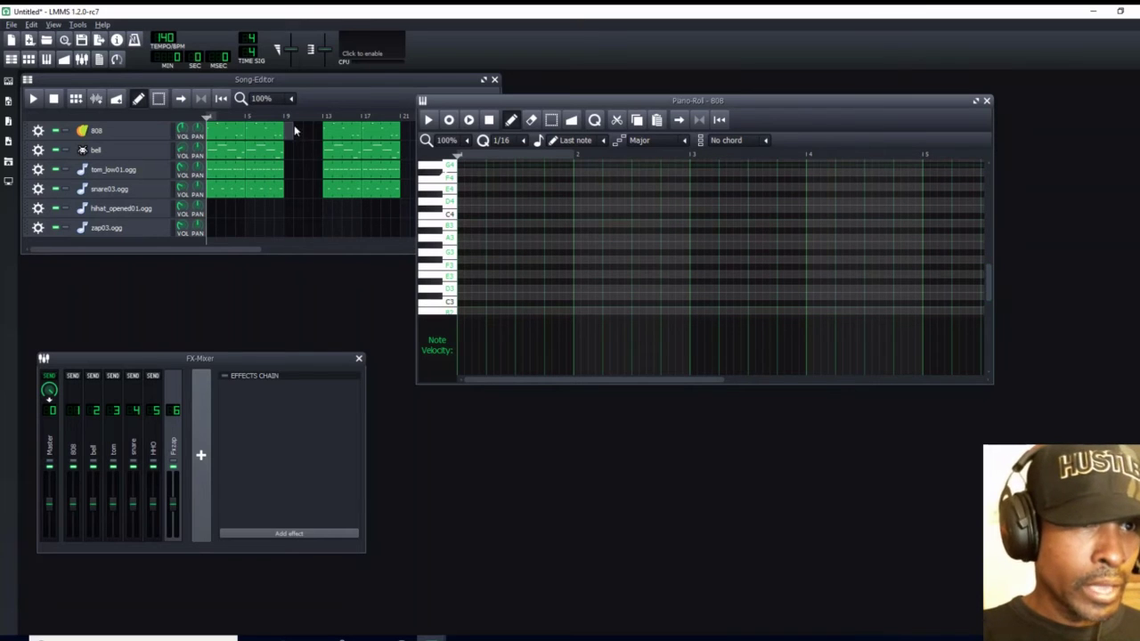
# Draw two consecutive B3 notes from the start of the 808 pattern: an eighth note, followed by one lasting one and a half beats
pyautogui.click(469, 224)
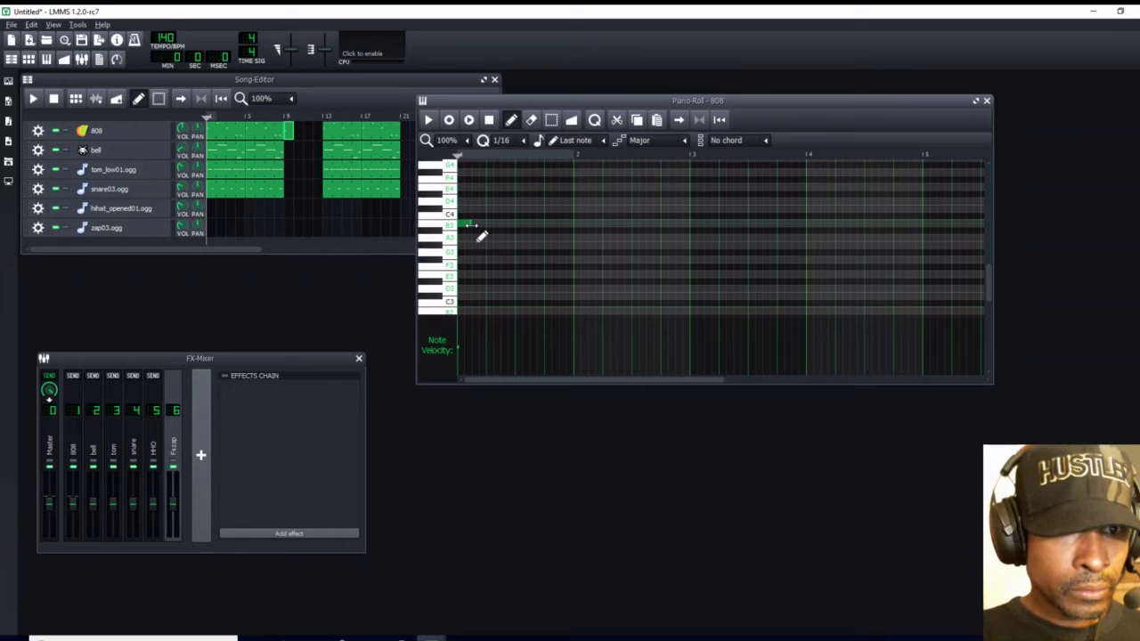
pyautogui.click(478, 225)
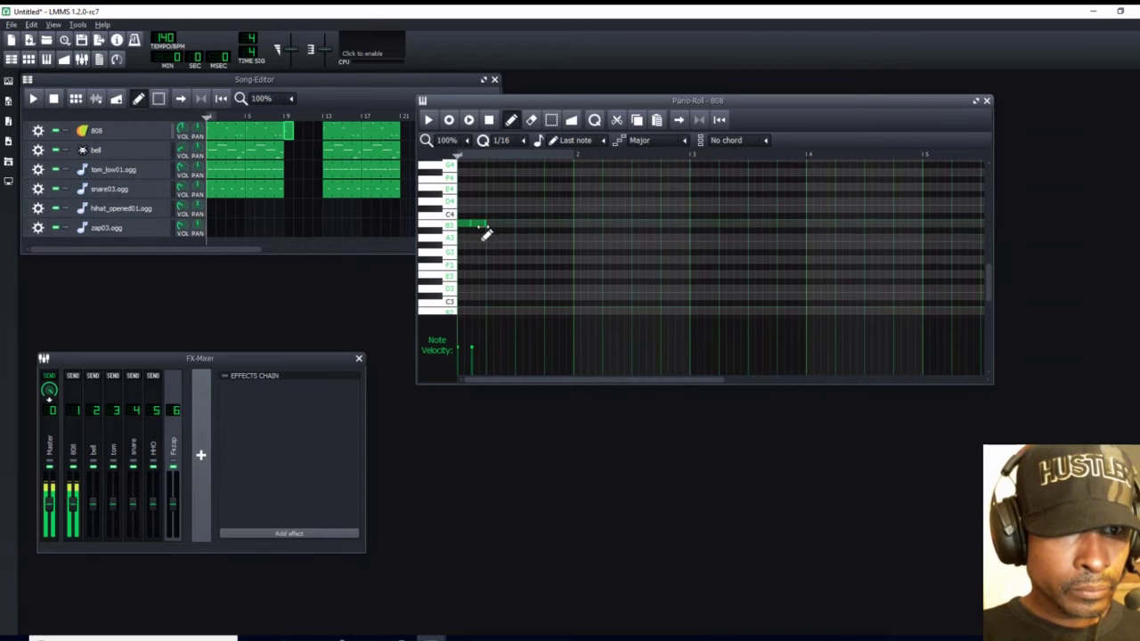
pyautogui.moveTo(487, 224); pyautogui.dragTo(513, 223)
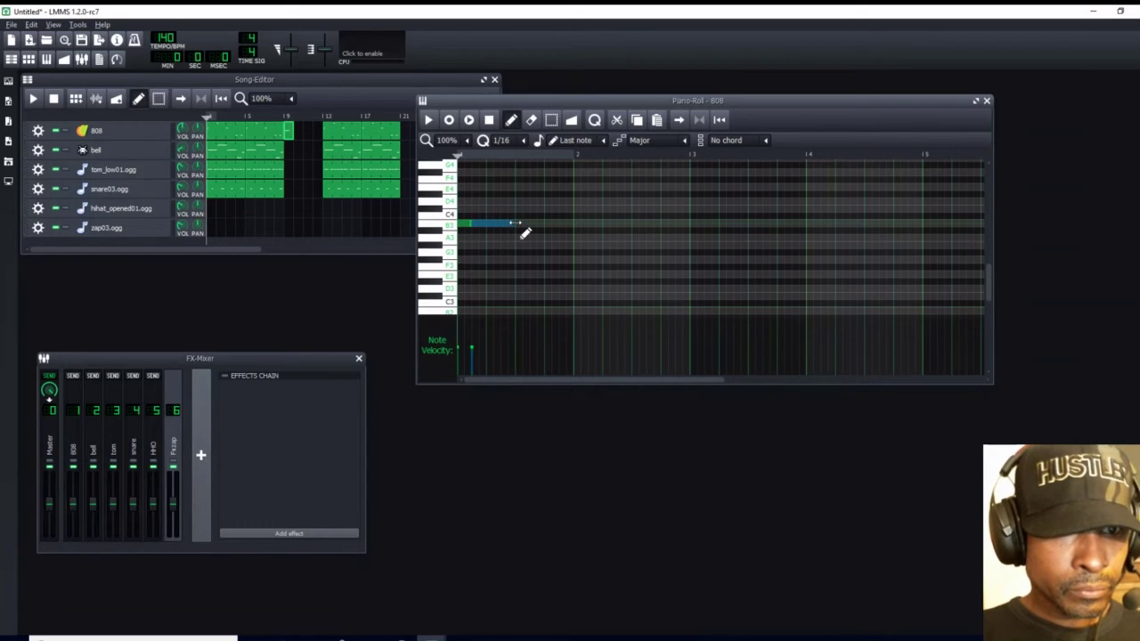
# Add a quarter-length B3 note on beat 4 of bar 1 and an eighth-length B3 note at the start of bar 2
pyautogui.click(577, 226)
pyautogui.moveTo(609, 224); pyautogui.dragTo(616, 223)
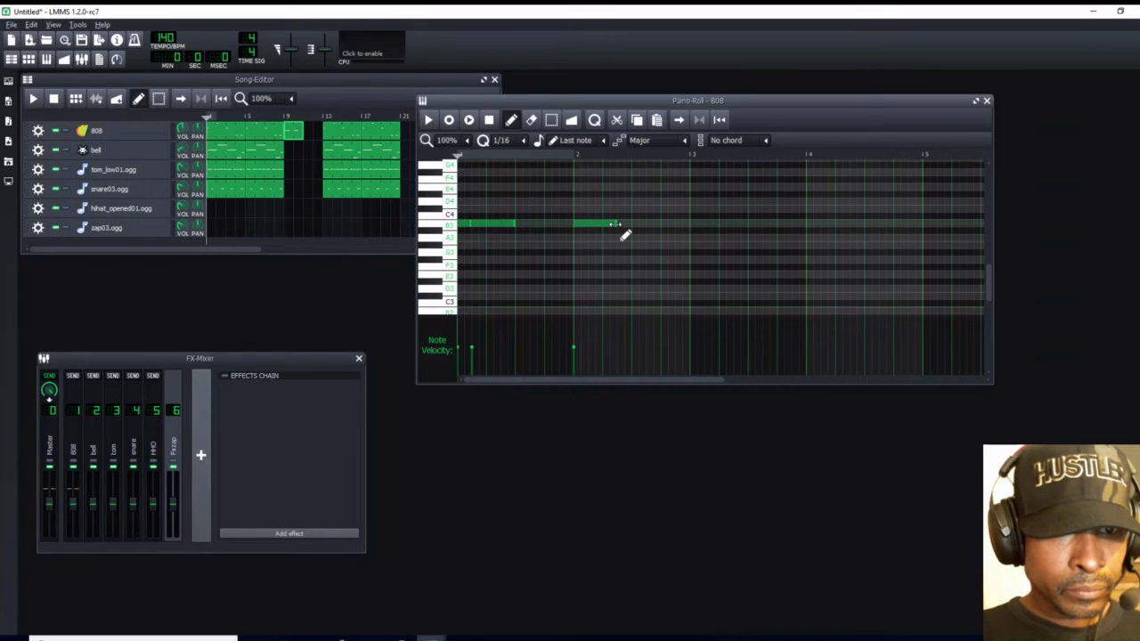
pyautogui.click(547, 224)
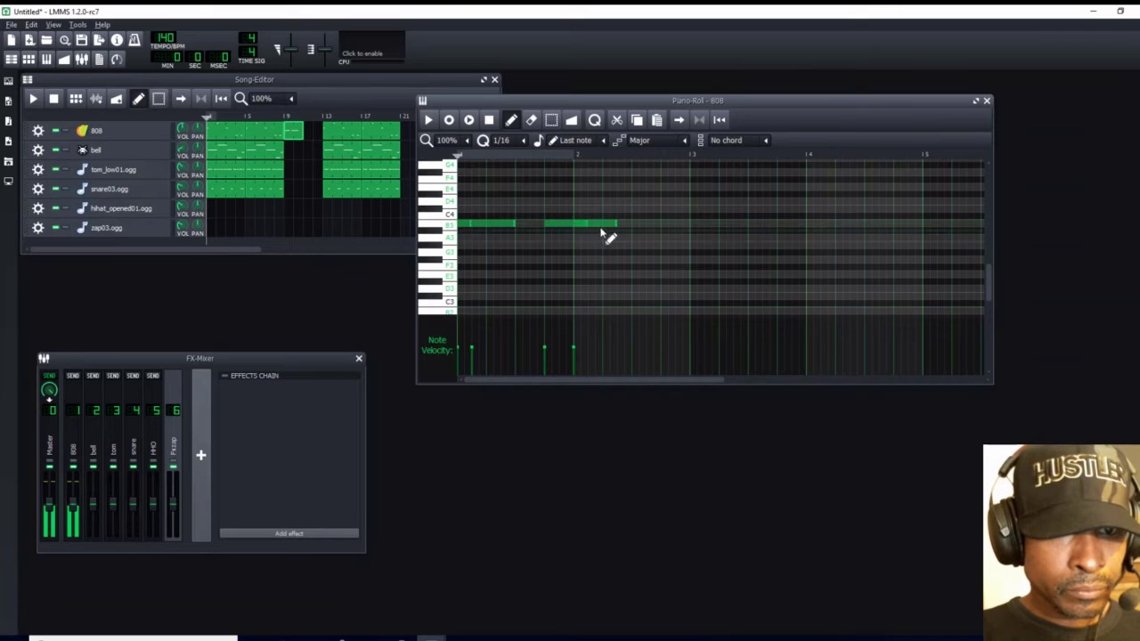
pyautogui.moveTo(567, 224)
pyautogui.mouseDown()
pyautogui.moveTo(595, 221)
pyautogui.moveTo(552, 224)
pyautogui.mouseUp()
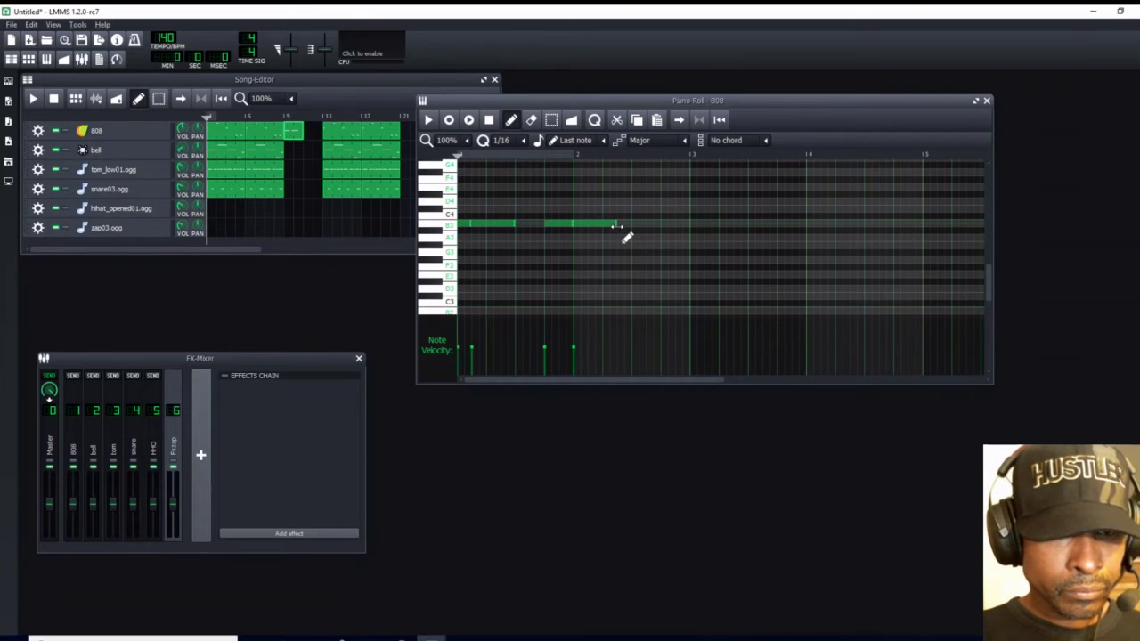
pyautogui.moveTo(617, 225); pyautogui.dragTo(582, 225)
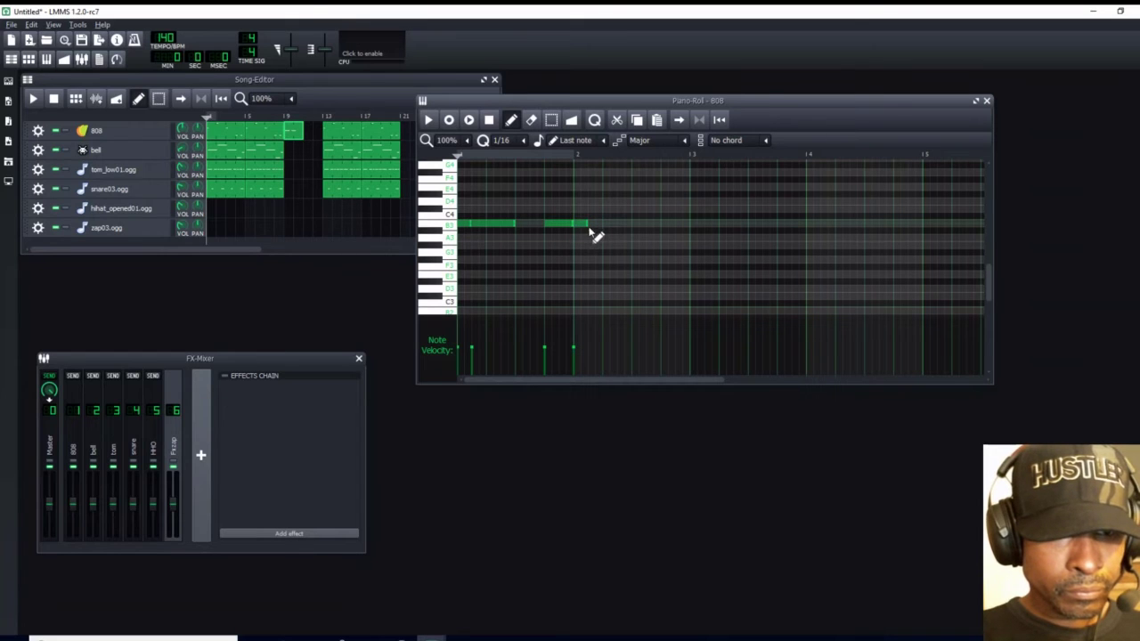
# Add B3 notes on beat 2 of bar 2, two consecutive ones from the start of bar 3, and a one-beat note on bar 3's beat 4
pyautogui.click(611, 227)
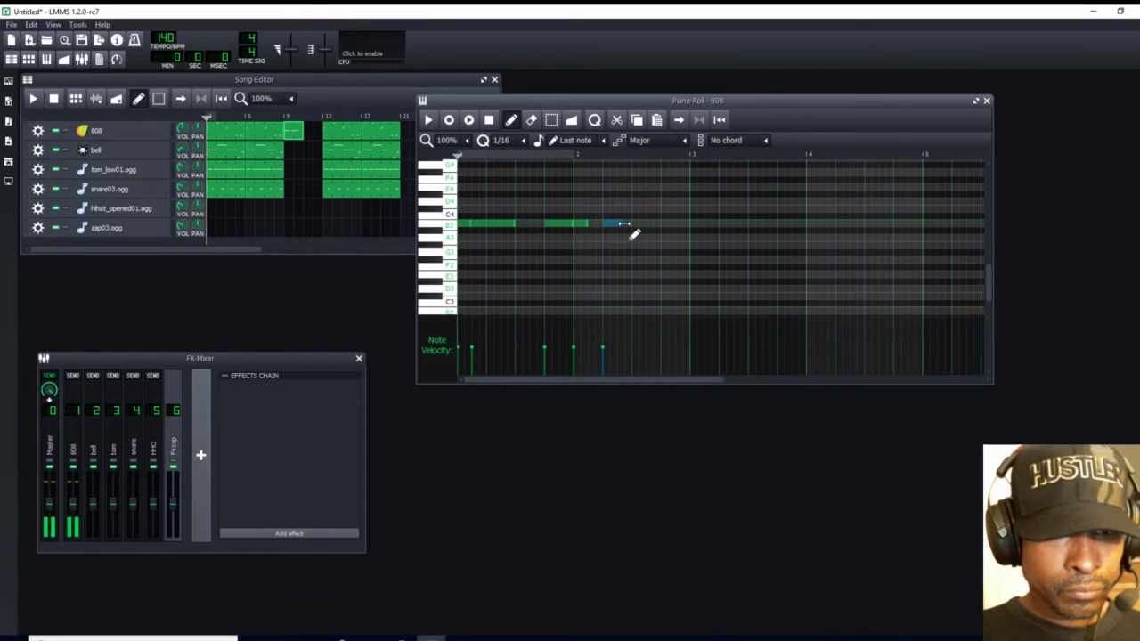
pyautogui.moveTo(623, 224); pyautogui.dragTo(701, 227)
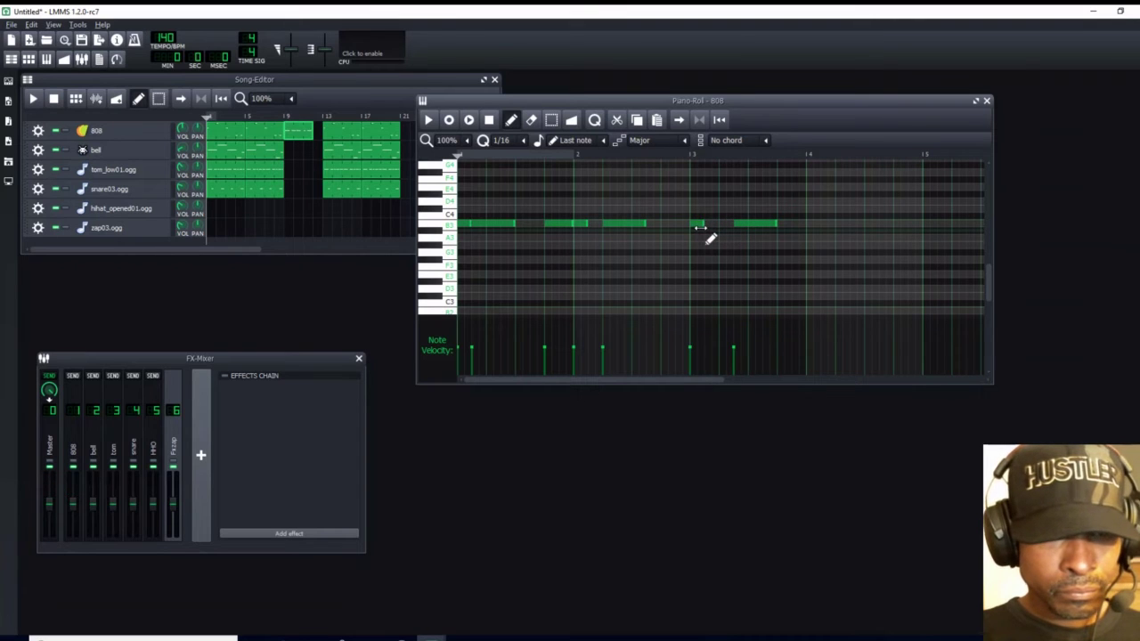
pyautogui.click(710, 226)
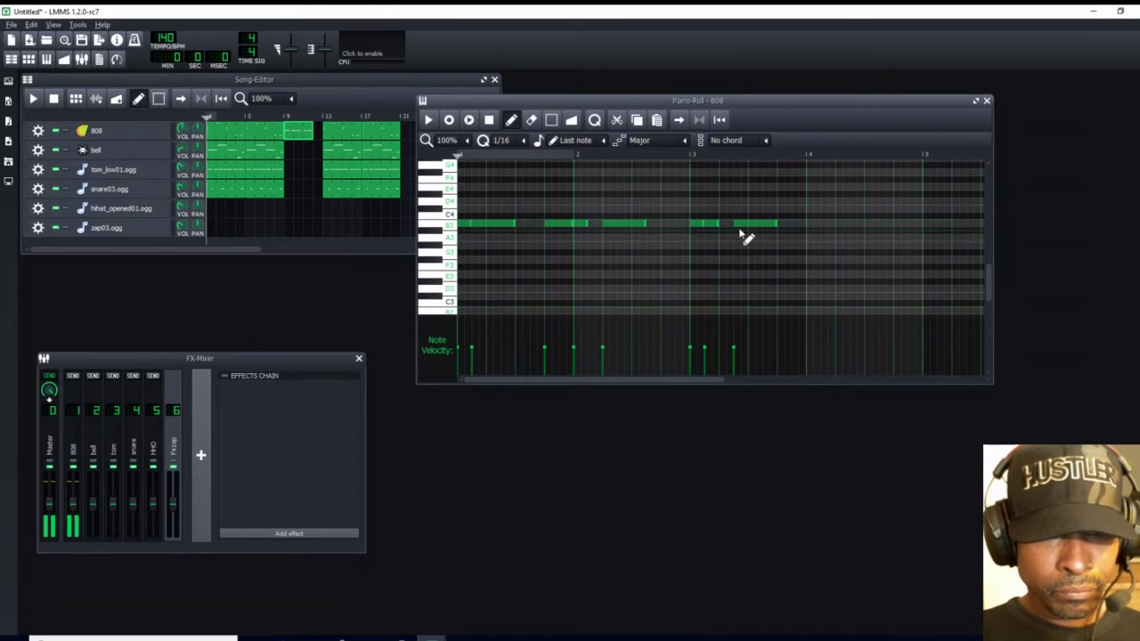
pyautogui.rightClick(750, 224)
pyautogui.moveTo(724, 235); pyautogui.dragTo(749, 231)
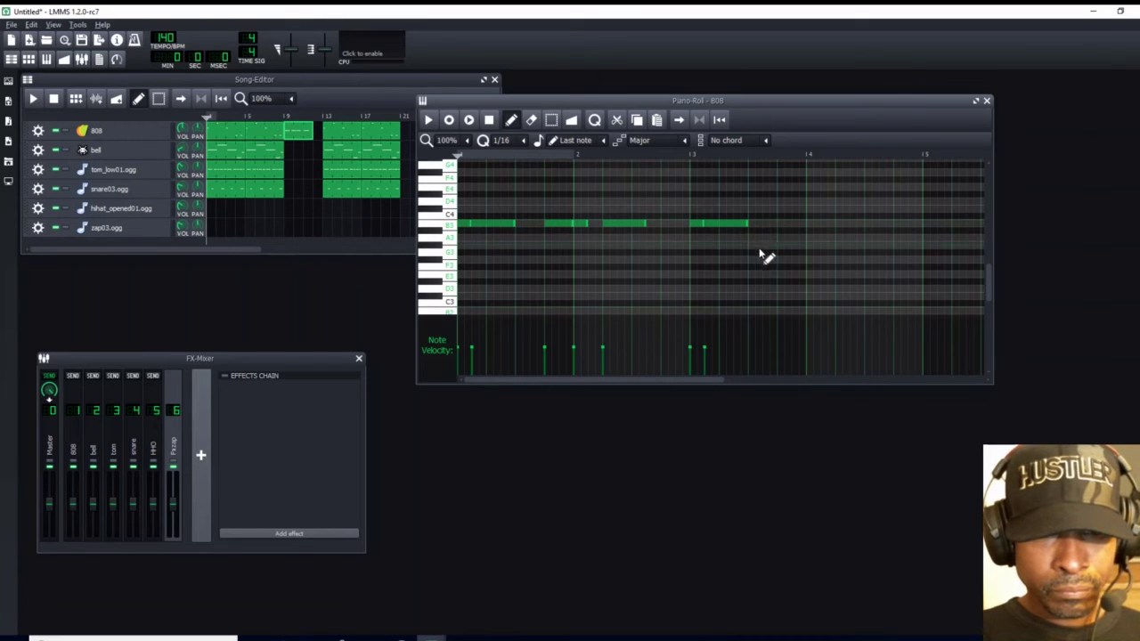
pyautogui.click(779, 224)
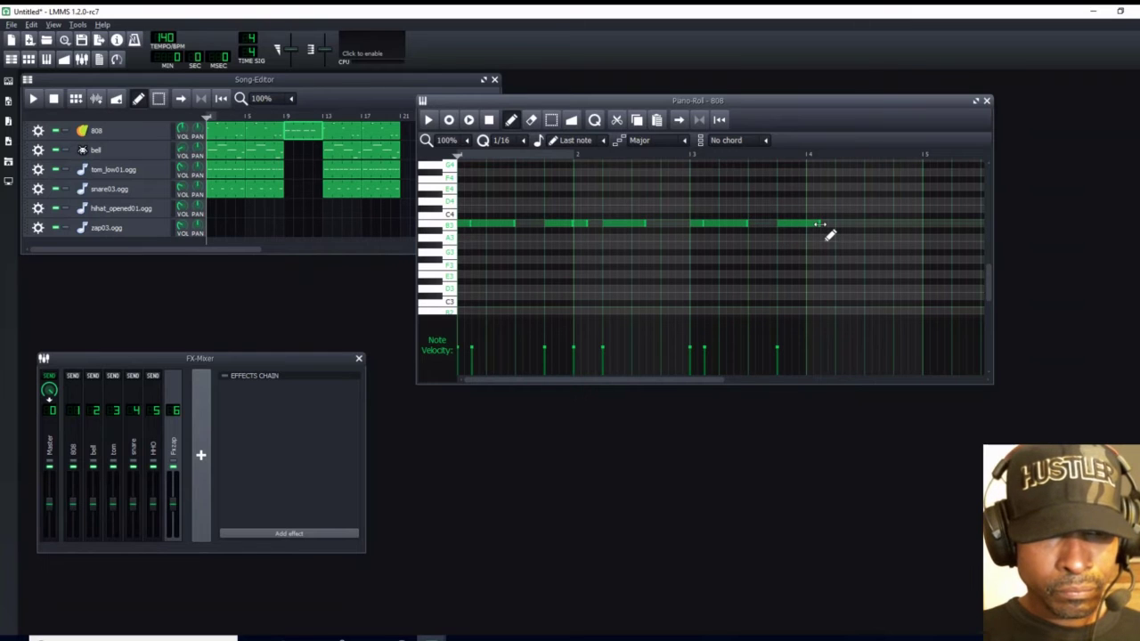
pyautogui.moveTo(824, 237); pyautogui.dragTo(807, 240)
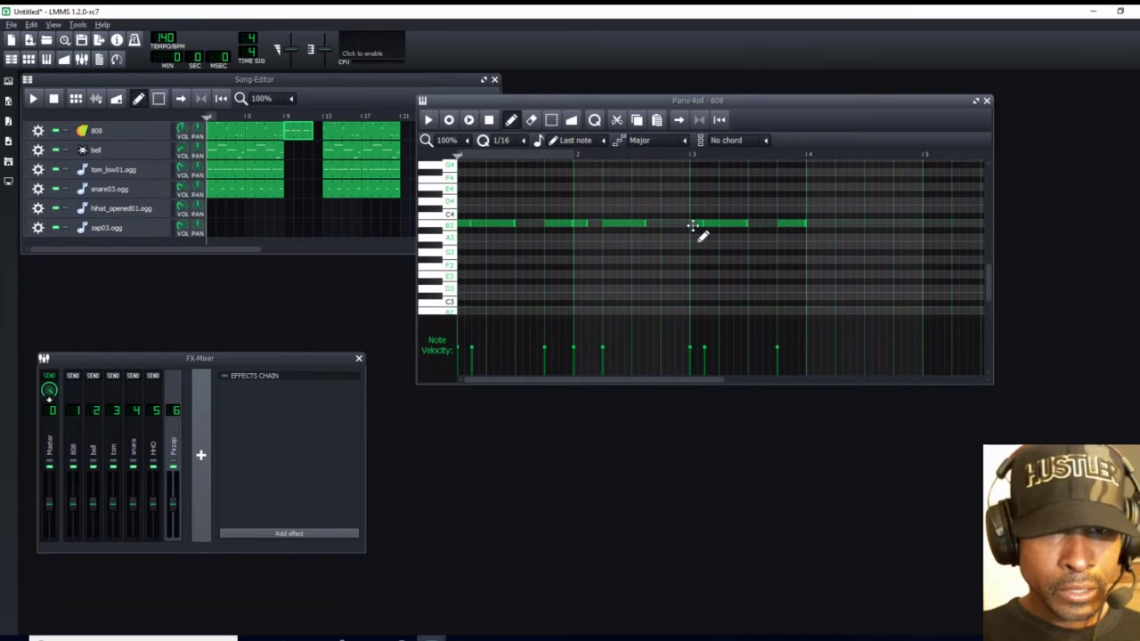
# Draw an eighth-length B3 note at bar 4's start and a one-and-a-half-beat B3 note on its beat 2, and play the pattern back
pyautogui.click(824, 224)
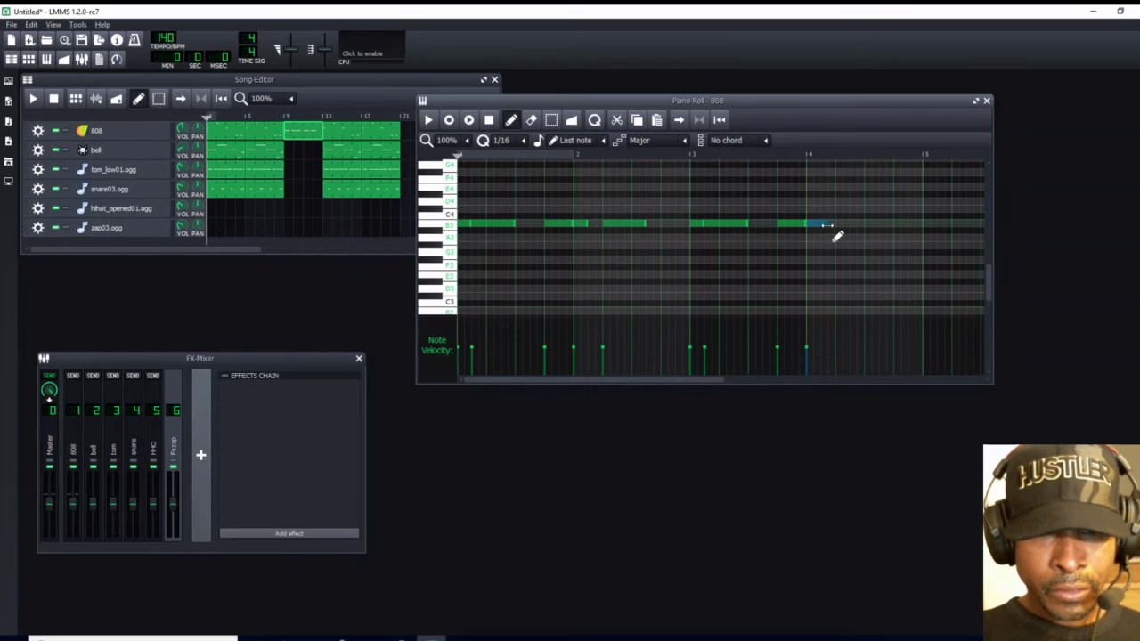
pyautogui.click(838, 225)
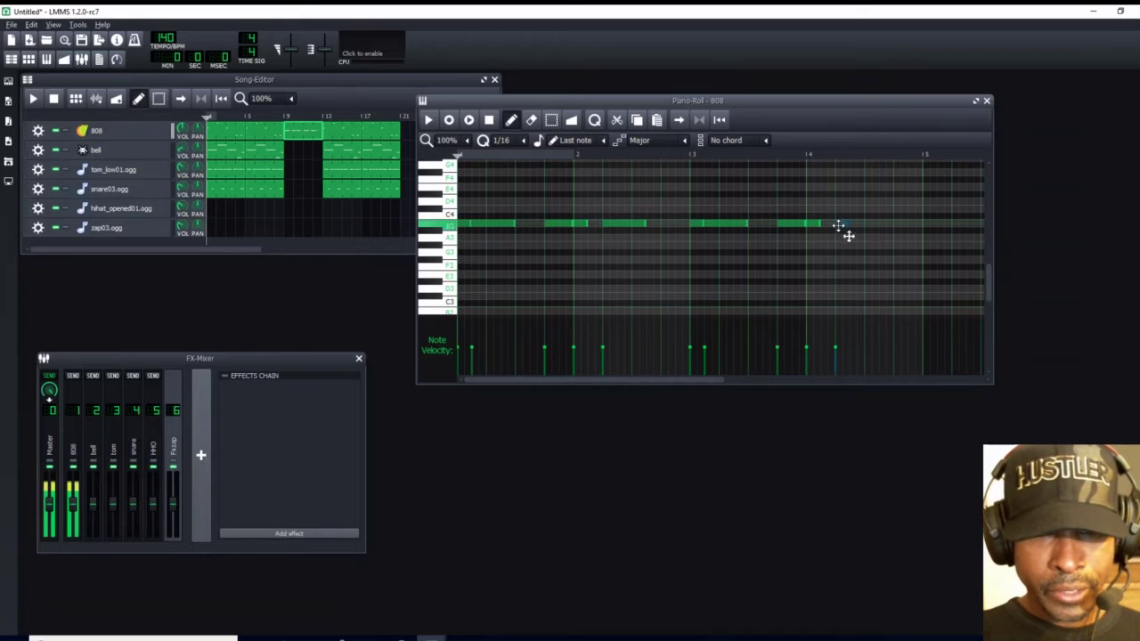
pyautogui.moveTo(850, 225); pyautogui.dragTo(878, 224)
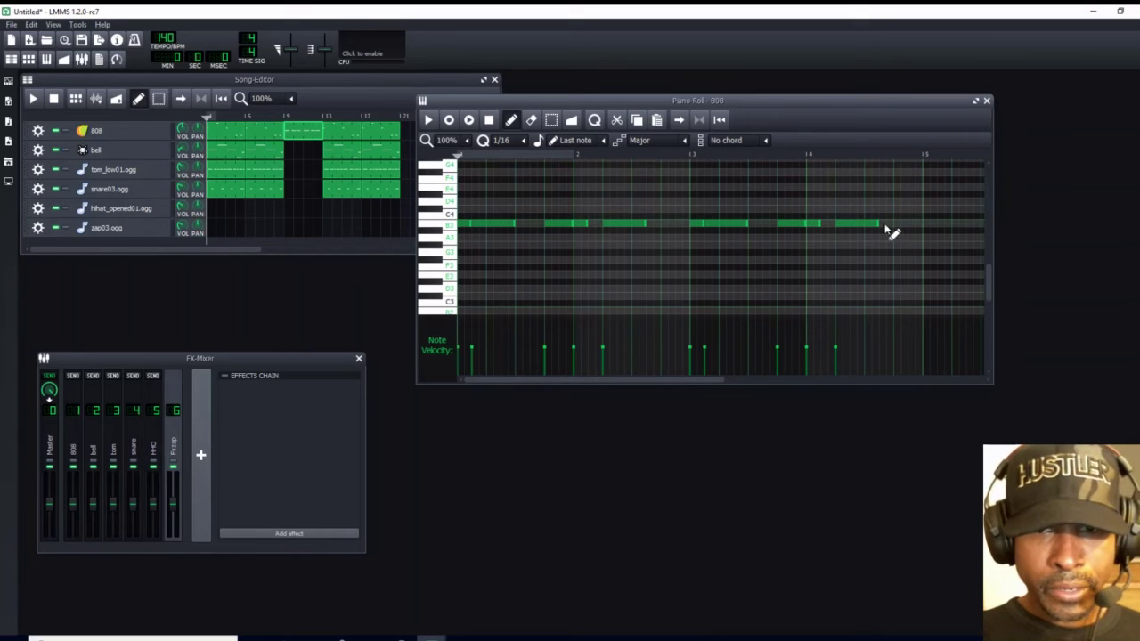
pyautogui.moveTo(878, 223); pyautogui.dragTo(869, 224)
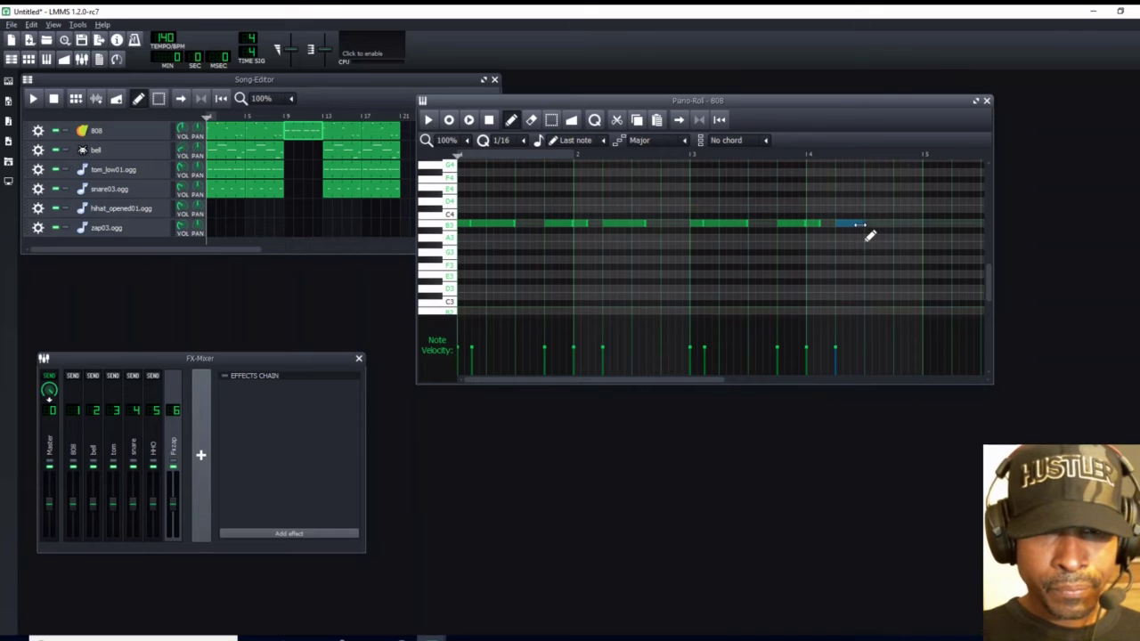
pyautogui.moveTo(869, 224); pyautogui.dragTo(865, 228)
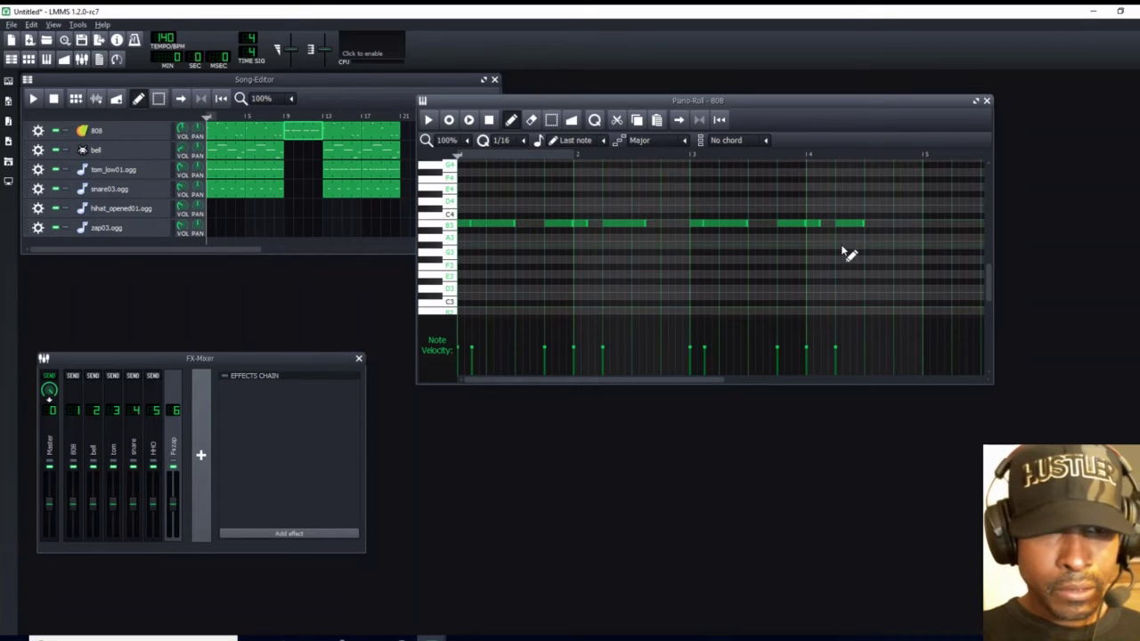
pyautogui.moveTo(863, 225); pyautogui.dragTo(878, 224)
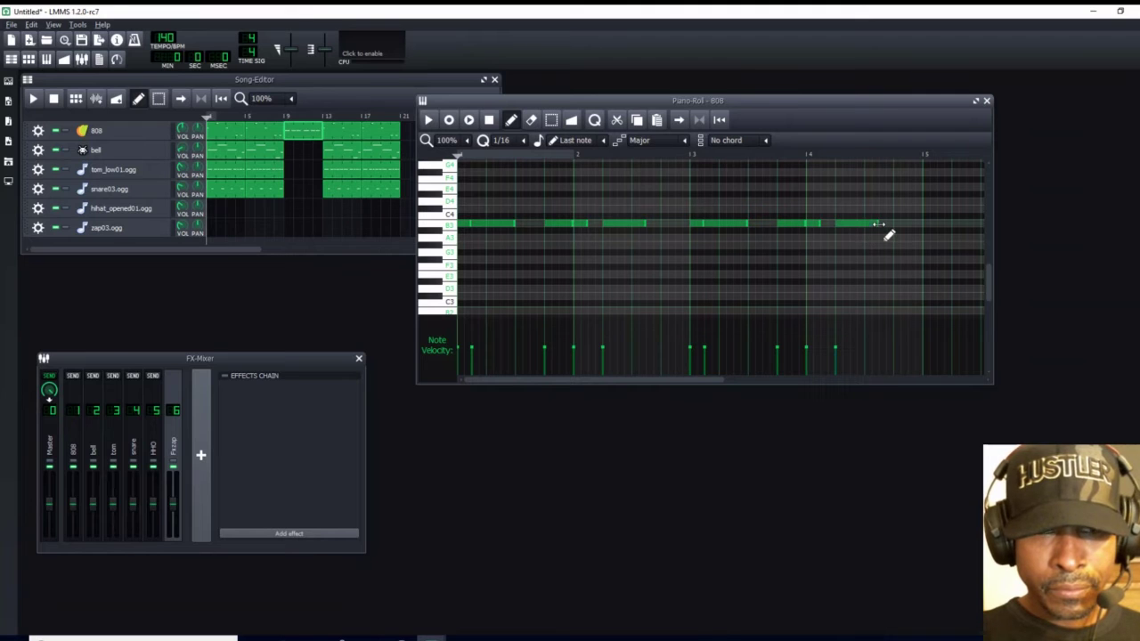
pyautogui.click(431, 121)
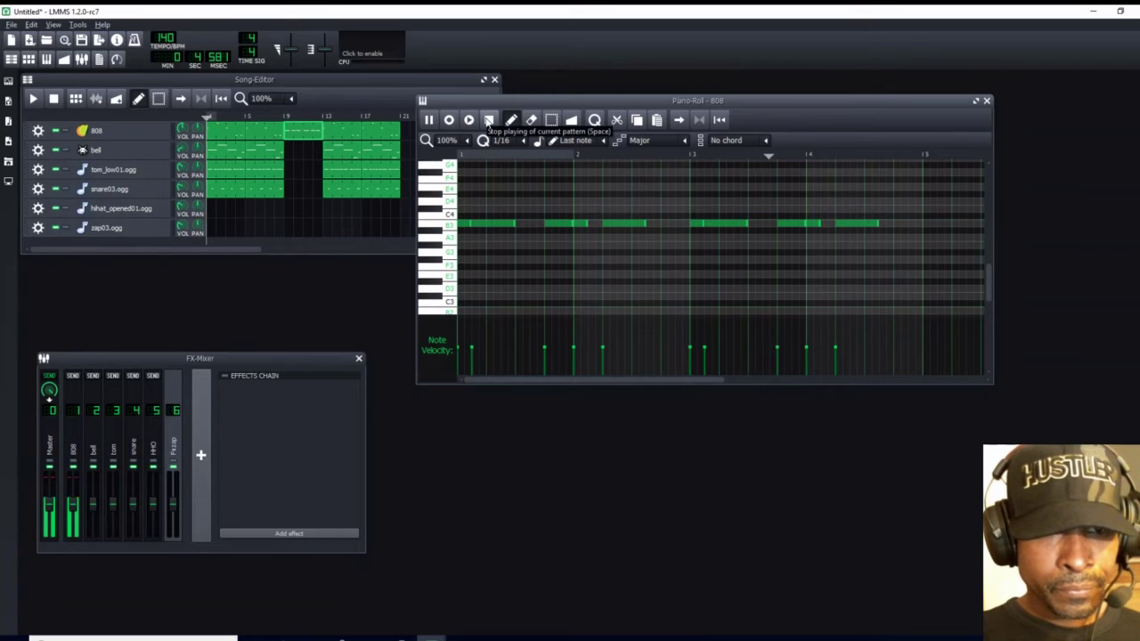
pyautogui.click(489, 121)
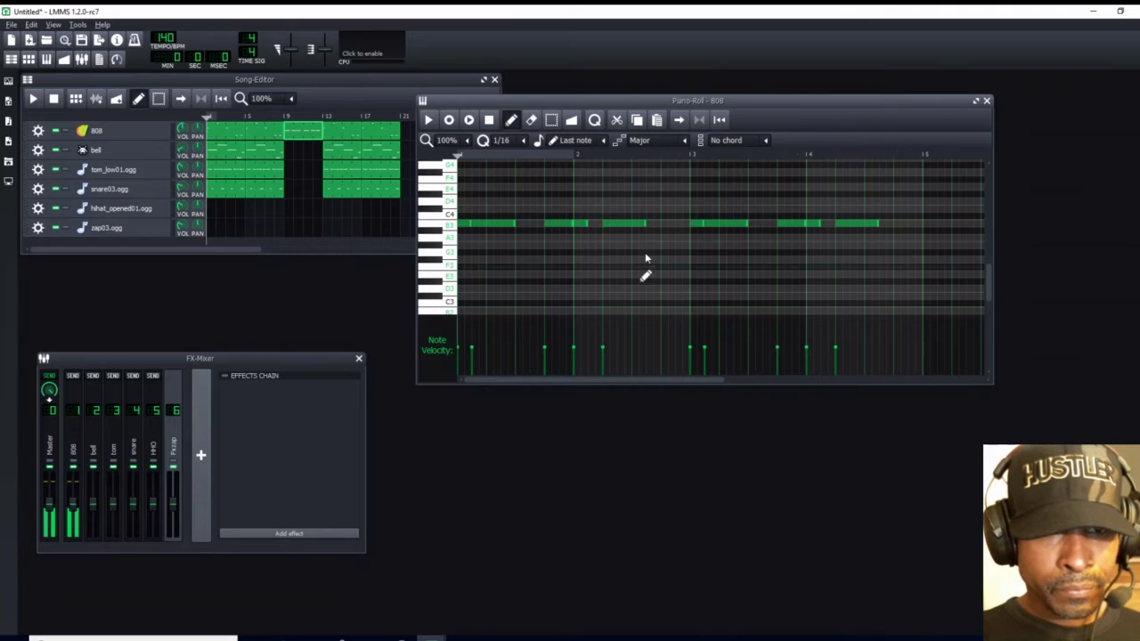
# Add a B3 note on beat 4 of bar 2, play the 808 pattern back, and close its piano roll
pyautogui.click(667, 205)
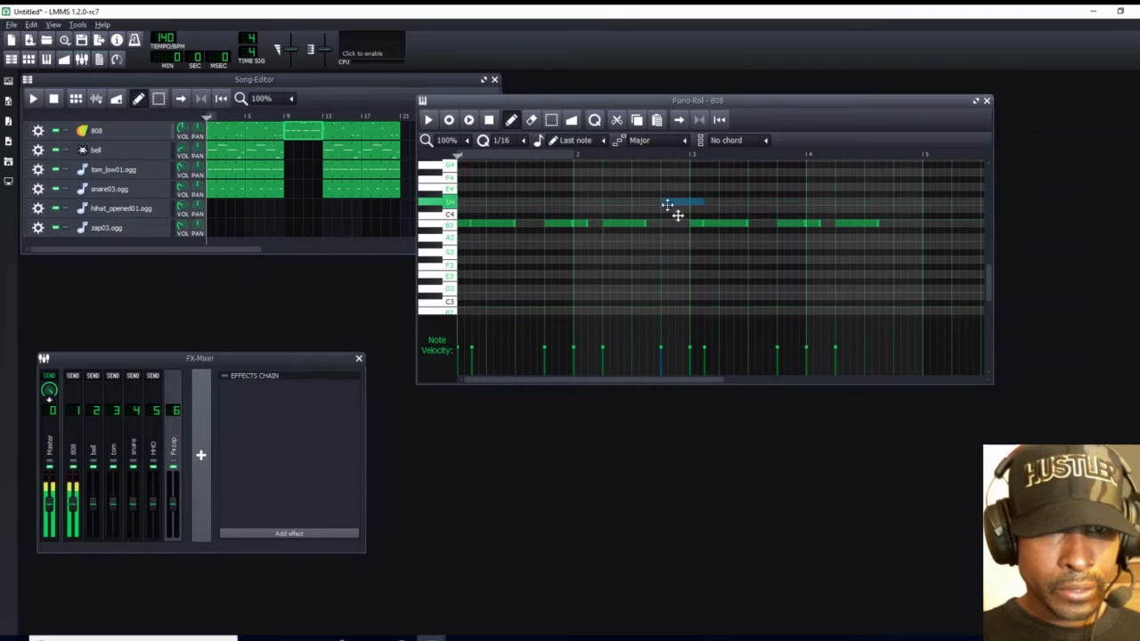
pyautogui.moveTo(666, 205); pyautogui.dragTo(669, 212)
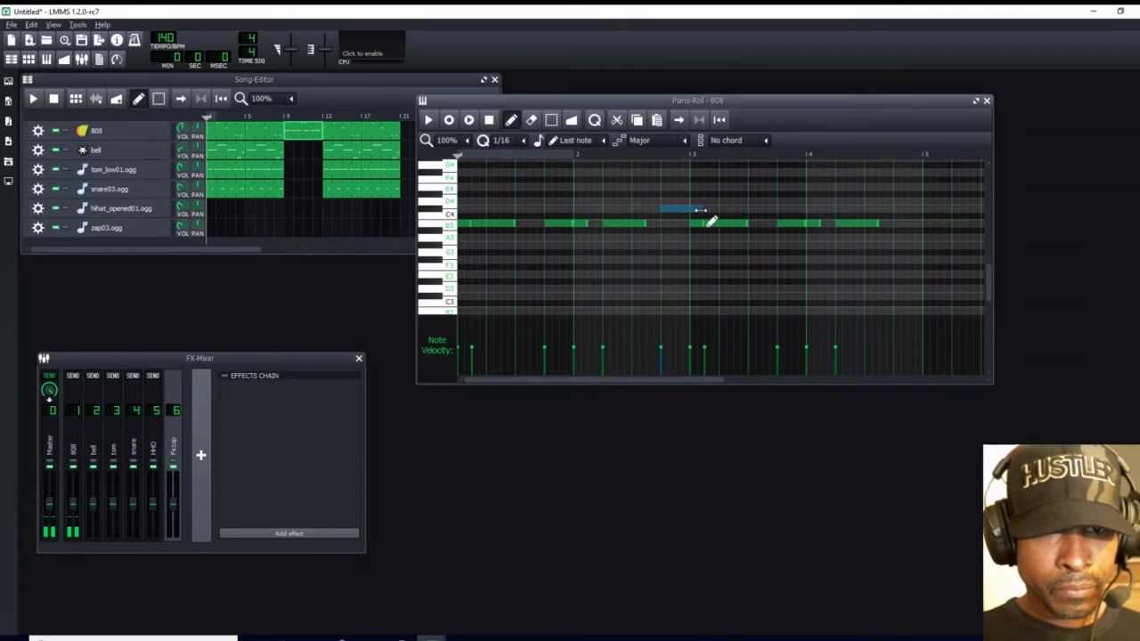
pyautogui.moveTo(679, 210)
pyautogui.mouseDown()
pyautogui.moveTo(684, 230)
pyautogui.moveTo(675, 222)
pyautogui.mouseUp()
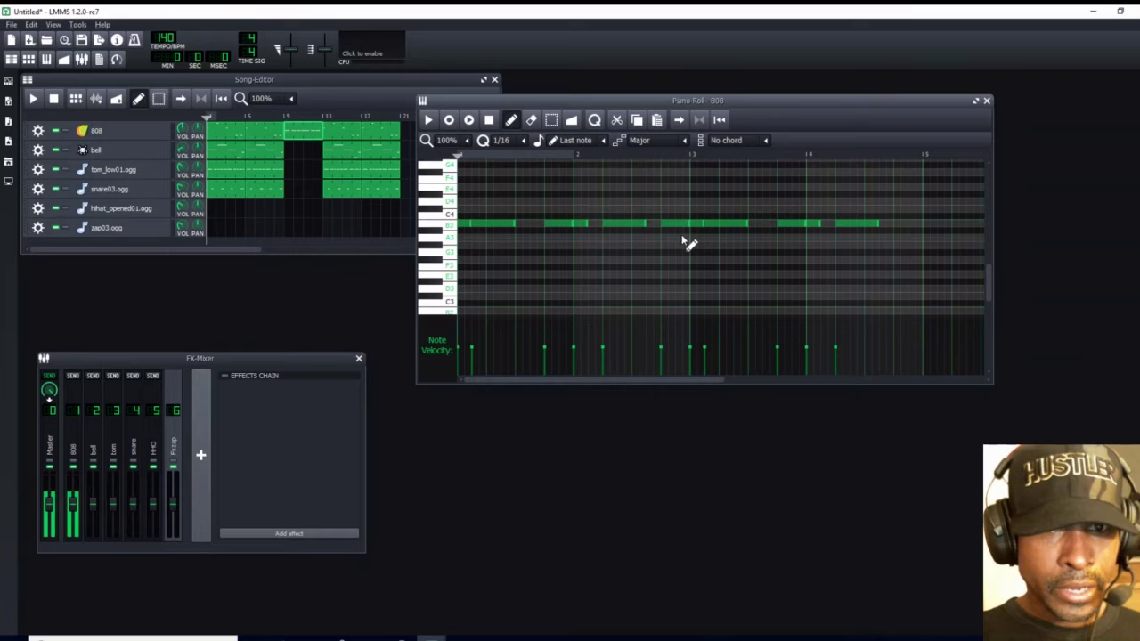
pyautogui.click(429, 122)
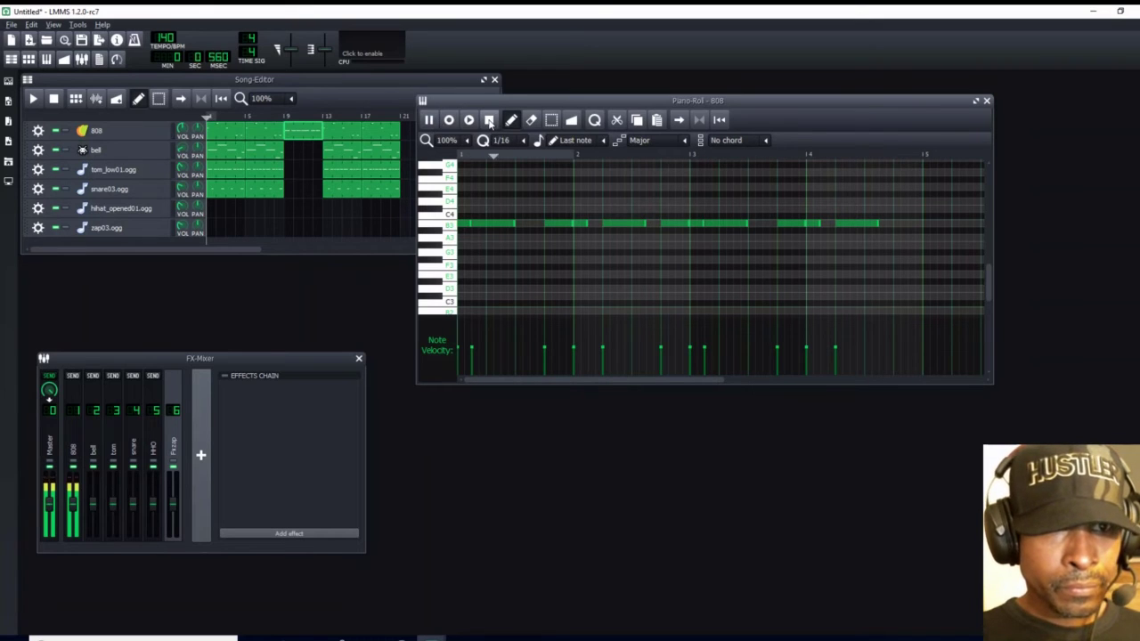
pyautogui.click(488, 121)
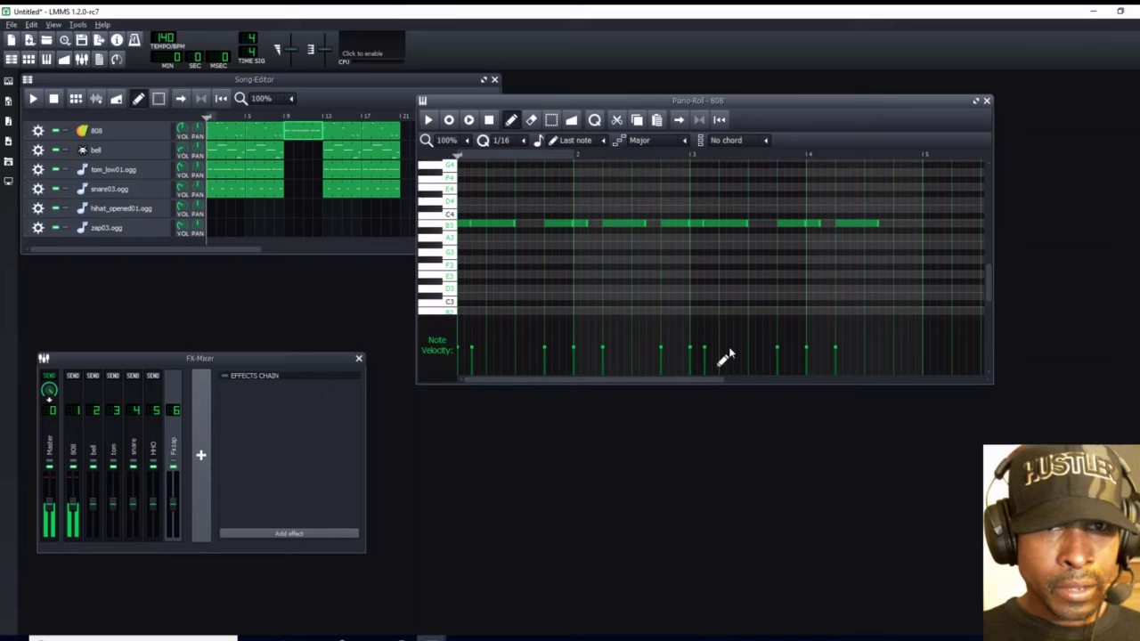
pyautogui.click(987, 102)
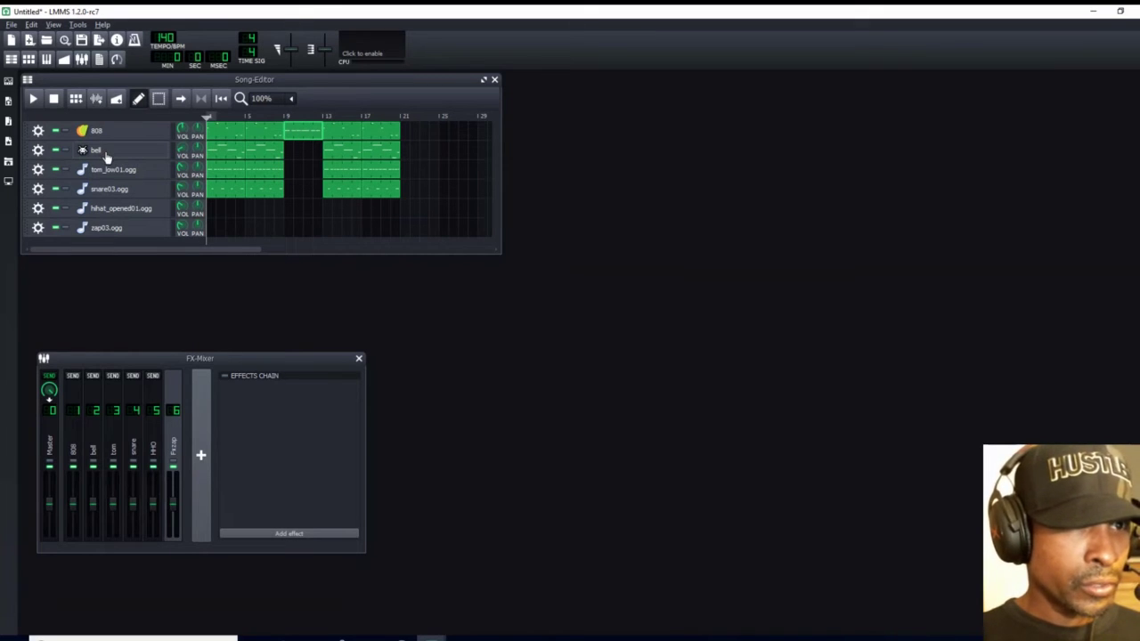
pyautogui.doubleClick(289, 152)
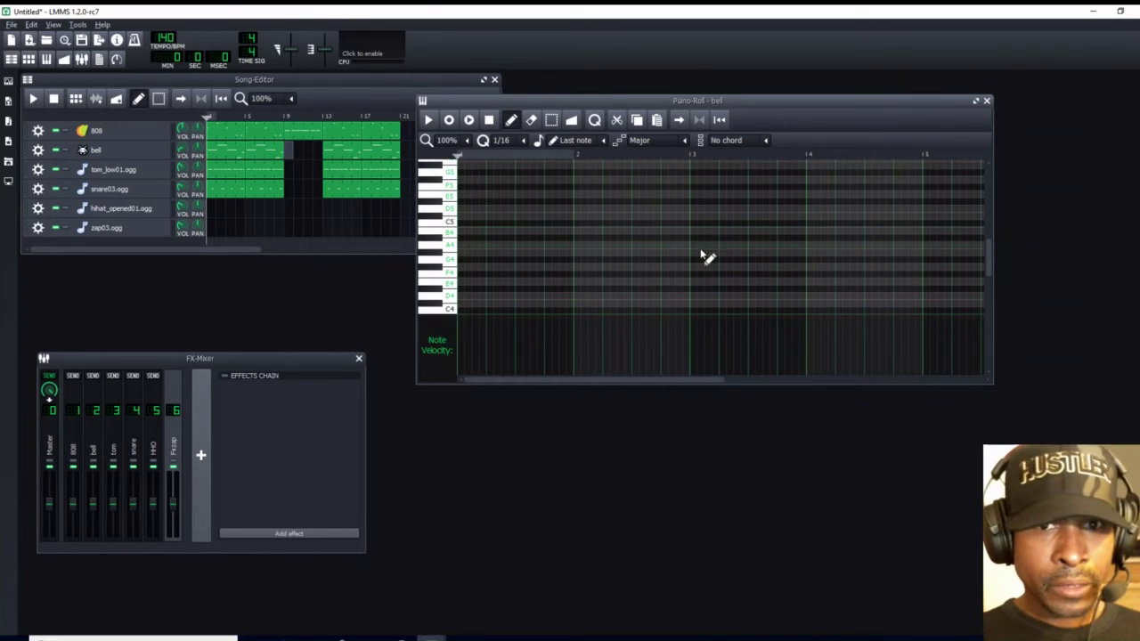
pyautogui.click(752, 247)
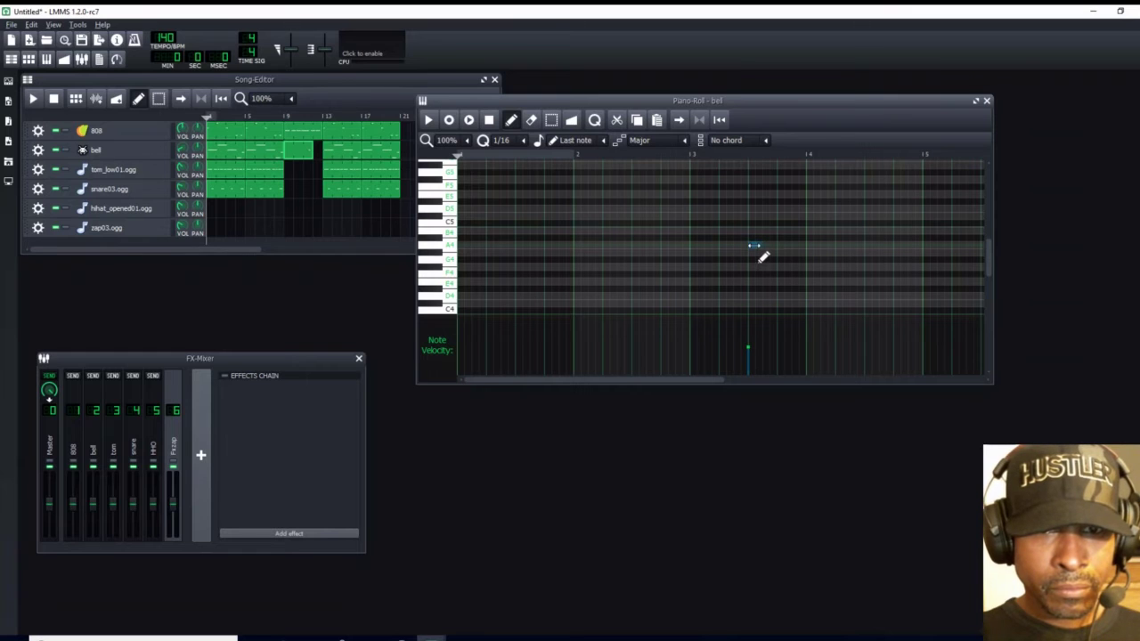
pyautogui.click(764, 246)
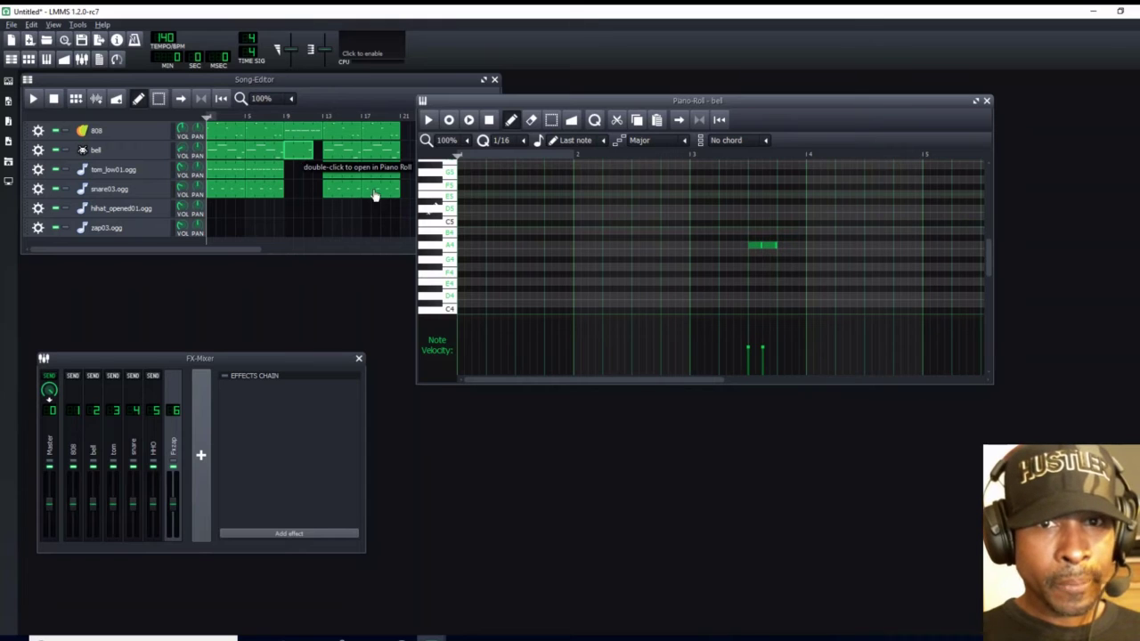
pyautogui.rightClick(767, 246)
pyautogui.rightClick(754, 246)
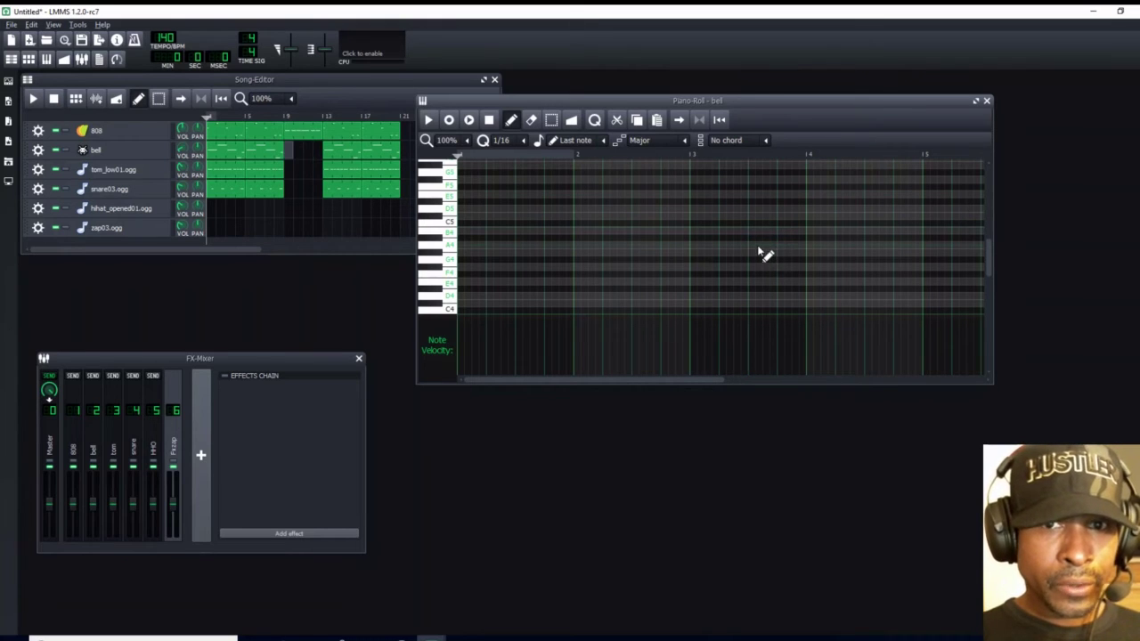
pyautogui.middleClick(289, 152)
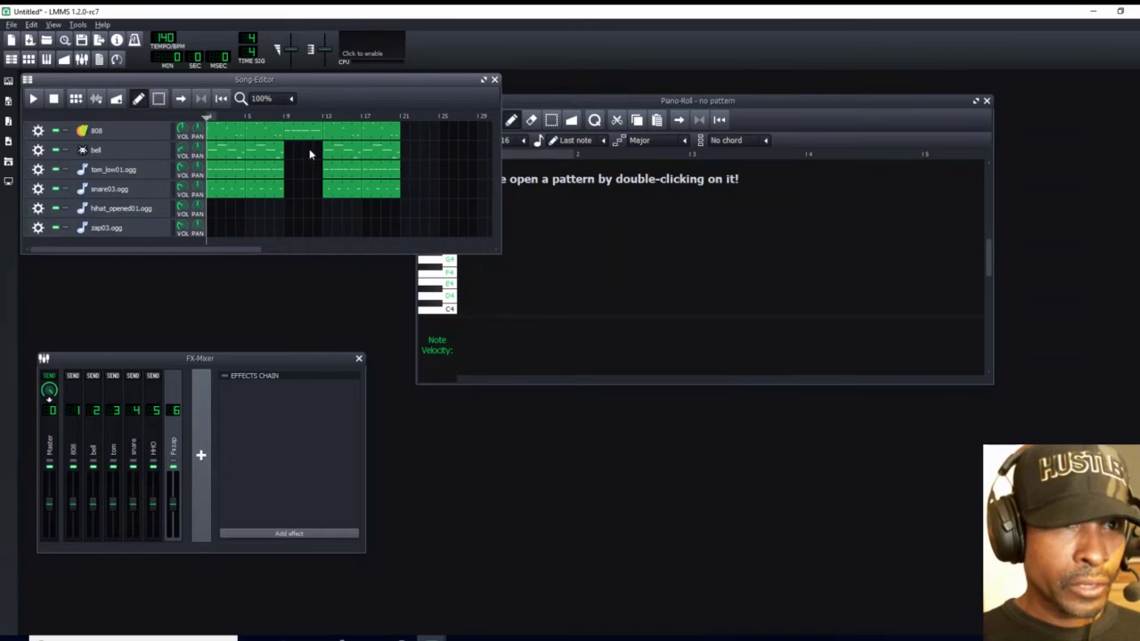
# Create a bell pattern at bar 11 of the song and add two consecutive eighth-length B4 notes from beat 3 of its first bar
pyautogui.doubleClick(306, 152)
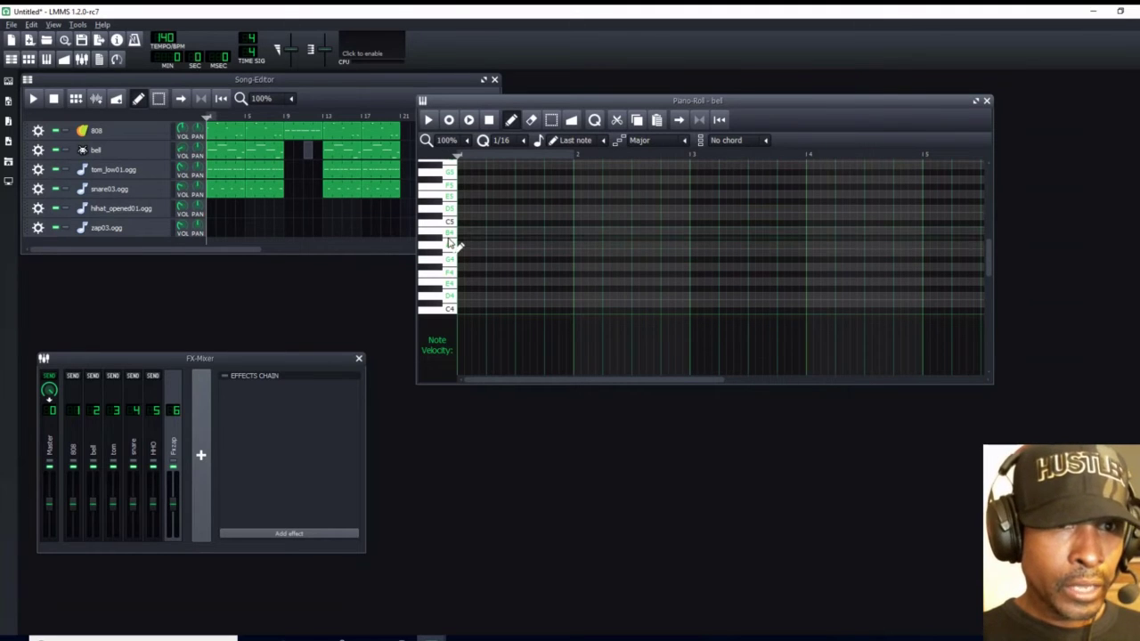
pyautogui.click(519, 232)
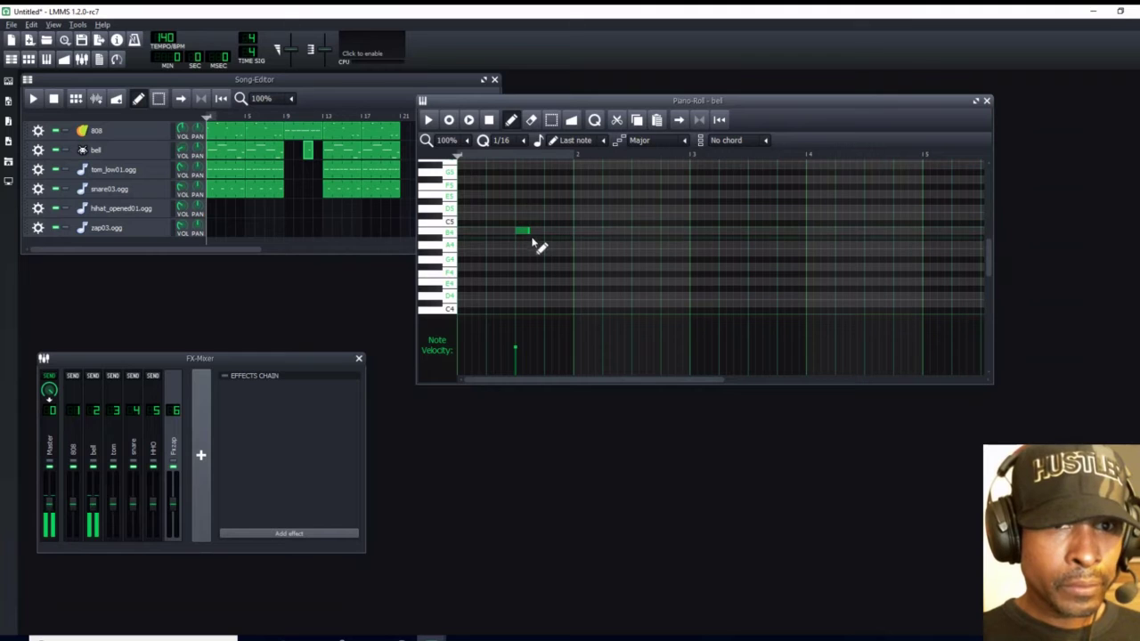
pyautogui.click(532, 233)
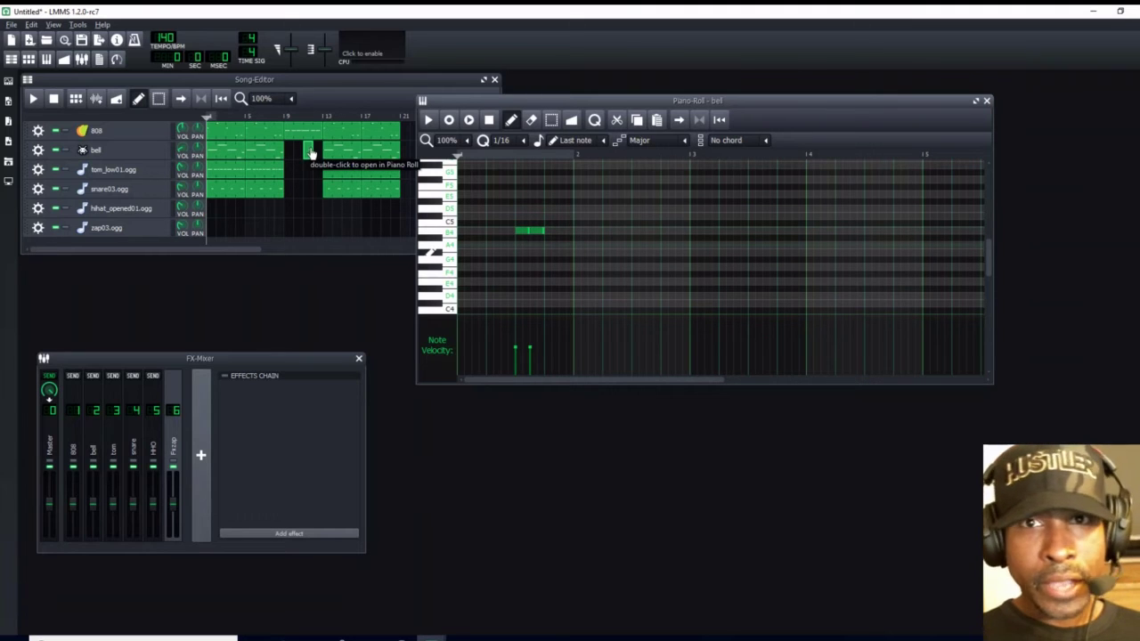
# Create an open hi-hat pattern at bar 8 of the song with a one-beat A4 note on its beat 4, and close the piano roll
pyautogui.click(986, 102)
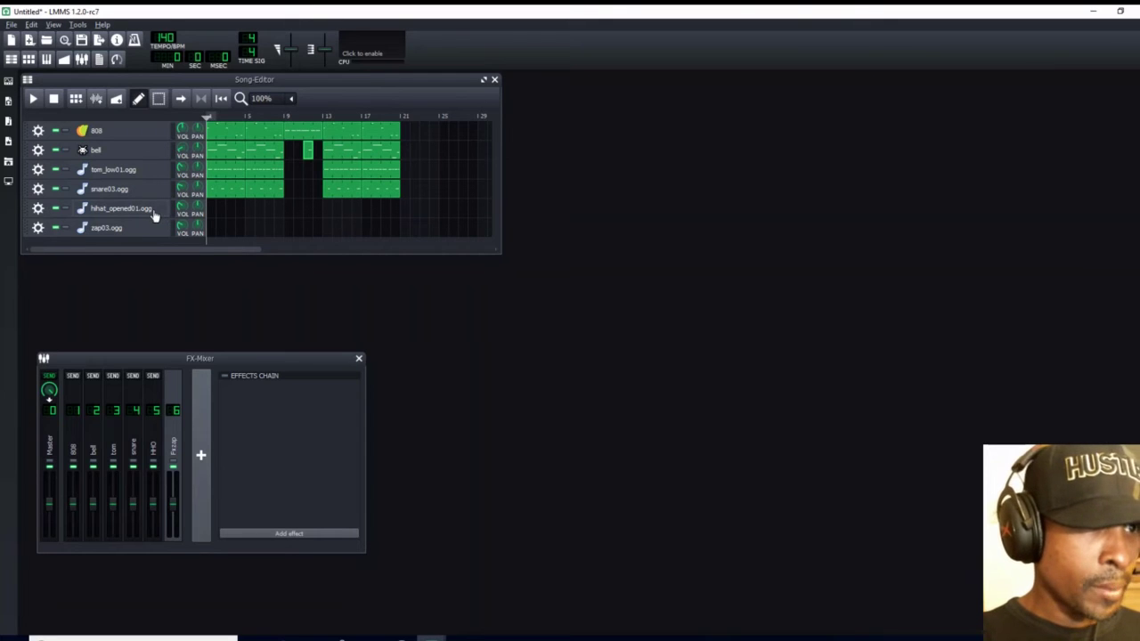
pyautogui.doubleClick(277, 214)
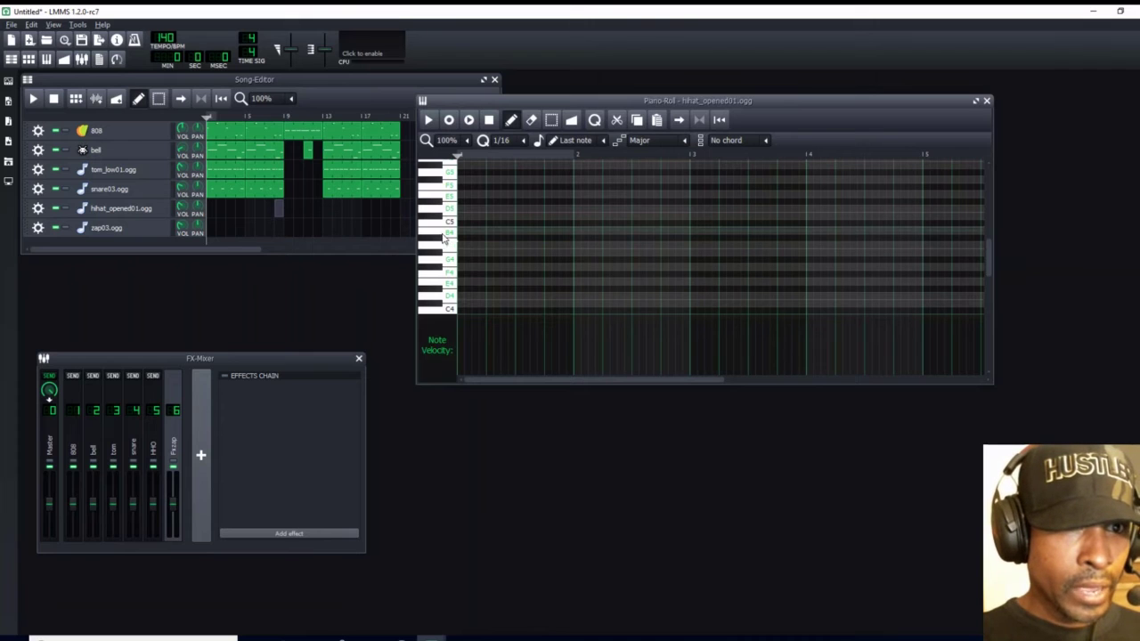
pyautogui.click(546, 246)
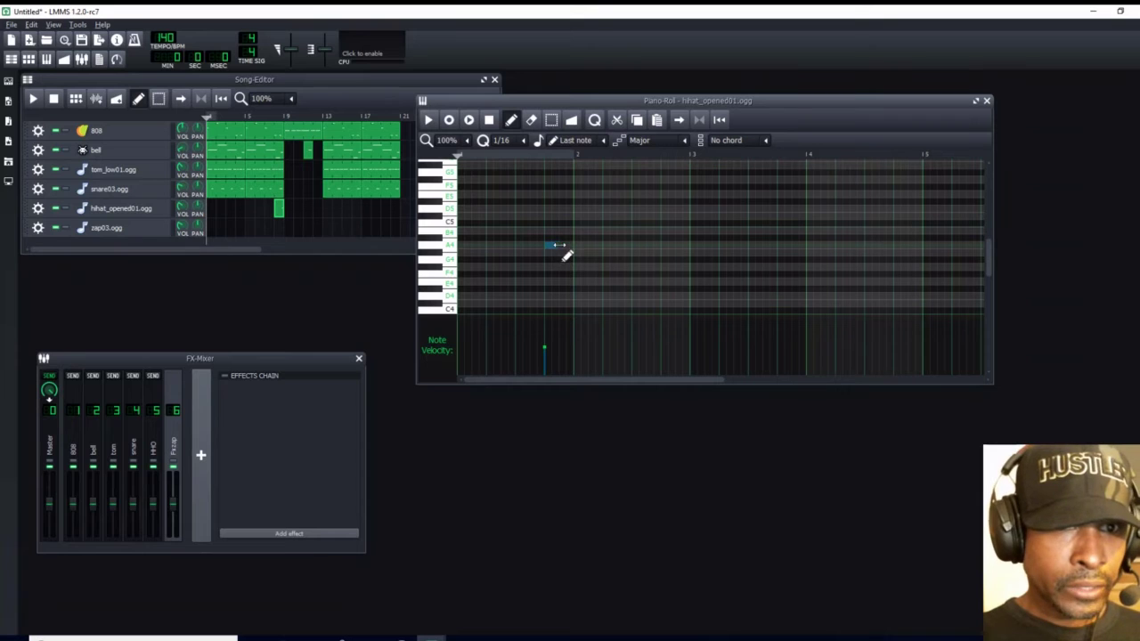
pyautogui.moveTo(563, 253); pyautogui.dragTo(575, 257)
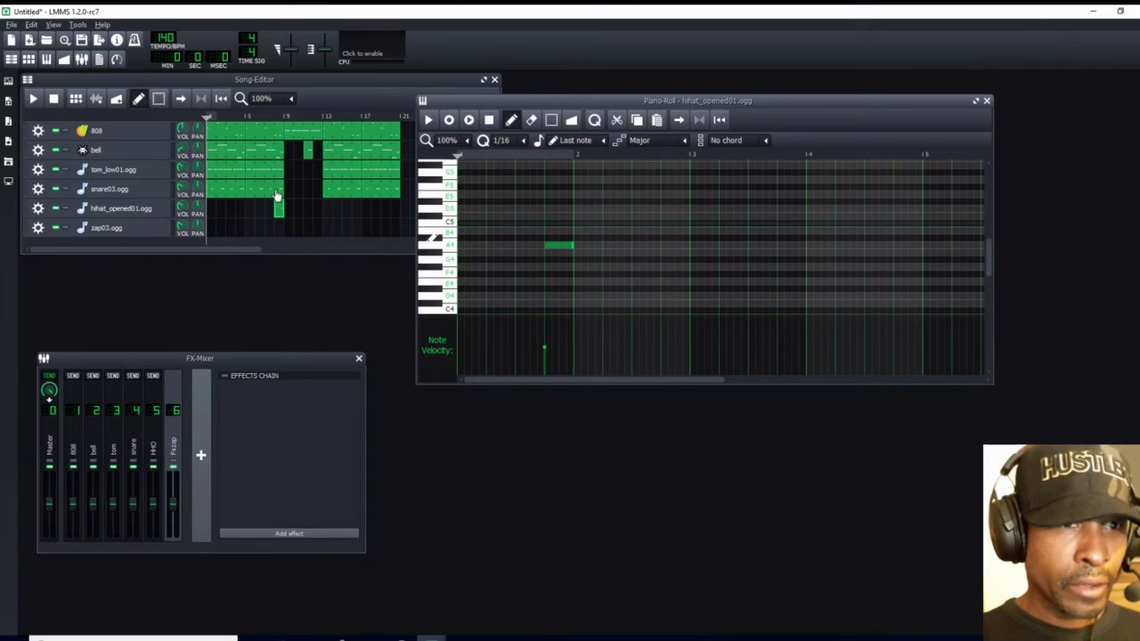
pyautogui.click(986, 101)
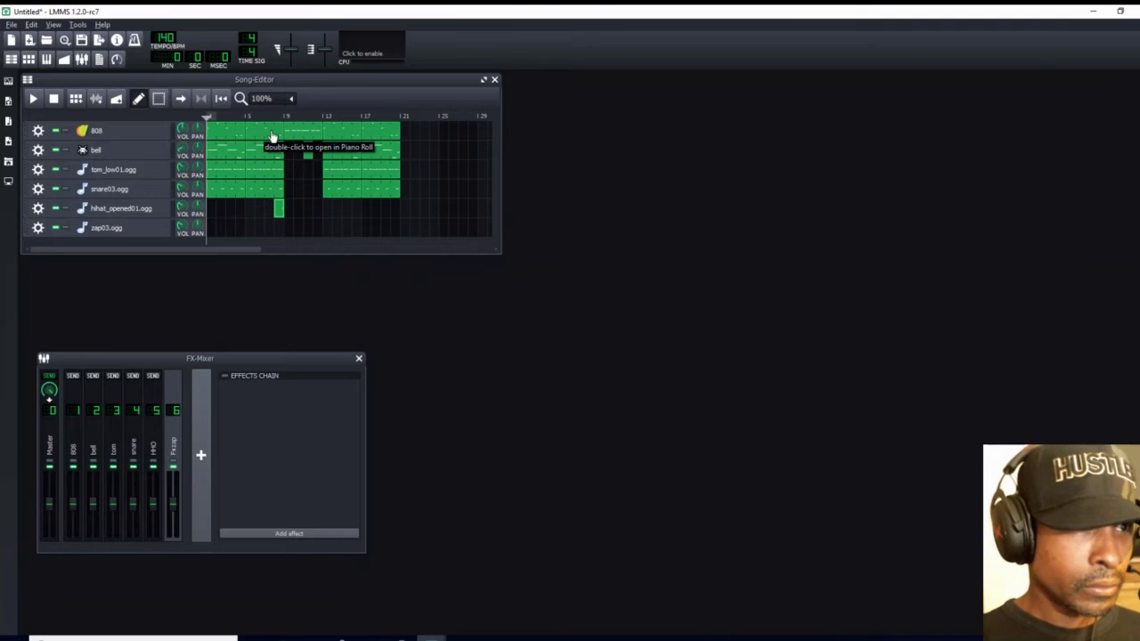
# Delete the final A4 note, on beat 4 of bar 4, from the tom pattern covering song bars 5 to 8, and close the piano roll
pyautogui.doubleClick(268, 172)
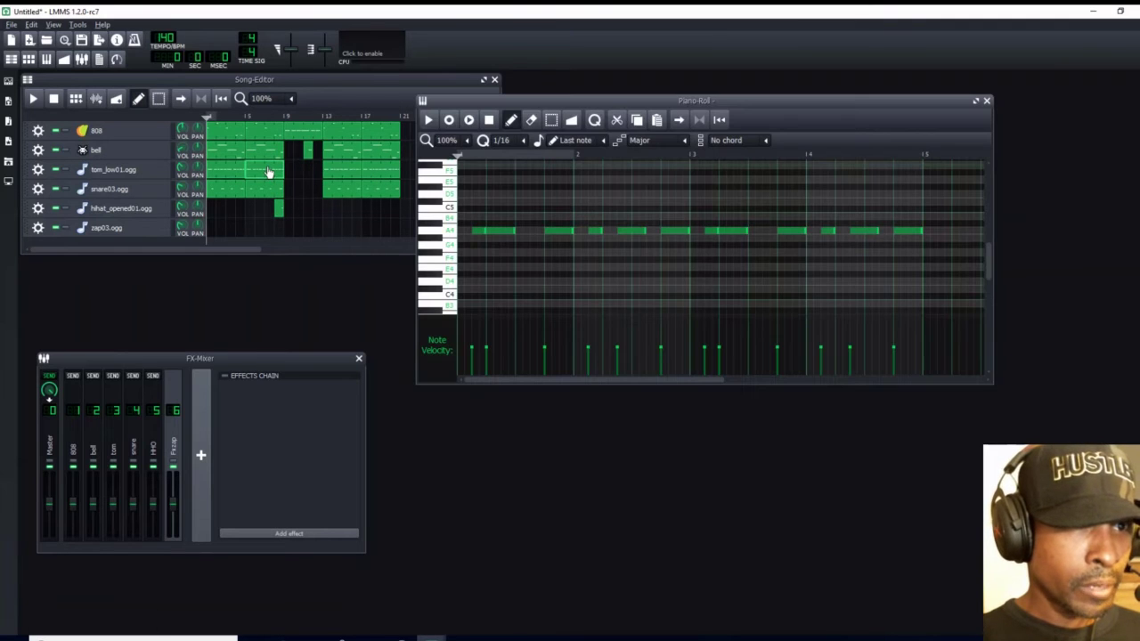
pyautogui.rightClick(907, 231)
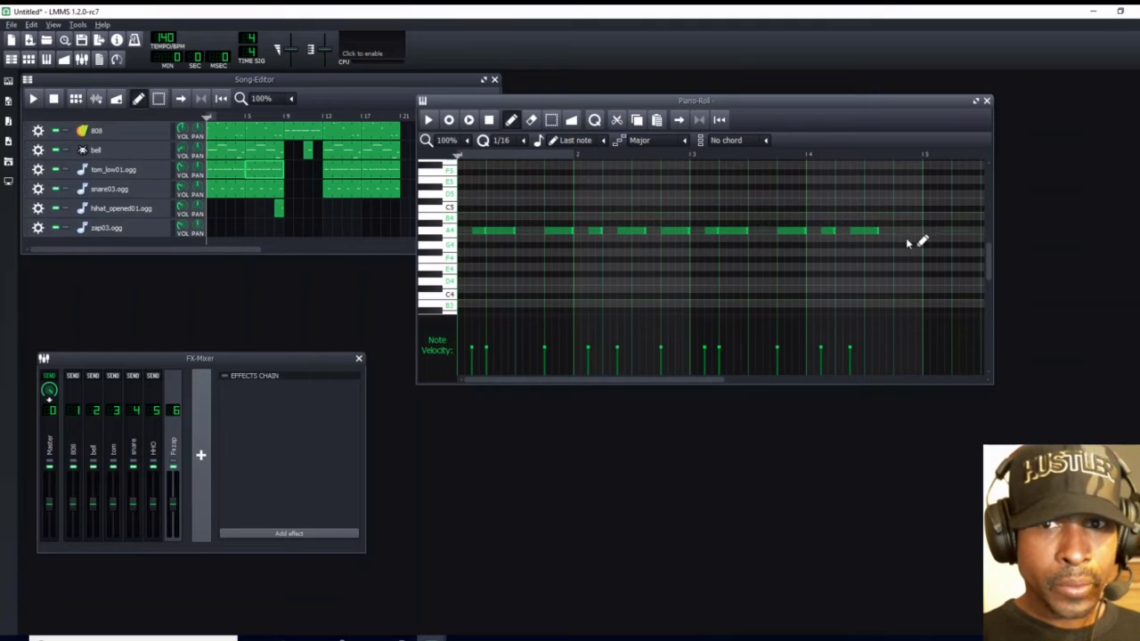
pyautogui.click(985, 100)
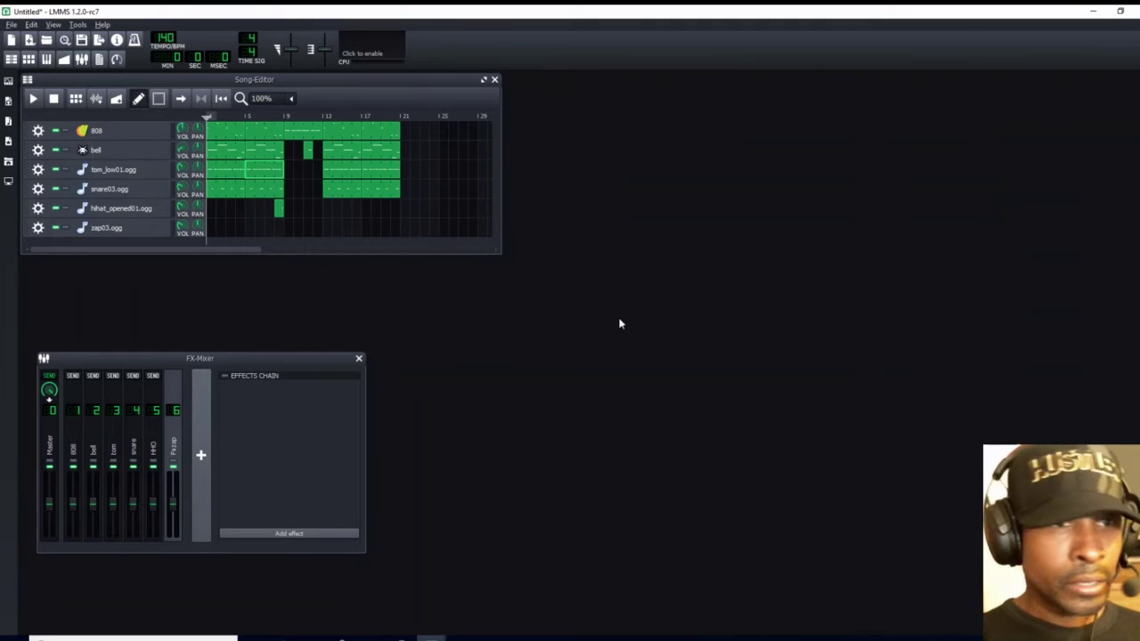
# Create a snare pattern at bar 9 with one-beat A4 notes on beat 3 of its first two bars, and close the piano roll
pyautogui.doubleClick(288, 190)
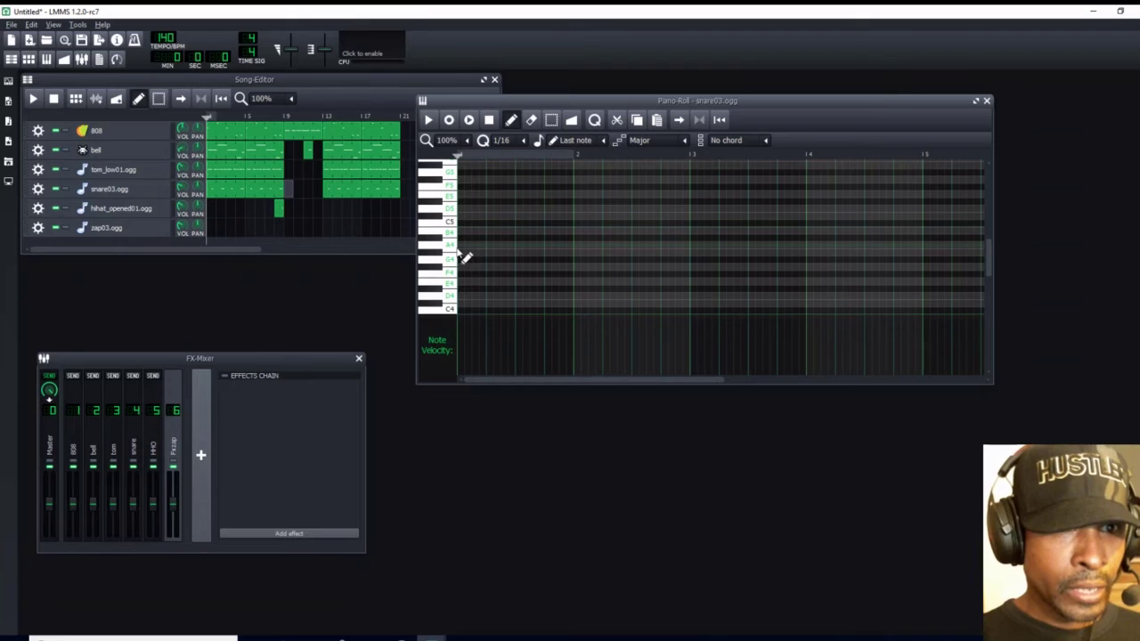
pyautogui.click(524, 247)
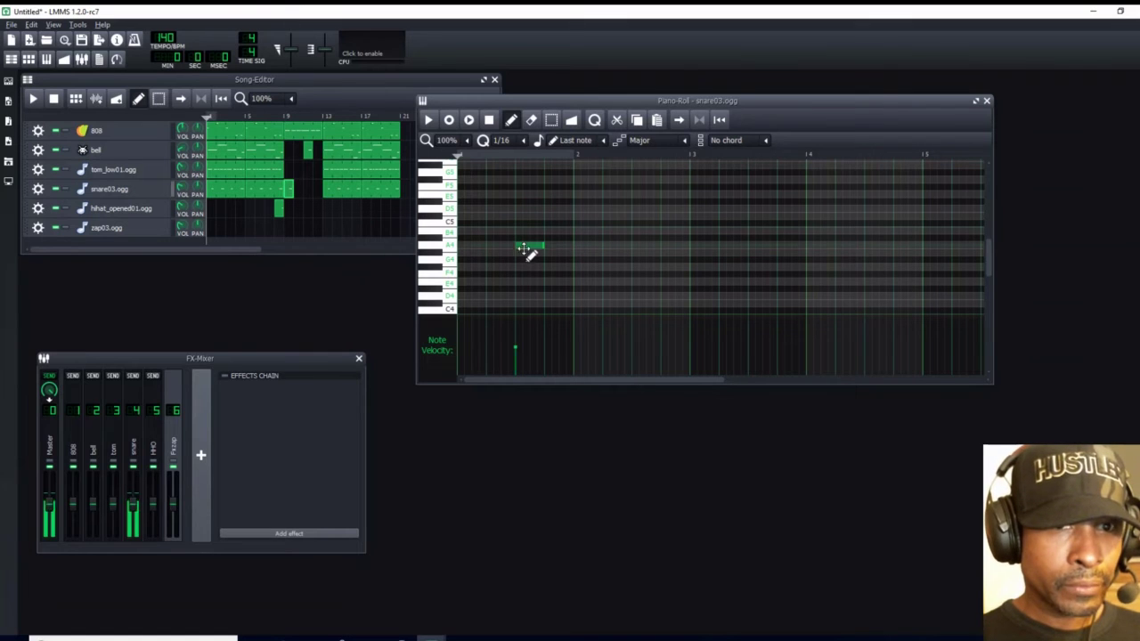
pyautogui.click(636, 246)
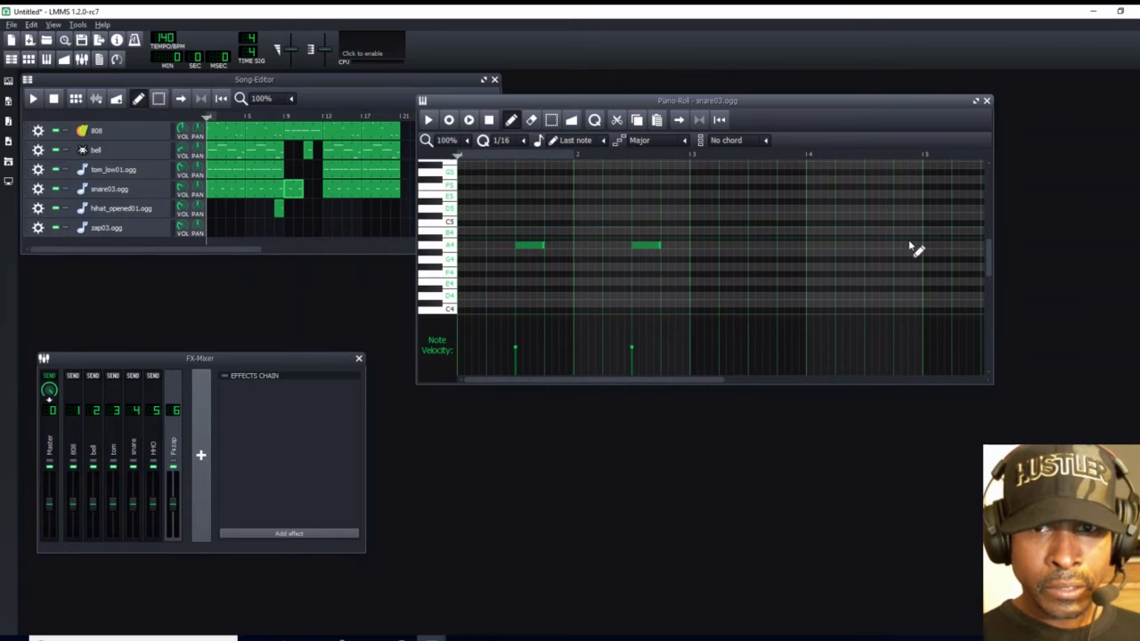
pyautogui.click(985, 102)
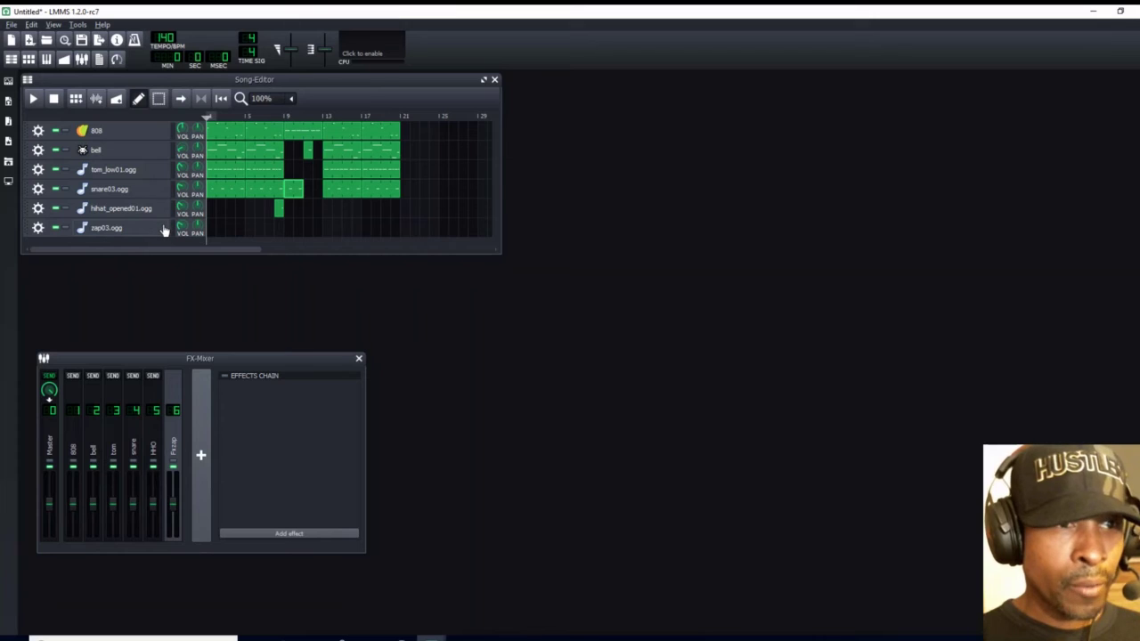
# Create a zap pattern at bar 9 of the song and add two consecutive eighth-length A4 notes from beat 3 of its bar 4
pyautogui.doubleClick(288, 231)
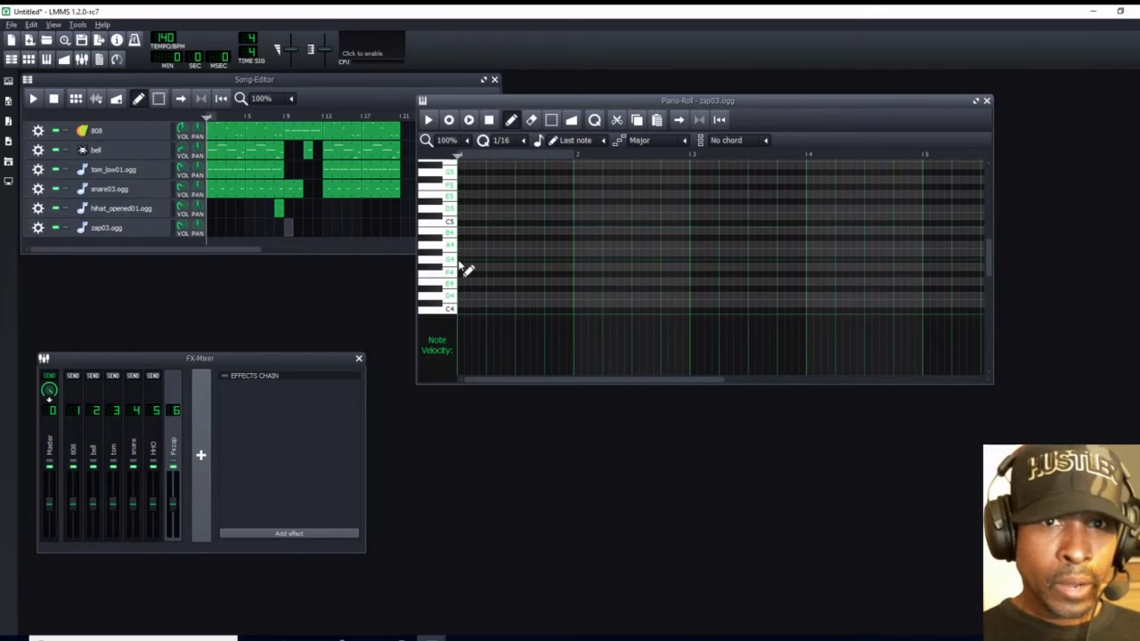
pyautogui.click(868, 244)
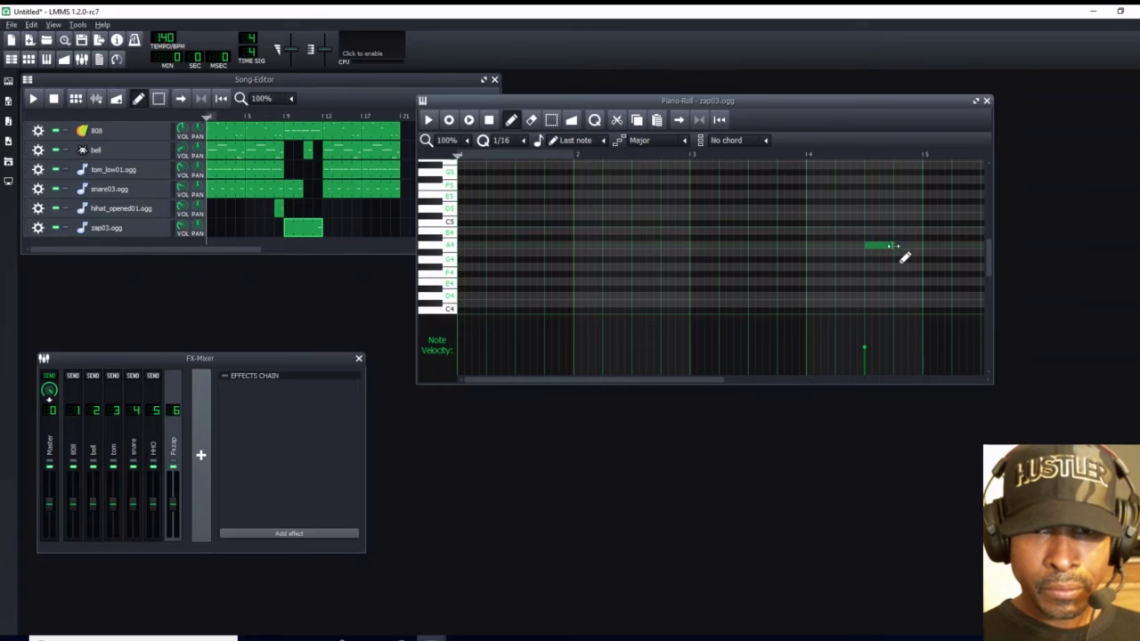
pyautogui.click(890, 245)
pyautogui.moveTo(893, 245); pyautogui.dragTo(881, 245)
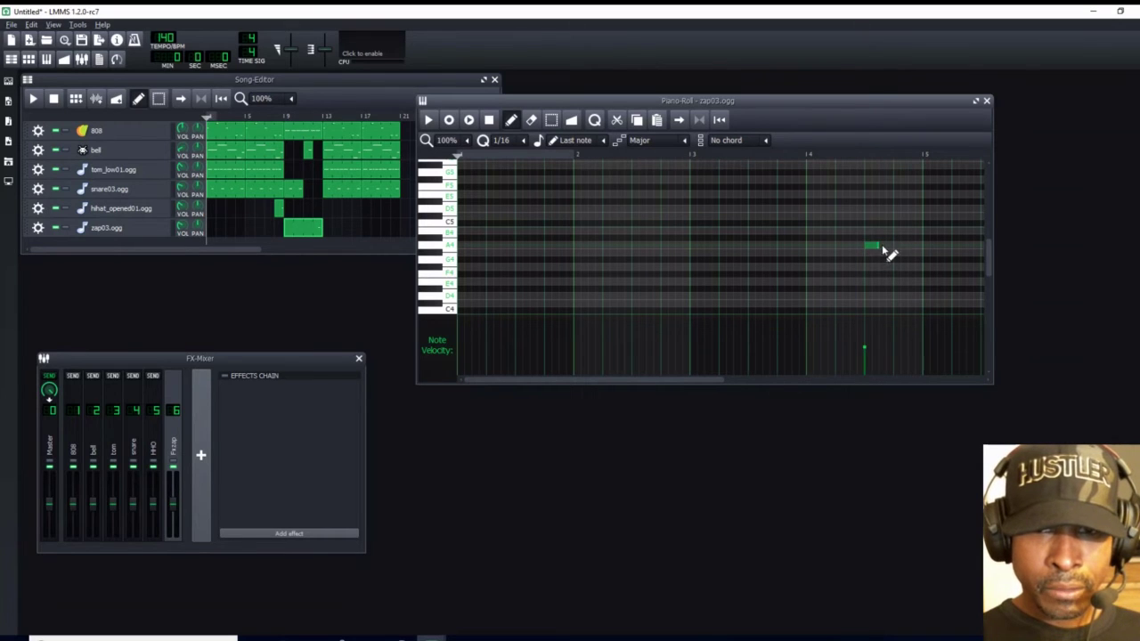
pyautogui.click(883, 247)
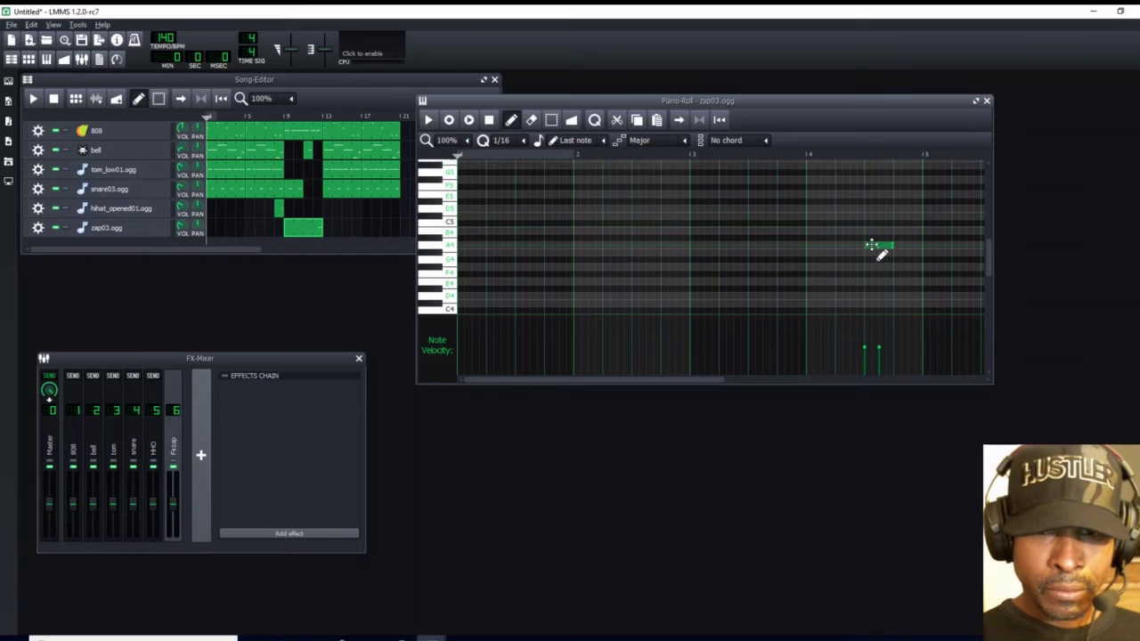
# Replace the zap notes with two consecutive sixteenth-length A4 notes in the second half of bar 4's beat 3, and play the pattern back
pyautogui.rightClick(873, 246)
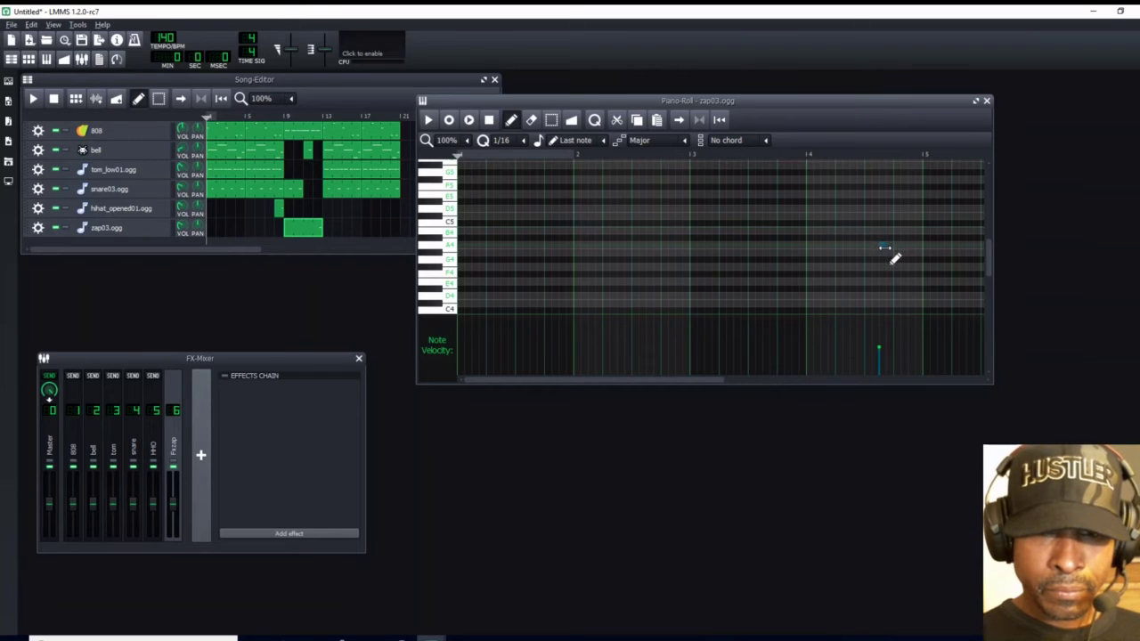
pyautogui.click(888, 247)
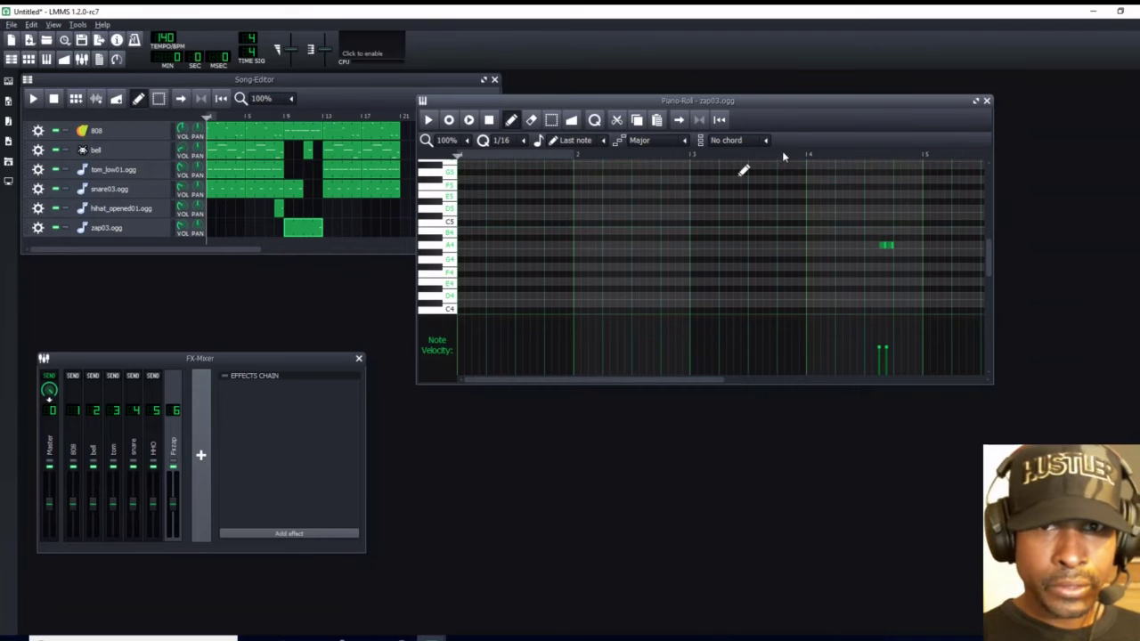
pyautogui.click(427, 120)
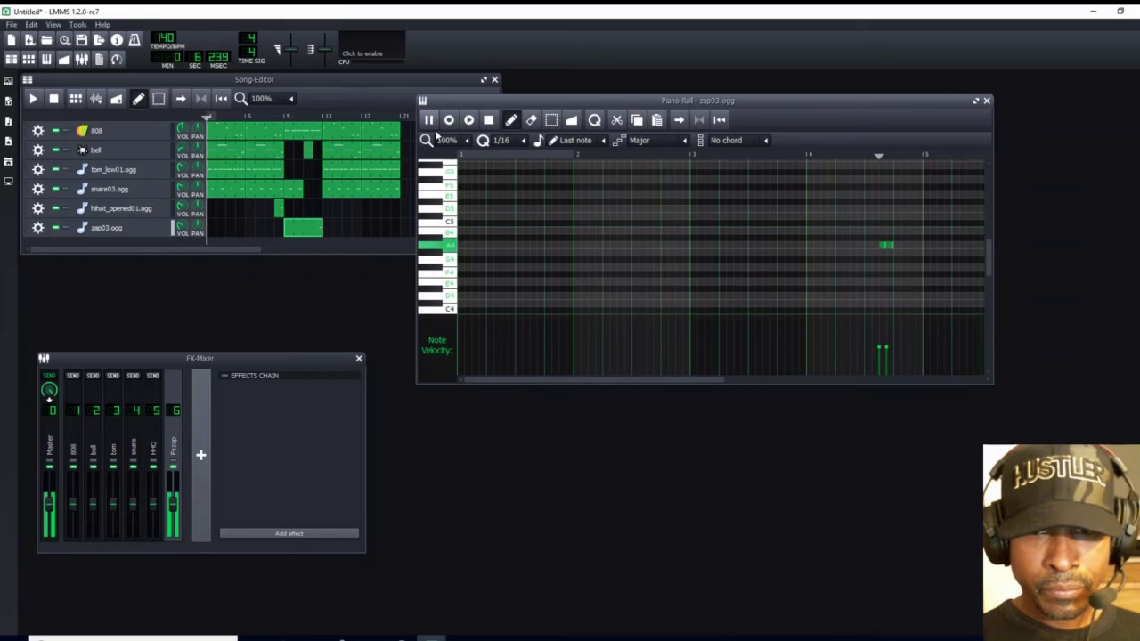
pyautogui.click(486, 120)
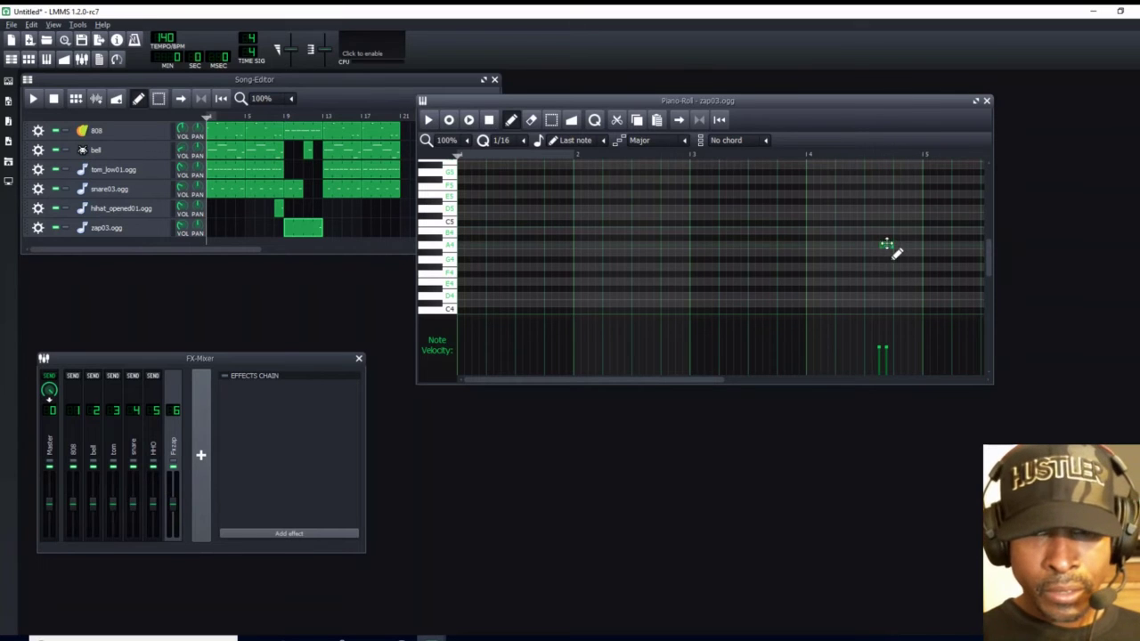
# Rework the zap notes into two consecutive eighth-length A4 notes from beat 3 of bar 4, and play the pattern back from bar 4
pyautogui.moveTo(879, 243); pyautogui.dragTo(875, 247)
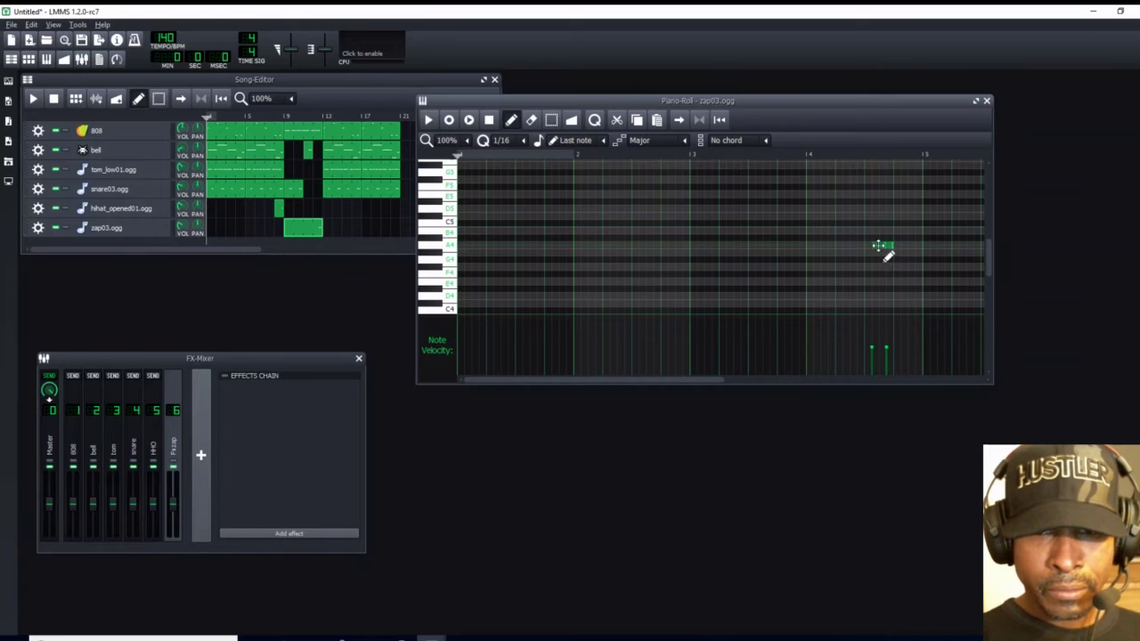
pyautogui.moveTo(874, 247); pyautogui.dragTo(868, 246)
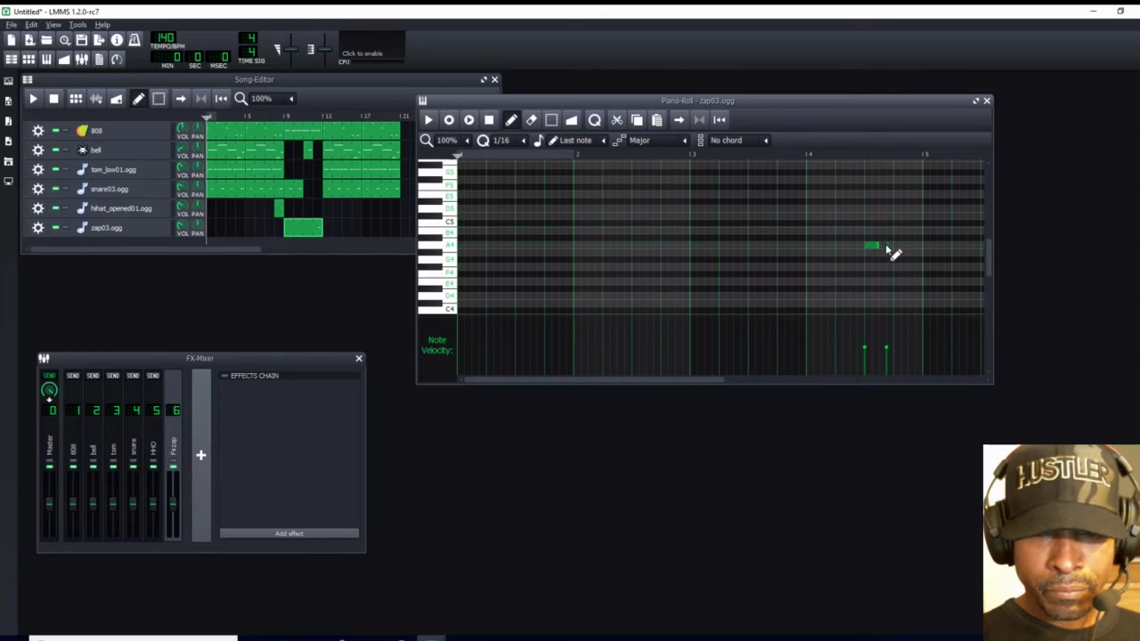
pyautogui.rightClick(885, 247)
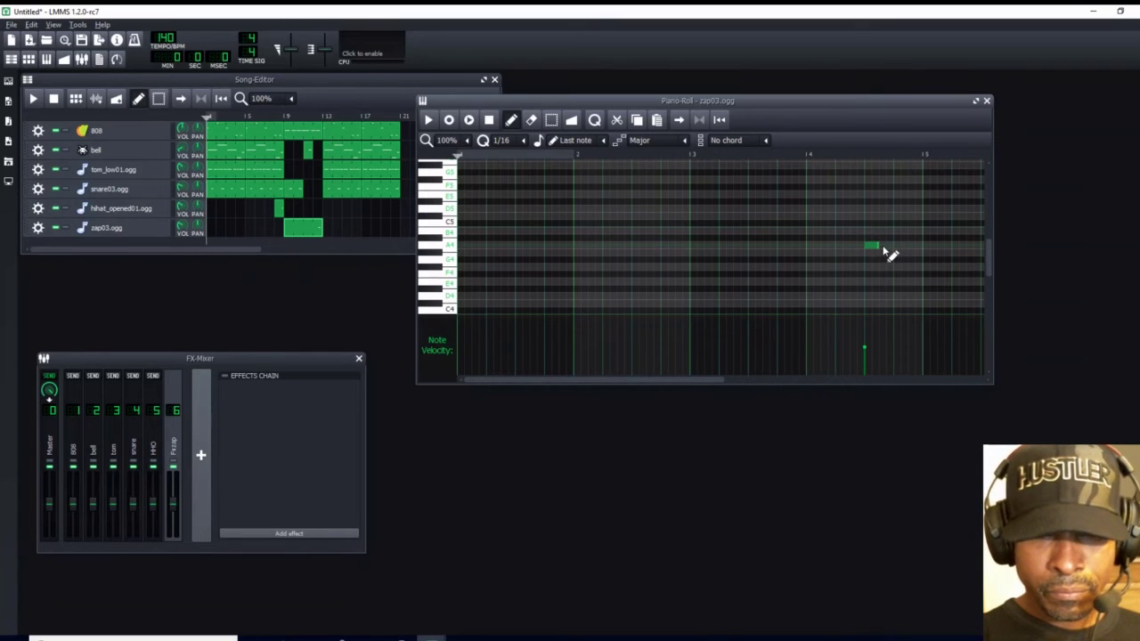
pyautogui.click(881, 247)
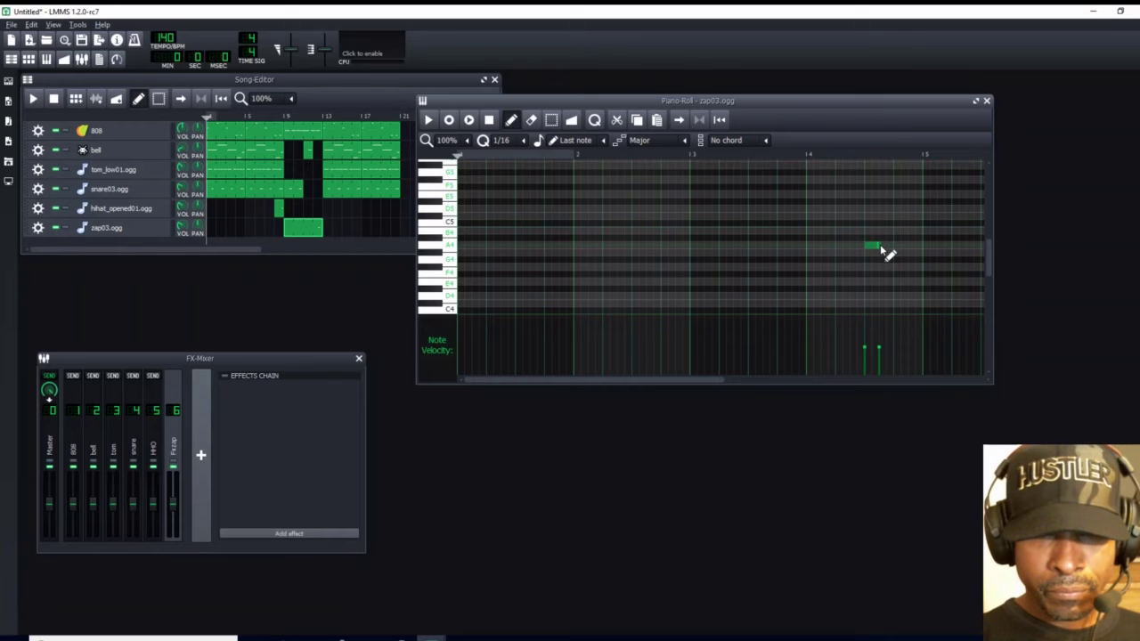
pyautogui.moveTo(881, 244); pyautogui.dragTo(898, 246)
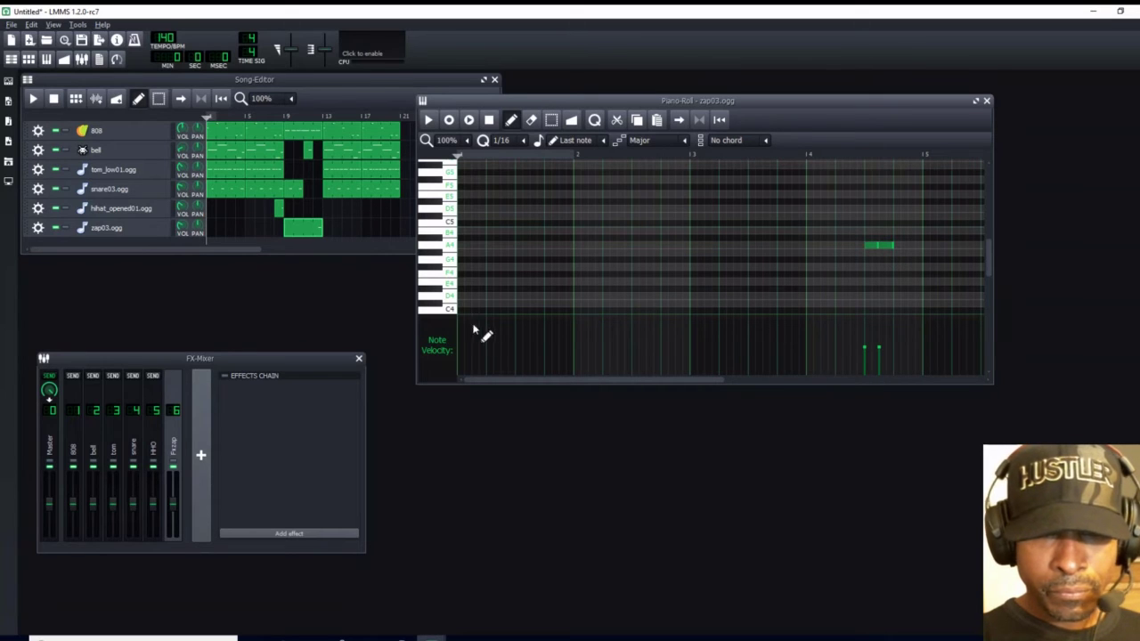
pyautogui.click(842, 157)
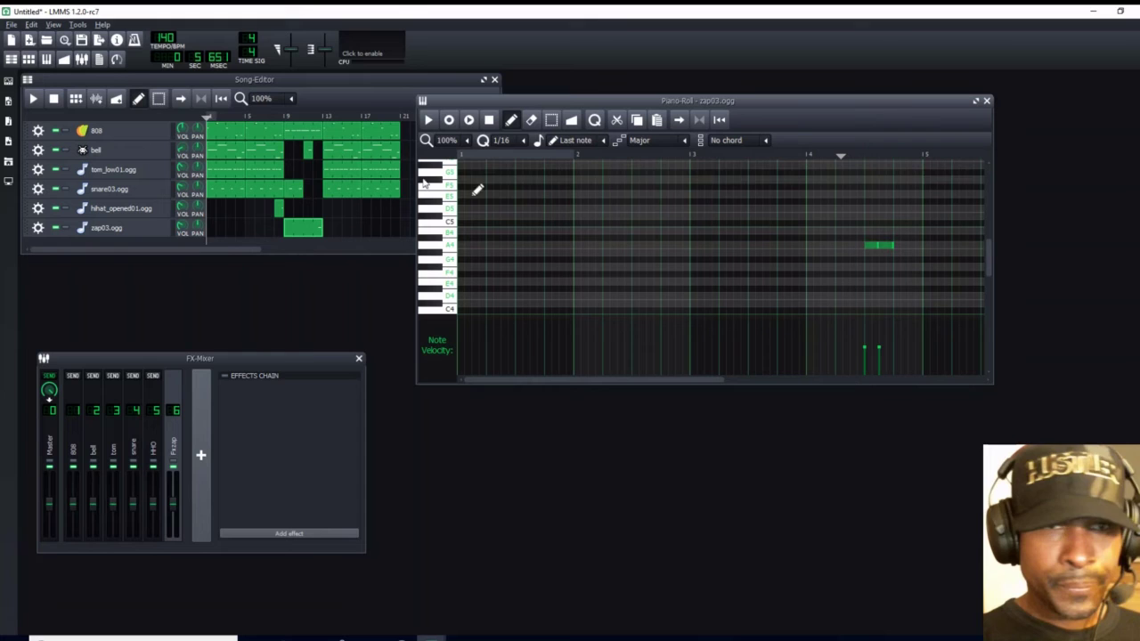
pyautogui.click(430, 120)
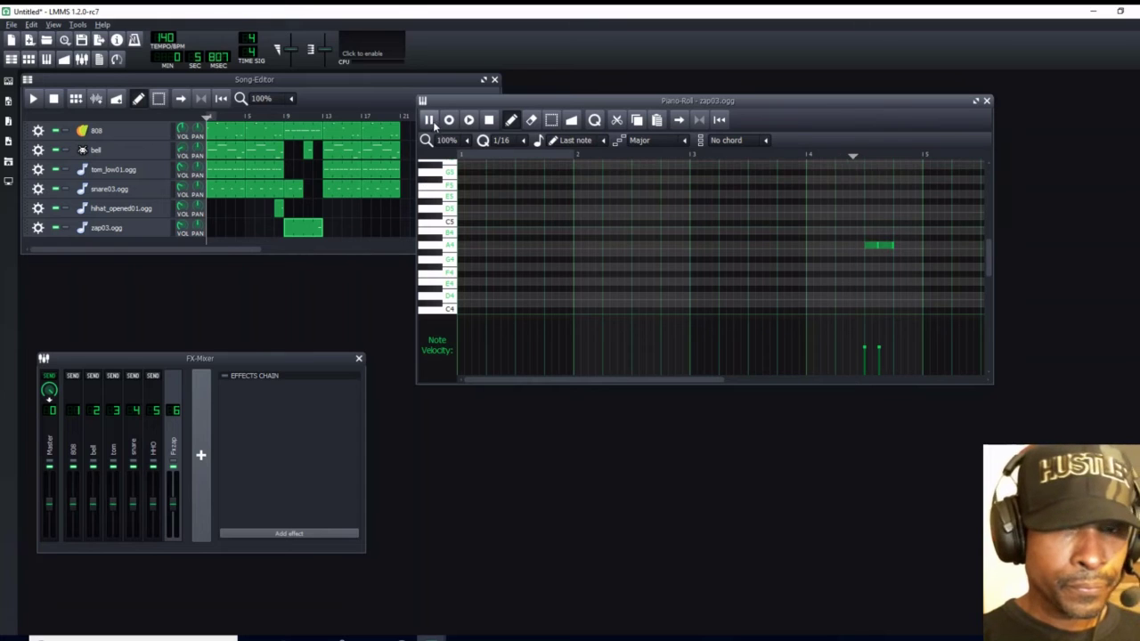
pyautogui.click(489, 120)
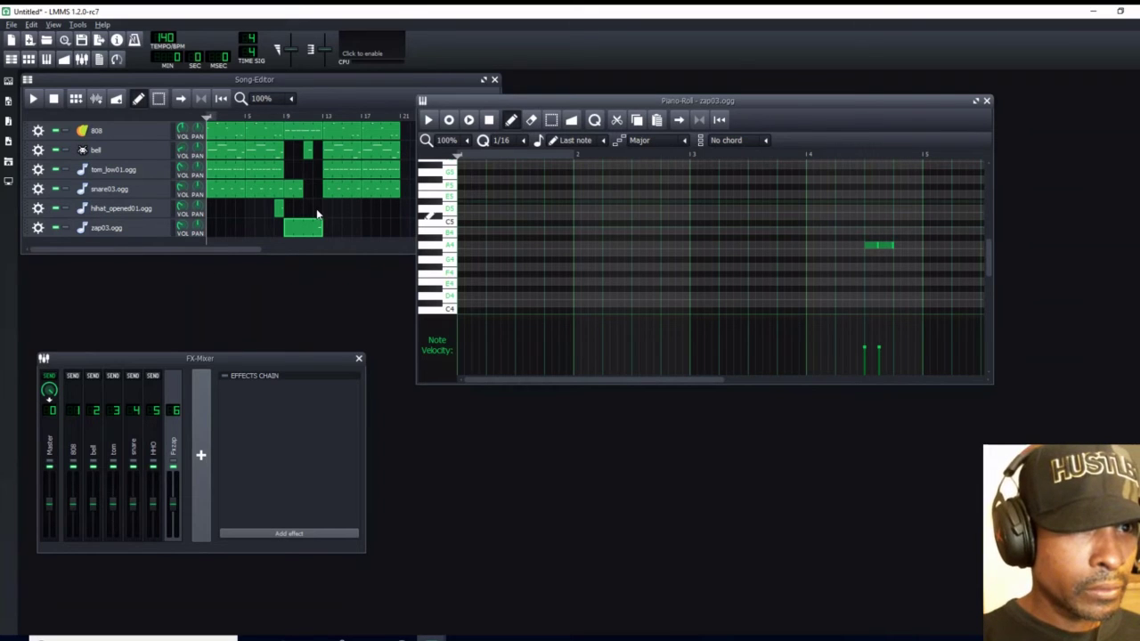
# Create an open hi-hat pattern at bar 12 of the song and draw a one-beat A4 note on beat 4 of its first bar
pyautogui.doubleClick(317, 214)
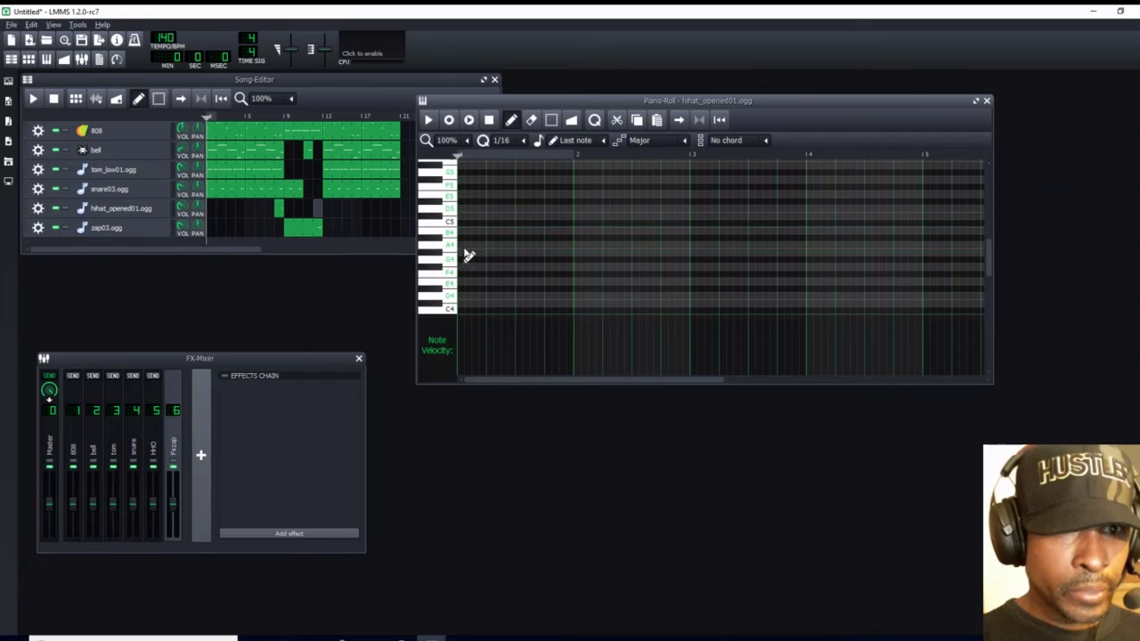
pyautogui.click(547, 245)
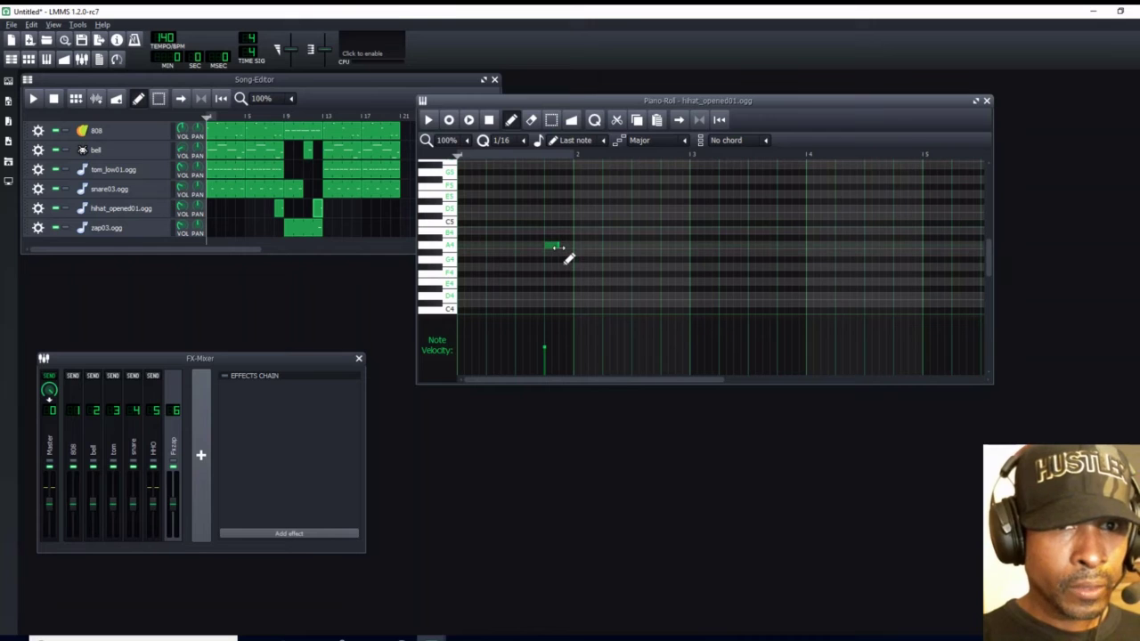
pyautogui.moveTo(559, 247); pyautogui.dragTo(583, 257)
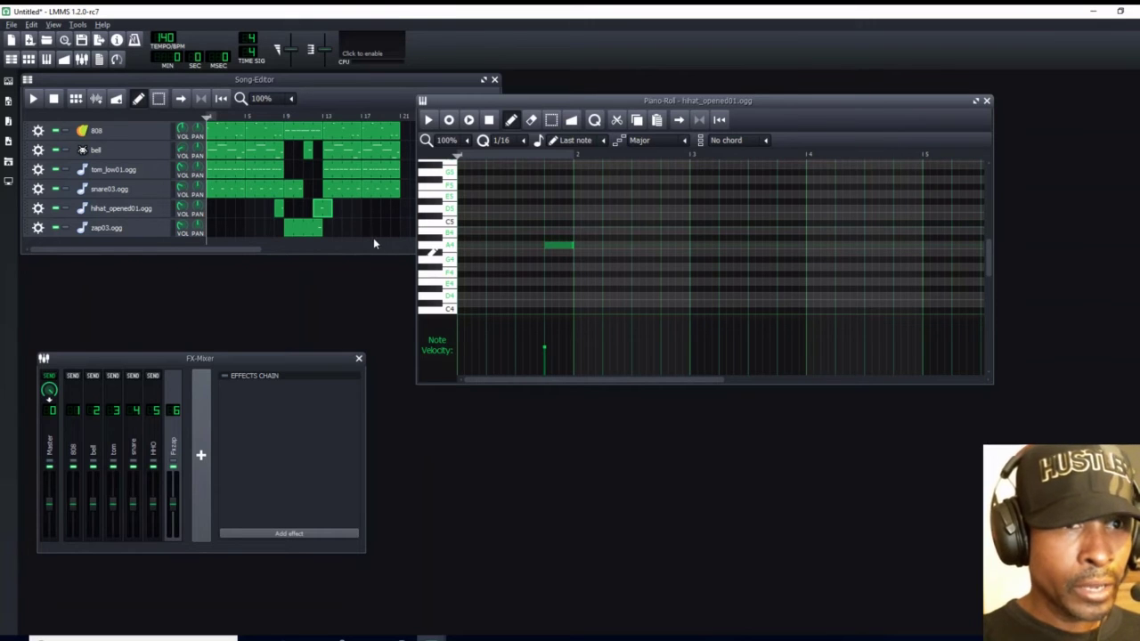
# Shorten the bar 12 hi-hat note to three quarters of a beat, close the piano roll, and play the whole song back
pyautogui.click(321, 210)
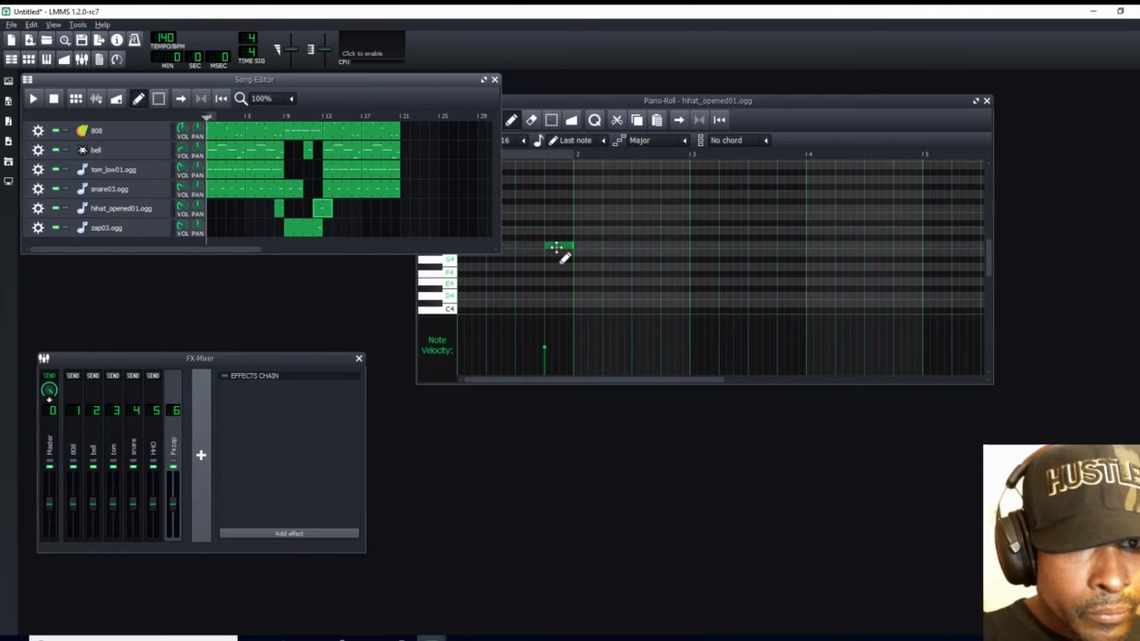
pyautogui.moveTo(582, 255); pyautogui.dragTo(563, 248)
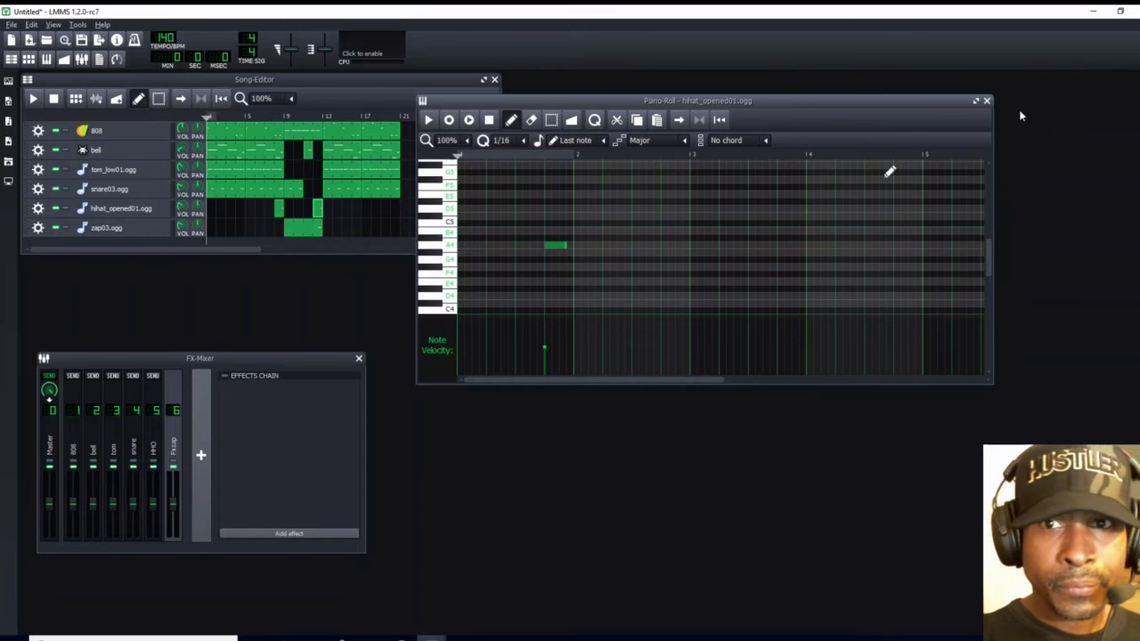
pyautogui.click(985, 101)
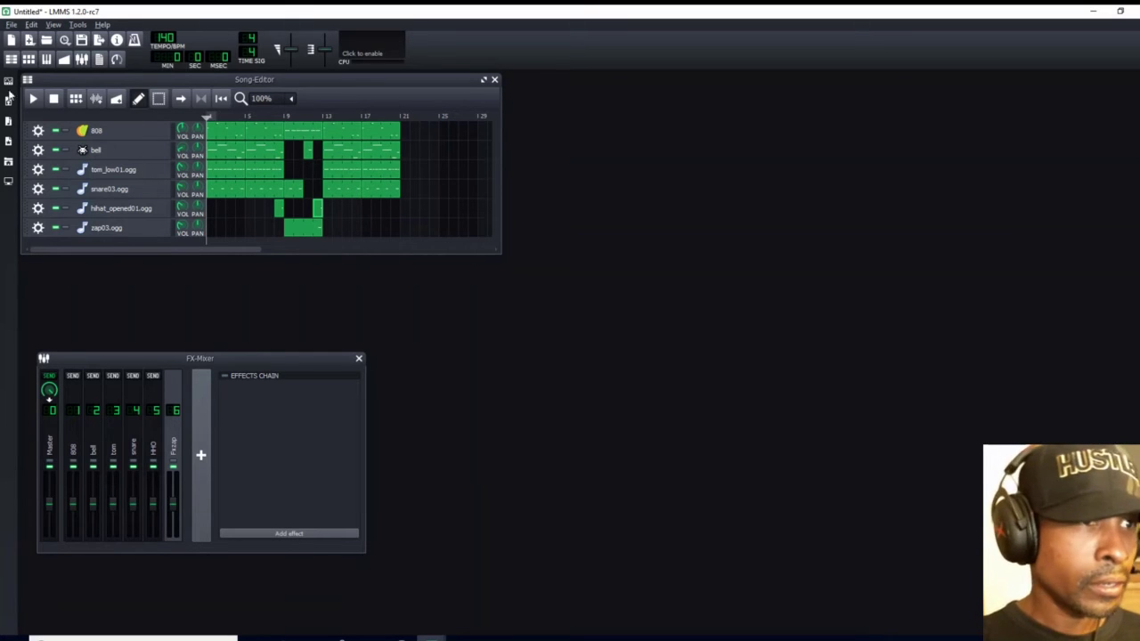
pyautogui.click(33, 99)
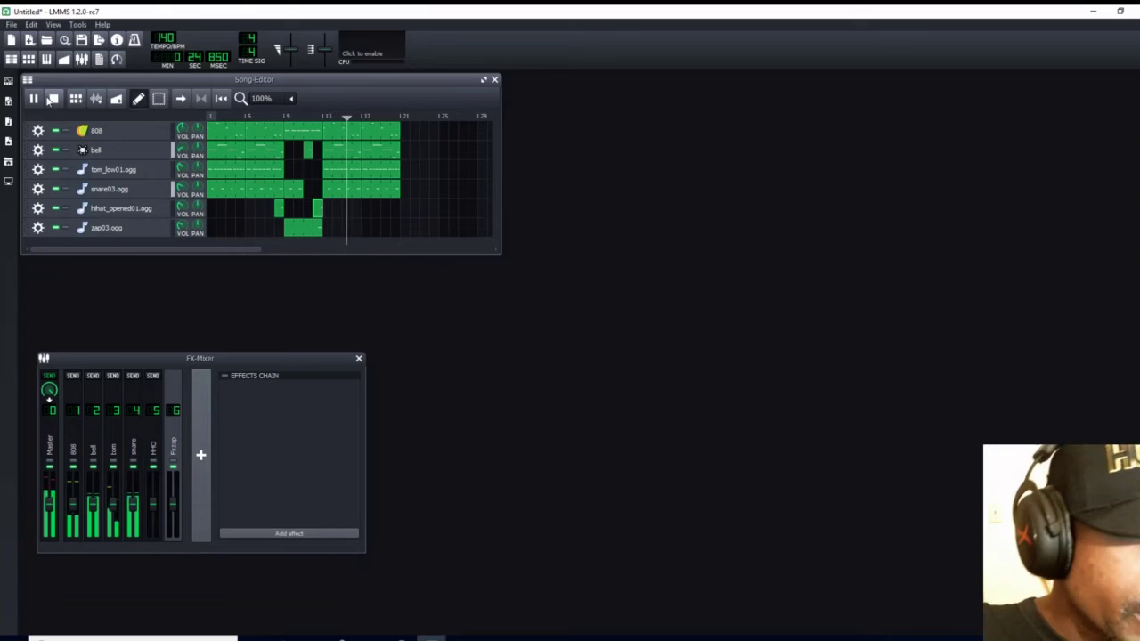
# Stop playback and check the song time at bar 21 and at bar 9
pyautogui.click(52, 99)
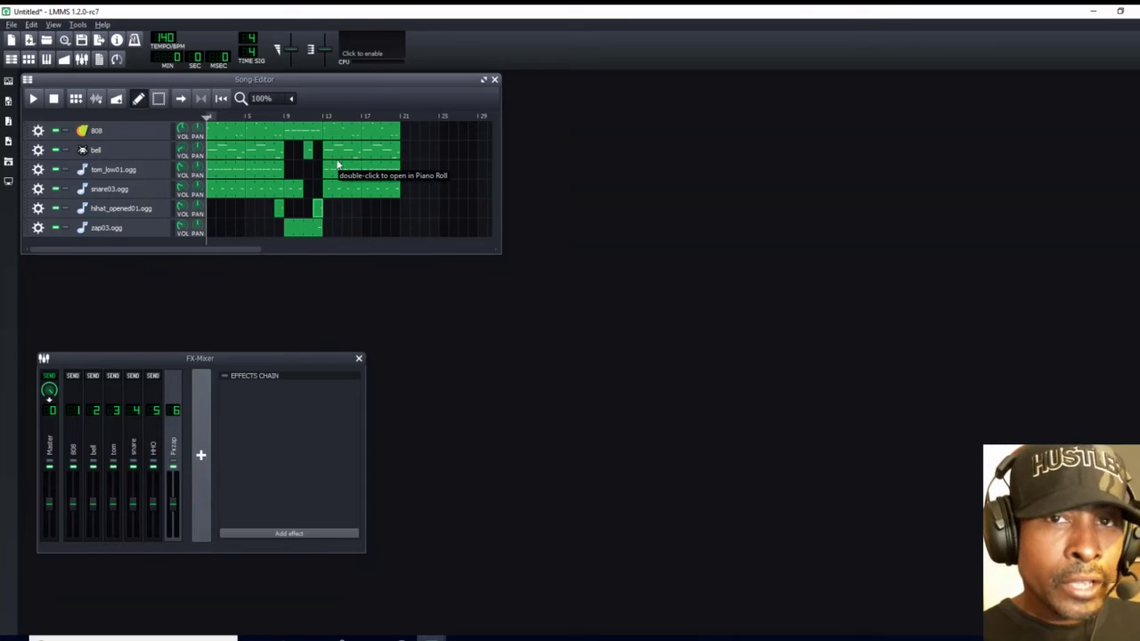
pyautogui.click(401, 115)
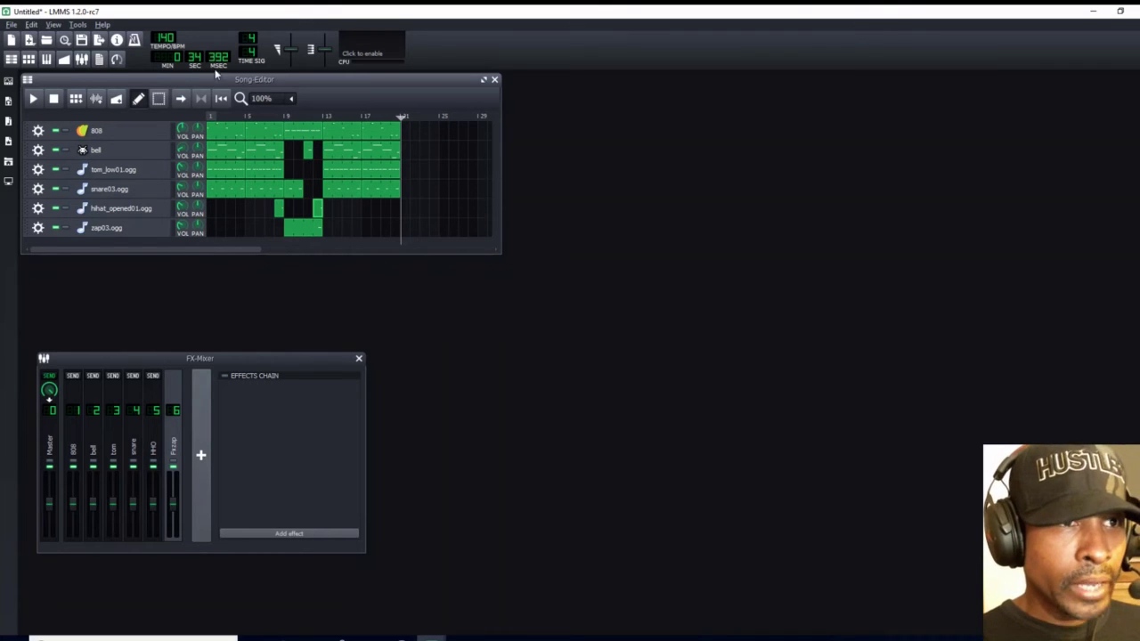
pyautogui.click(283, 116)
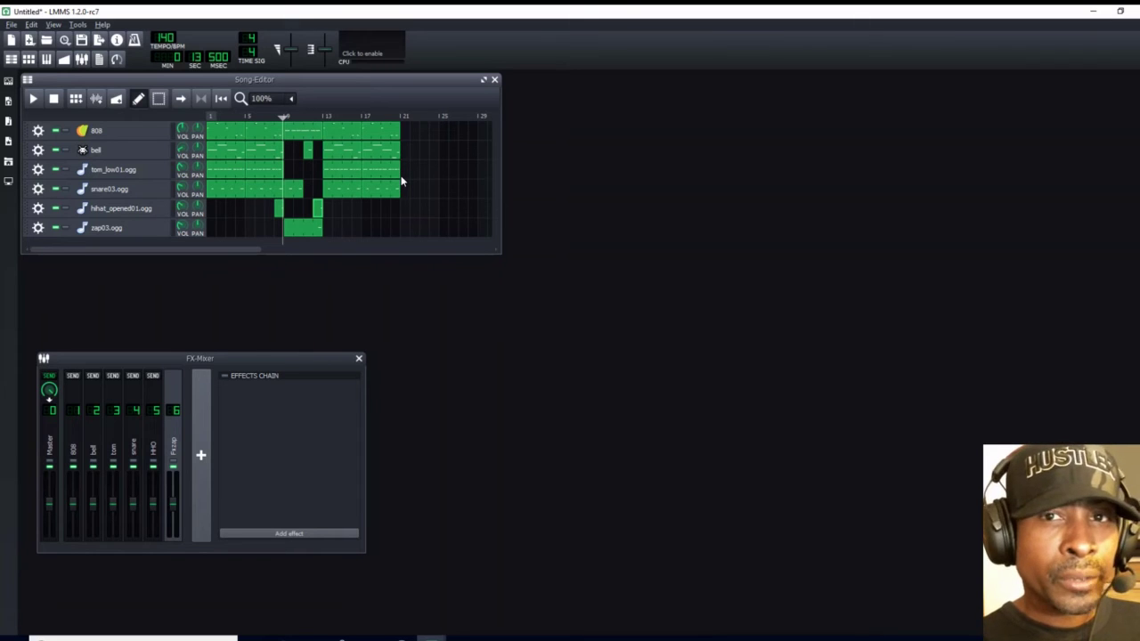
# Move the 808, bell, snare, hi-hat and zap transition patterns 12 bars later, so that the section starts at bar 21
pyautogui.moveTo(299, 138); pyautogui.dragTo(415, 144)
pyautogui.click(306, 154)
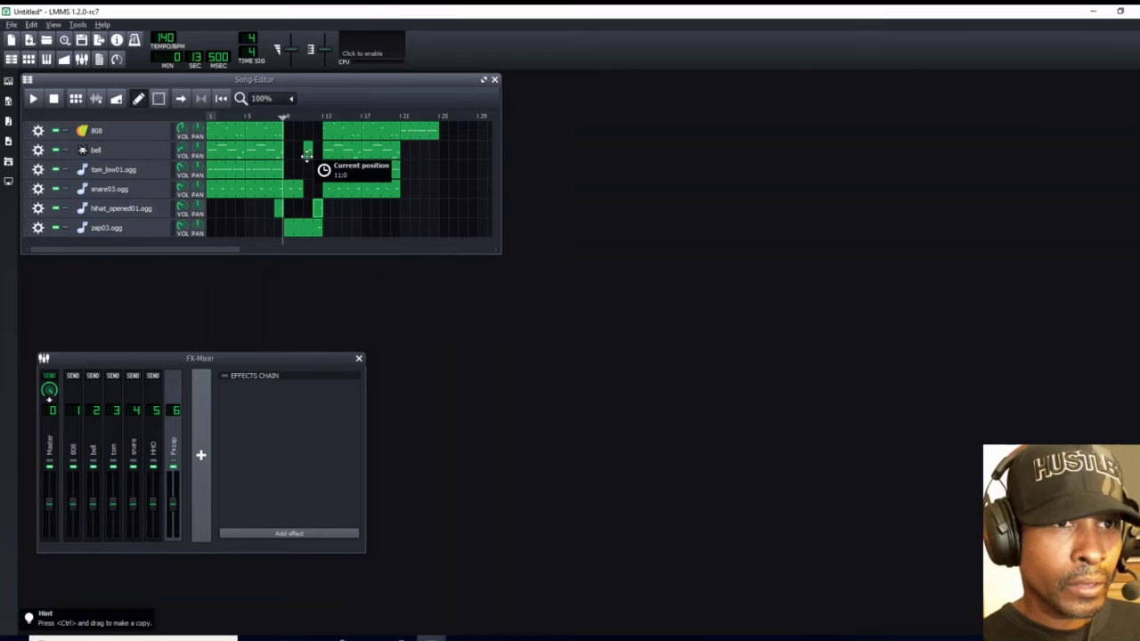
pyautogui.moveTo(306, 153); pyautogui.dragTo(422, 152)
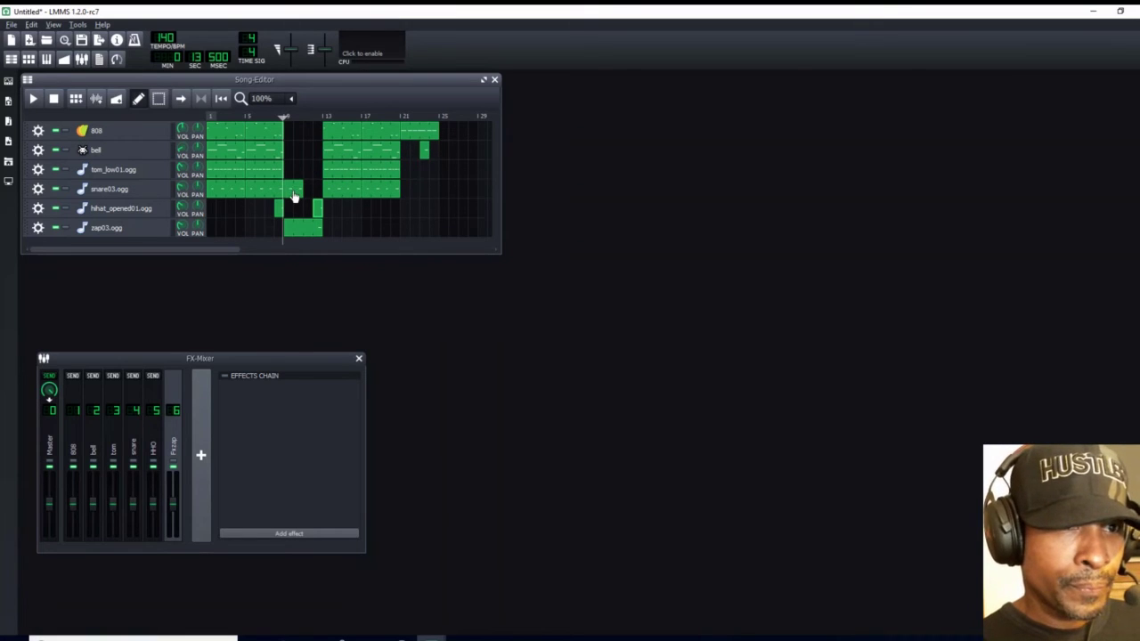
pyautogui.moveTo(294, 194); pyautogui.dragTo(409, 190)
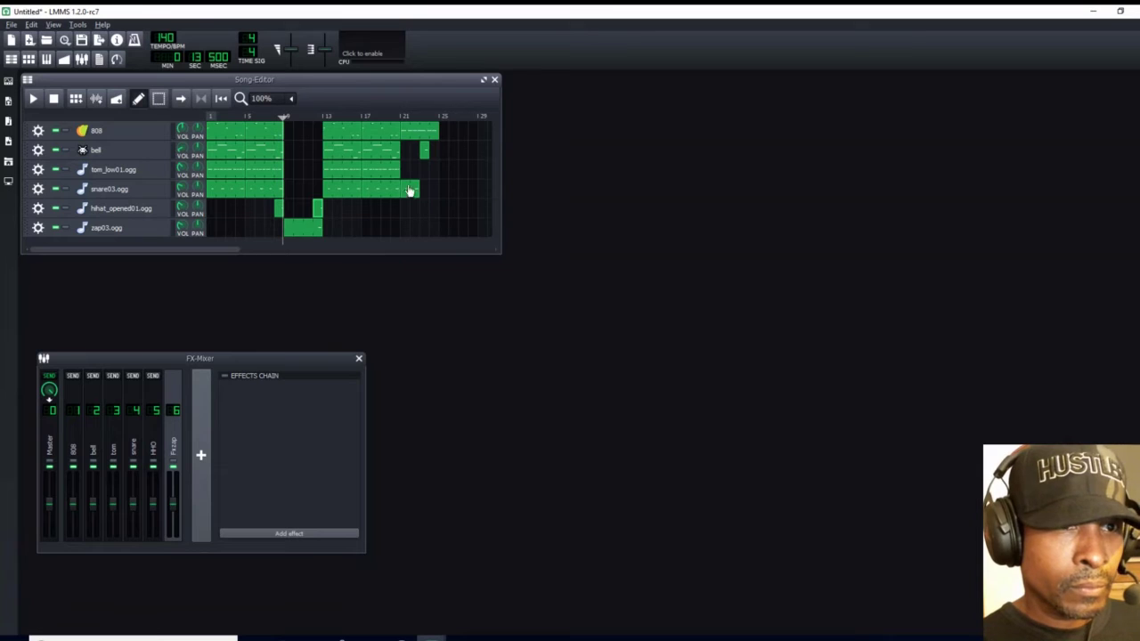
pyautogui.moveTo(317, 208); pyautogui.dragTo(433, 208)
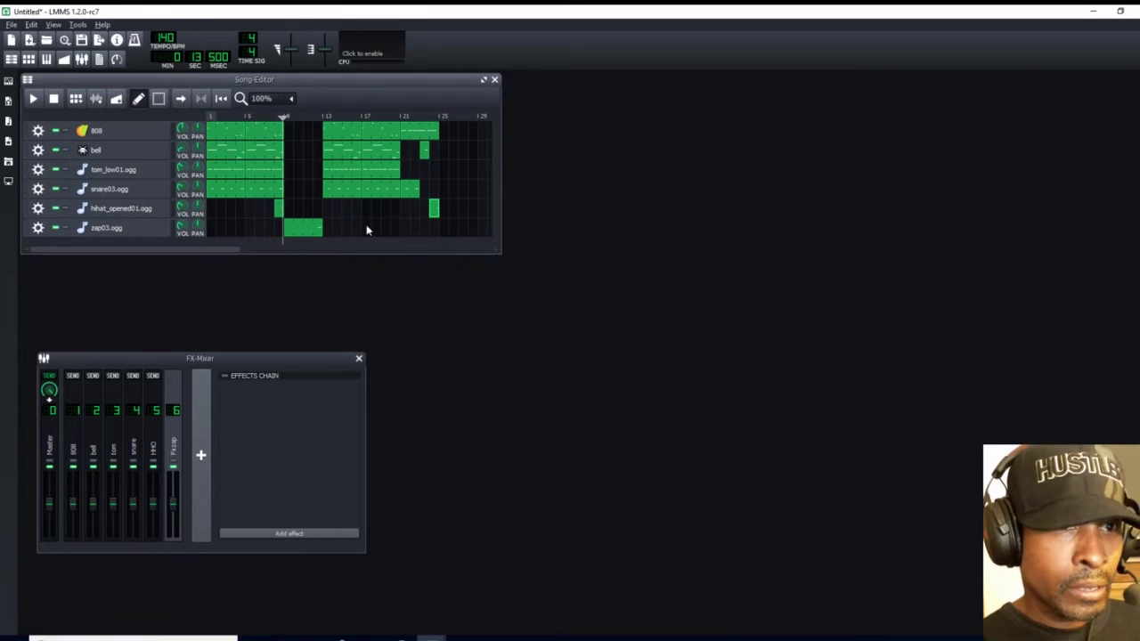
pyautogui.moveTo(301, 228); pyautogui.dragTo(417, 228)
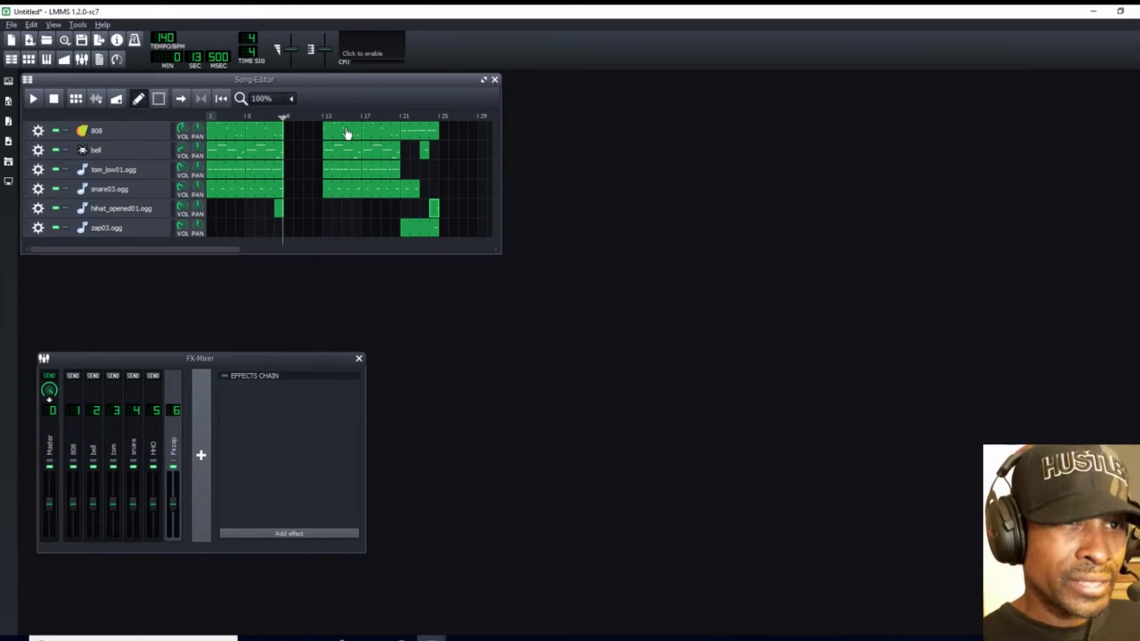
# Move the 808, bell, tom and snare patterns of bars 13 to 20 four bars earlier, starting at bar 9
pyautogui.moveTo(346, 135); pyautogui.dragTo(303, 189)
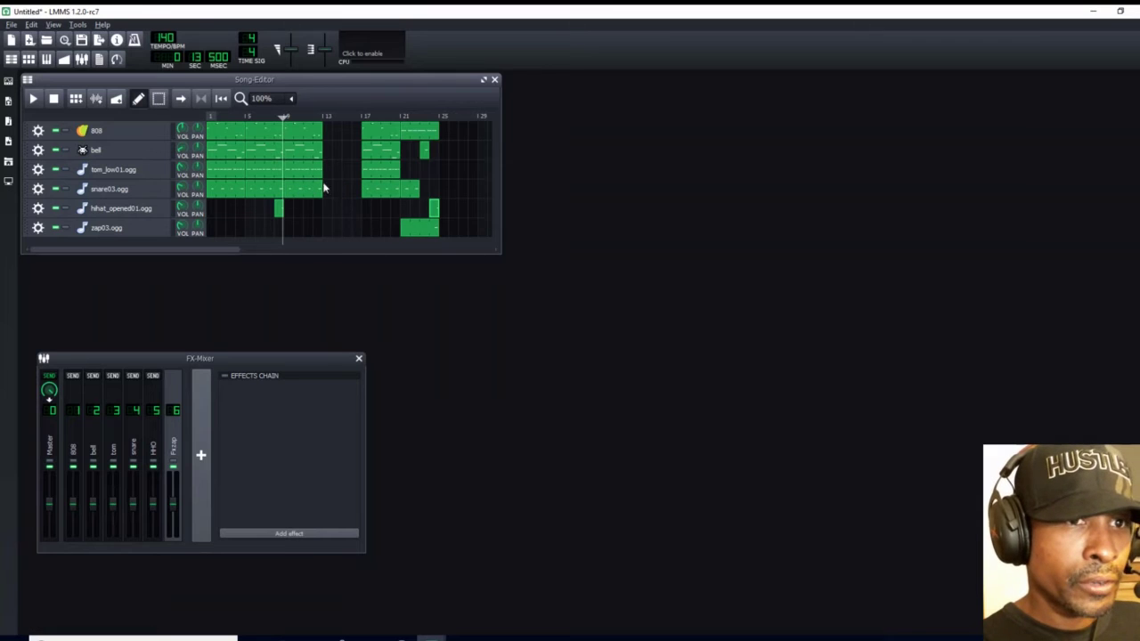
pyautogui.moveTo(382, 134); pyautogui.dragTo(346, 194)
# Move the 808, bell, snare and zap transition patterns to bar 17, and the open hi-hat pattern to bar 19
pyautogui.moveTo(424, 136); pyautogui.dragTo(366, 156)
pyautogui.moveTo(412, 190); pyautogui.dragTo(377, 189)
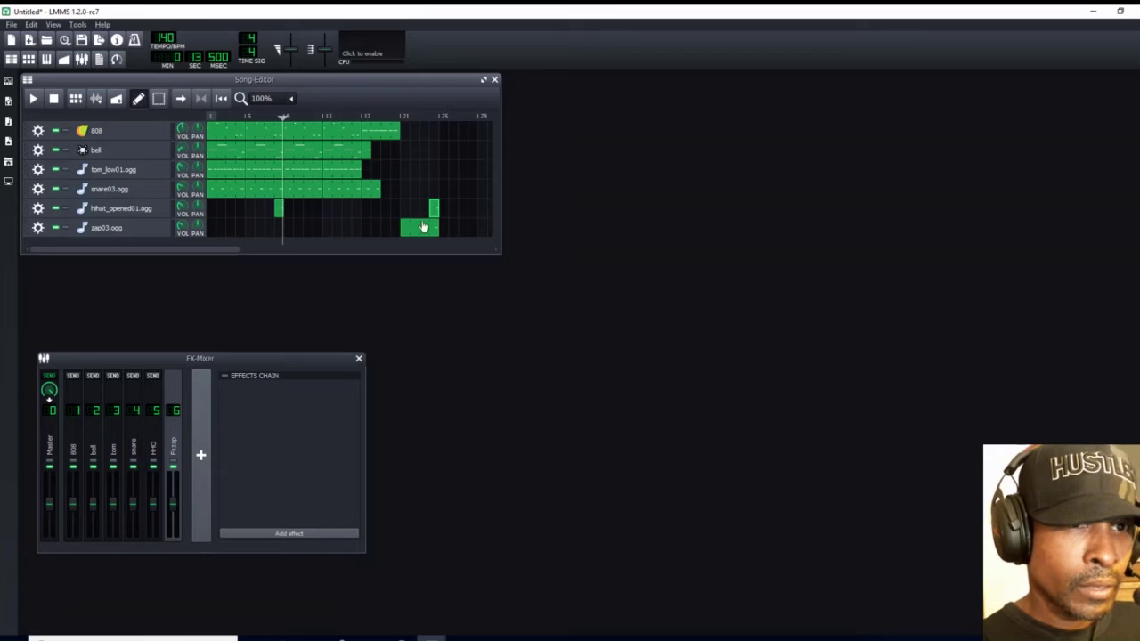
pyautogui.moveTo(423, 228); pyautogui.dragTo(386, 207)
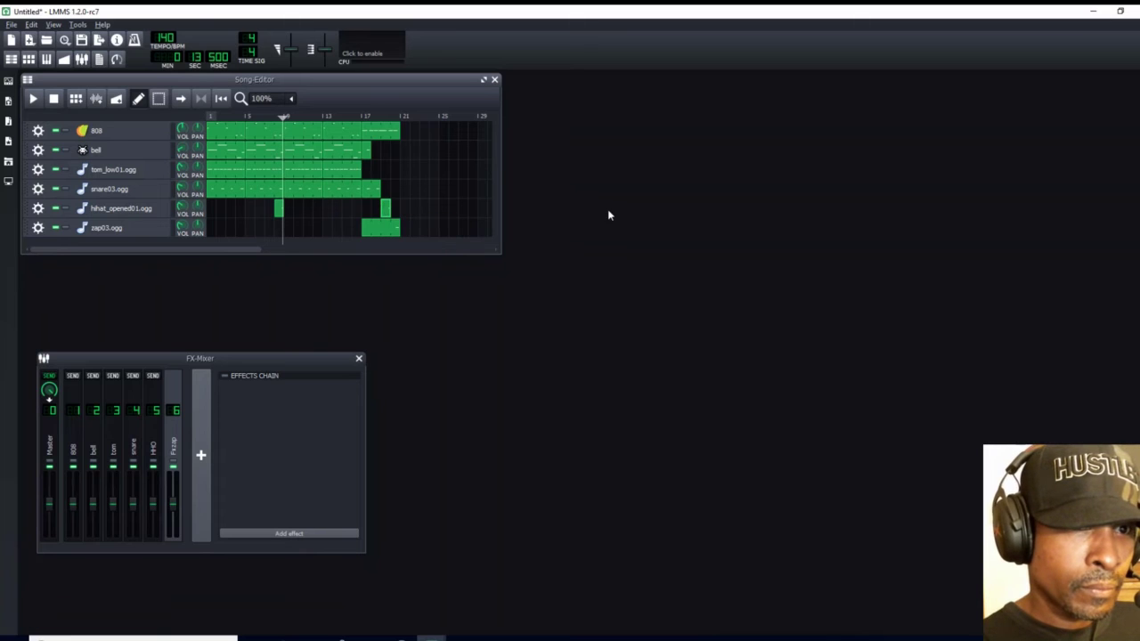
# Check the last open hi-hat pattern's note, move that pattern to bar 20, and return the playhead to the song start
pyautogui.doubleClick(386, 214)
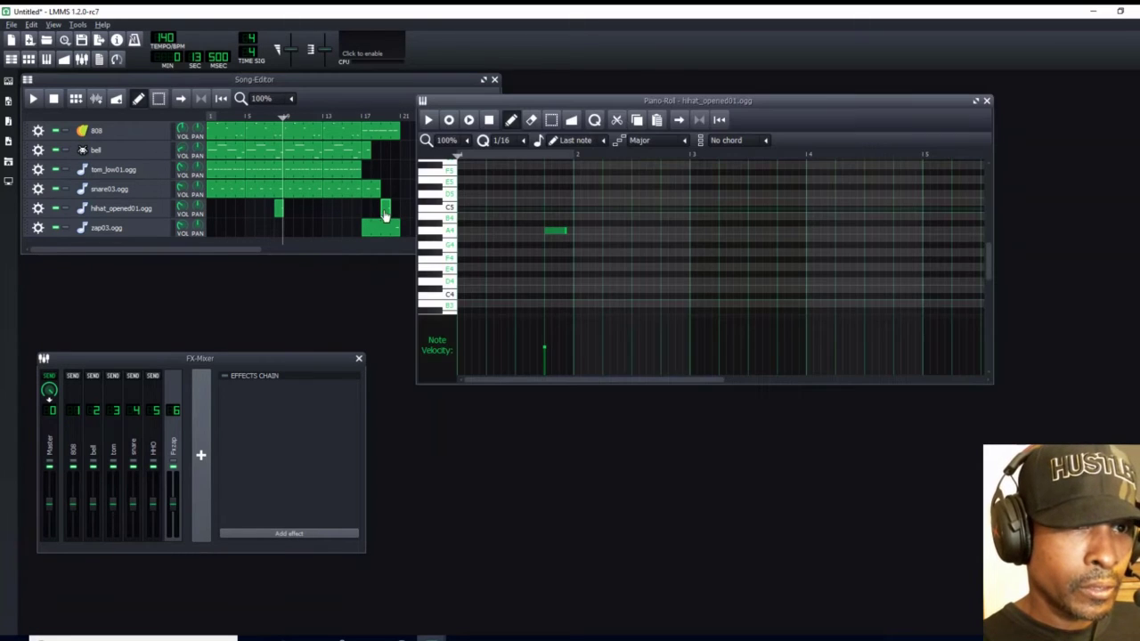
pyautogui.click(986, 100)
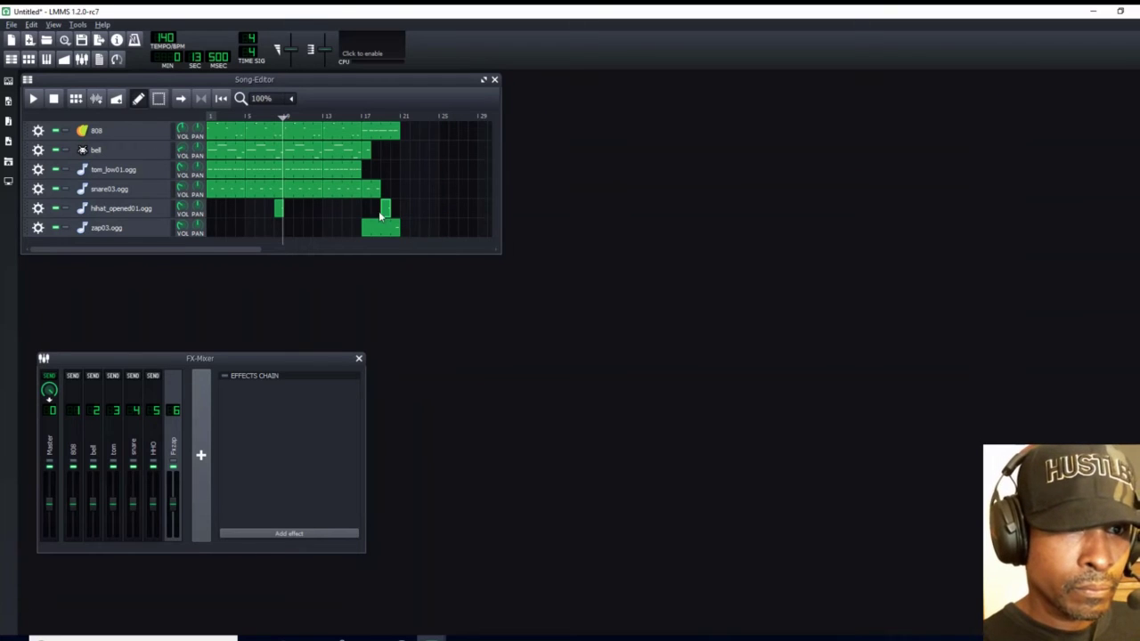
pyautogui.moveTo(385, 214); pyautogui.dragTo(392, 215)
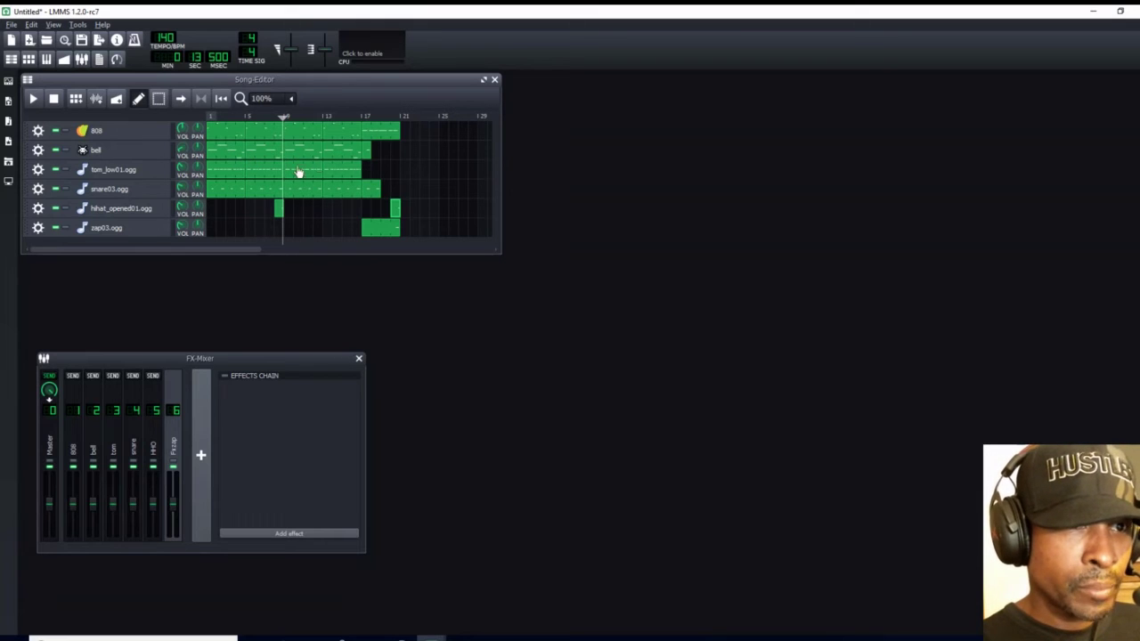
pyautogui.click(33, 98)
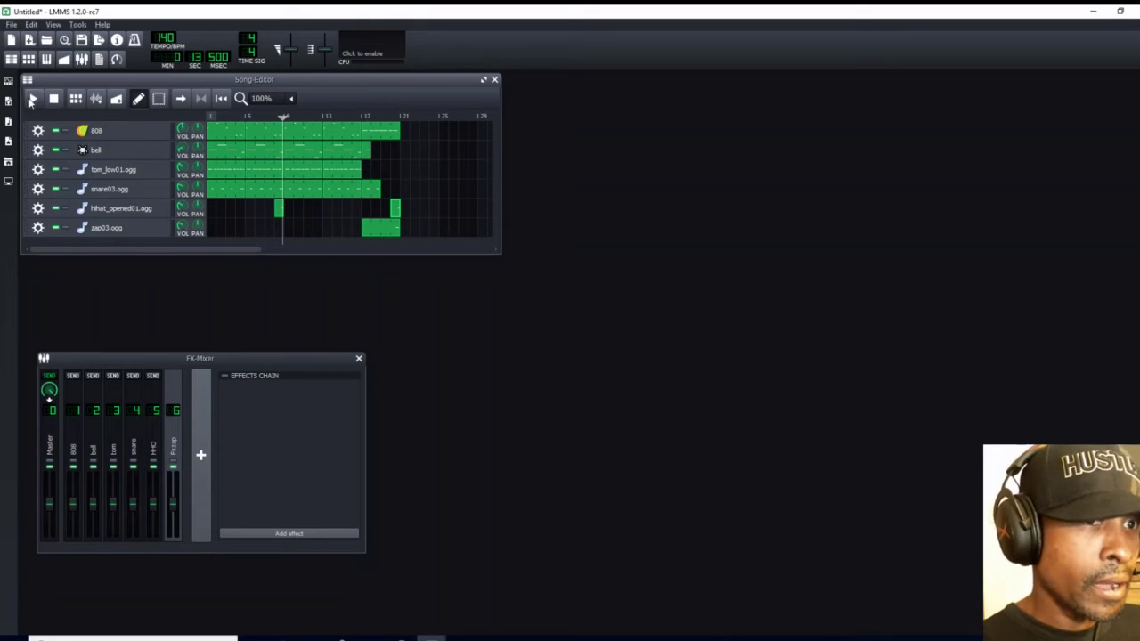
pyautogui.click(53, 99)
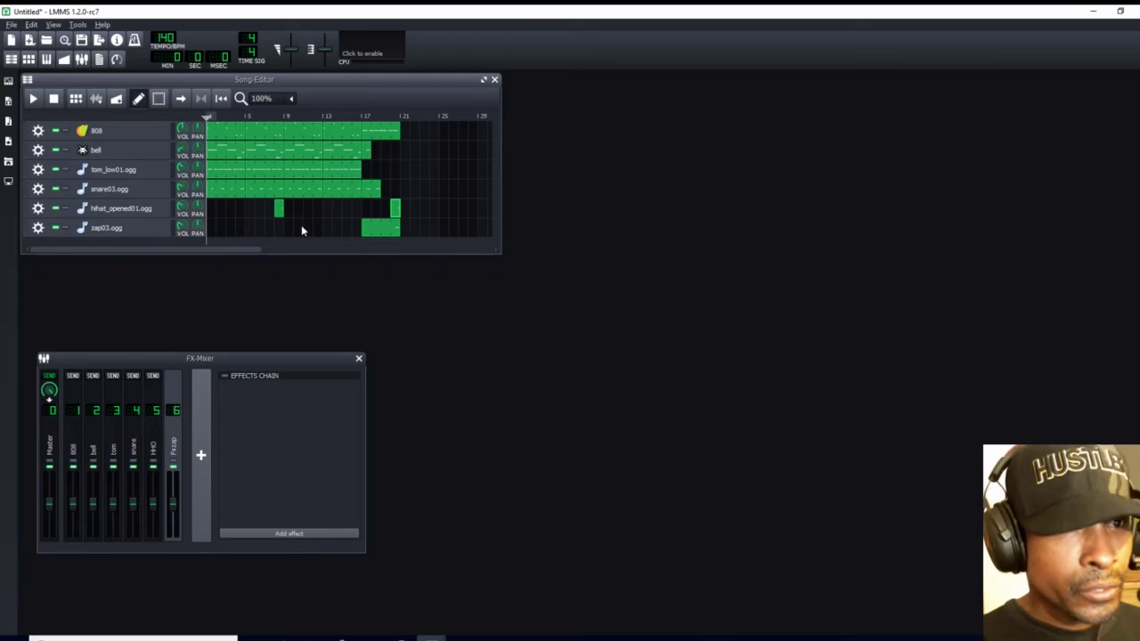
# Delete the note on beat 3 of bar 4 in the 808 pattern starting at bar 5, and close the piano roll
pyautogui.doubleClick(277, 140)
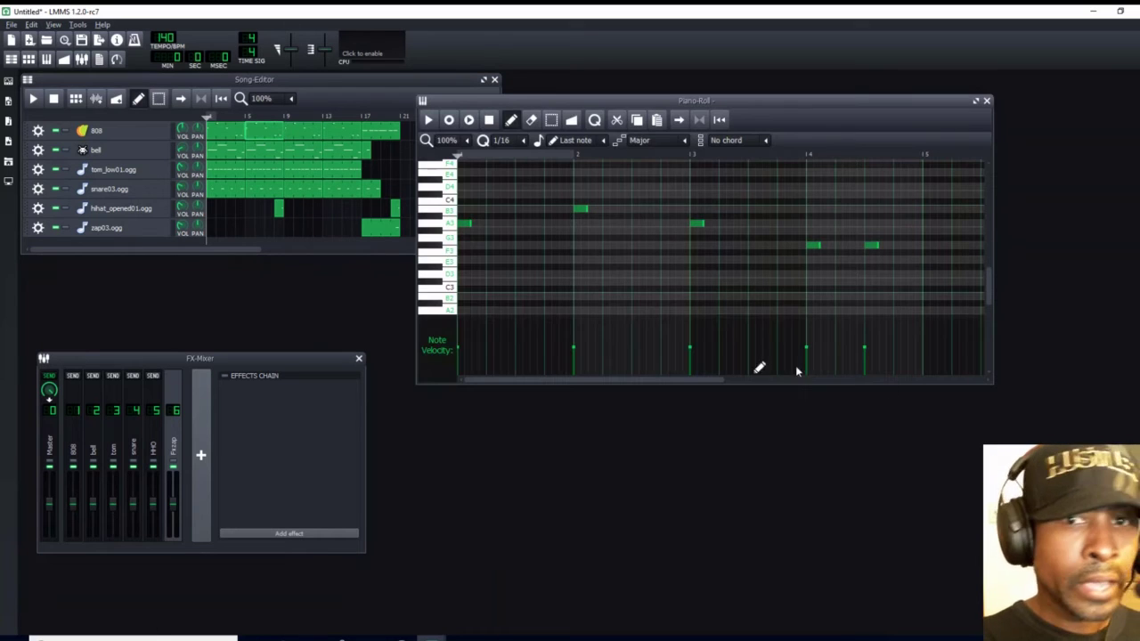
pyautogui.rightClick(868, 247)
pyautogui.click(868, 248)
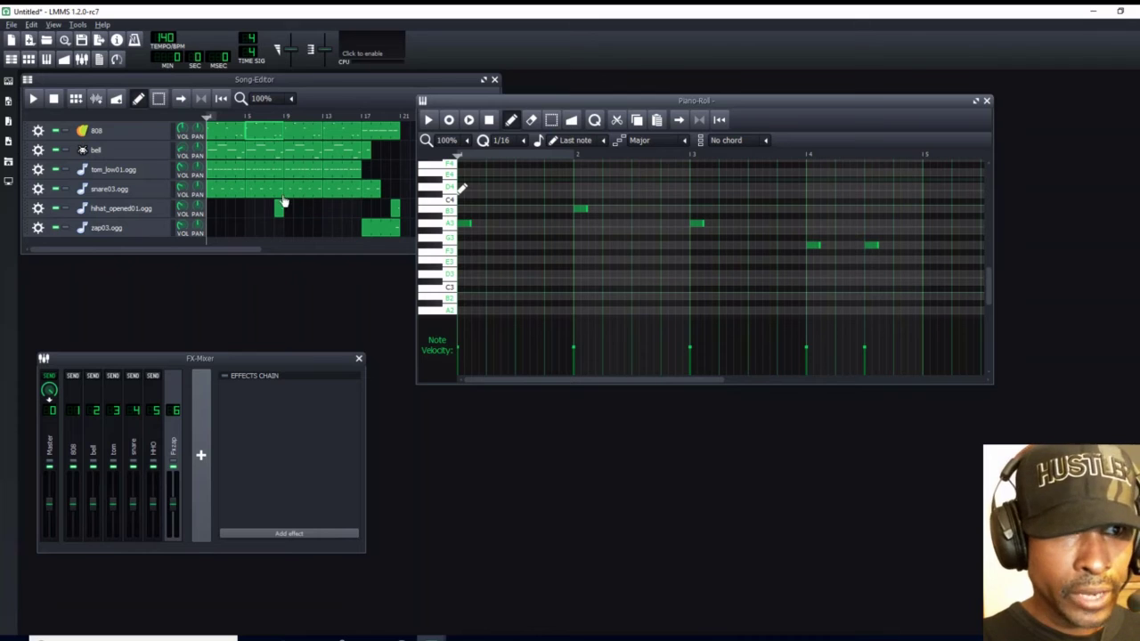
pyautogui.rightClick(872, 247)
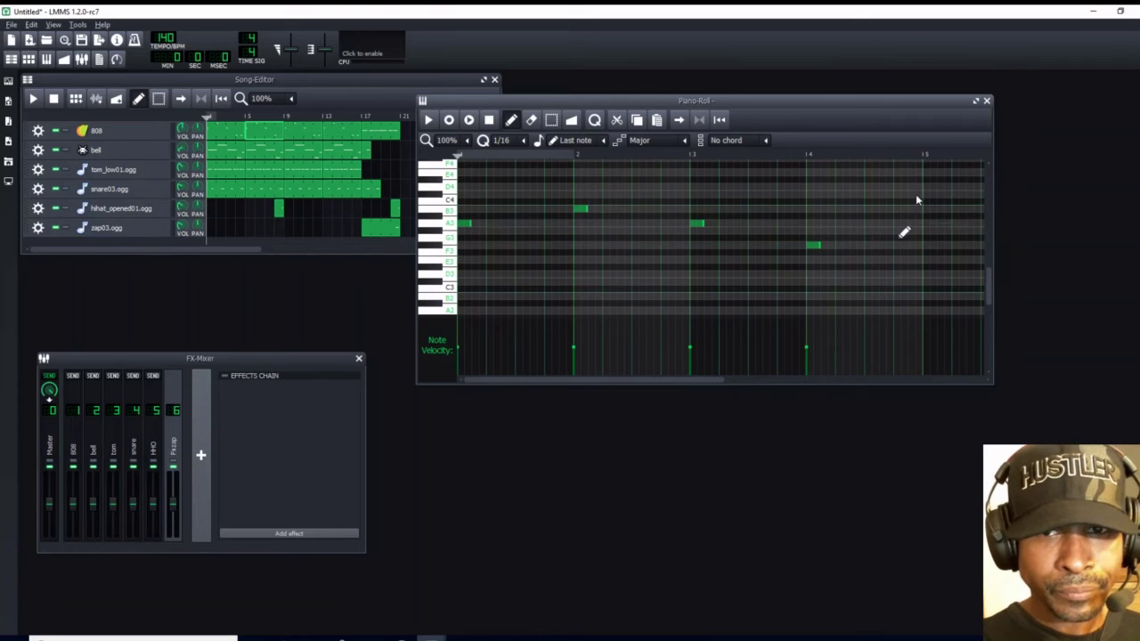
pyautogui.click(986, 101)
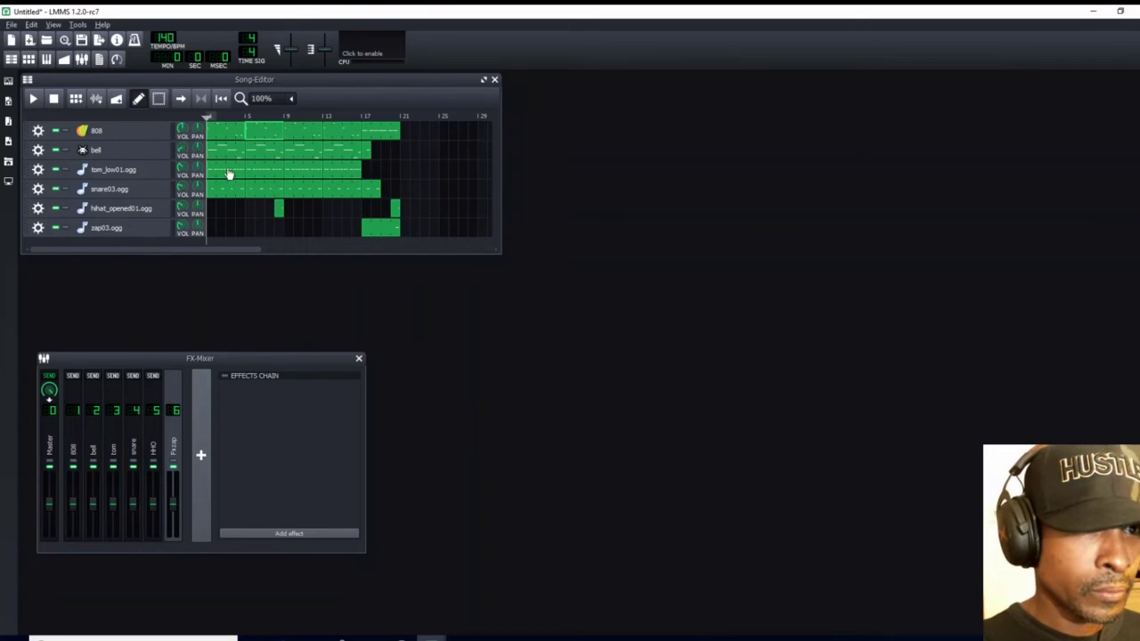
# Delete the last three notes of bar 4 in the bell pattern starting at bar 5, and close the piano roll
pyautogui.doubleClick(267, 161)
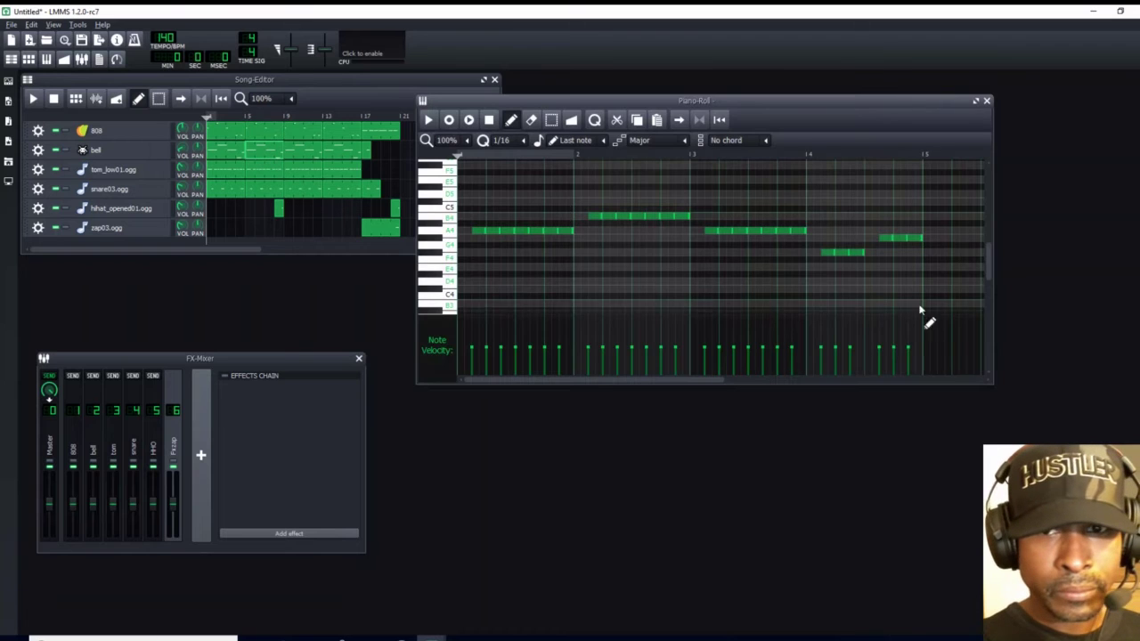
pyautogui.rightClick(916, 238)
pyautogui.rightClick(901, 239)
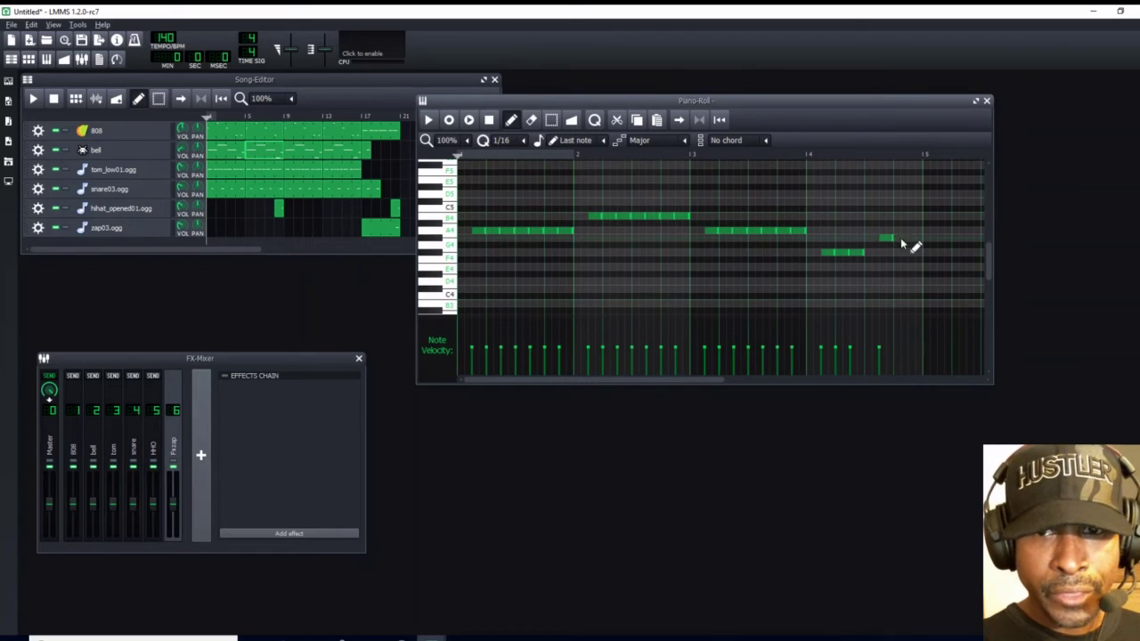
pyautogui.rightClick(887, 239)
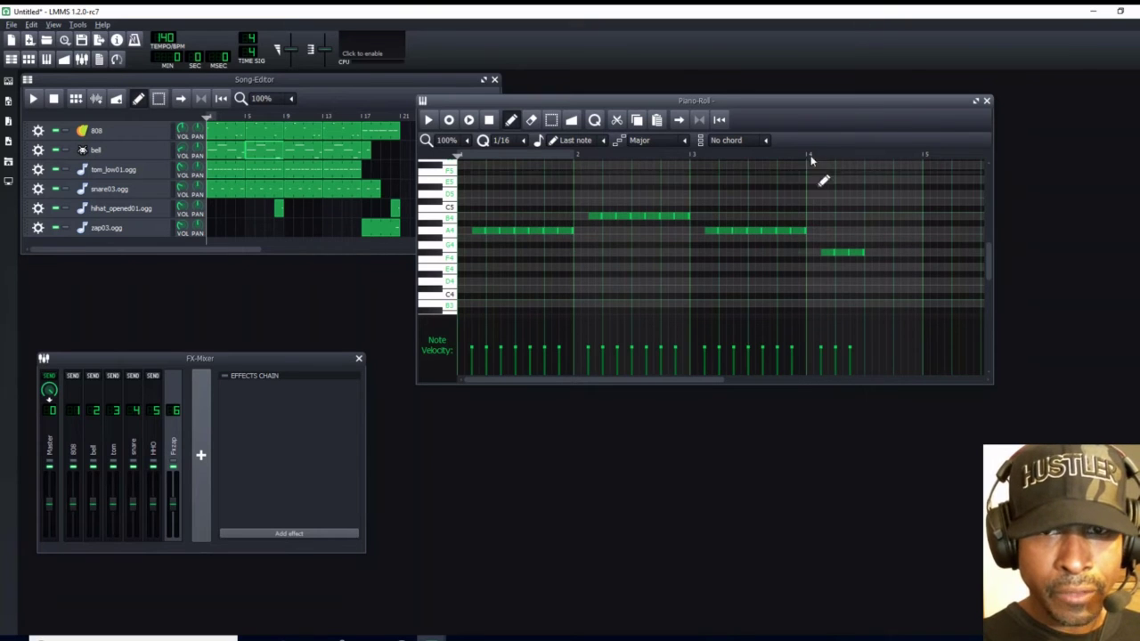
pyautogui.click(985, 100)
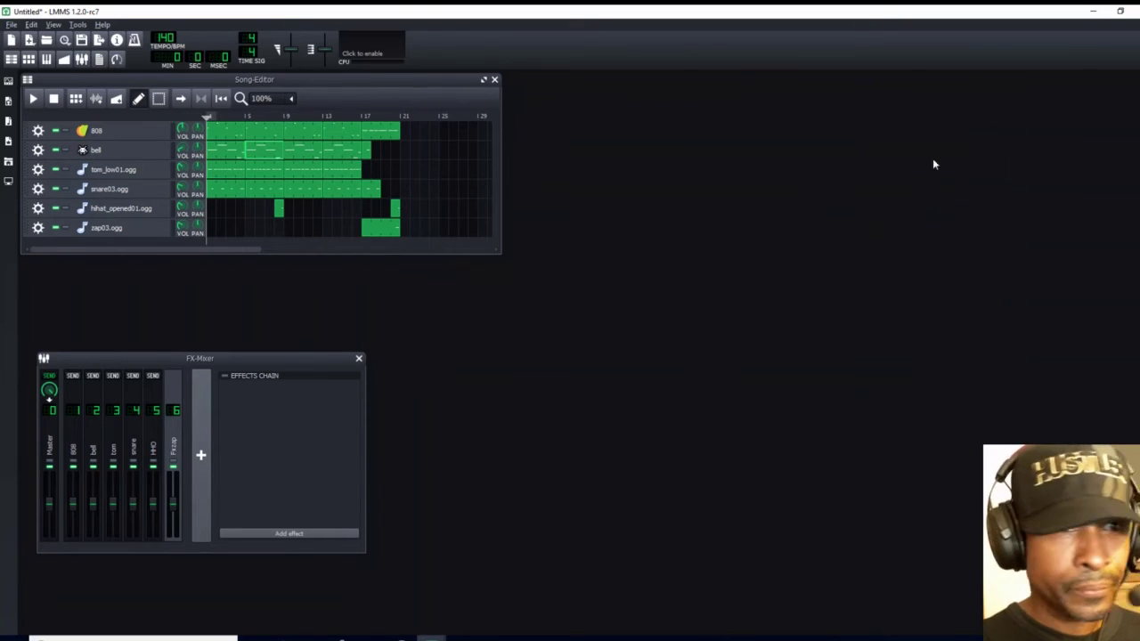
# Try shortening the last A4 note of the tom pattern at bar 5 to half a beat, and restore its one-beat length
pyautogui.doubleClick(281, 171)
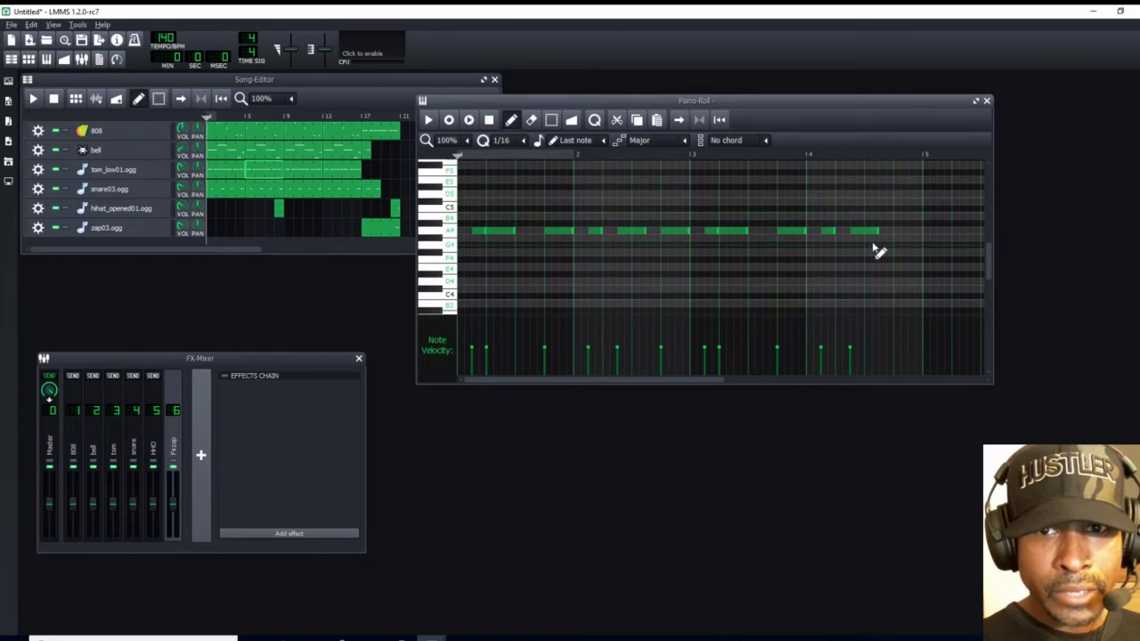
pyautogui.moveTo(875, 233); pyautogui.dragTo(864, 234)
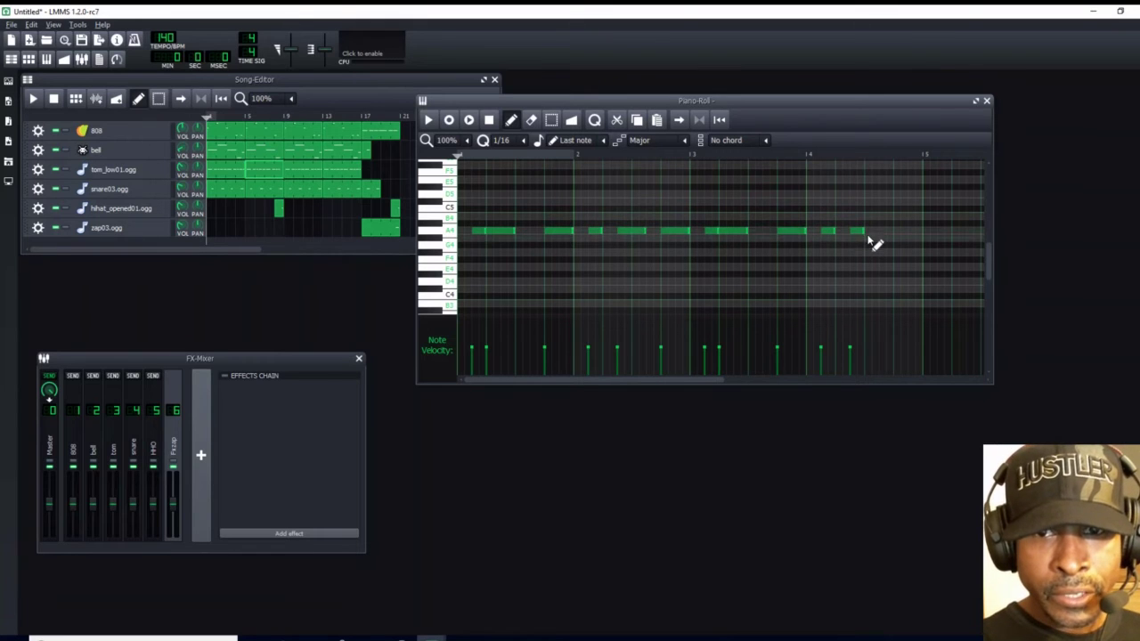
pyautogui.moveTo(862, 232); pyautogui.dragTo(878, 234)
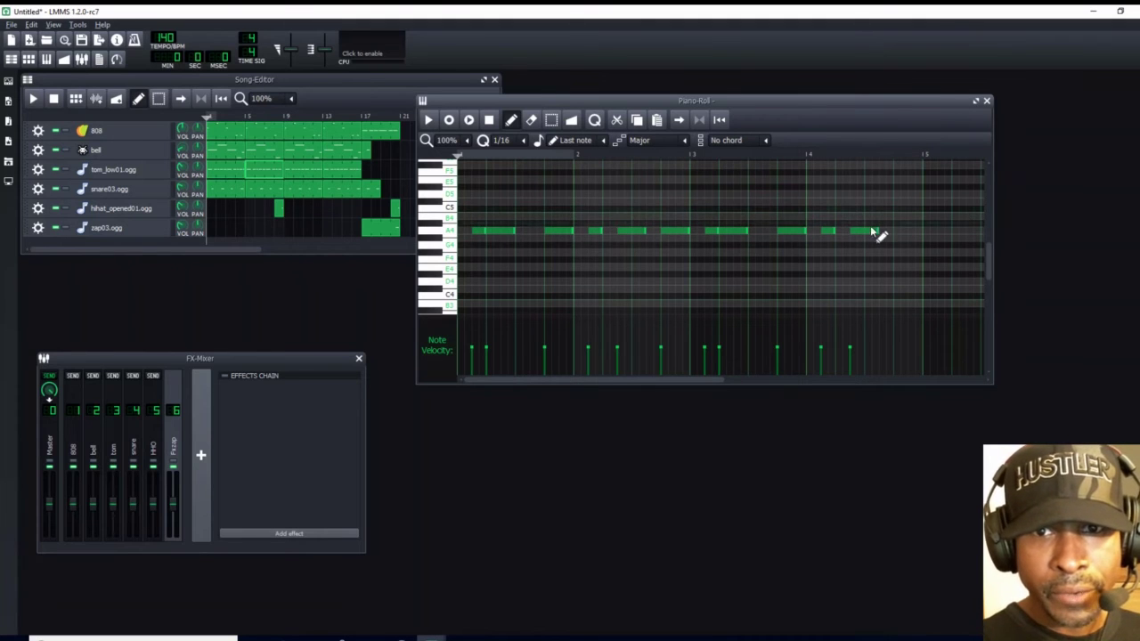
pyautogui.click(986, 100)
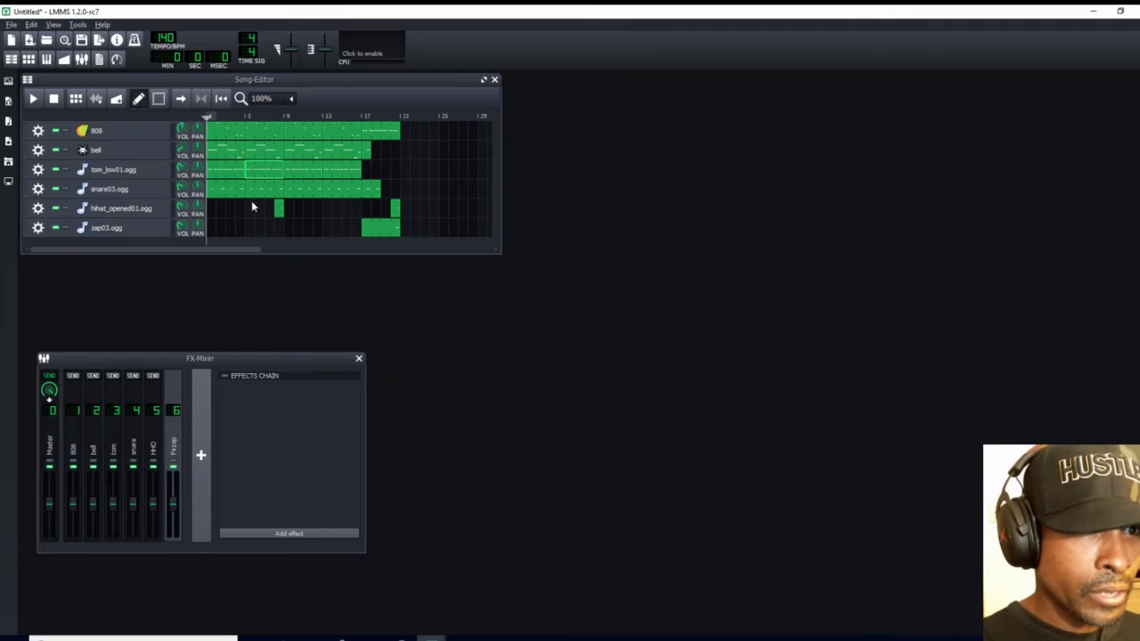
# Delete both A4 notes in bar 4 of the snare pattern starting at bar 5, and check the tom pattern above it
pyautogui.doubleClick(277, 208)
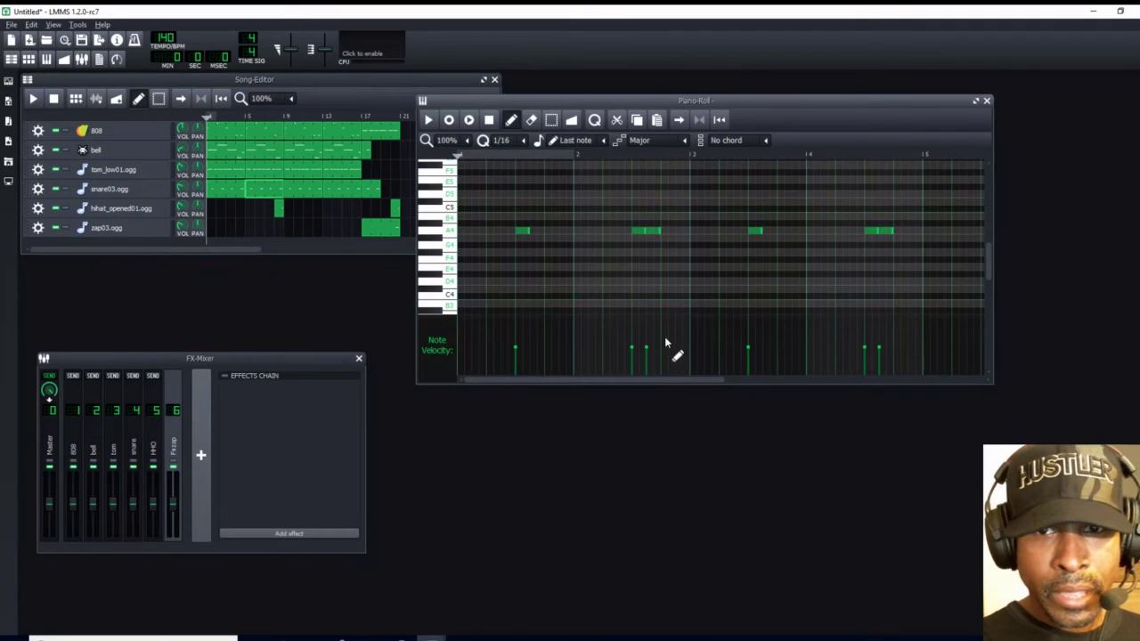
pyautogui.rightClick(874, 232)
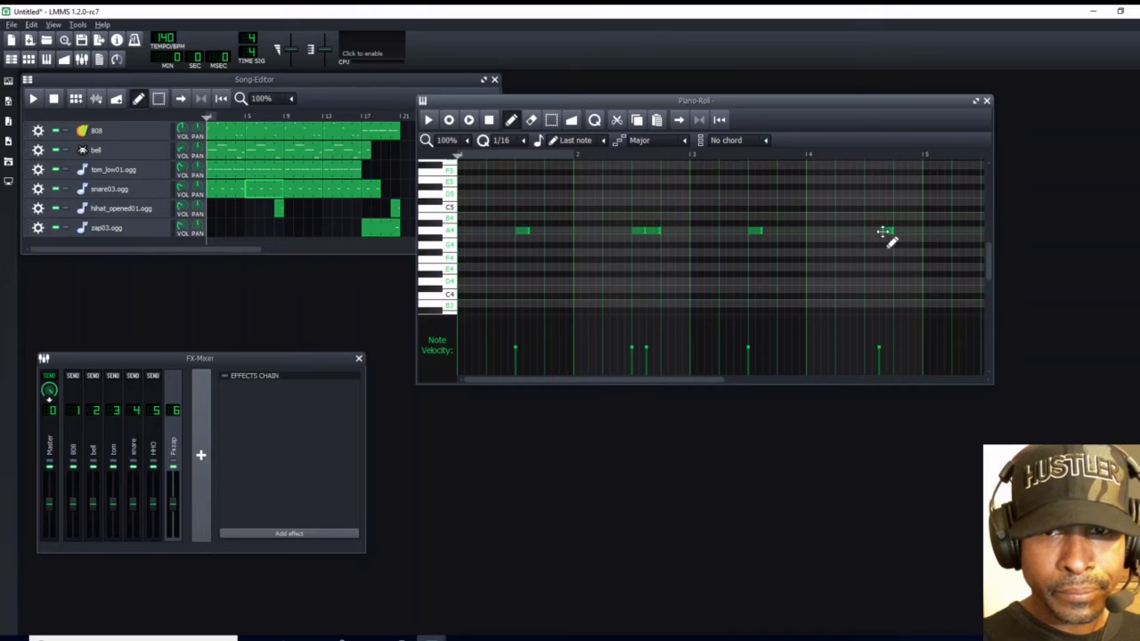
pyautogui.rightClick(884, 234)
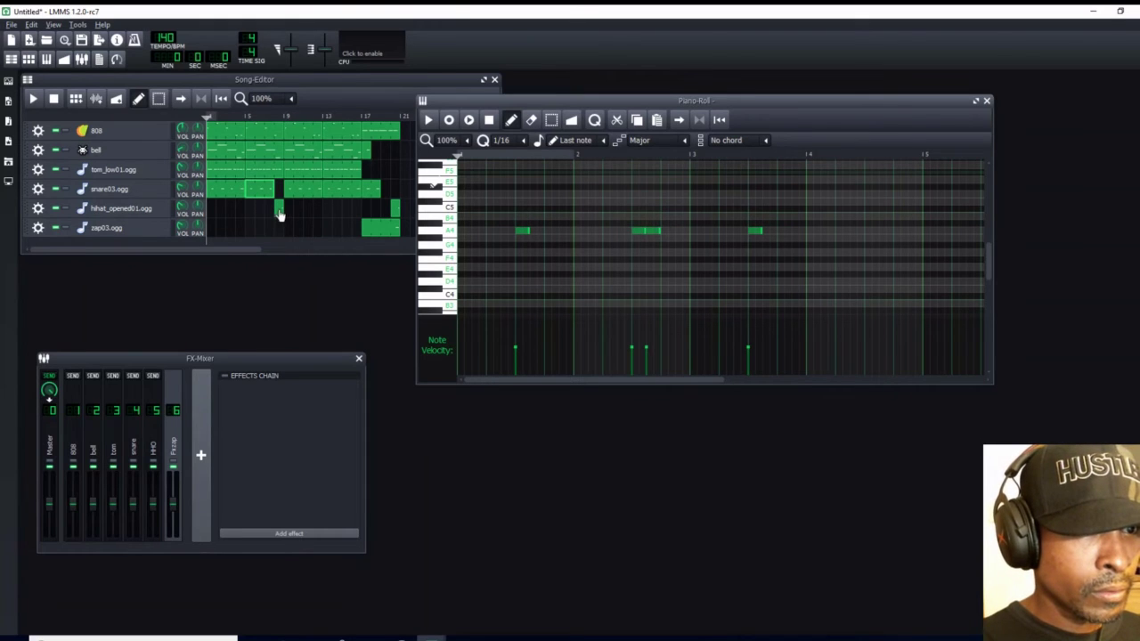
pyautogui.doubleClick(276, 178)
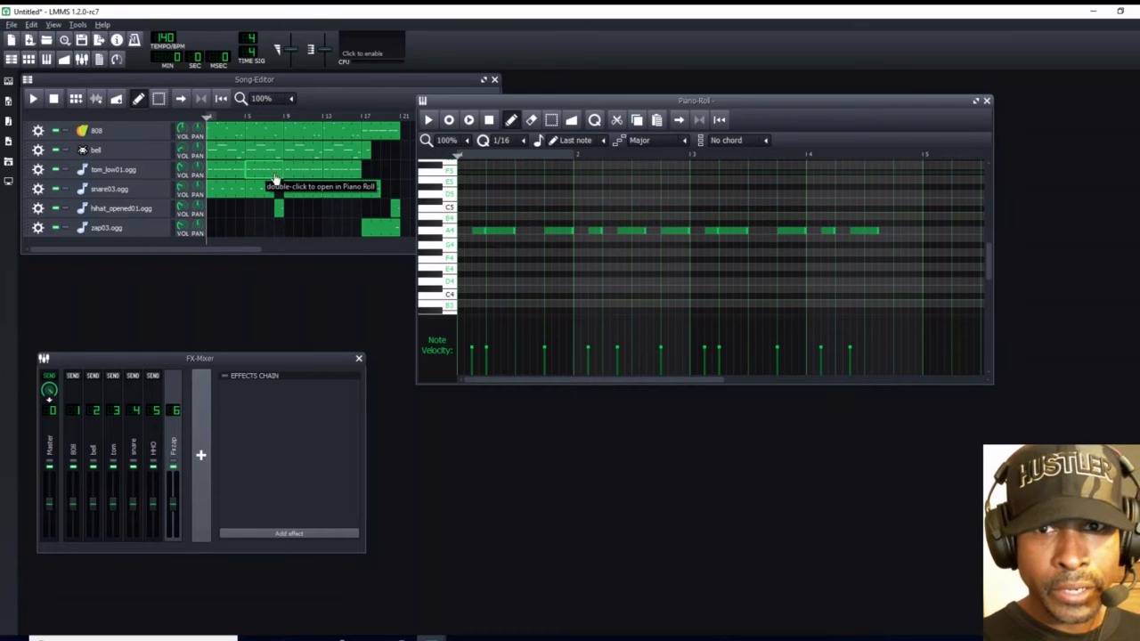
pyautogui.click(986, 101)
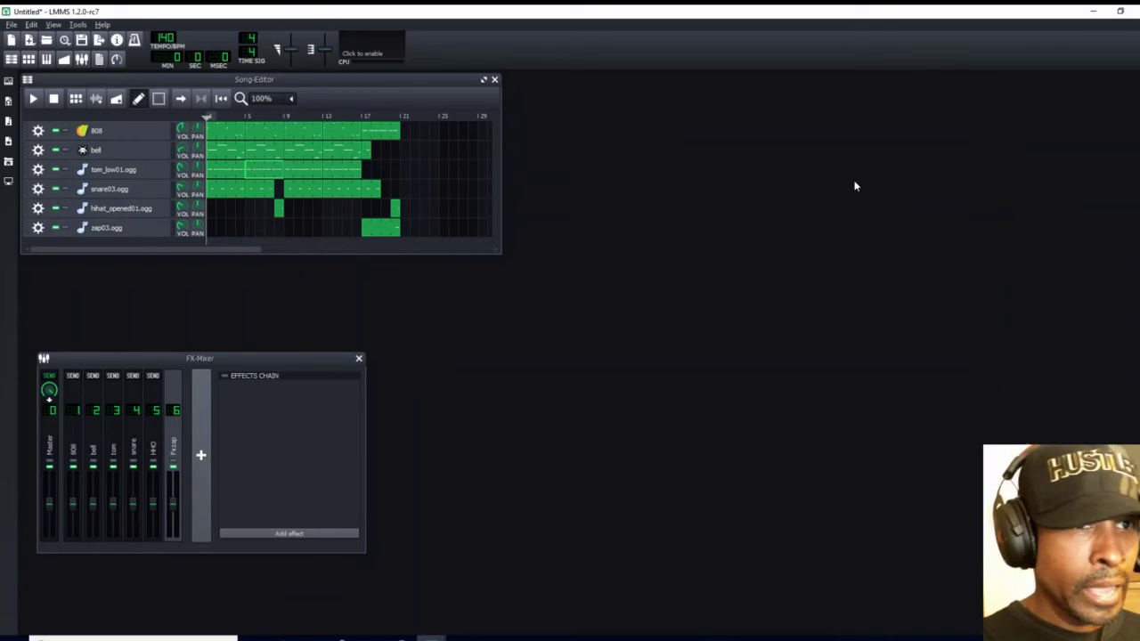
# Add a one-beat A4 note on beat 3 of the open hi-hat pattern at bar 8
pyautogui.doubleClick(279, 210)
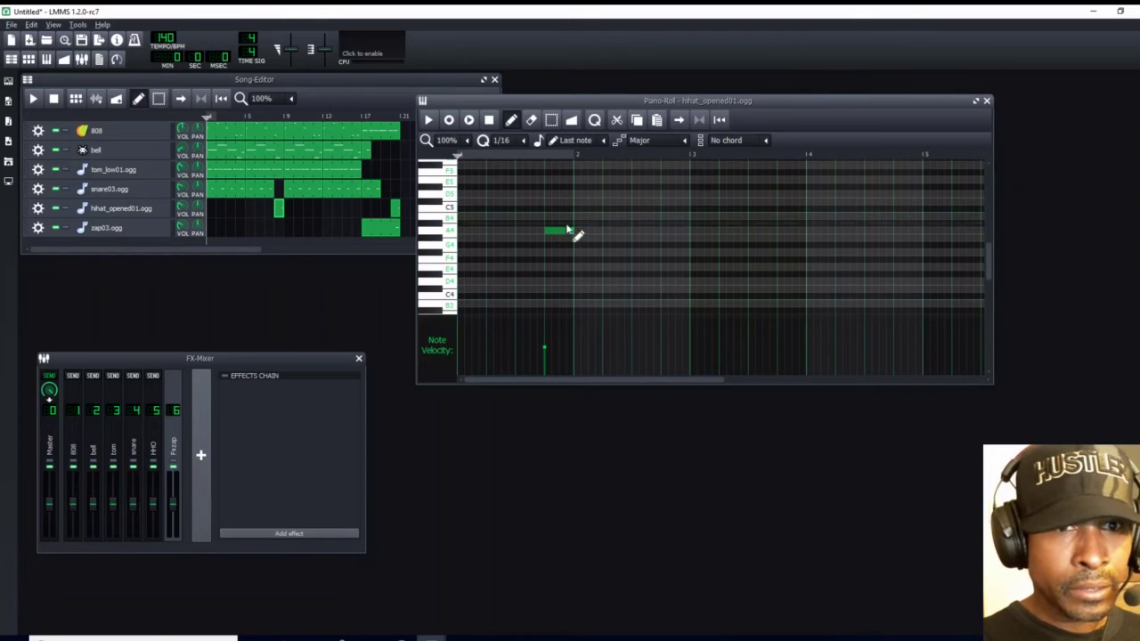
pyautogui.click(523, 235)
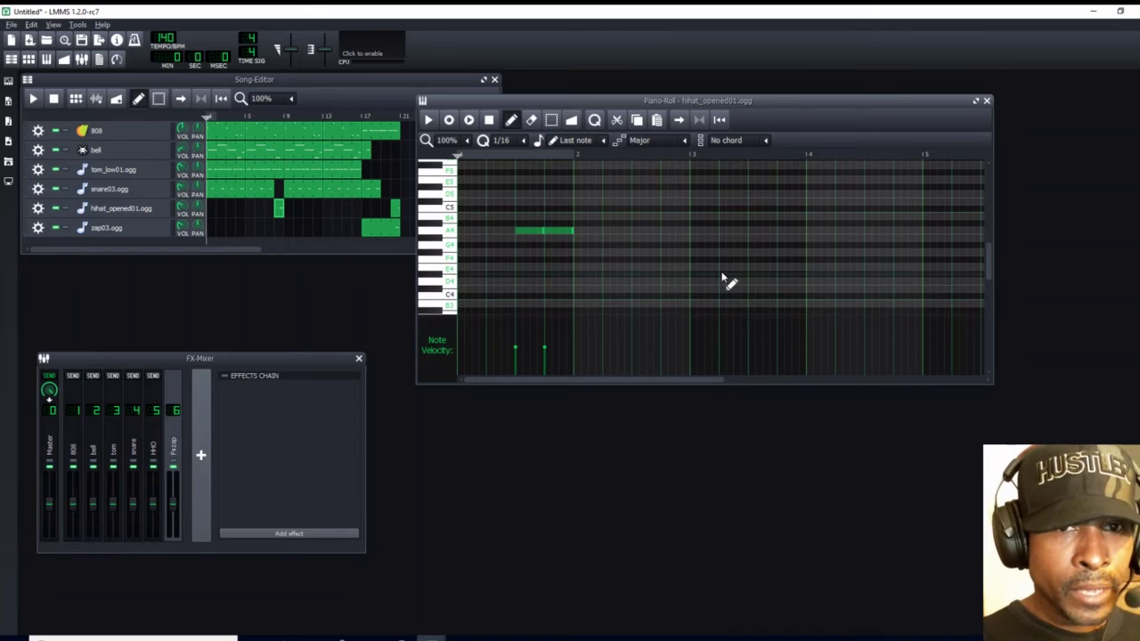
# Check the notes of the open hi-hat pattern at bar 8 and the snare pattern at bar 5, and play the whole song
pyautogui.click(985, 102)
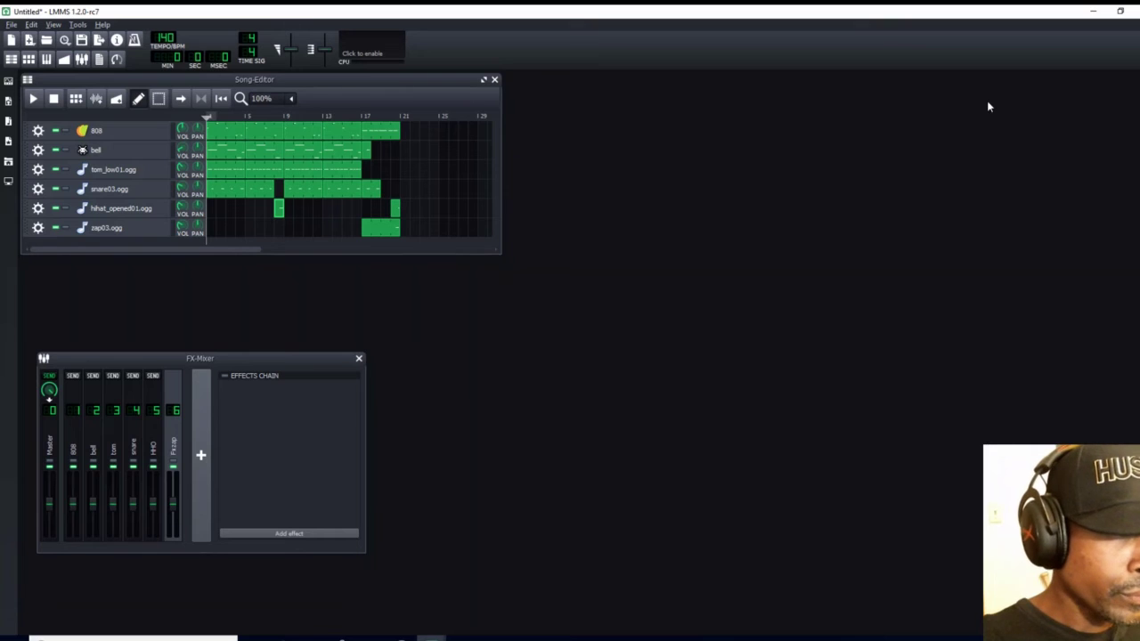
pyautogui.doubleClick(278, 213)
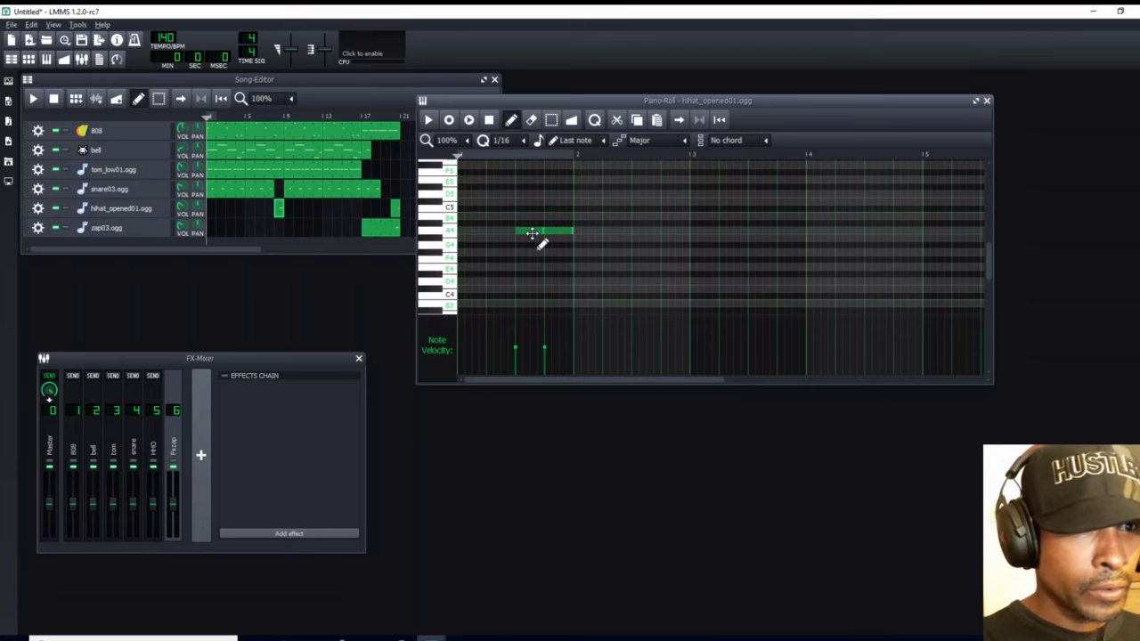
pyautogui.click(265, 193)
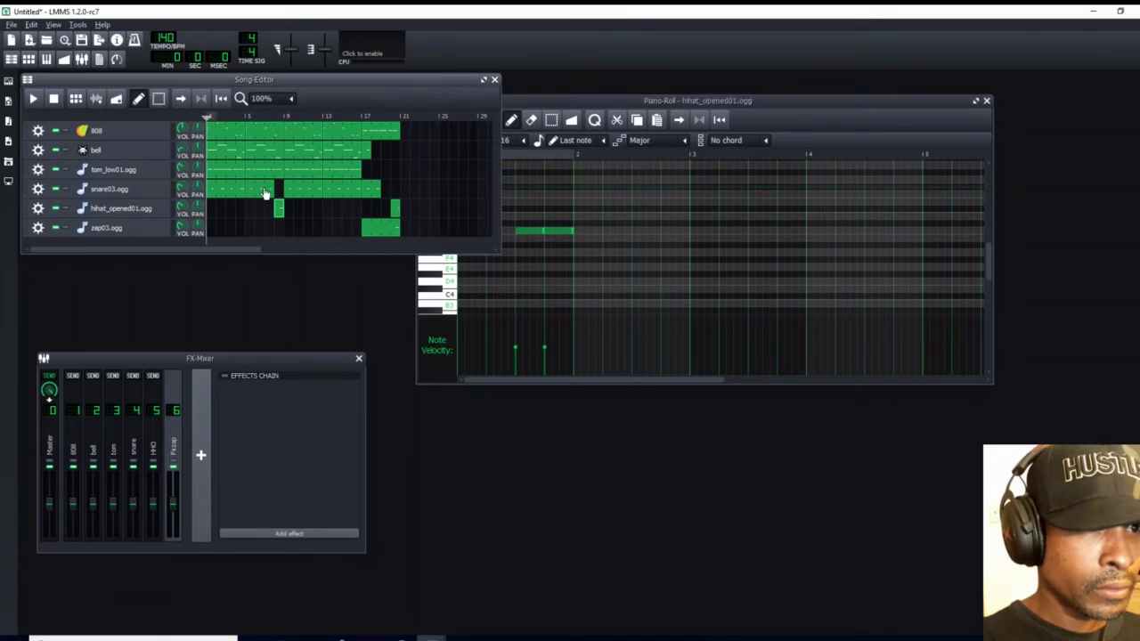
pyautogui.doubleClick(265, 193)
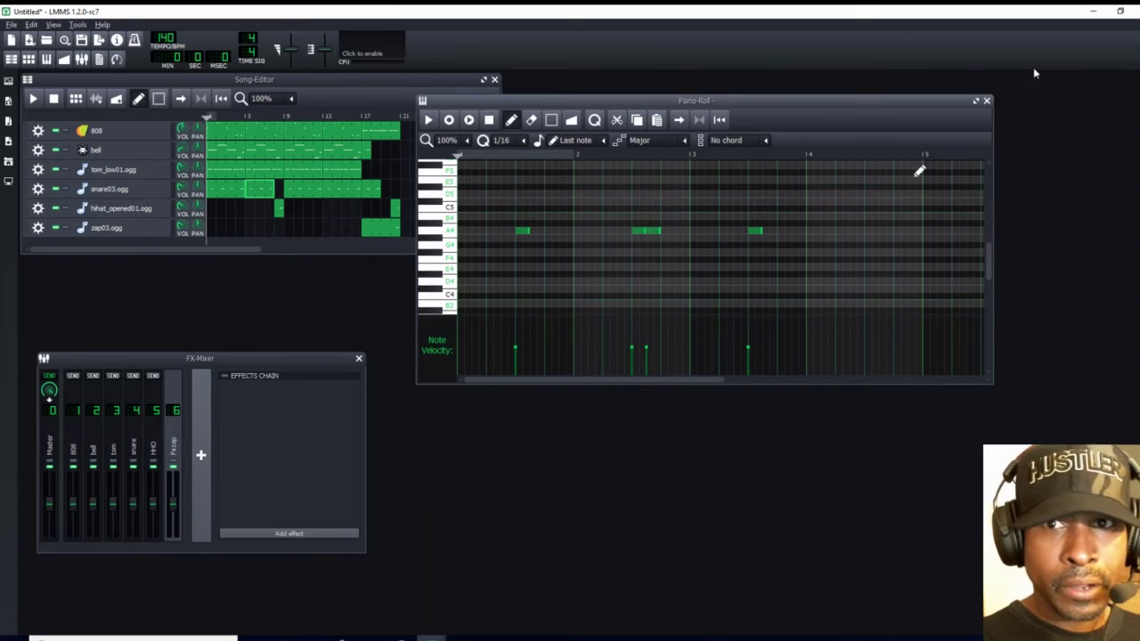
pyautogui.click(986, 103)
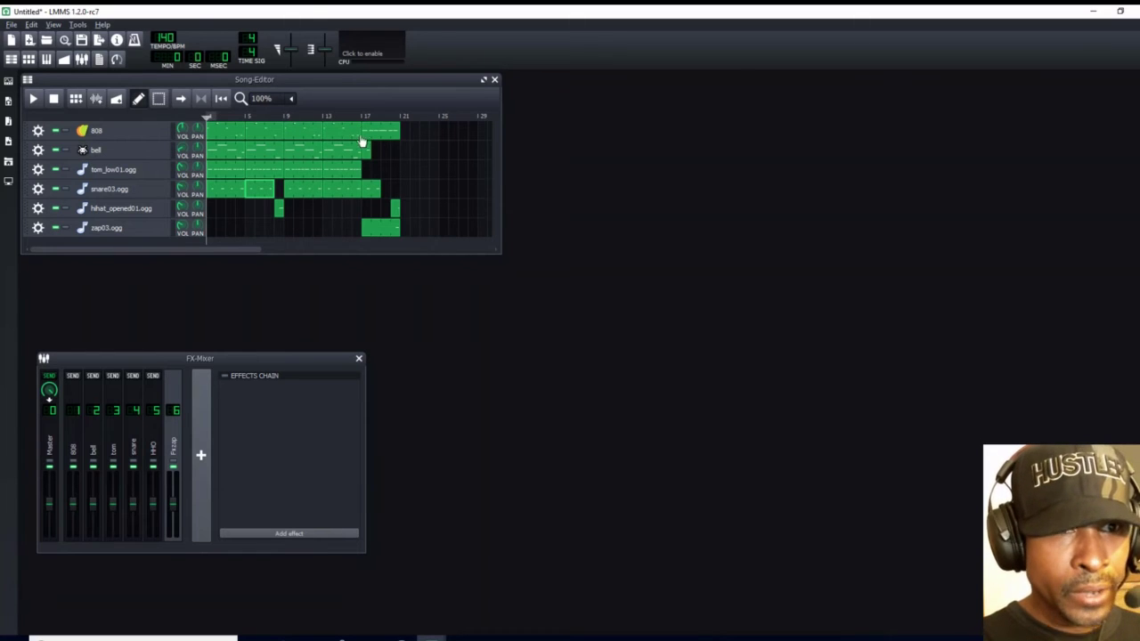
pyautogui.click(32, 100)
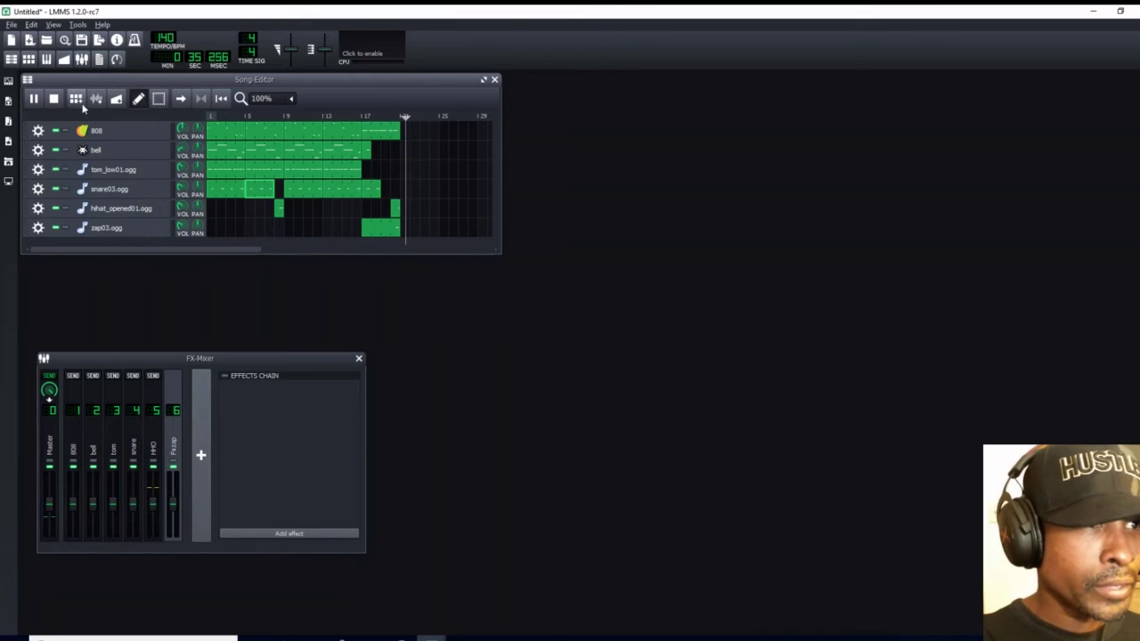
pyautogui.click(54, 100)
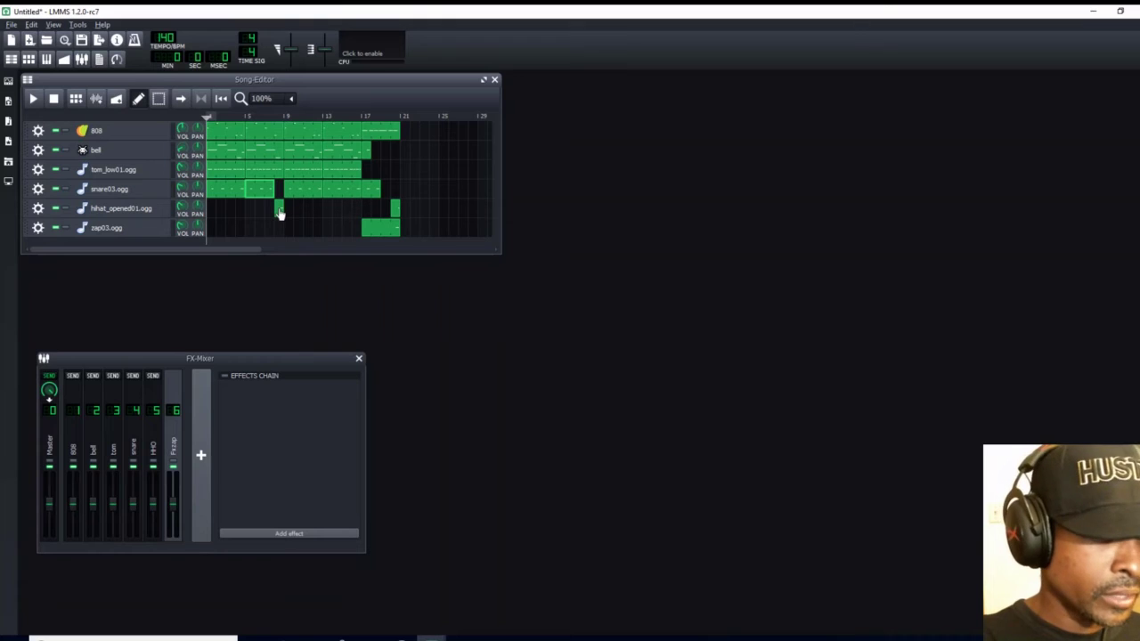
# Copy the open hi-hat pattern from bar 8 to bar 16, and play the song from bar 16
pyautogui.moveTo(279, 212); pyautogui.dragTo(356, 211)
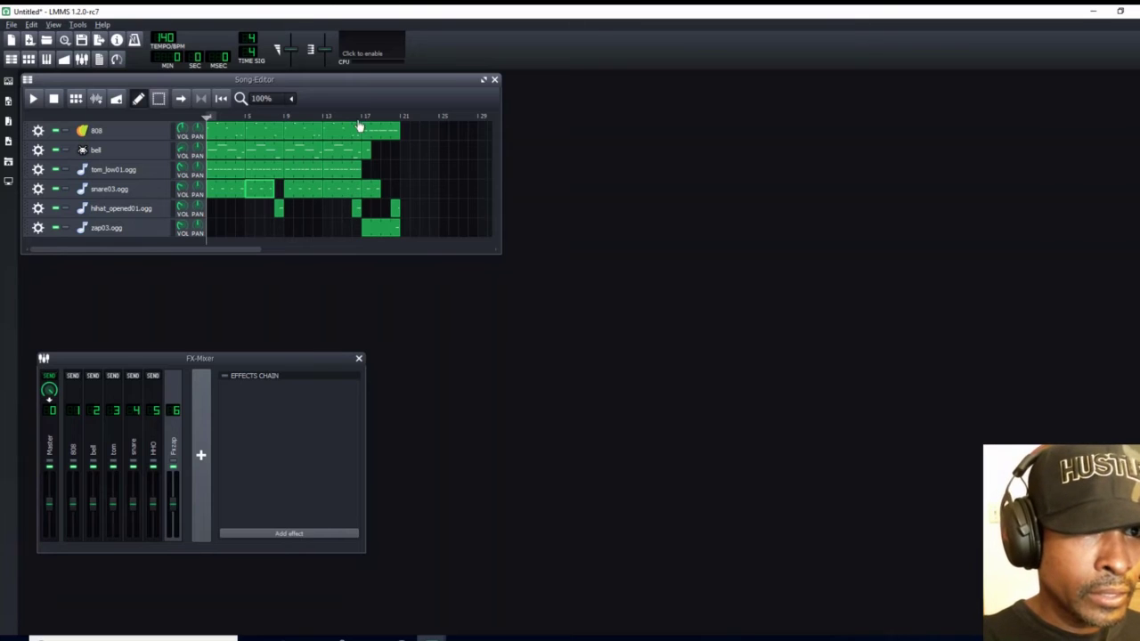
pyautogui.click(352, 118)
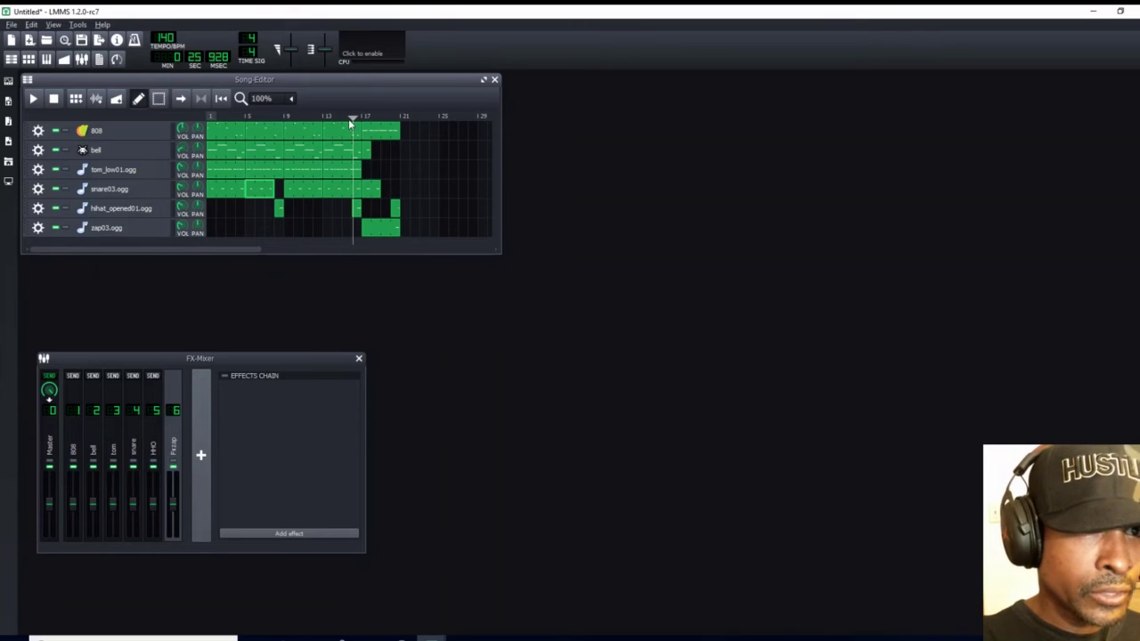
pyautogui.click(32, 100)
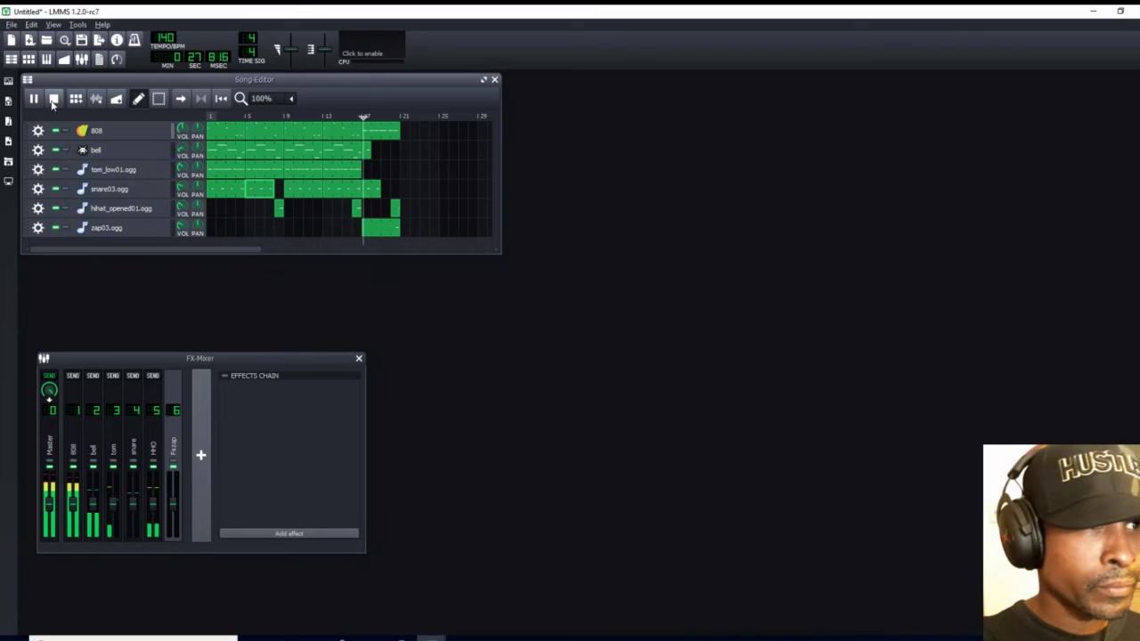
pyautogui.click(53, 100)
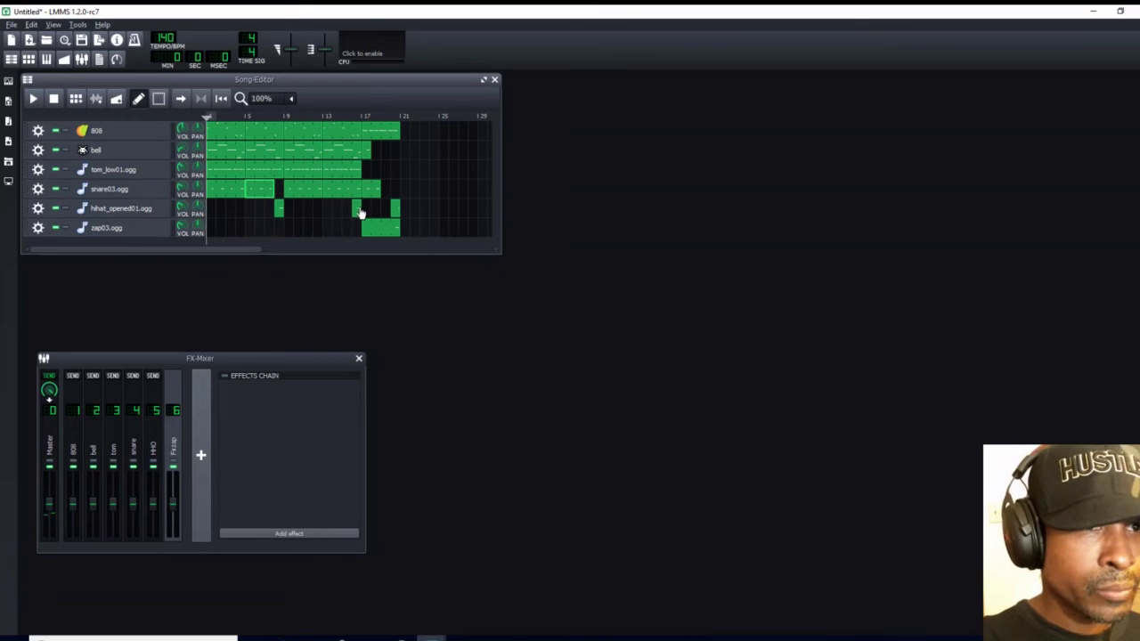
# Delete the last three notes of bar 4 in the bell pattern starting at bar 13, and play that passage
pyautogui.doubleClick(351, 157)
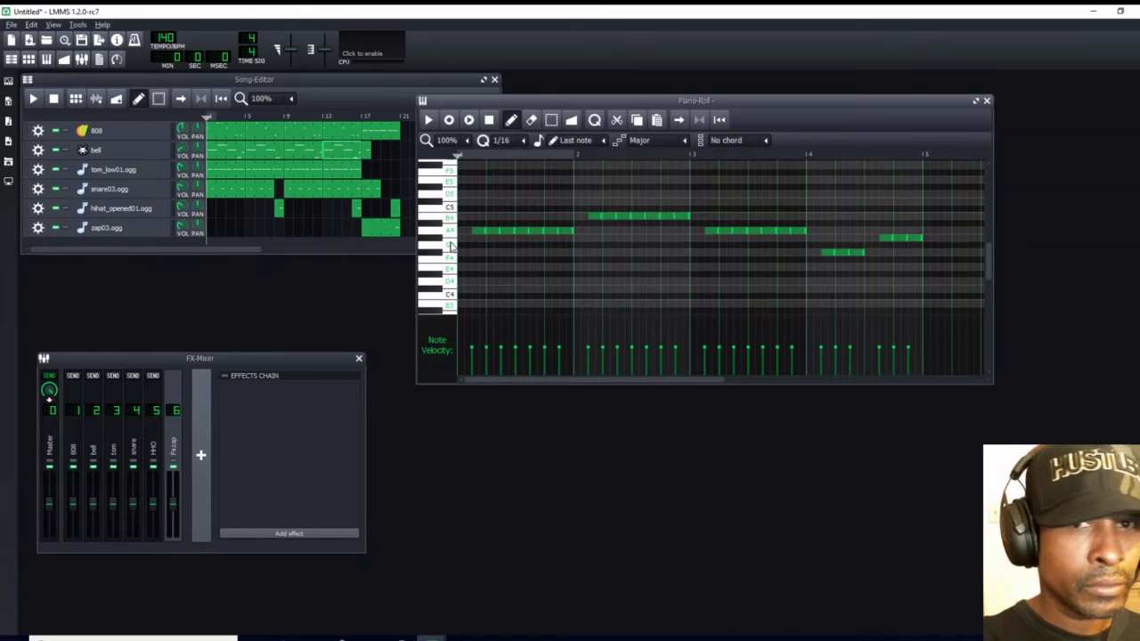
pyautogui.rightClick(882, 237)
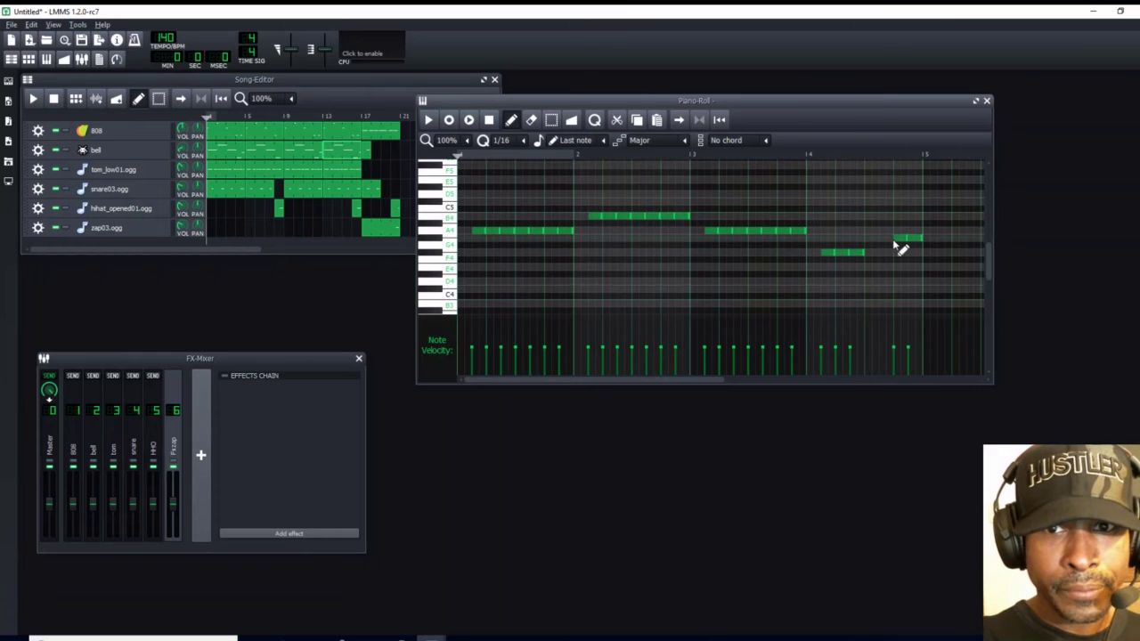
pyautogui.rightClick(895, 238)
pyautogui.rightClick(910, 237)
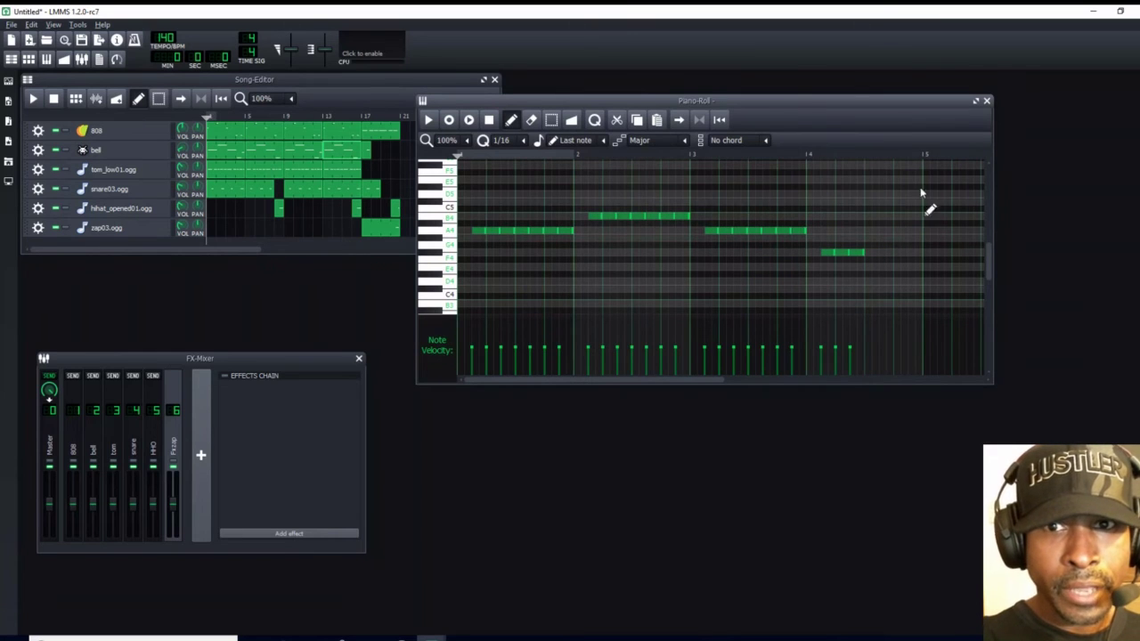
pyautogui.click(986, 102)
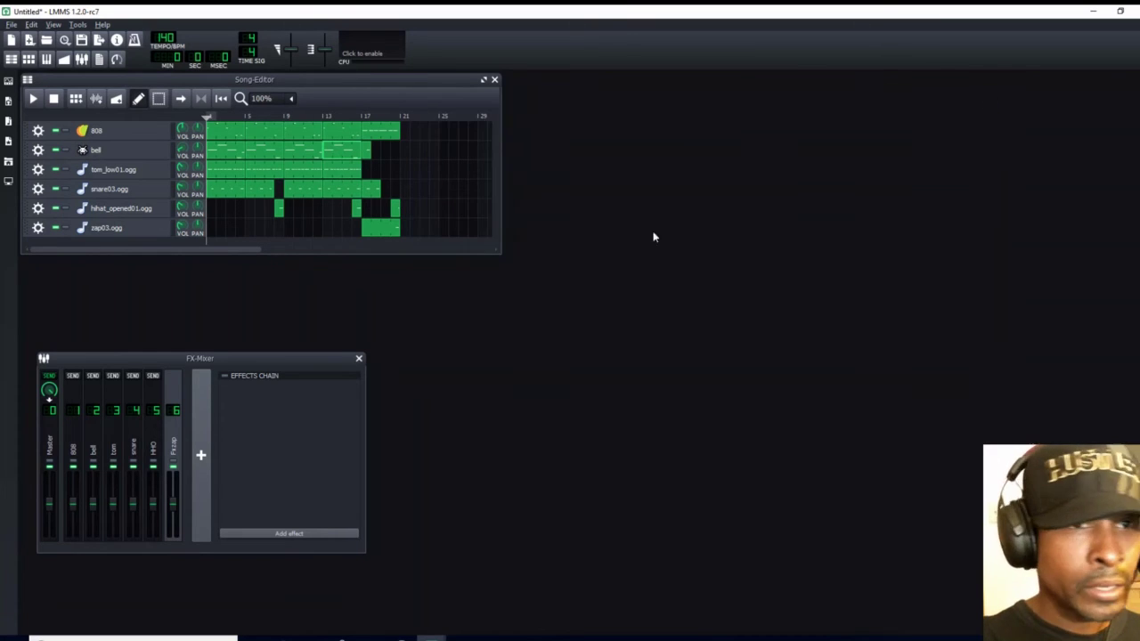
pyautogui.click(348, 119)
pyautogui.click(33, 99)
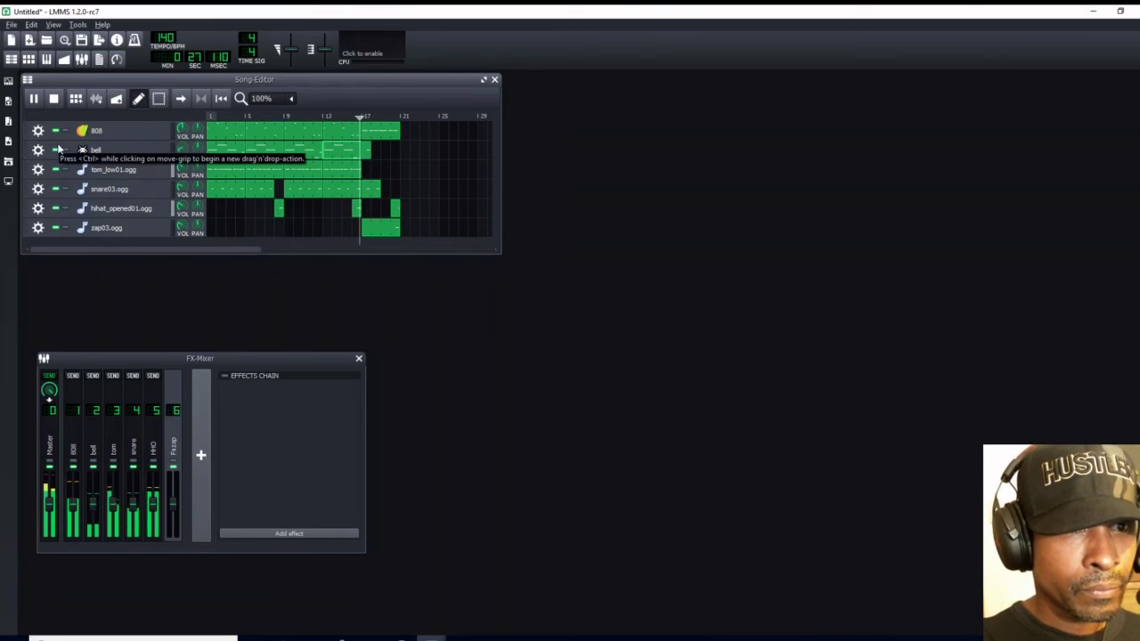
pyautogui.click(54, 99)
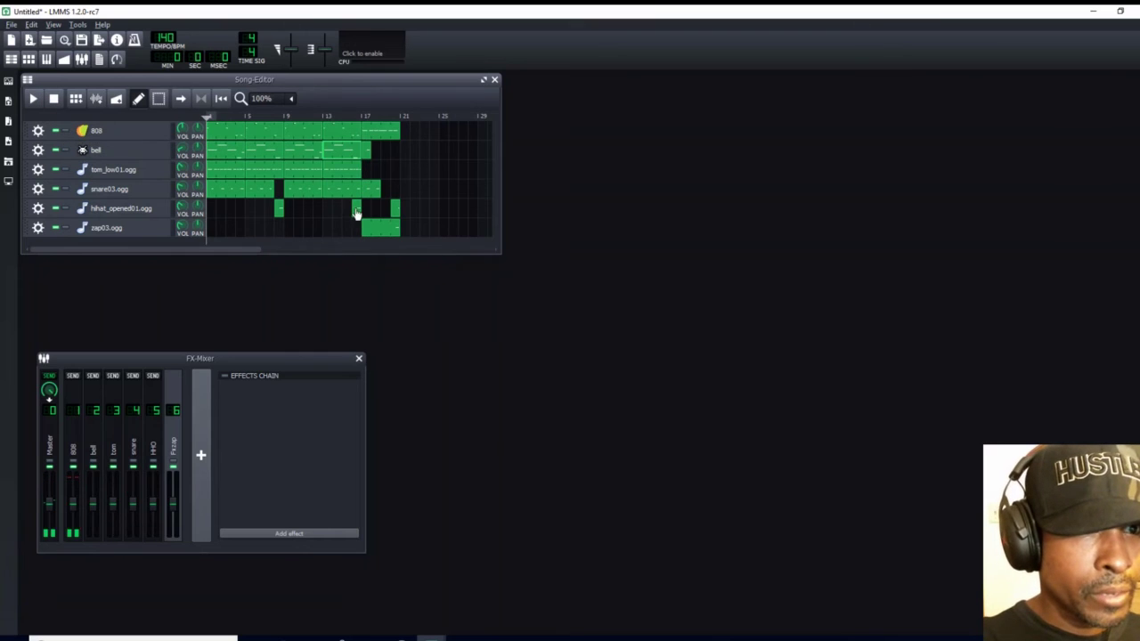
# Delete the first A4 note of bar 4 in the snare pattern starting at bar 13, and play the song from about bar 16
pyautogui.doubleClick(357, 213)
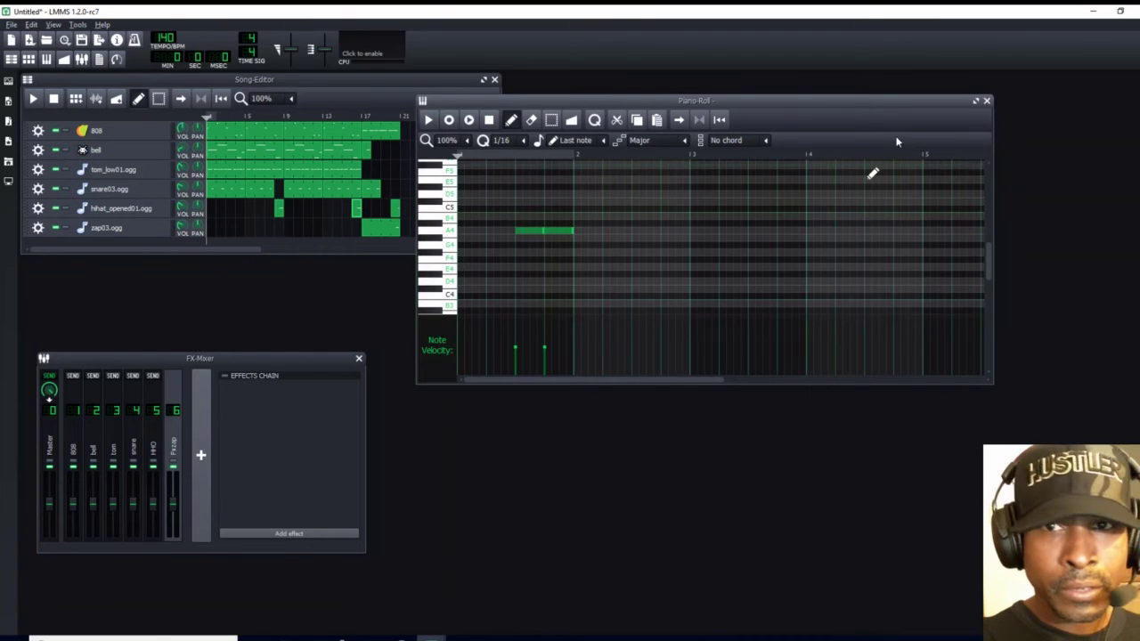
pyautogui.click(985, 101)
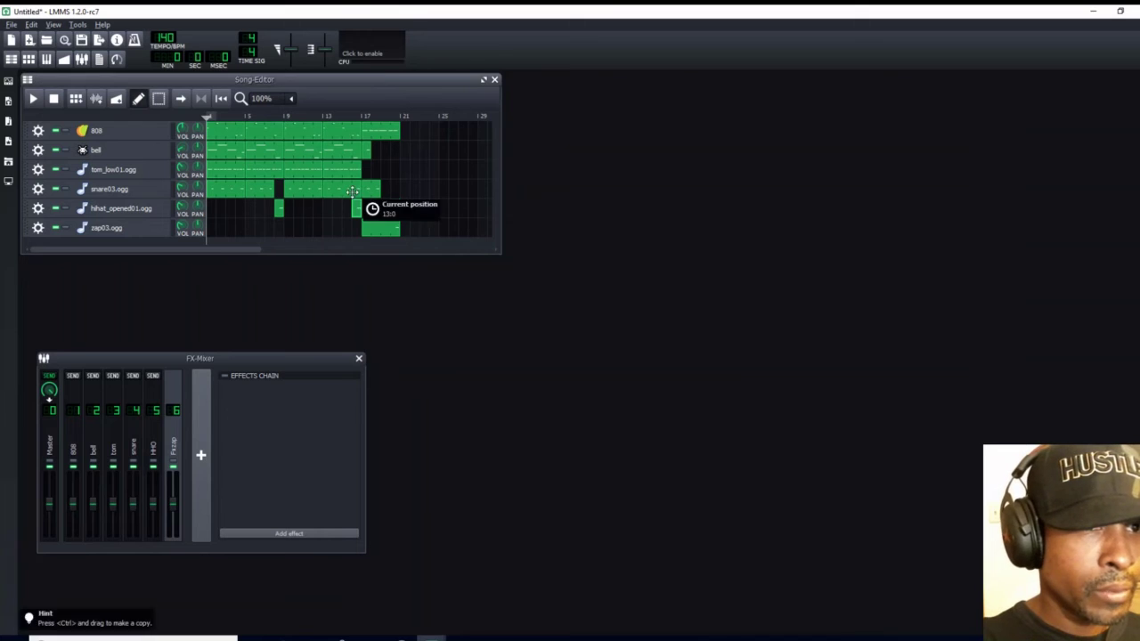
pyautogui.doubleClick(354, 196)
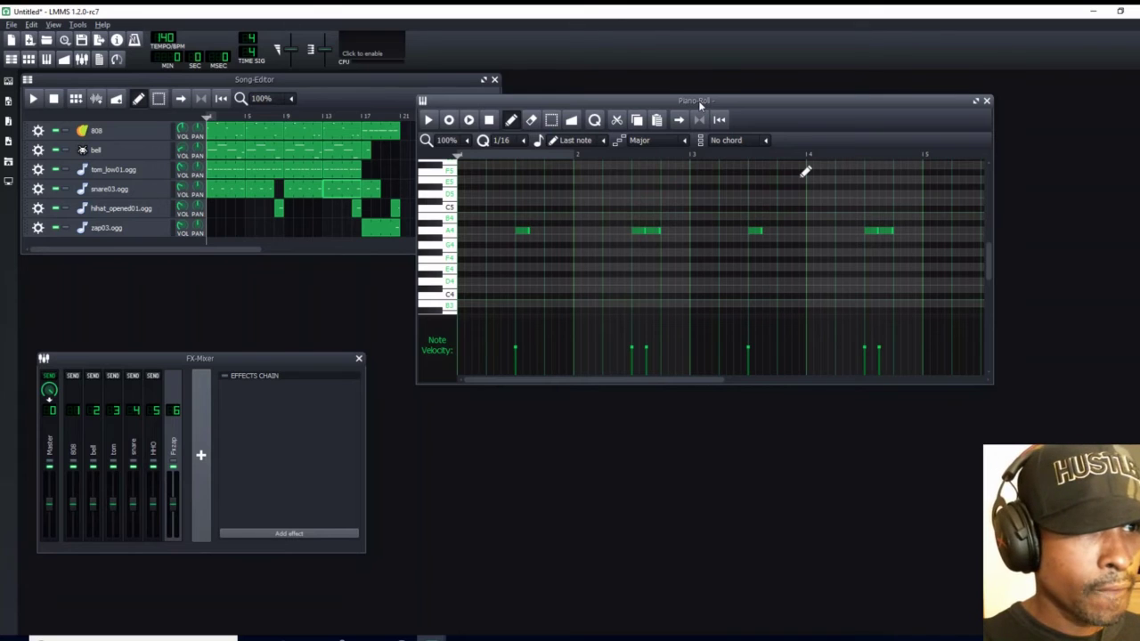
pyautogui.rightClick(869, 232)
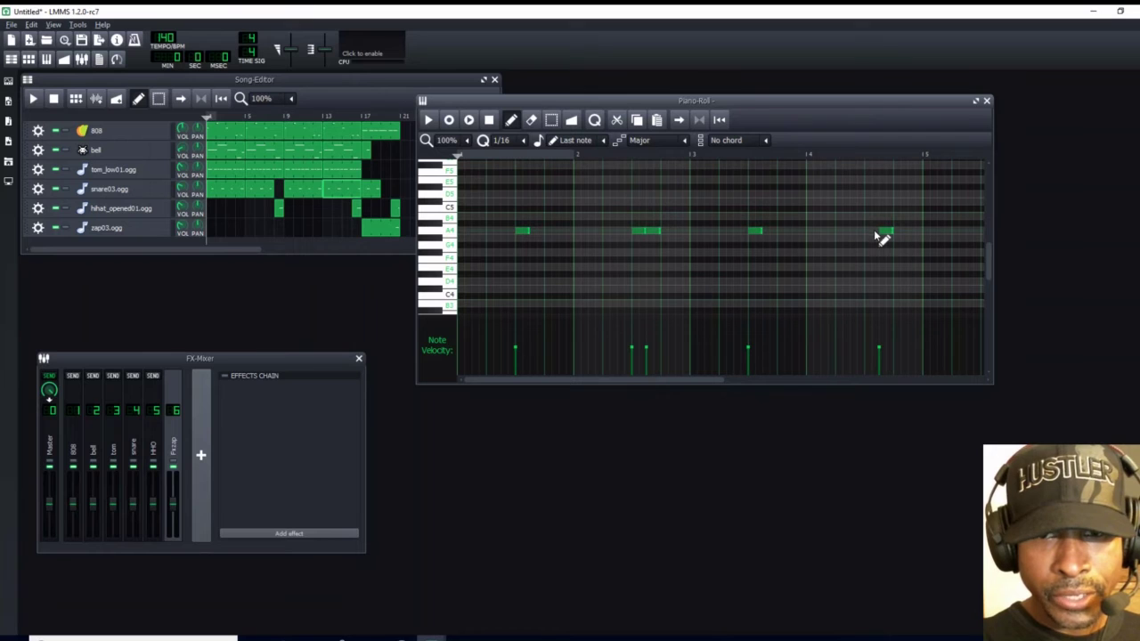
pyautogui.click(986, 100)
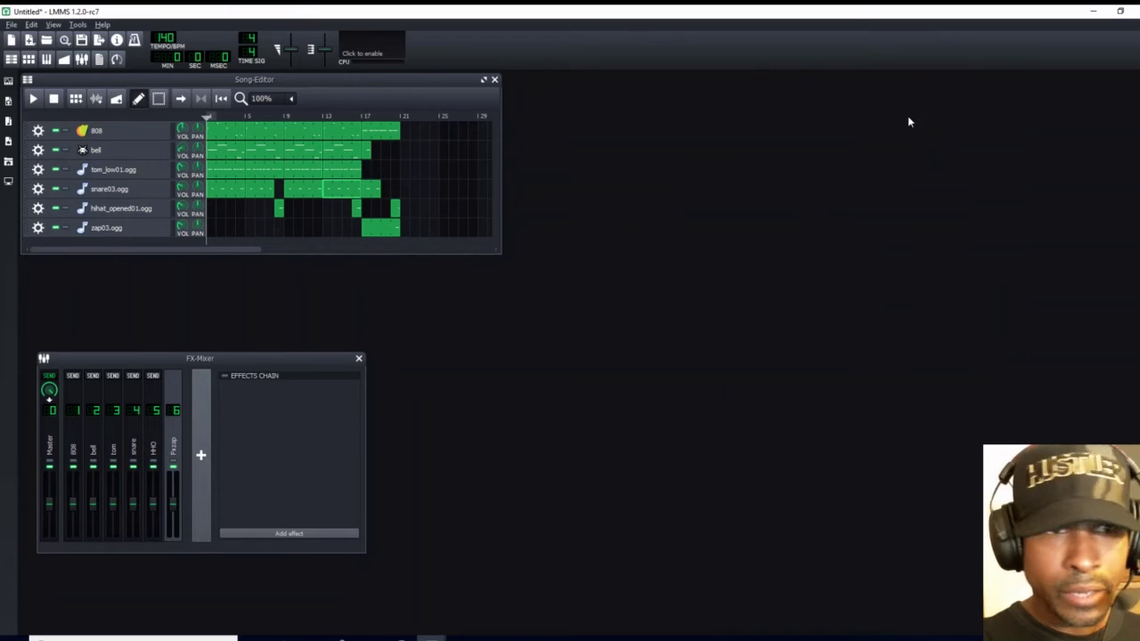
pyautogui.click(351, 115)
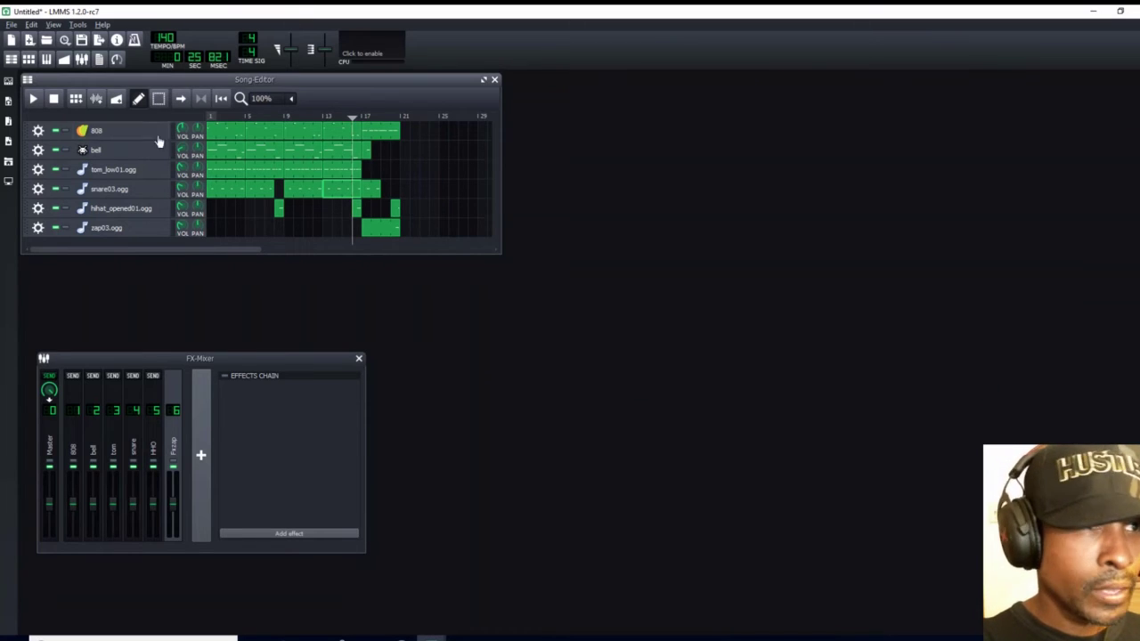
pyautogui.click(31, 100)
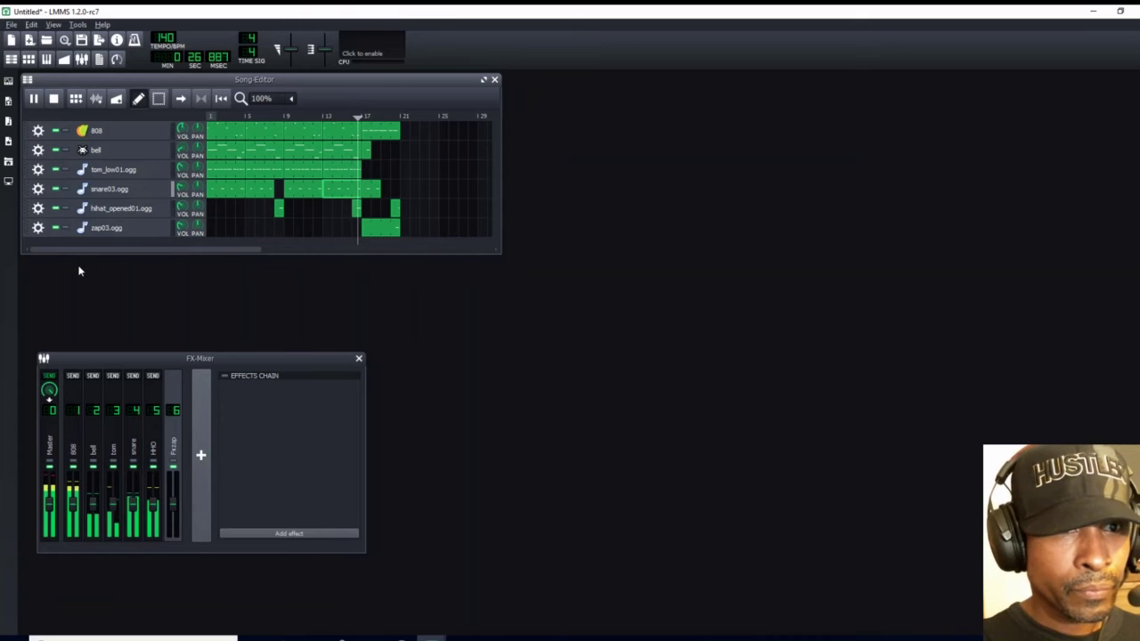
pyautogui.click(53, 99)
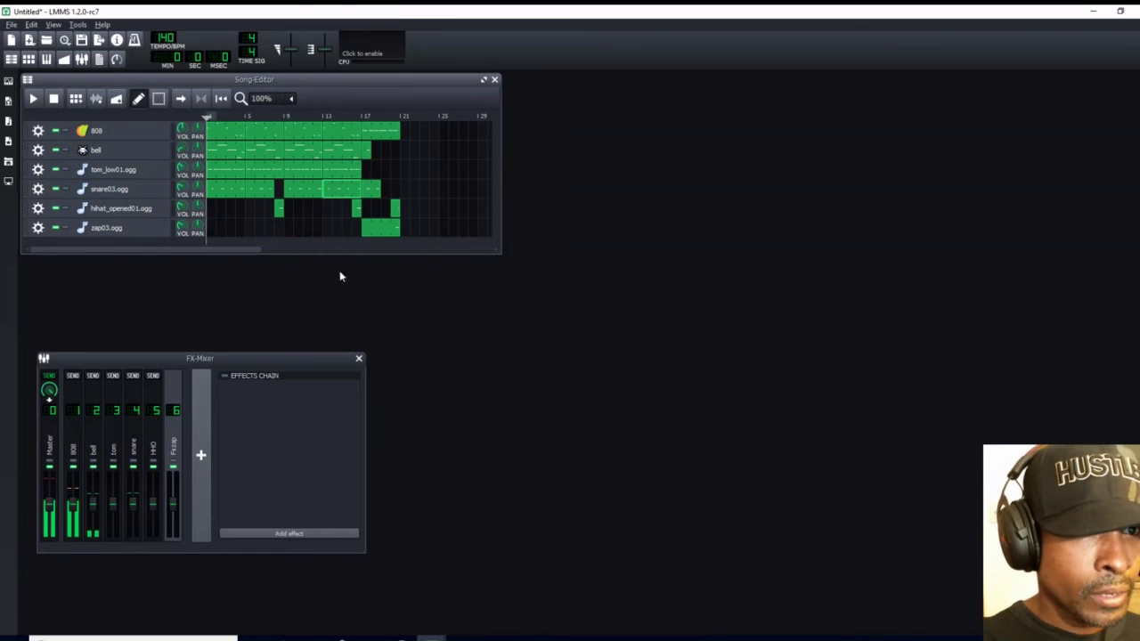
# Delete the note on beat 3 of bar 4 in the 808 pattern starting at bar 13, and play through the ending
pyautogui.doubleClick(353, 136)
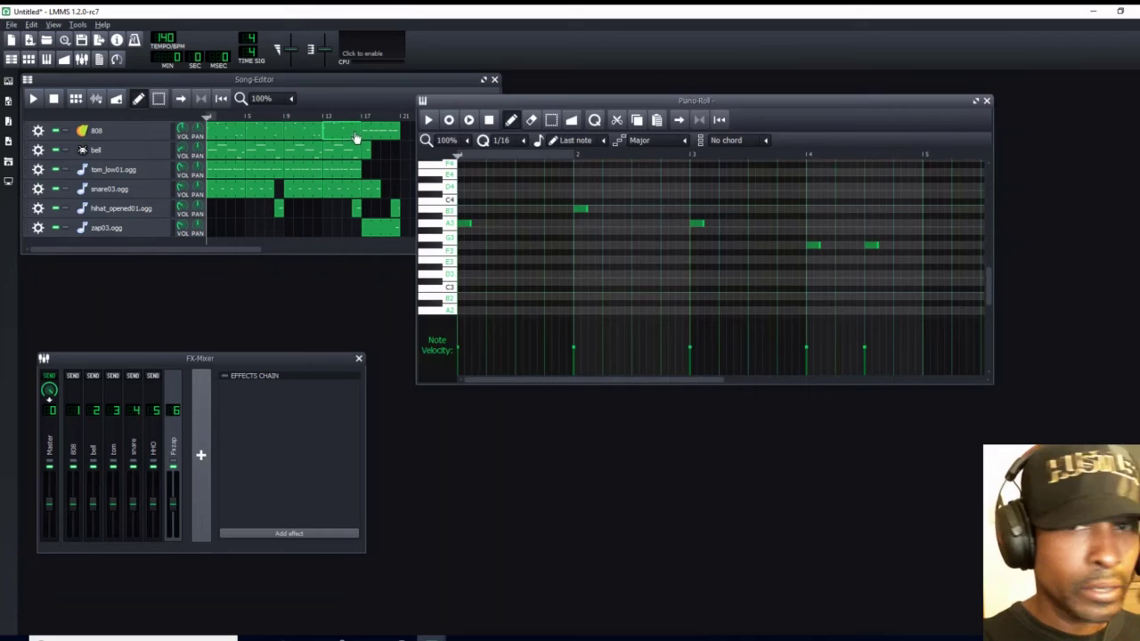
pyautogui.rightClick(876, 248)
pyautogui.click(987, 100)
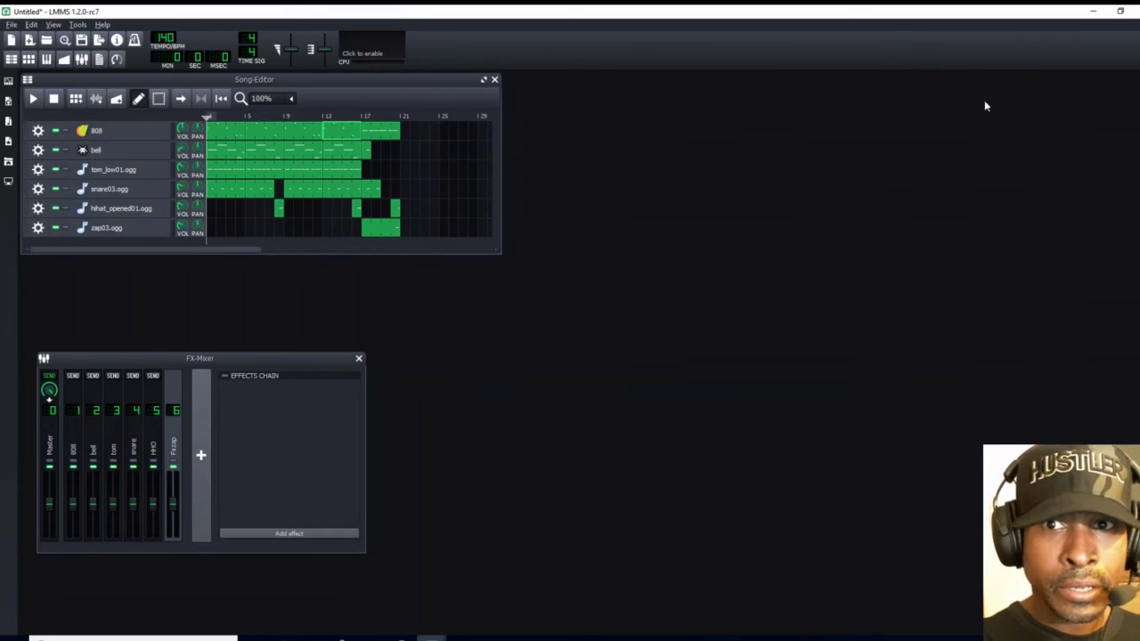
pyautogui.click(345, 116)
pyautogui.click(33, 97)
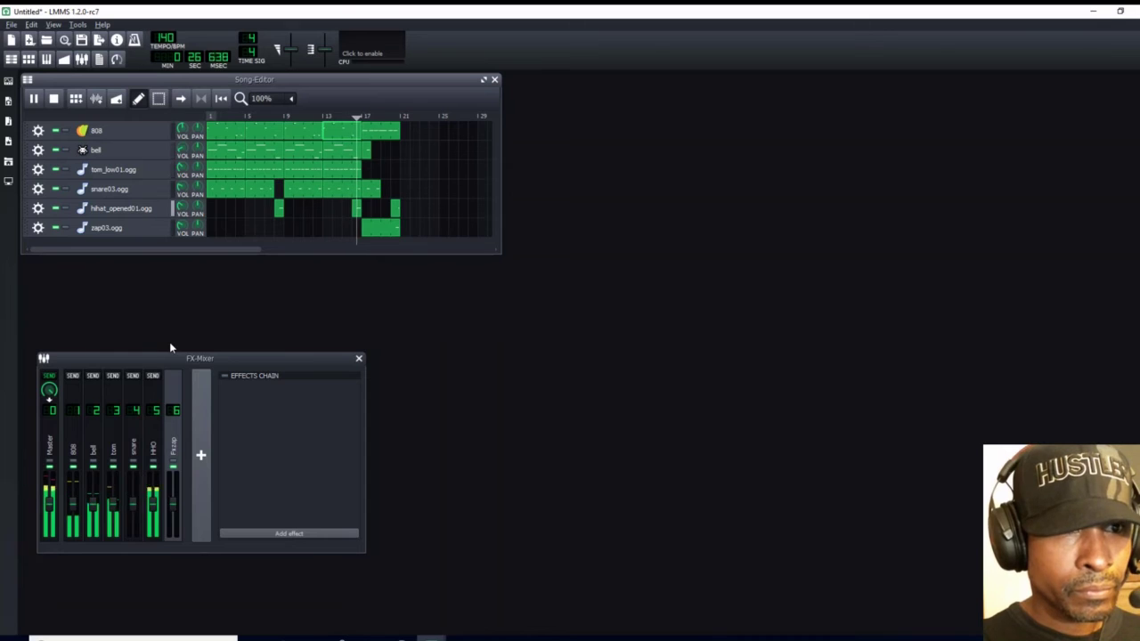
pyautogui.click(54, 98)
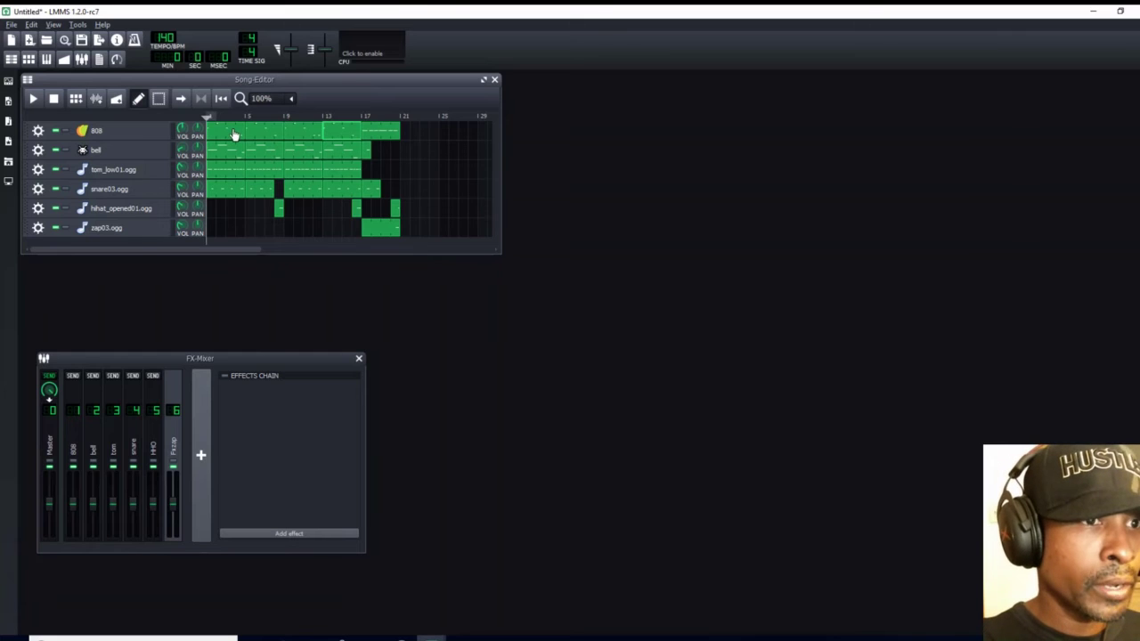
# Copy the opening four-bar 808, bell, tom and snare patterns from bar 1 to bar 21
pyautogui.moveTo(233, 133); pyautogui.dragTo(406, 133)
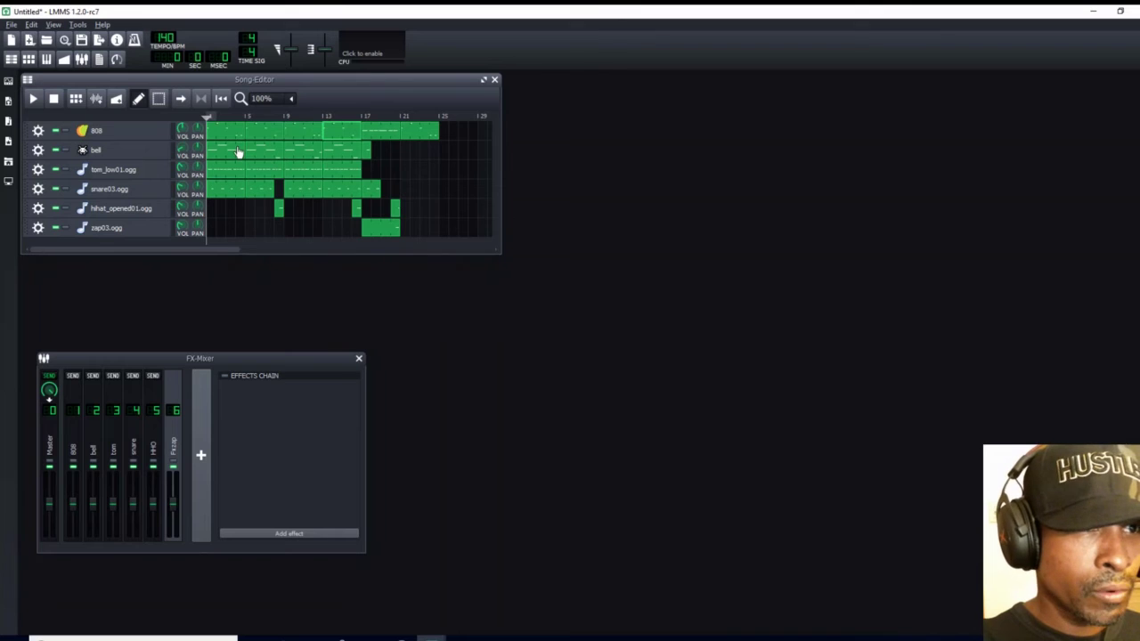
pyautogui.moveTo(238, 151); pyautogui.dragTo(402, 149)
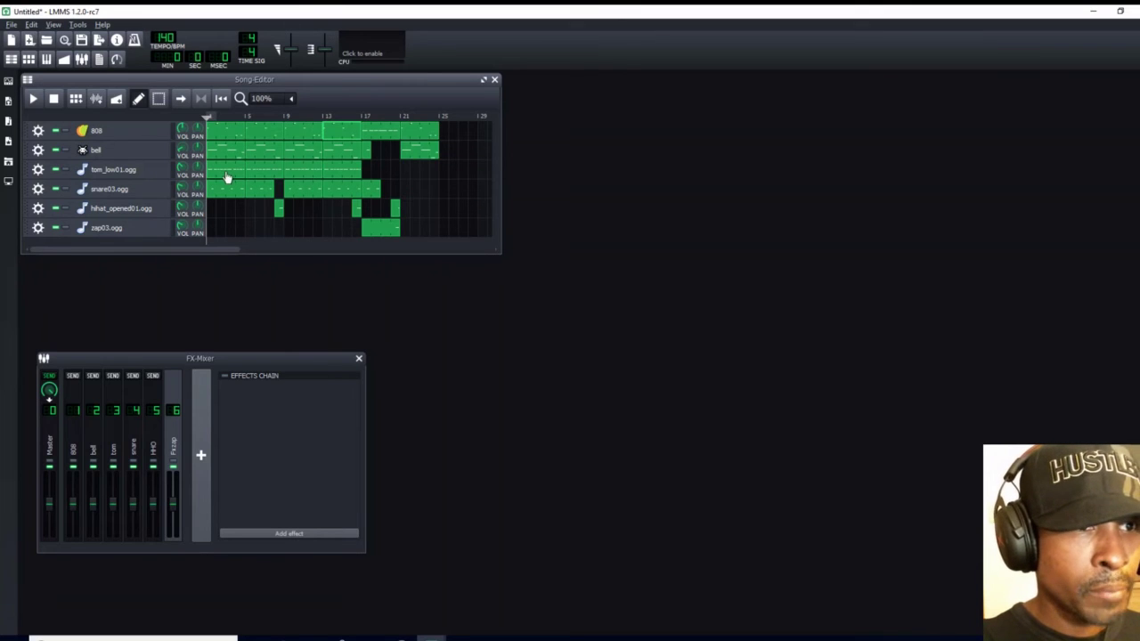
pyautogui.moveTo(227, 177); pyautogui.dragTo(401, 171)
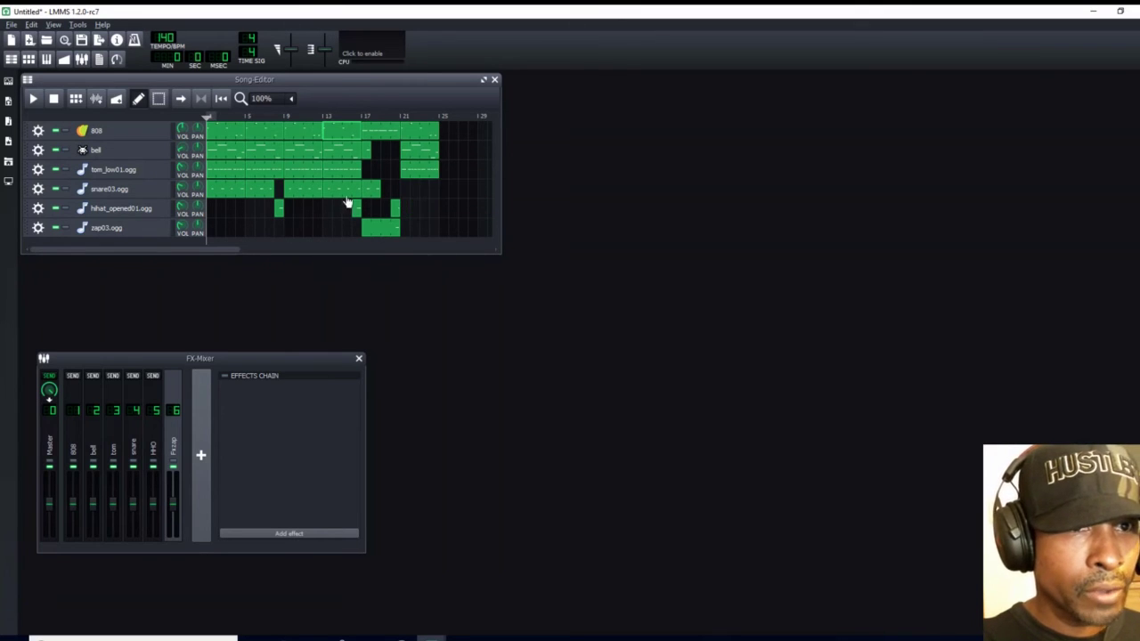
pyautogui.moveTo(231, 191); pyautogui.dragTo(413, 205)
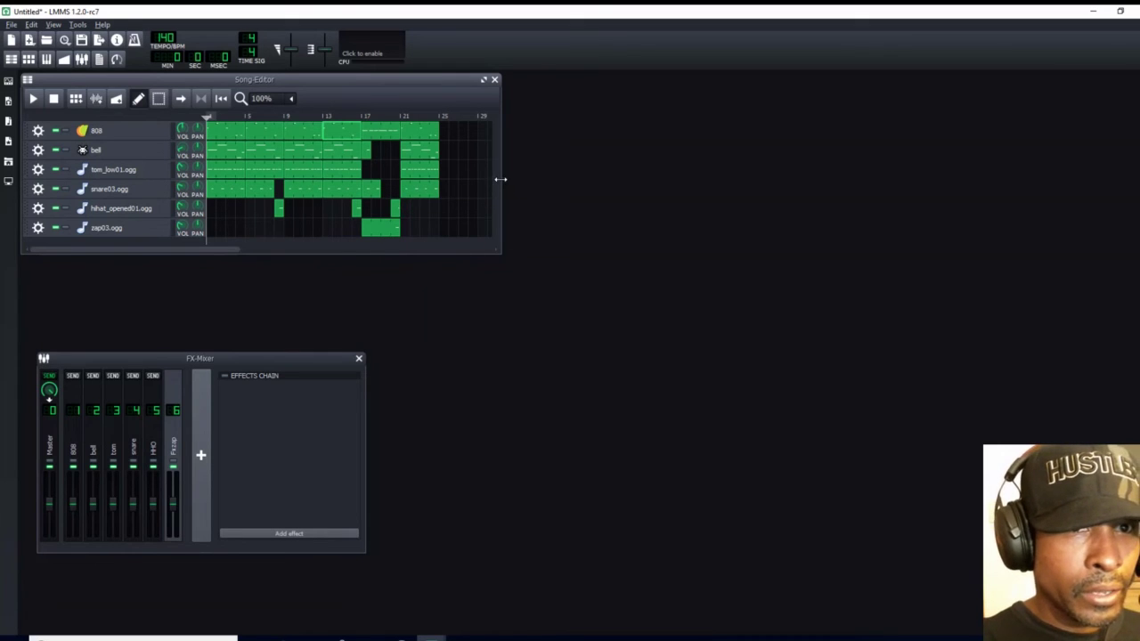
# Copy the 808, bell, tom and snare patterns from bar 5 to bar 25 and the bar 8 open hi-hat to bar 28, and play the song
pyautogui.moveTo(500, 179); pyautogui.dragTo(533, 178)
pyautogui.moveTo(267, 133); pyautogui.dragTo(442, 129)
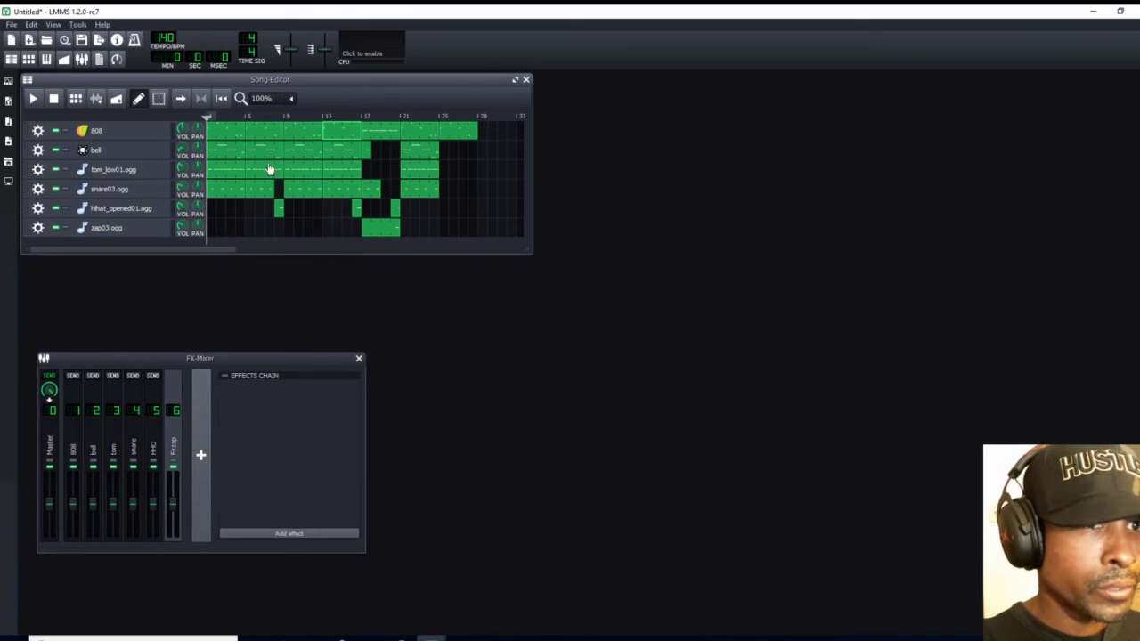
pyautogui.moveTo(270, 158); pyautogui.dragTo(448, 153)
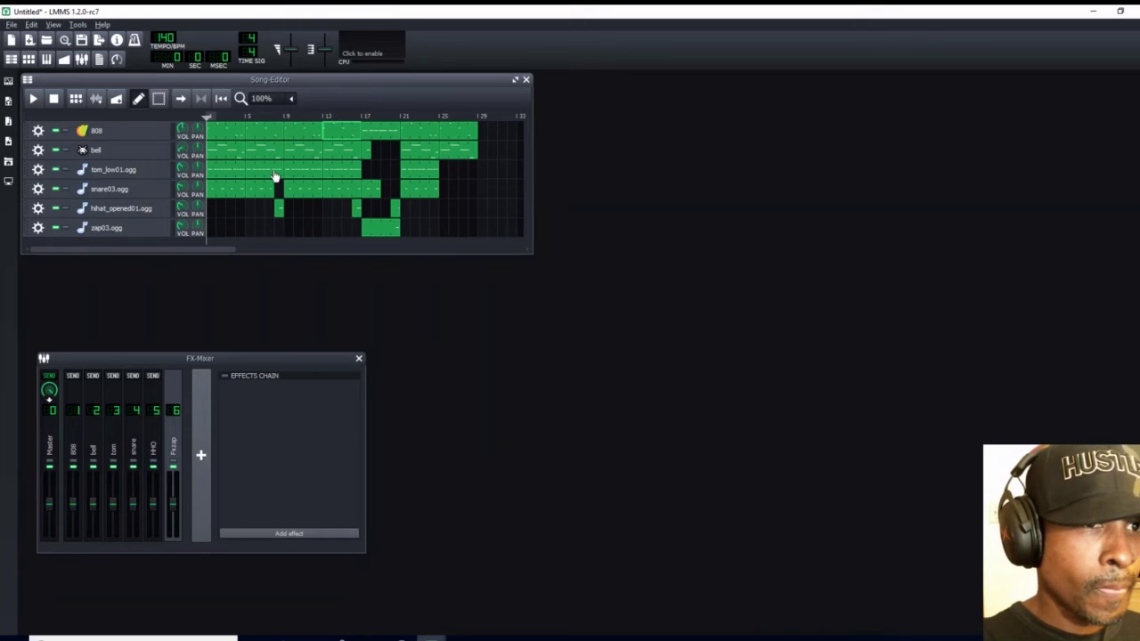
pyautogui.moveTo(276, 176); pyautogui.dragTo(442, 170)
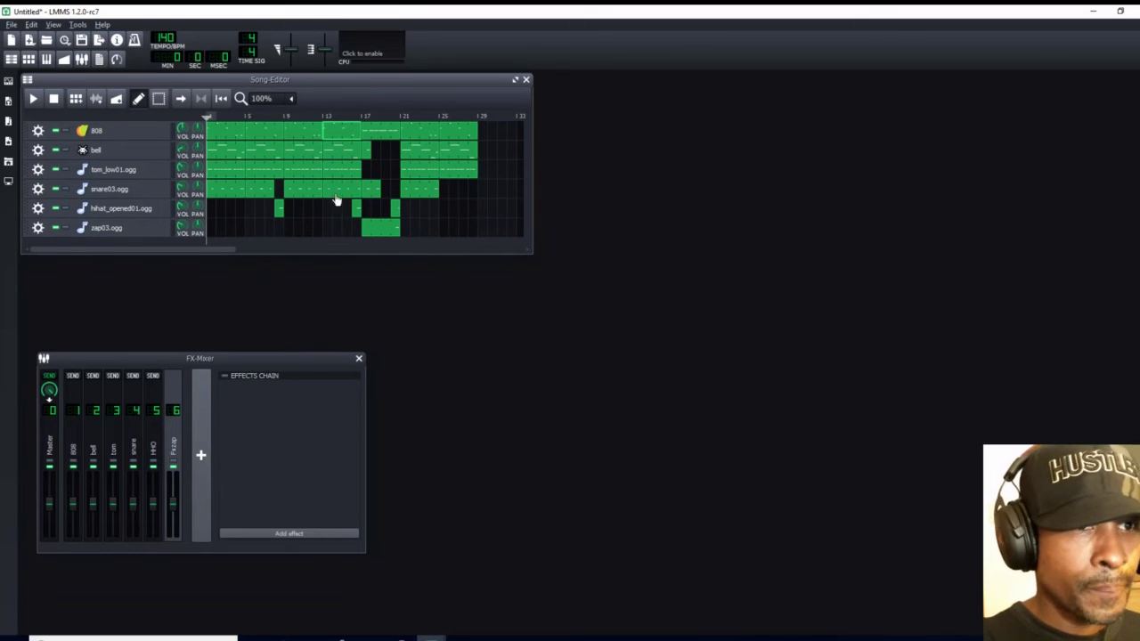
pyautogui.moveTo(261, 195); pyautogui.dragTo(446, 194)
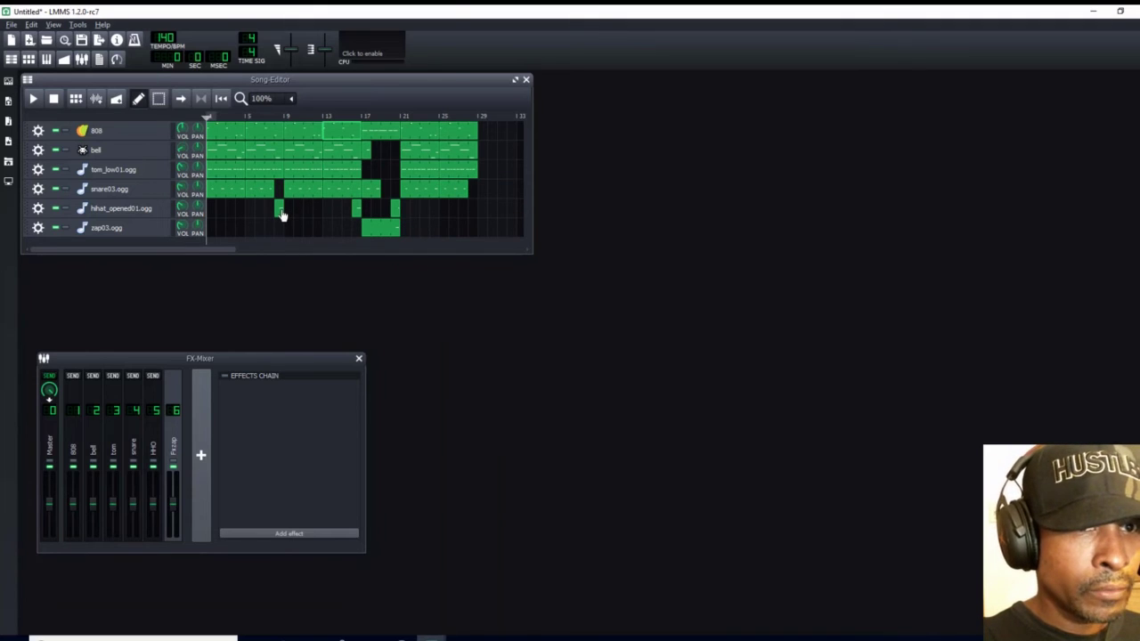
pyautogui.moveTo(281, 215); pyautogui.dragTo(474, 211)
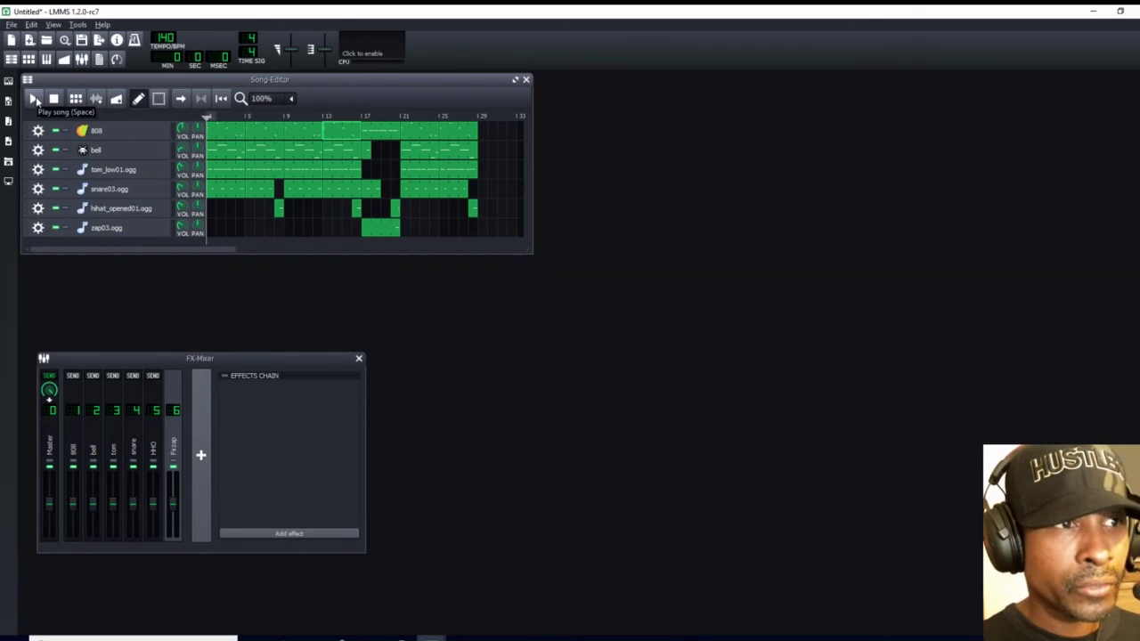
pyautogui.click(36, 100)
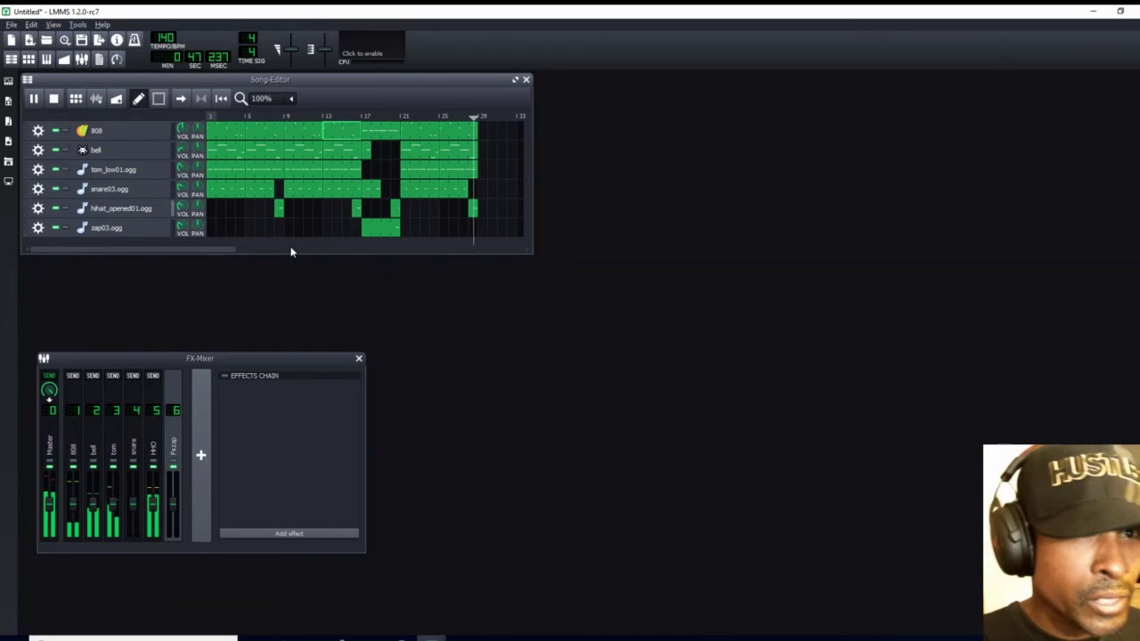
pyautogui.click(54, 99)
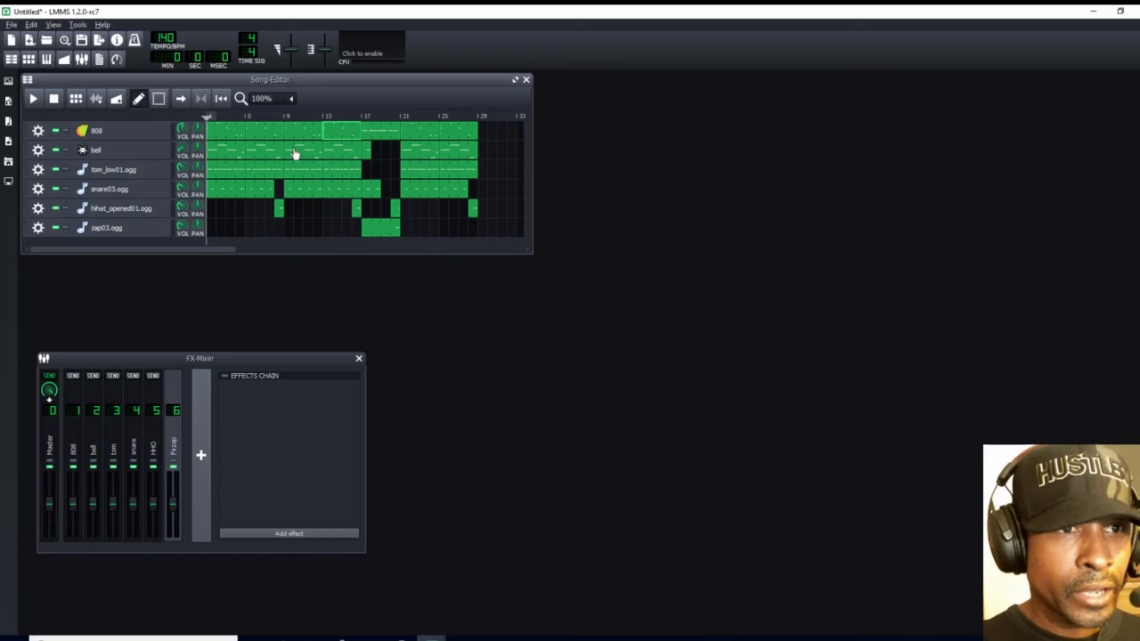
# Open the bell instrument beside the song editor, audition its A4 key, and show its effects chain
pyautogui.click(114, 151)
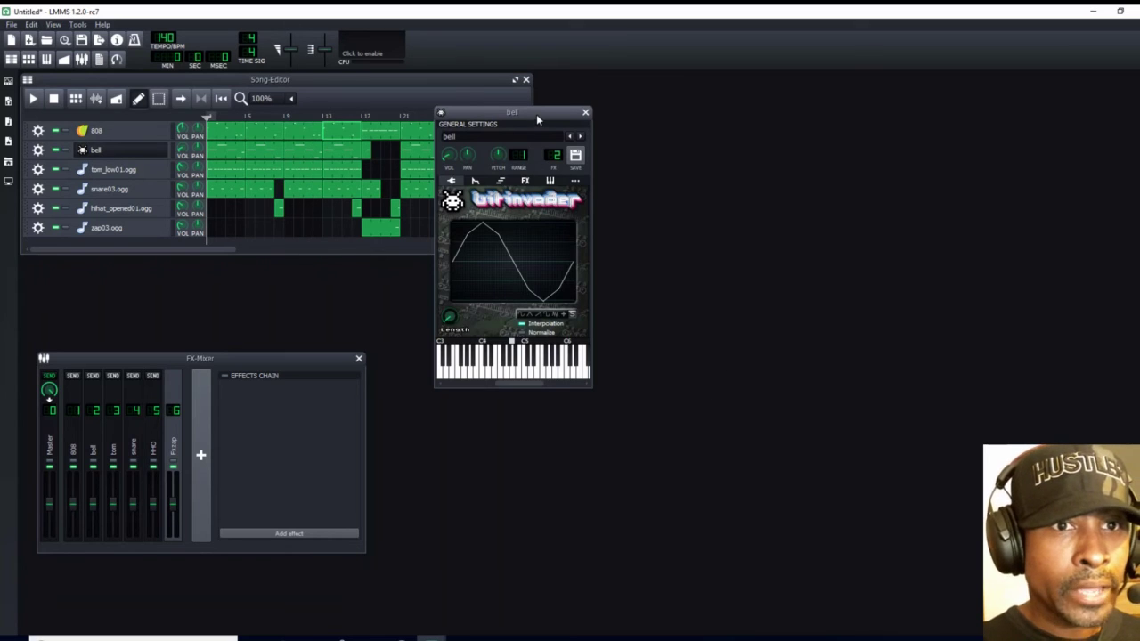
pyautogui.moveTo(536, 114); pyautogui.dragTo(674, 94)
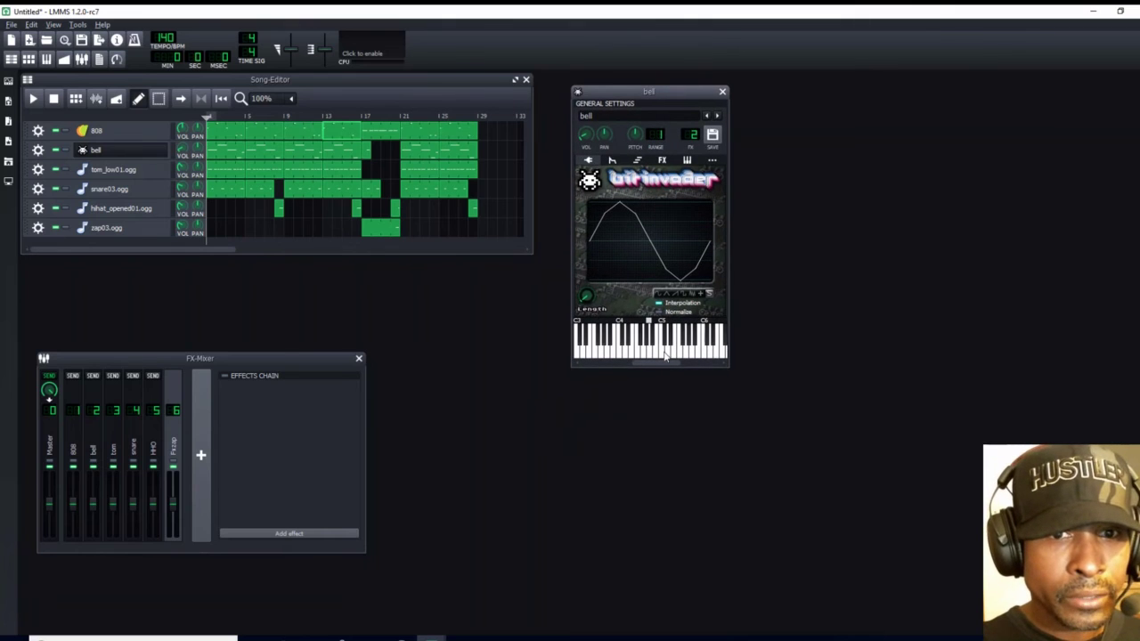
pyautogui.click(651, 356)
pyautogui.click(651, 356)
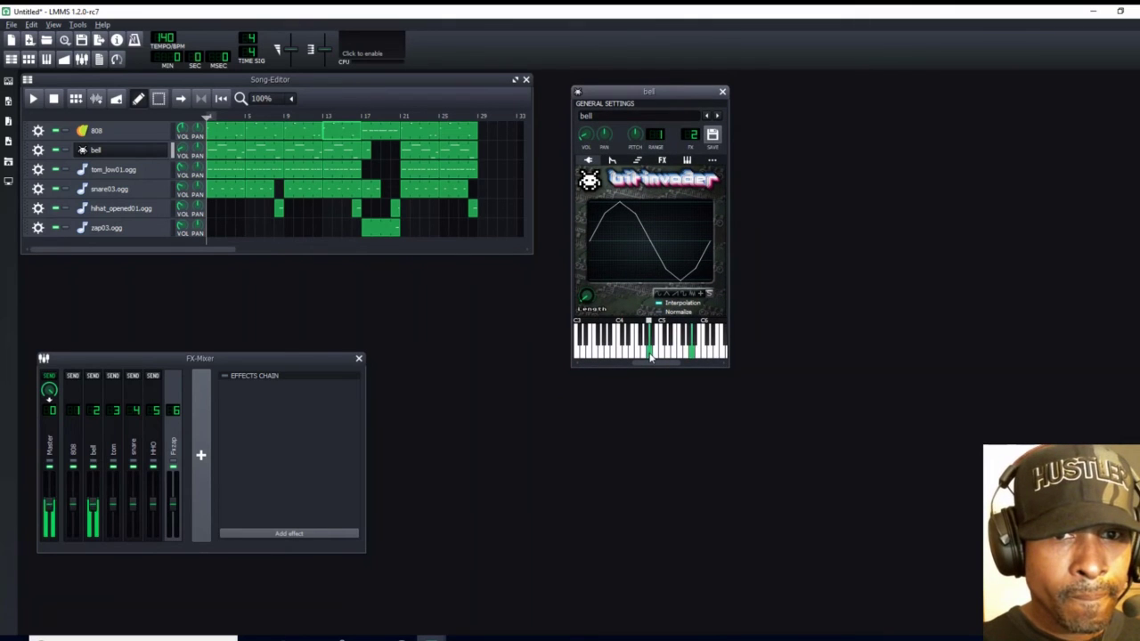
pyautogui.click(650, 356)
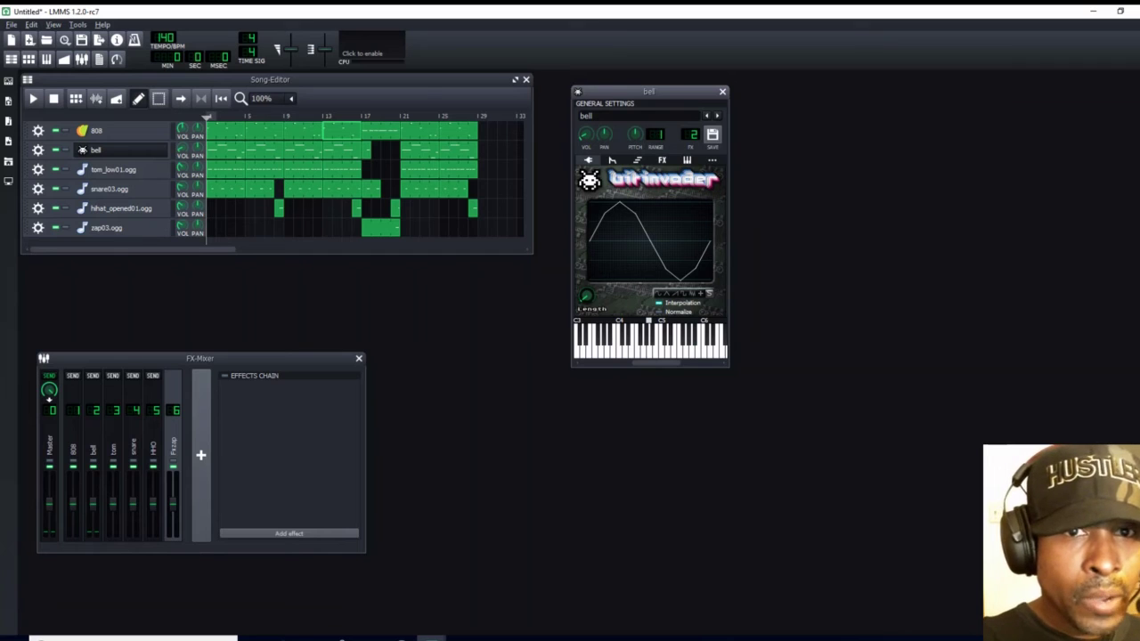
pyautogui.click(662, 161)
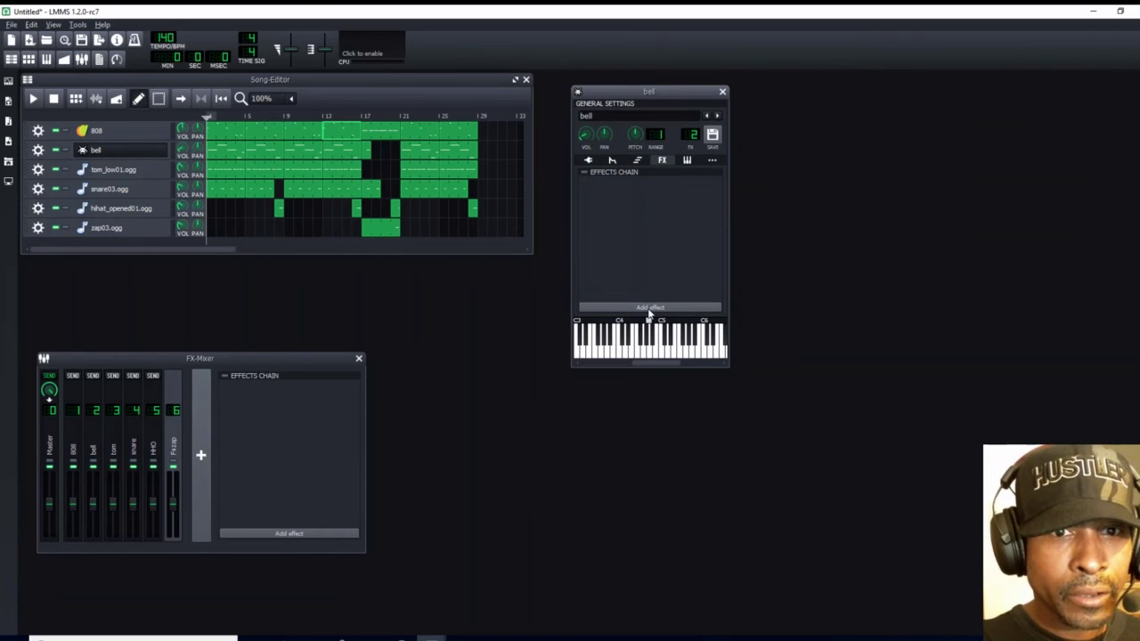
pyautogui.click(648, 308)
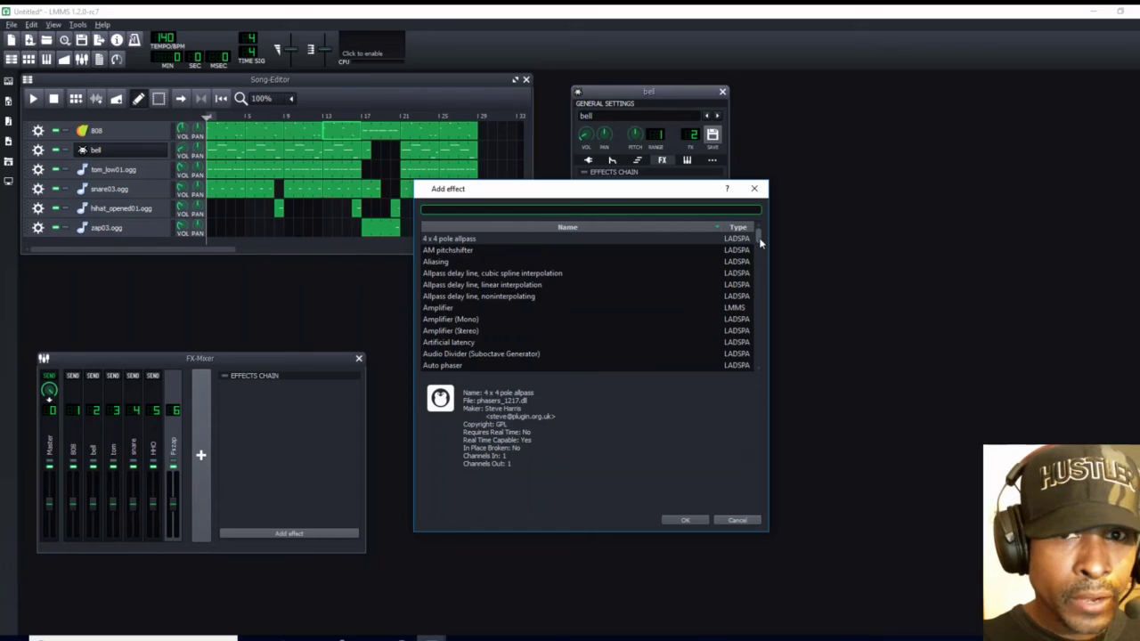
pyautogui.moveTo(757, 238); pyautogui.dragTo(758, 247)
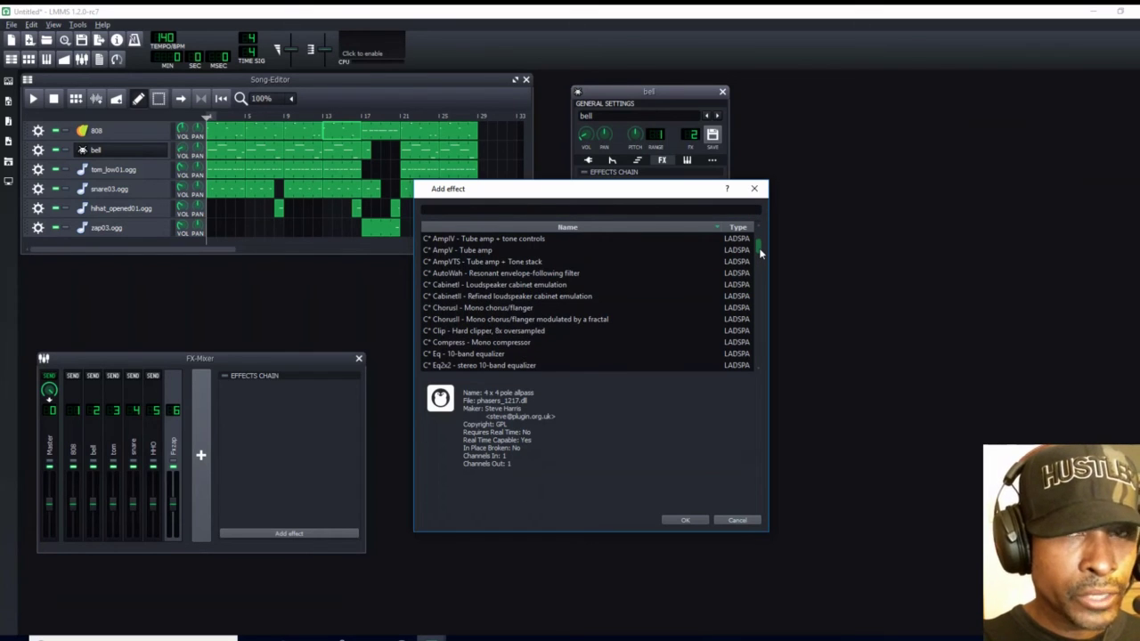
pyautogui.moveTo(758, 248); pyautogui.dragTo(758, 250)
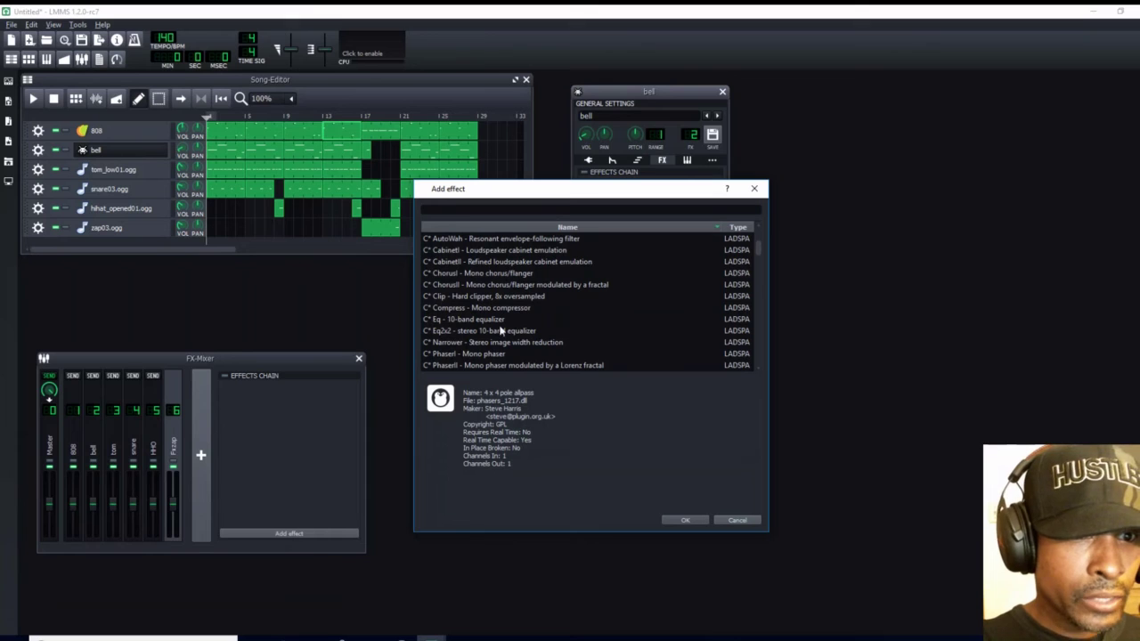
pyautogui.scroll(-3, 755, 250)
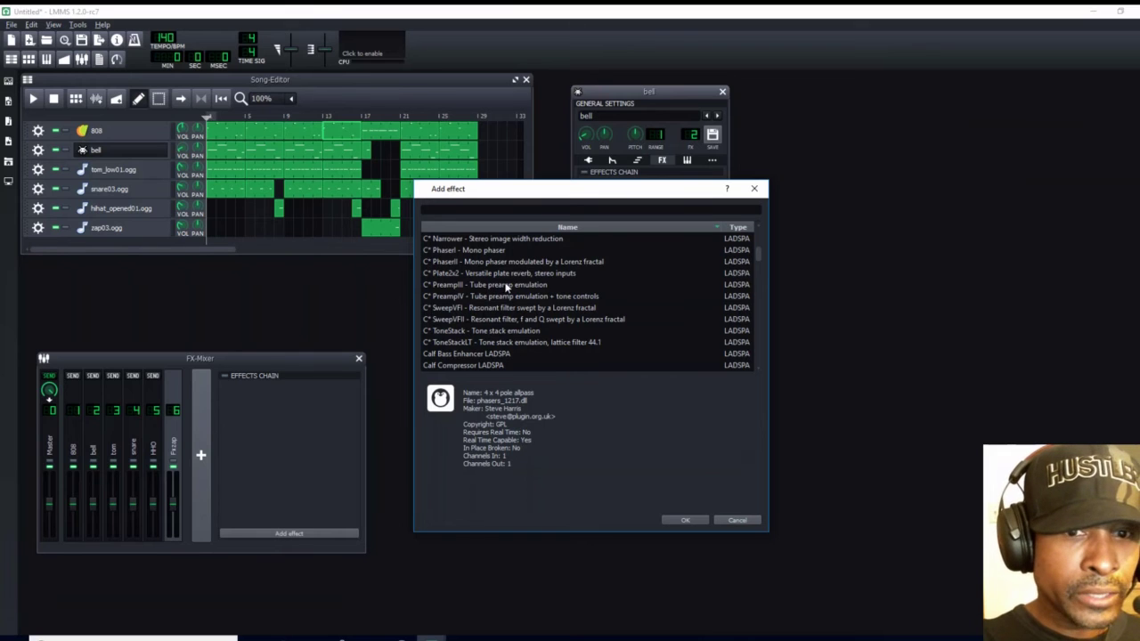
pyautogui.click(683, 521)
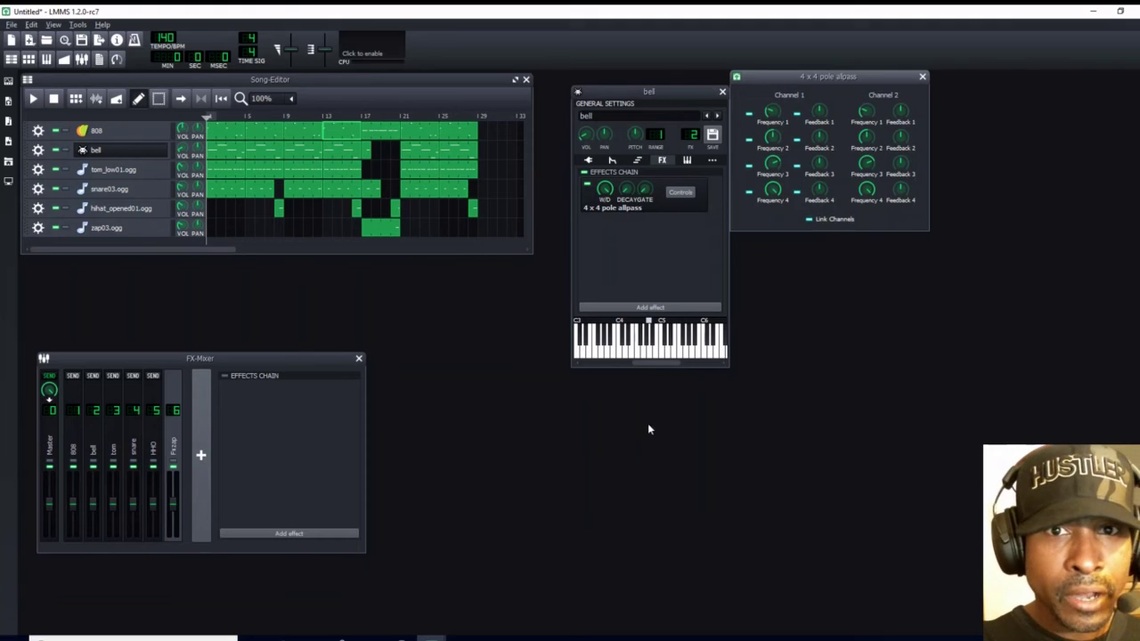
pyautogui.click(922, 77)
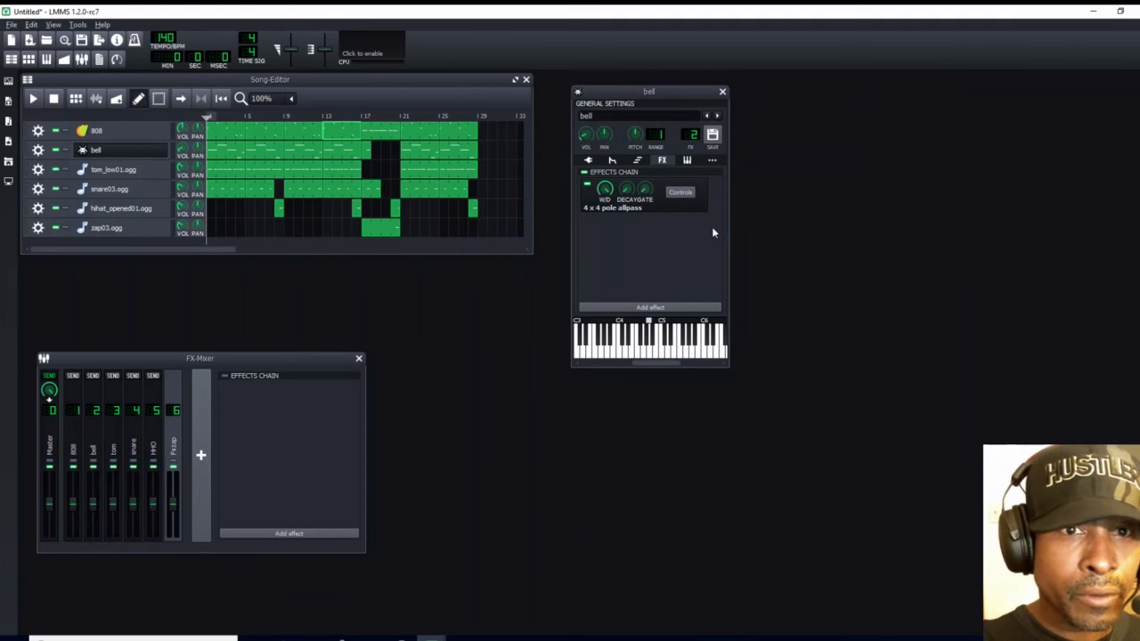
pyautogui.rightClick(696, 198)
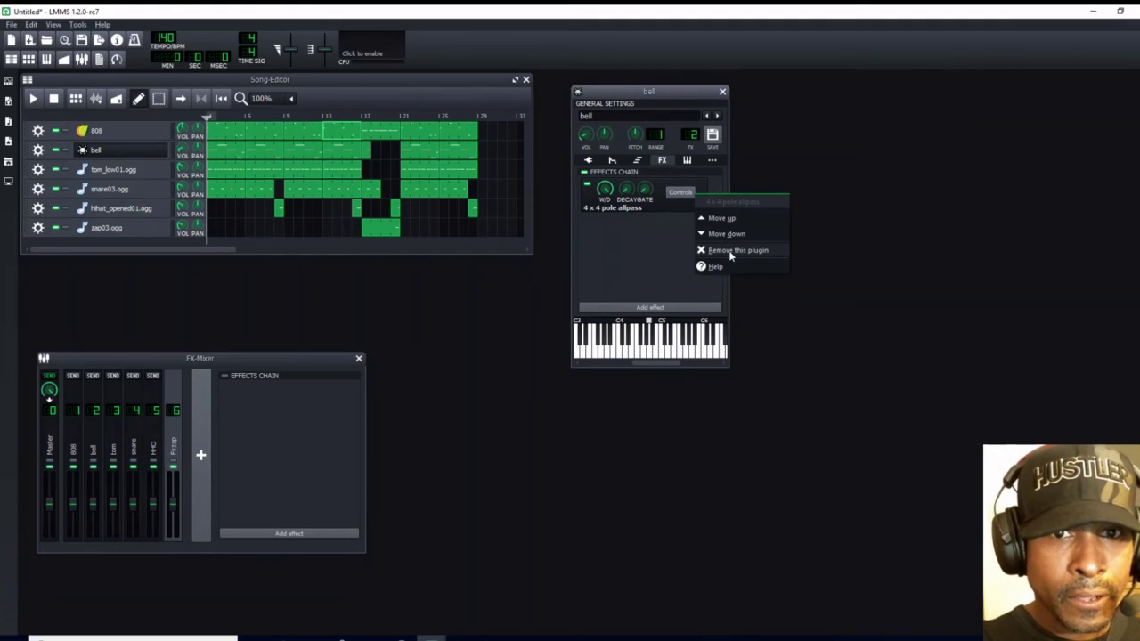
pyautogui.click(729, 250)
# Add the C* Plate2x2 stereo plate reverb to the bell's effects chain and audition the A4 key
pyautogui.click(667, 307)
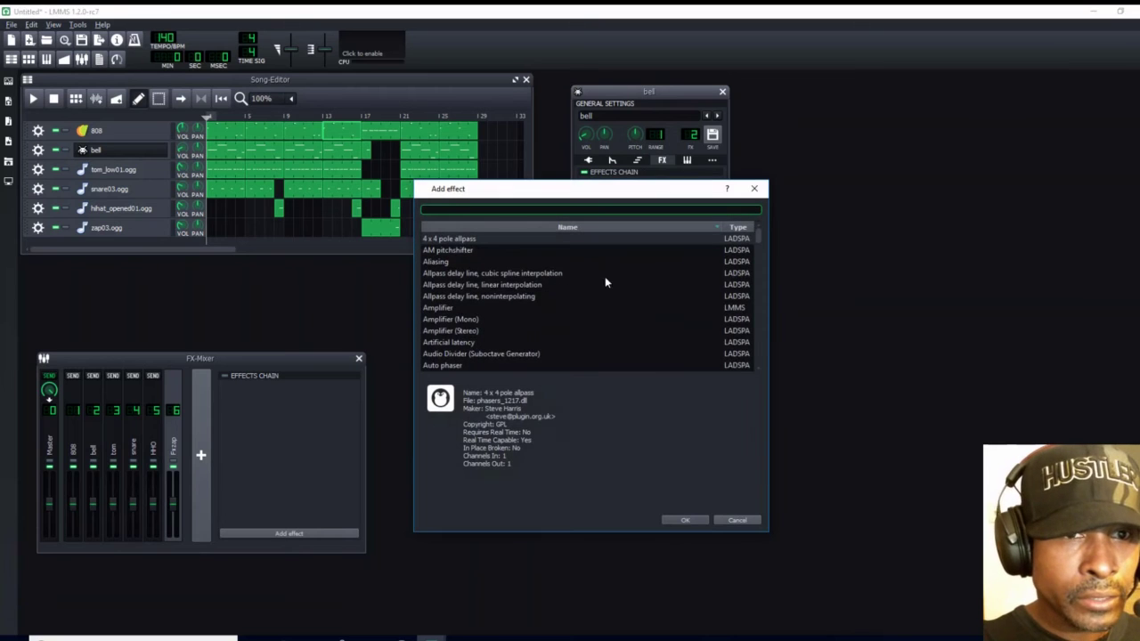
pyautogui.moveTo(760, 235); pyautogui.dragTo(755, 251)
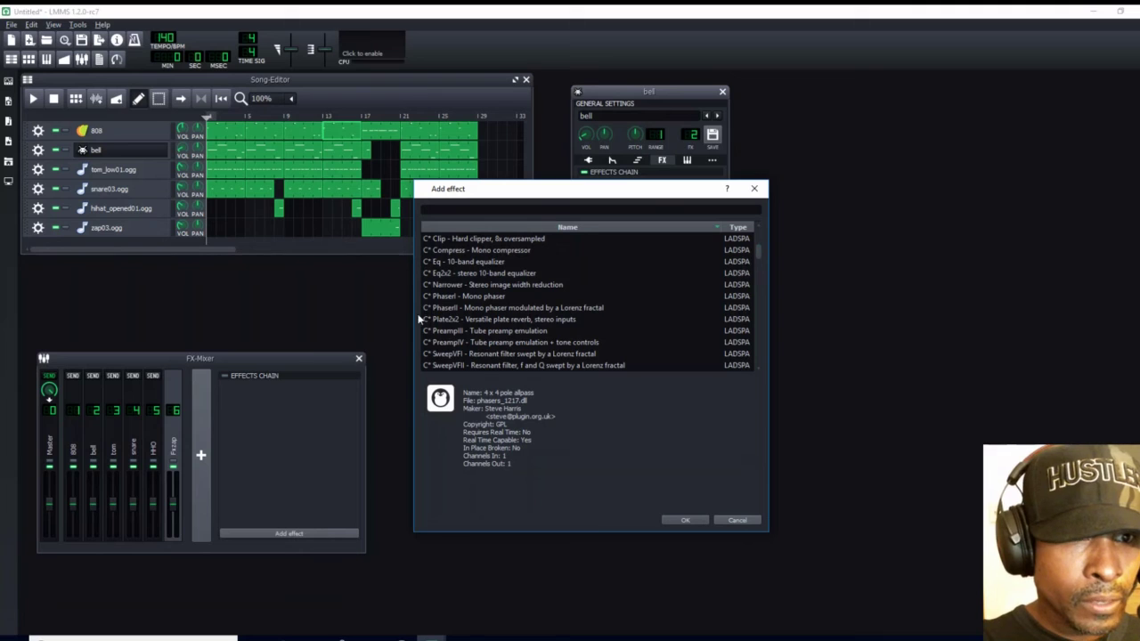
pyautogui.click(462, 322)
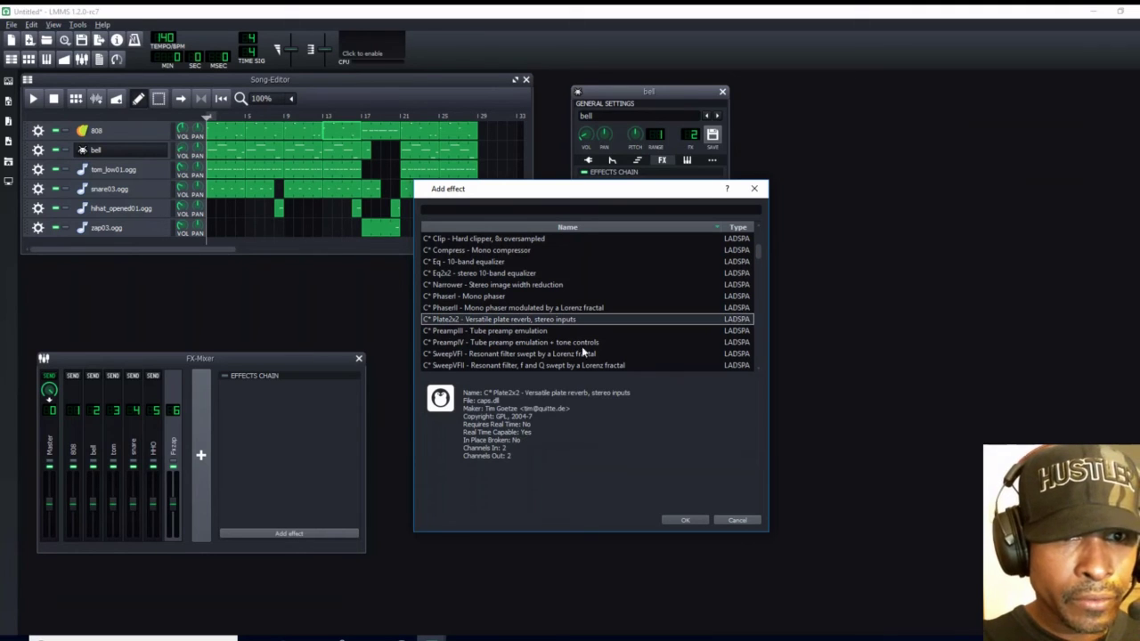
pyautogui.click(683, 520)
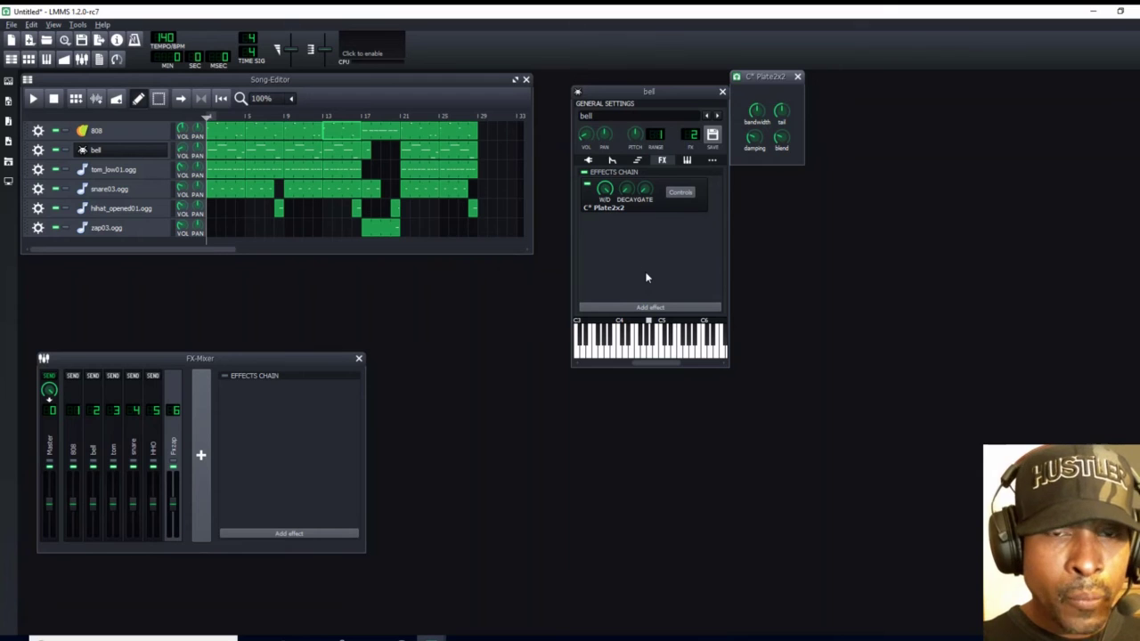
pyautogui.moveTo(781, 81); pyautogui.dragTo(804, 105)
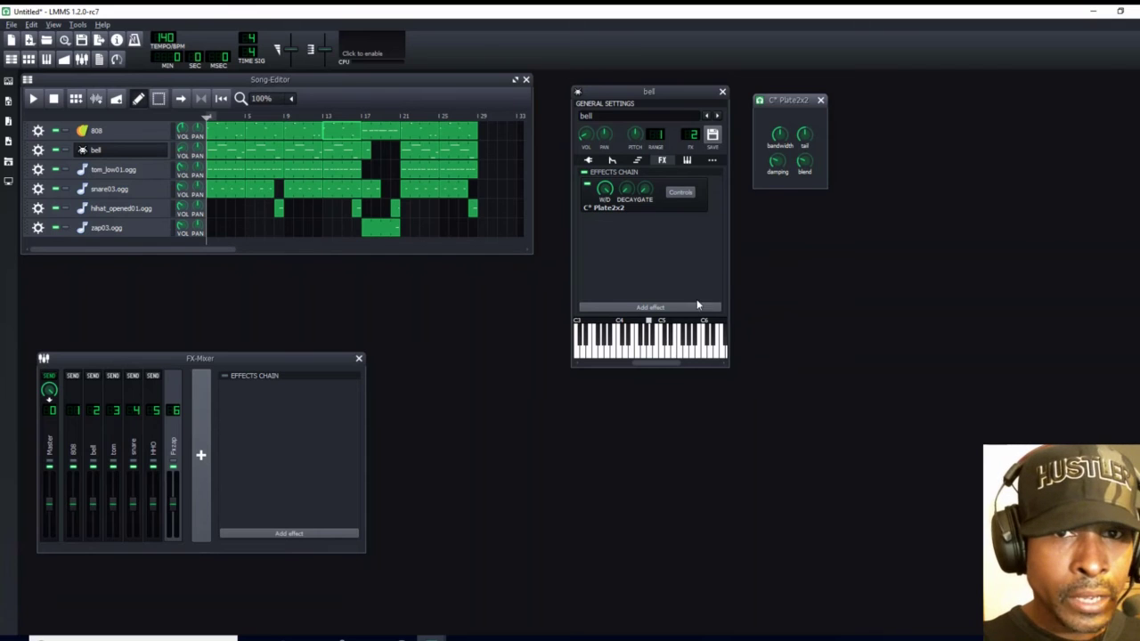
pyautogui.click(650, 354)
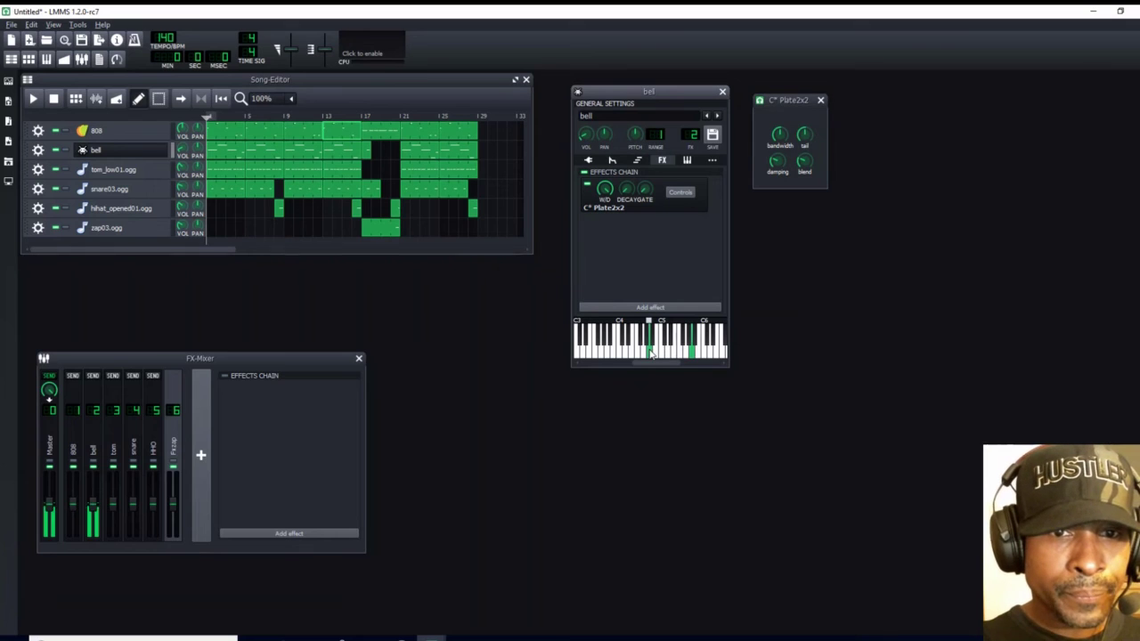
# Try the plate reverb's bandwidth at 0.97909 while auditioning the bell's A4 key, and reset it to 0.502
pyautogui.click(781, 140)
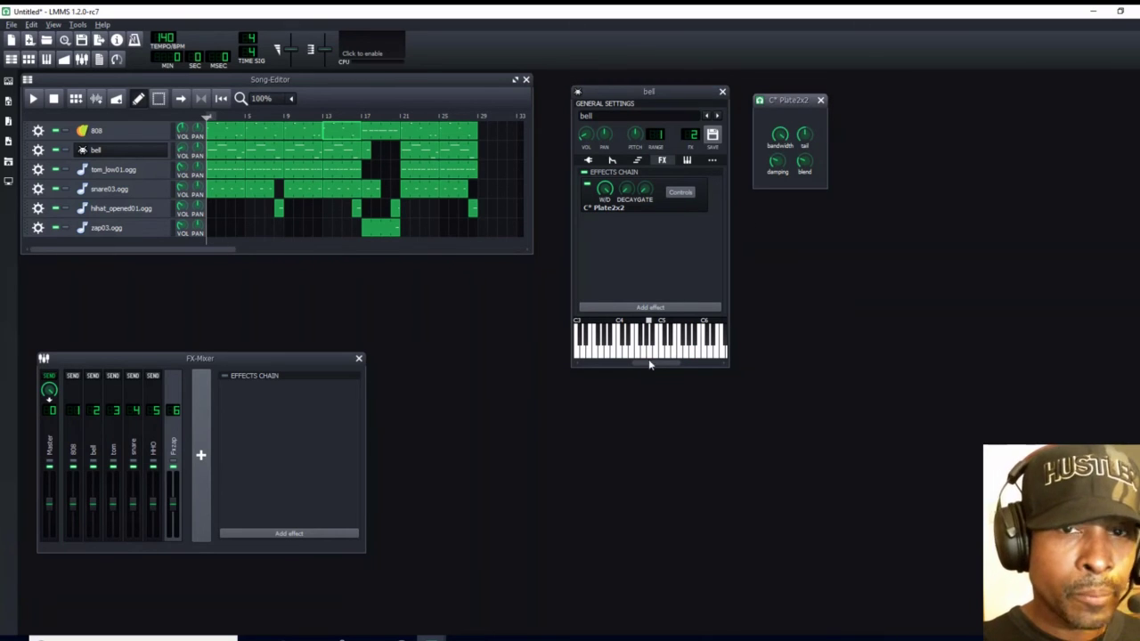
pyautogui.click(651, 354)
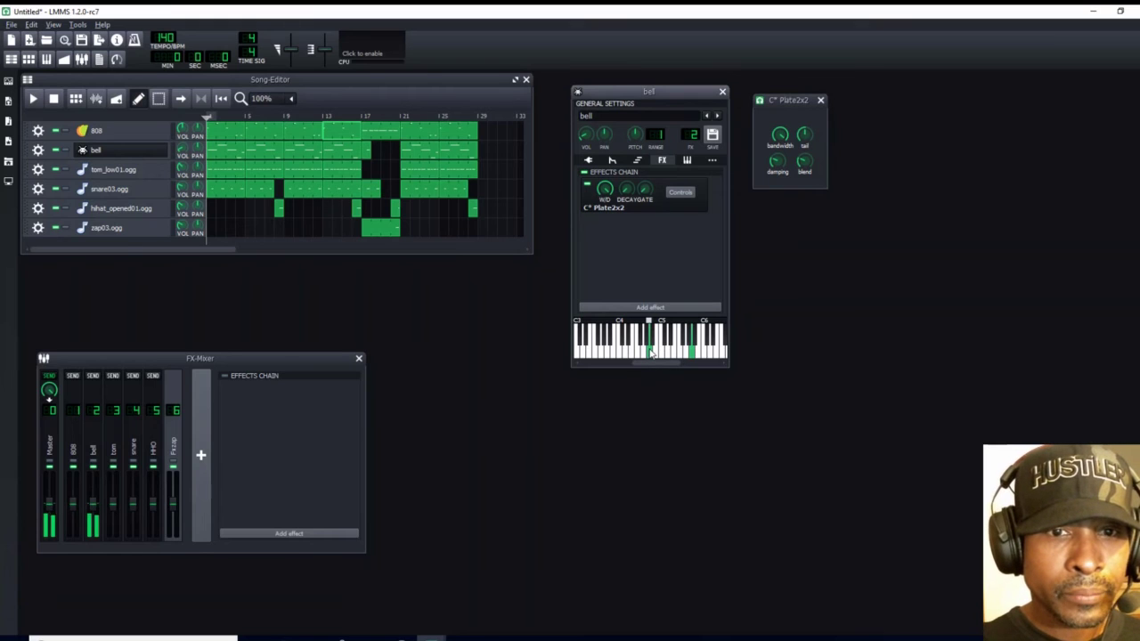
pyautogui.click(780, 136)
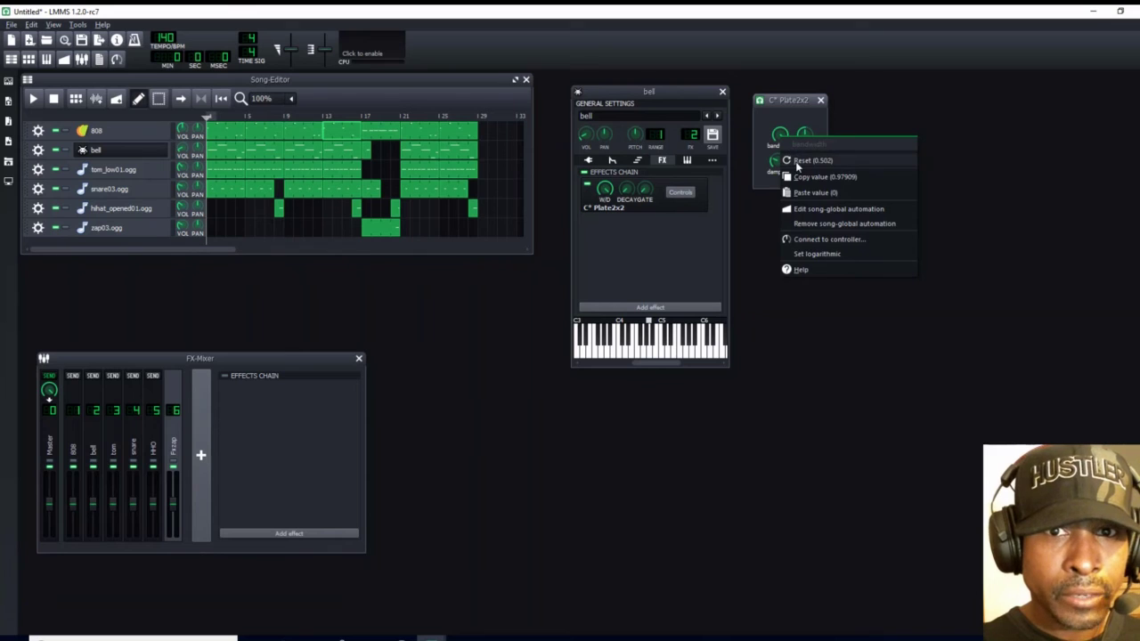
pyautogui.click(798, 164)
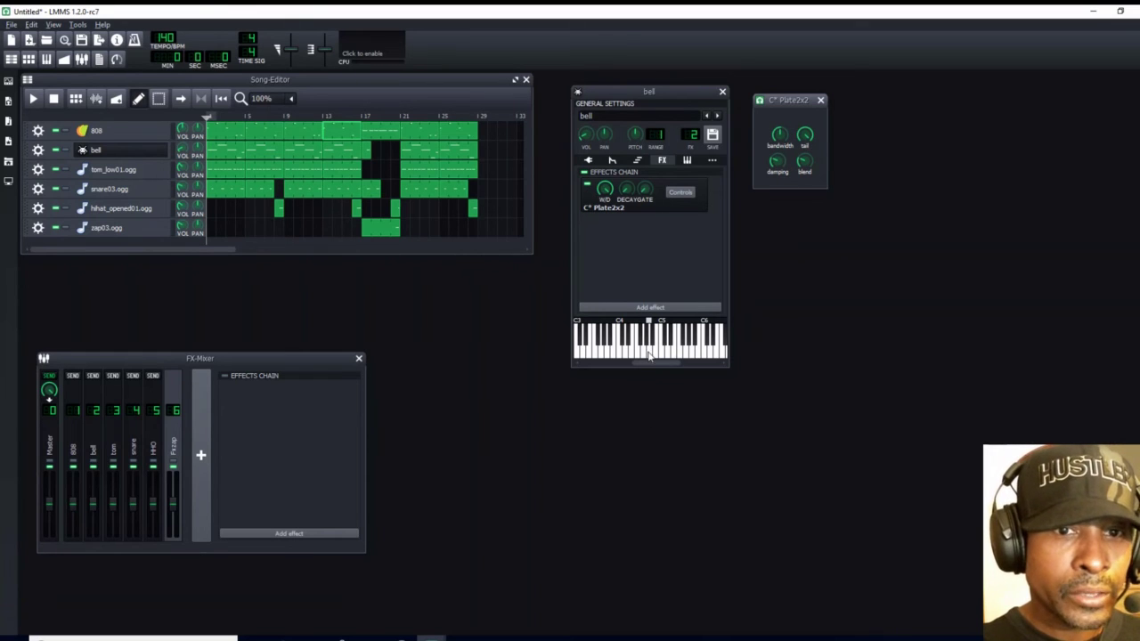
# Audition the bell's A4 key with the plate reverb's tail raised to 0.749, and reset the tail to 0.3745
pyautogui.click(649, 357)
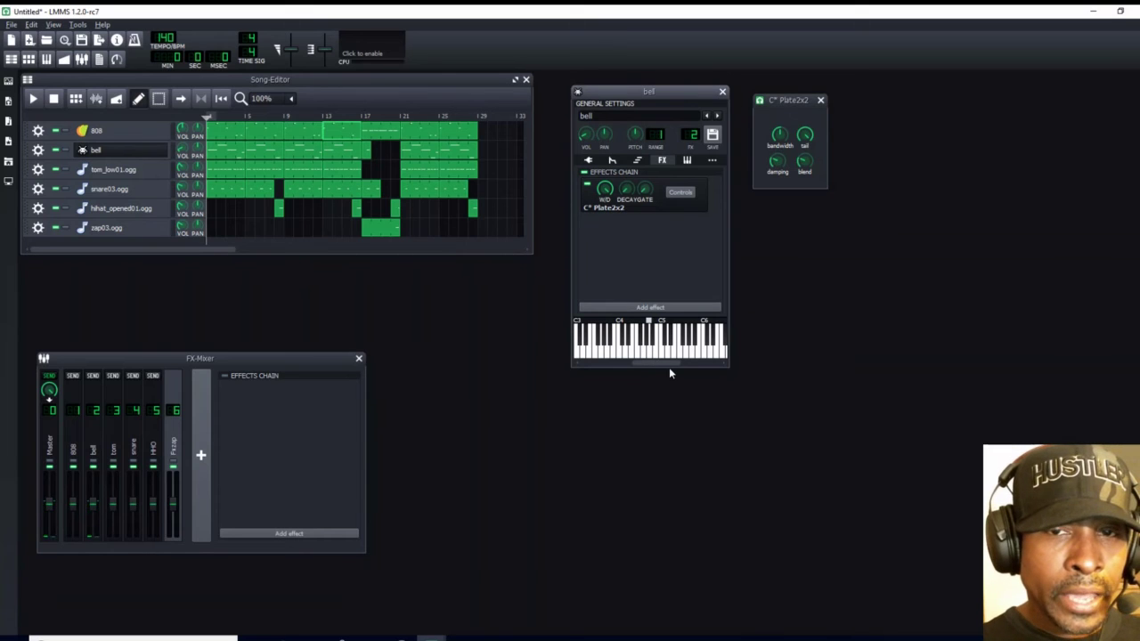
pyautogui.rightClick(805, 135)
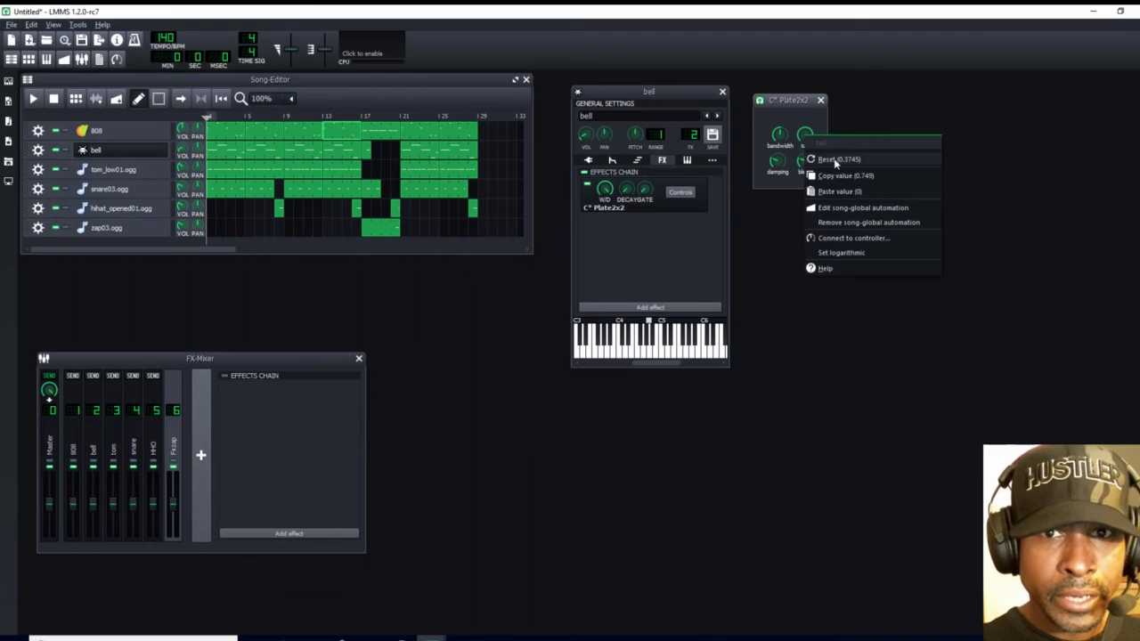
pyautogui.click(834, 172)
# Try a much higher blend on the plate reverb while auditioning the bell's A4 key, and reset the blend to its default
pyautogui.moveTo(811, 169); pyautogui.dragTo(810, 148)
pyautogui.click(649, 354)
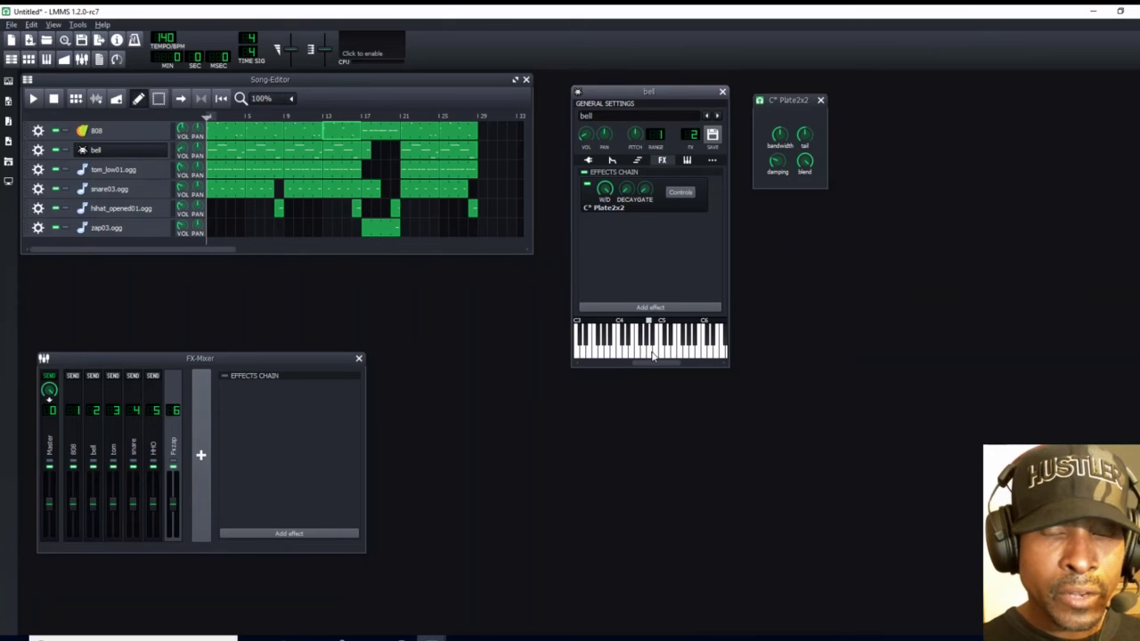
pyautogui.click(651, 354)
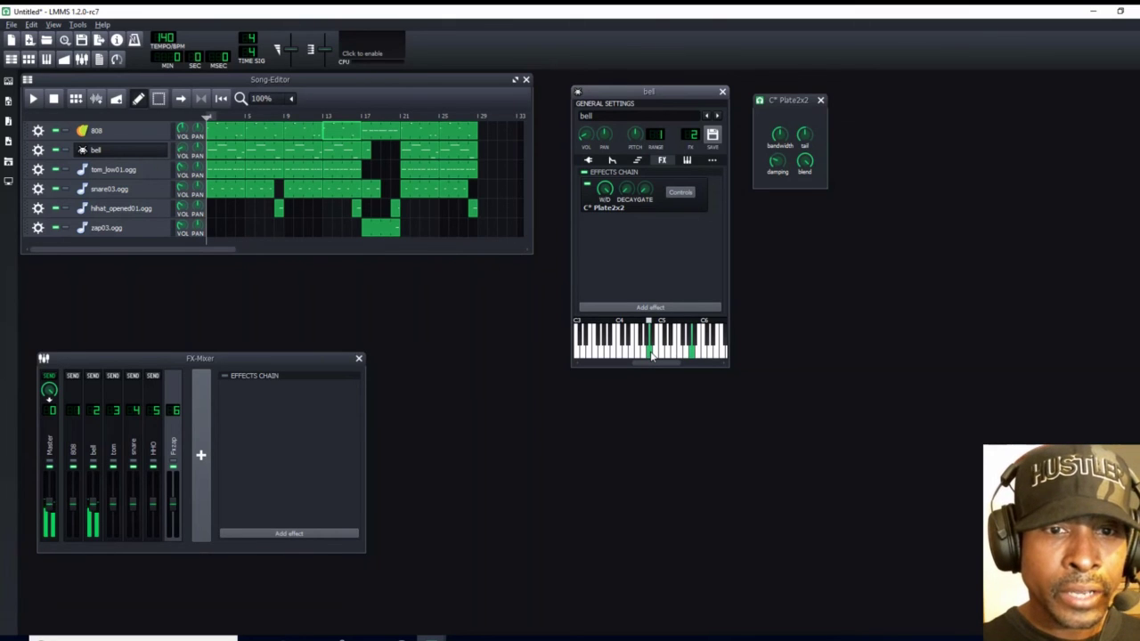
pyautogui.click(651, 354)
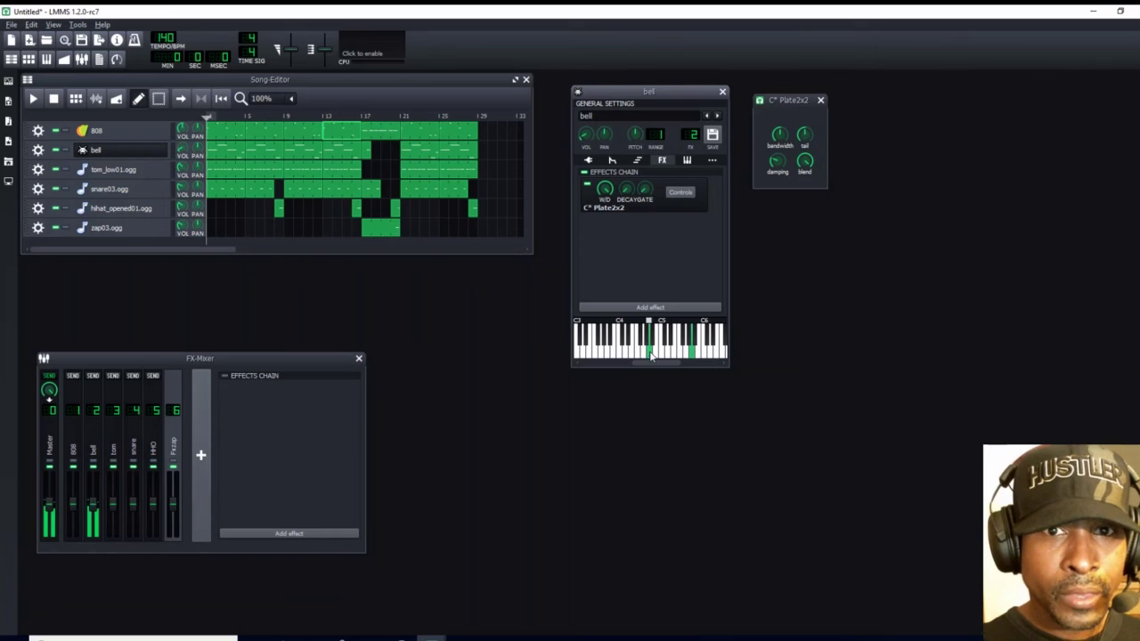
pyautogui.rightClick(802, 166)
pyautogui.click(809, 186)
# Try a much higher damping on the plate reverb while auditioning the bell's A4 key, and bring the damping back down to 0
pyautogui.moveTo(779, 167); pyautogui.dragTo(779, 152)
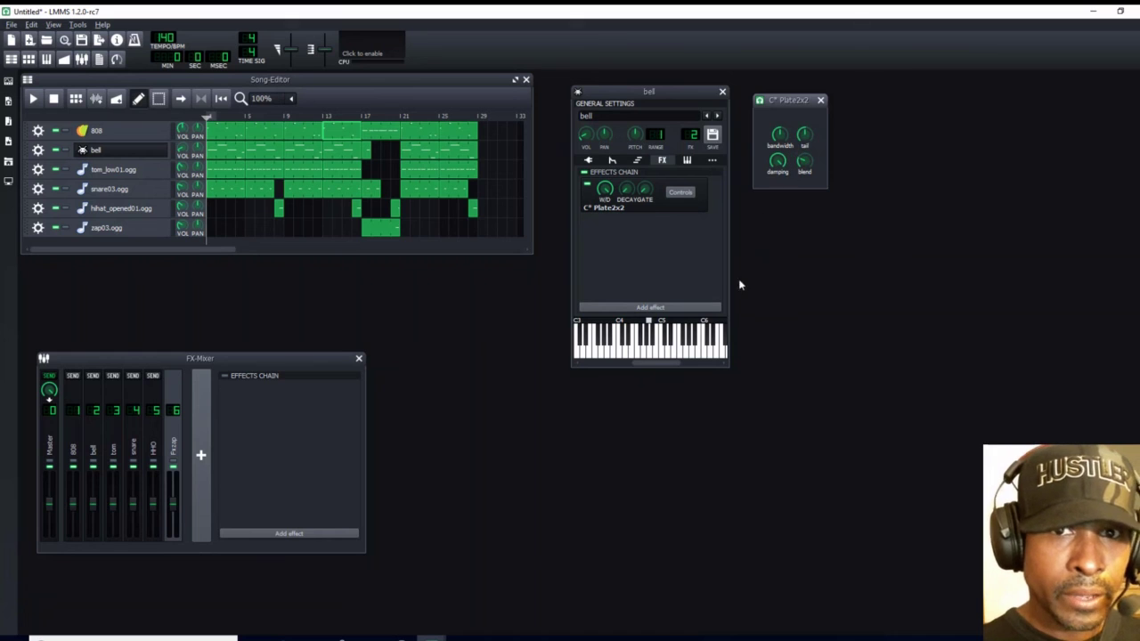
pyautogui.click(650, 355)
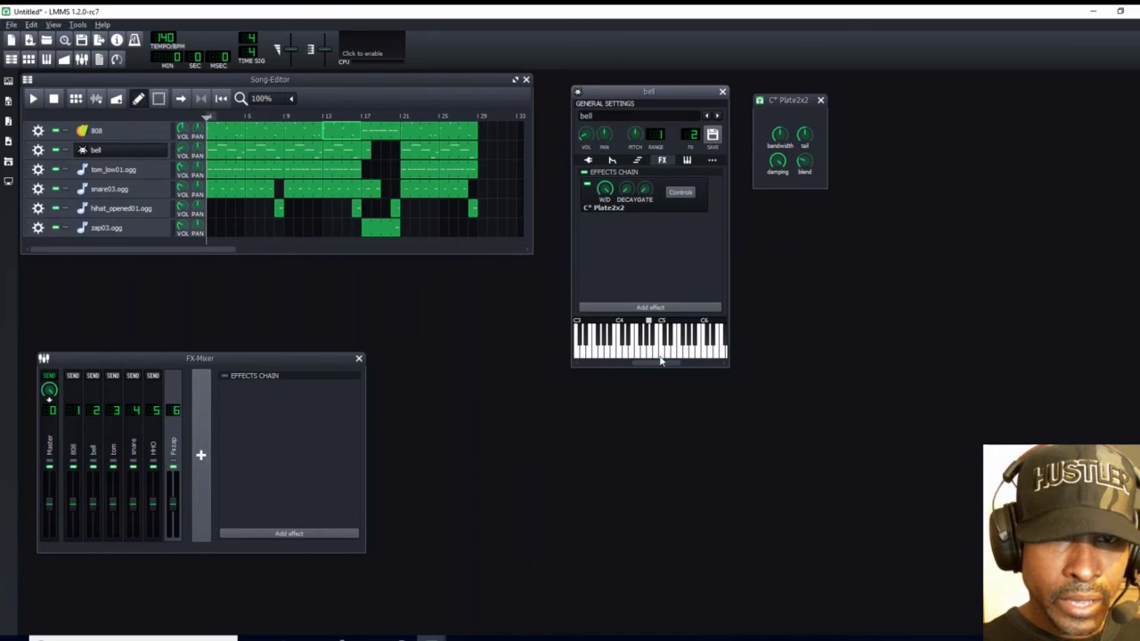
pyautogui.moveTo(780, 170); pyautogui.dragTo(777, 169)
pyautogui.click(778, 170)
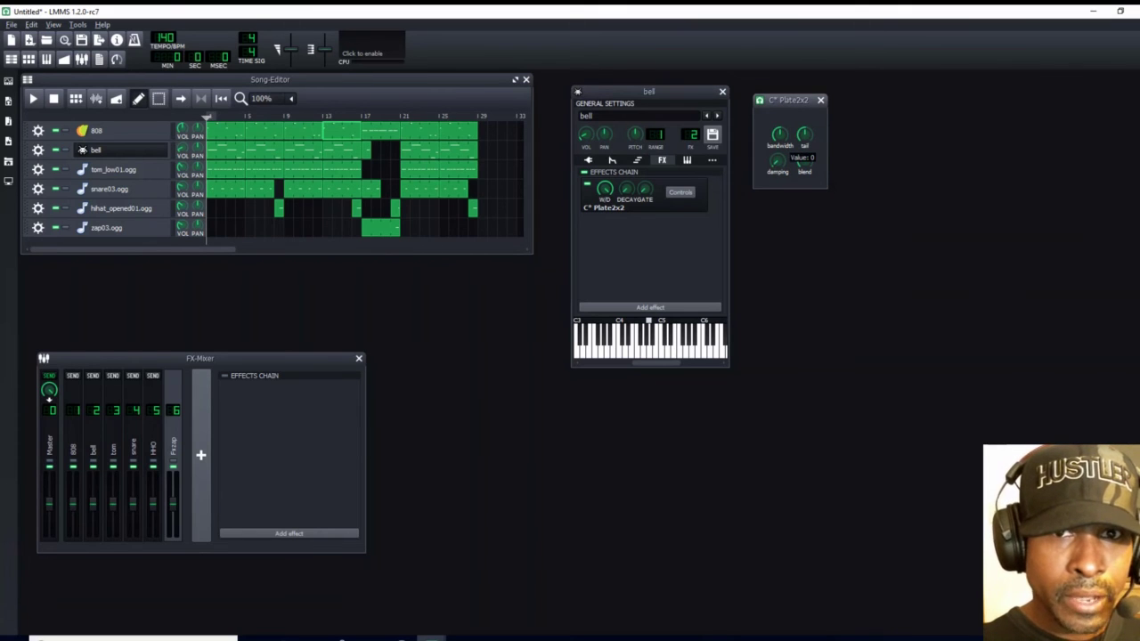
# Raise the plate reverb's bandwidth, tail and blend well above their current settings, and audition the bell's A4 key
pyautogui.moveTo(780, 138); pyautogui.dragTo(804, 131)
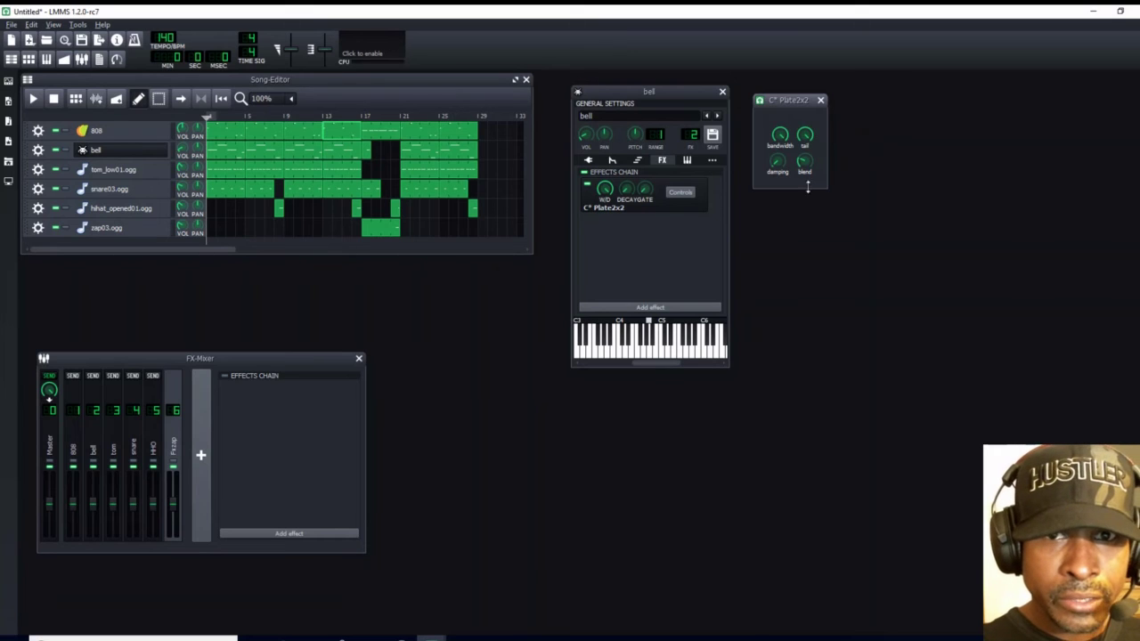
pyautogui.moveTo(806, 172); pyautogui.dragTo(806, 158)
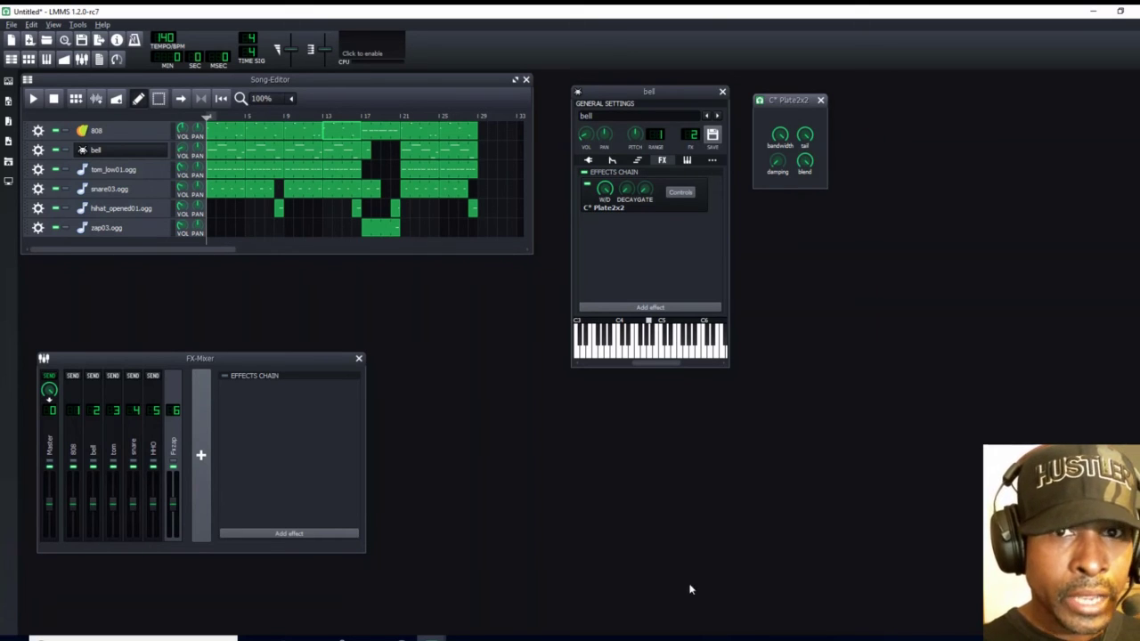
pyautogui.click(649, 357)
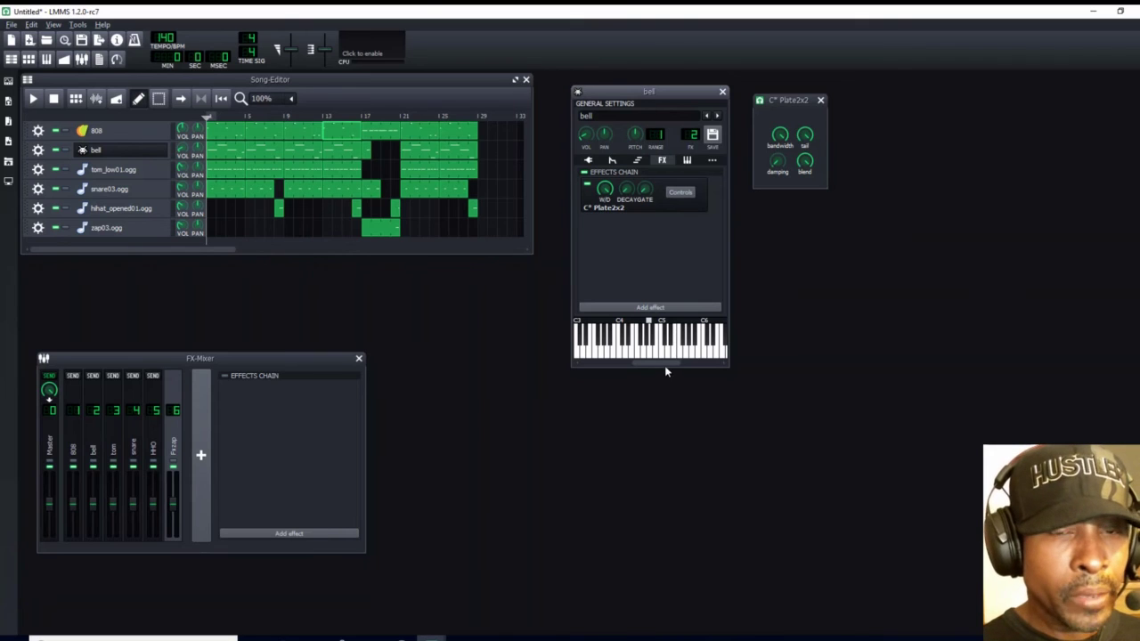
# Try the plate reverb's wet level at about 0.54 while auditioning the bell's A4 key
pyautogui.click(605, 193)
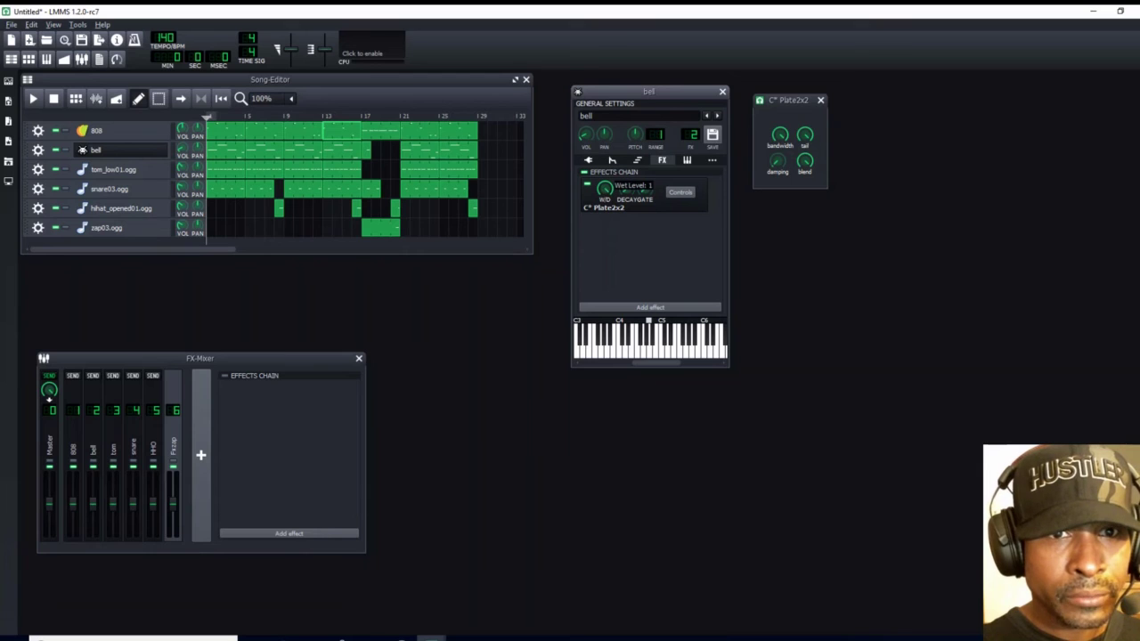
pyautogui.moveTo(605, 193); pyautogui.dragTo(605, 210)
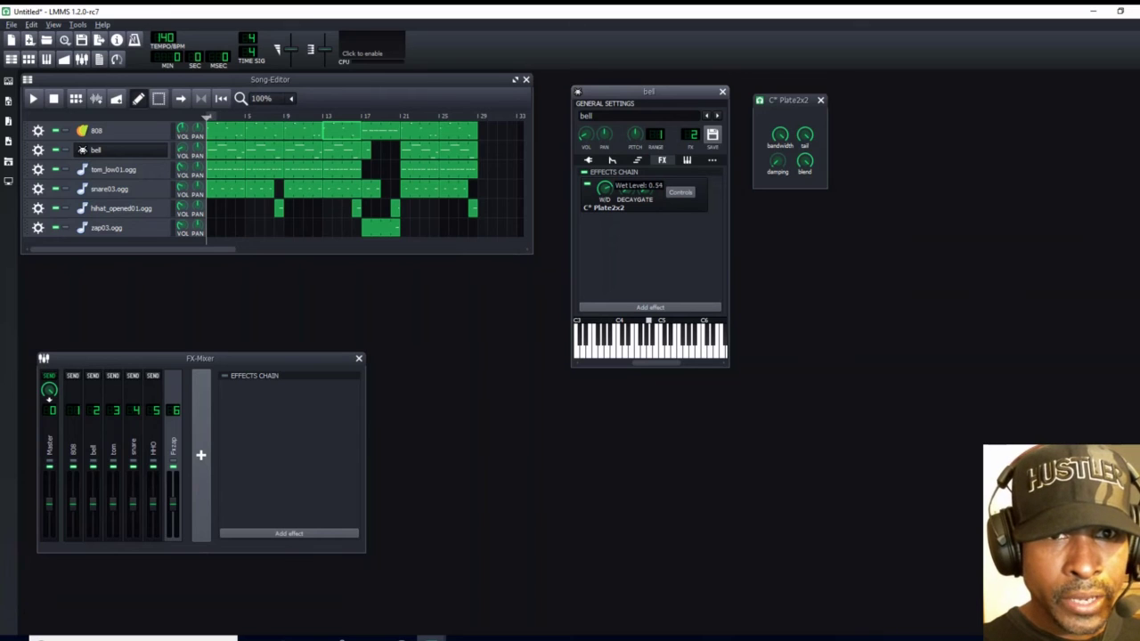
pyautogui.moveTo(605, 204); pyautogui.dragTo(605, 203)
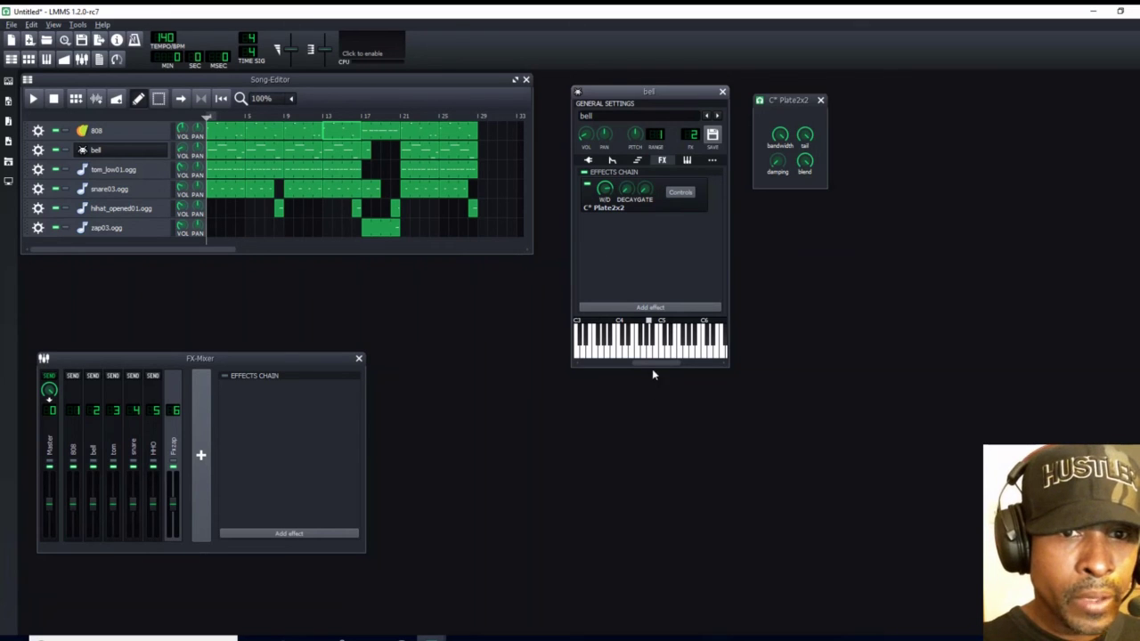
pyautogui.click(651, 352)
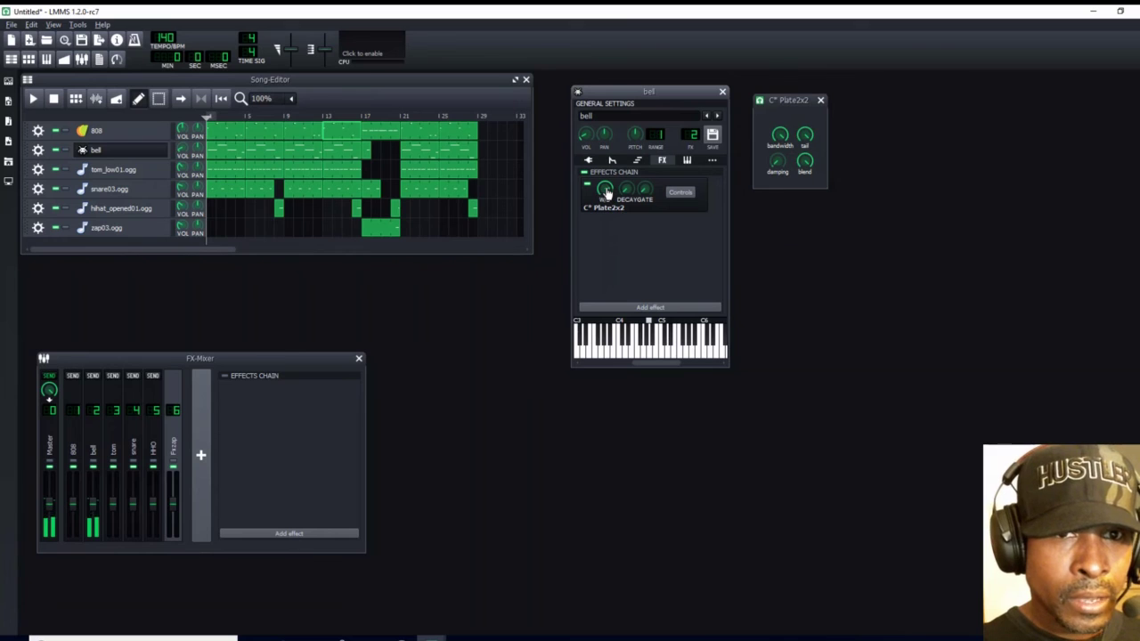
# Set the plate reverb's wet level to 0.83 while auditioning the bell's A4 key, and close the reverb and bell windows
pyautogui.moveTo(605, 194); pyautogui.dragTo(605, 185)
pyautogui.click(651, 354)
pyautogui.click(651, 354)
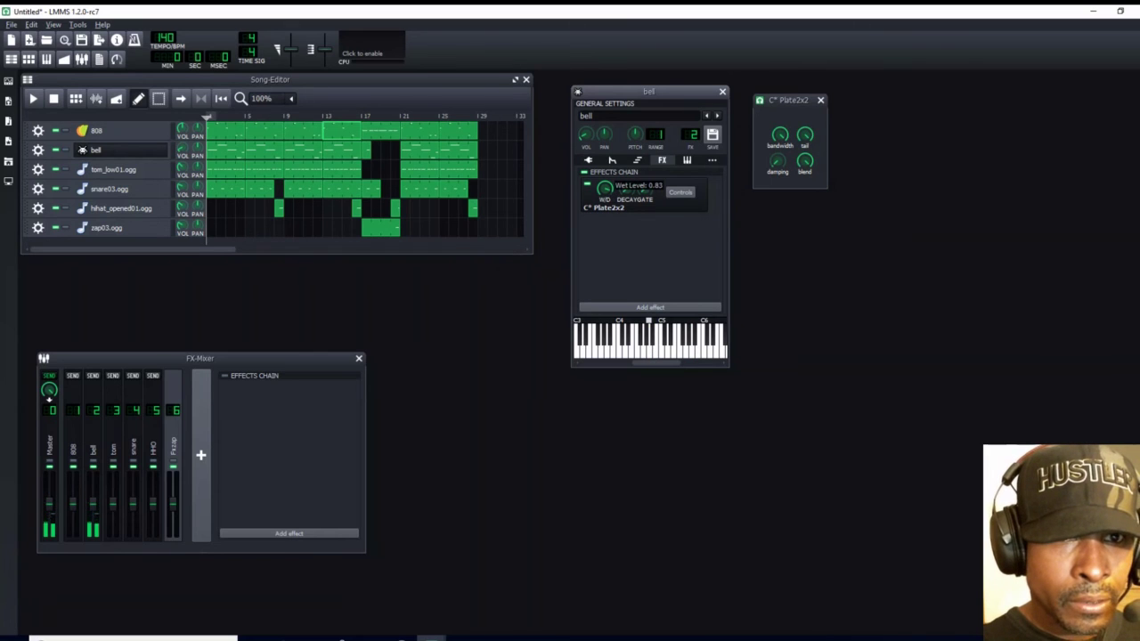
pyautogui.click(651, 354)
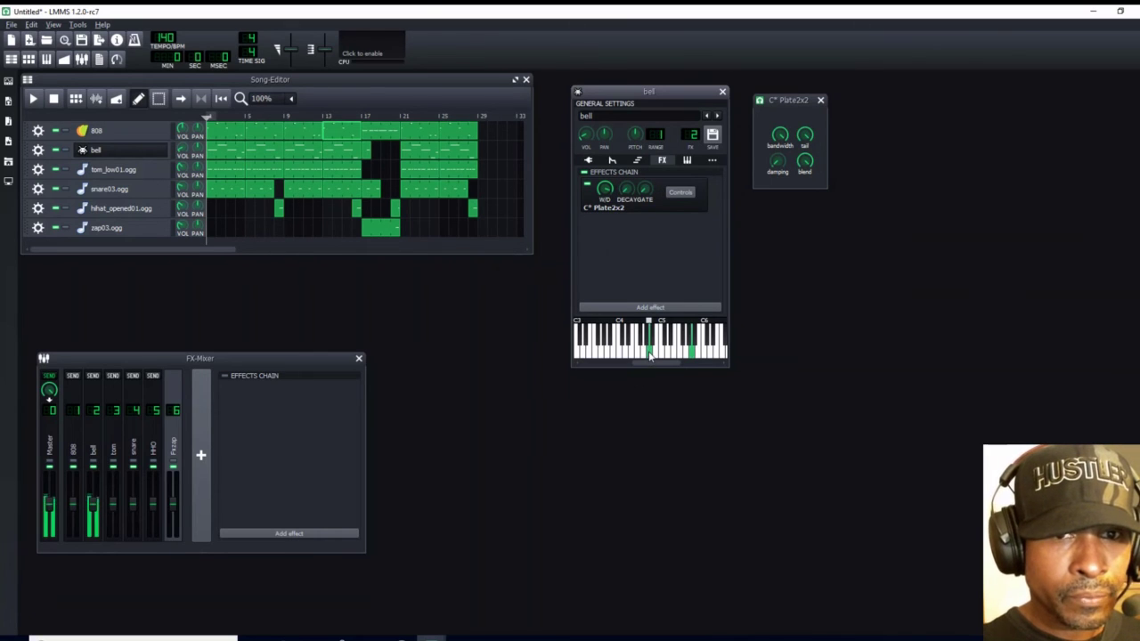
pyautogui.click(650, 355)
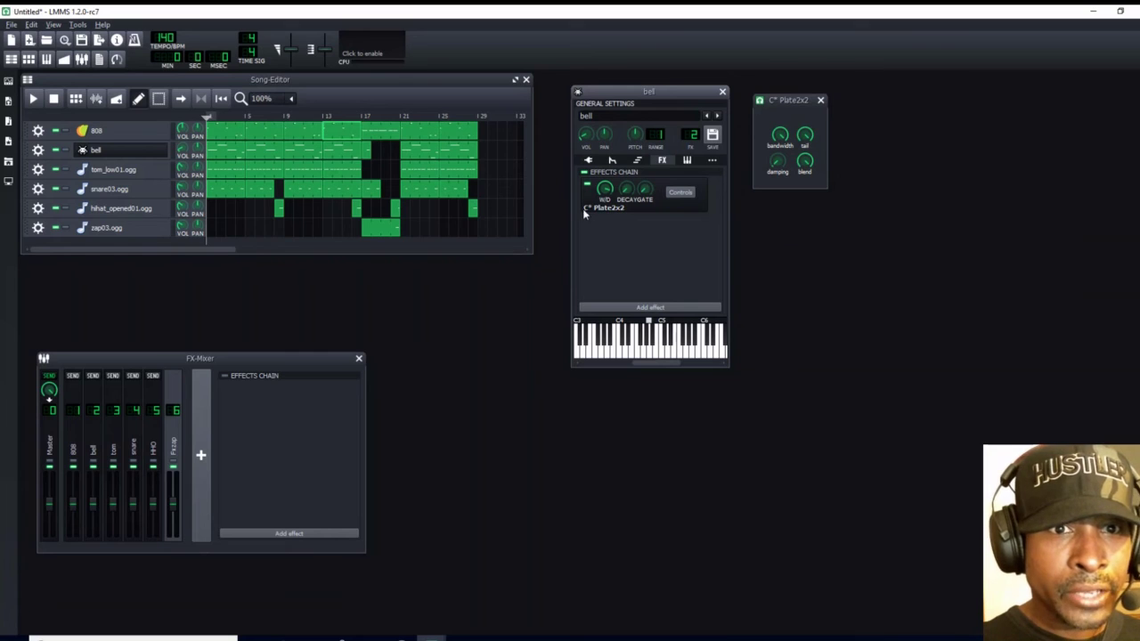
pyautogui.click(650, 352)
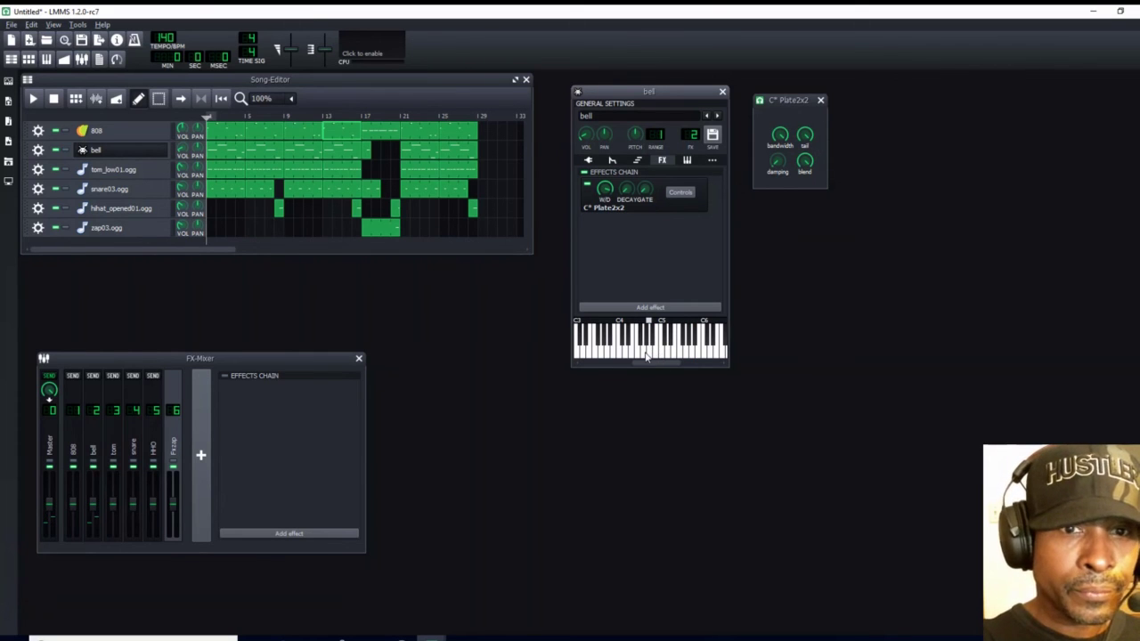
pyautogui.click(650, 358)
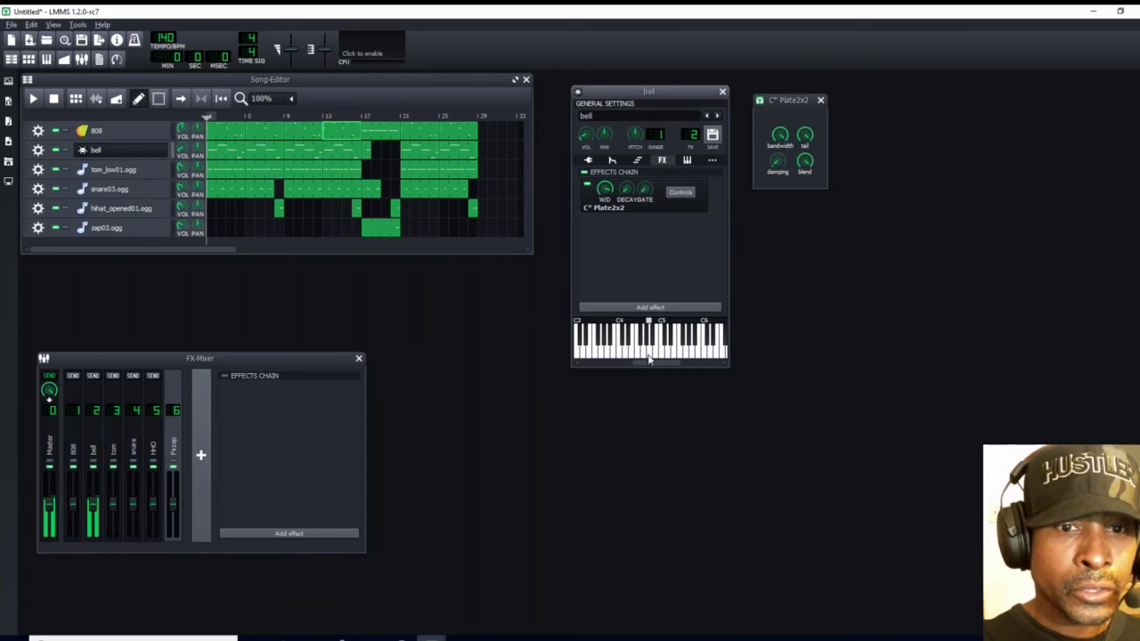
pyautogui.click(821, 101)
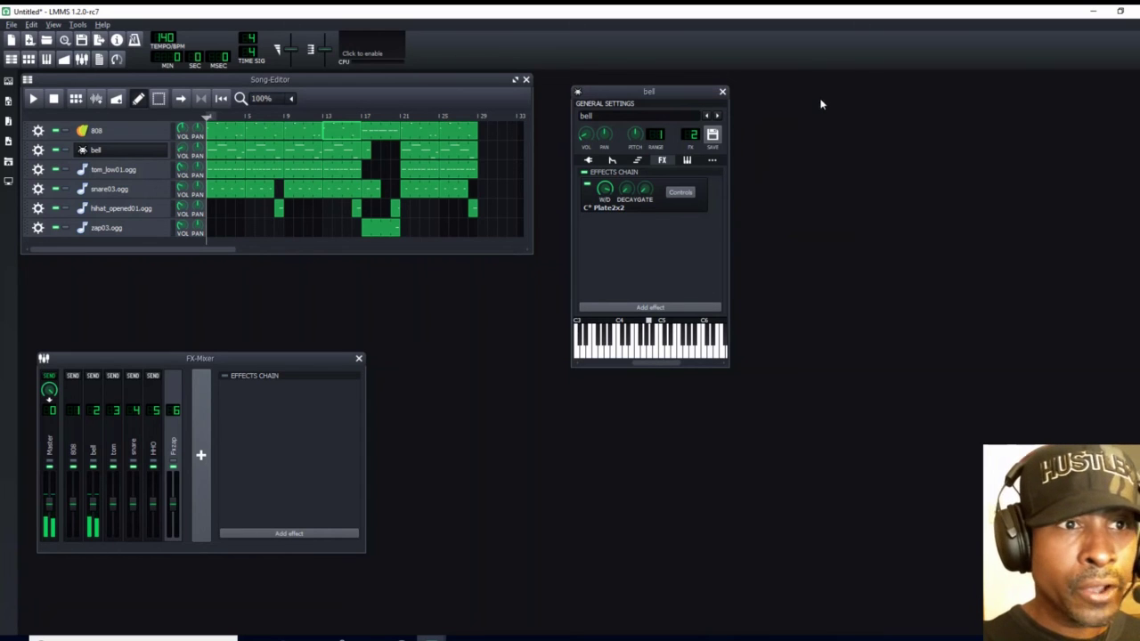
pyautogui.click(722, 93)
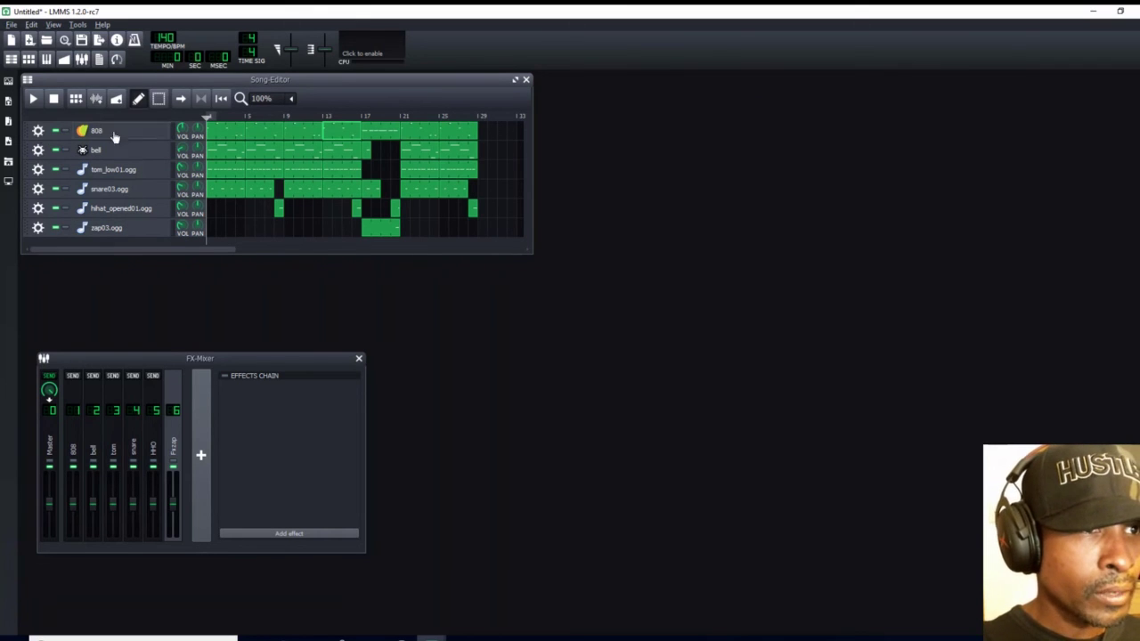
# Play the song from the beginning twice to hear the bell's reverb in the full mix, stopping each playback
pyautogui.click(32, 99)
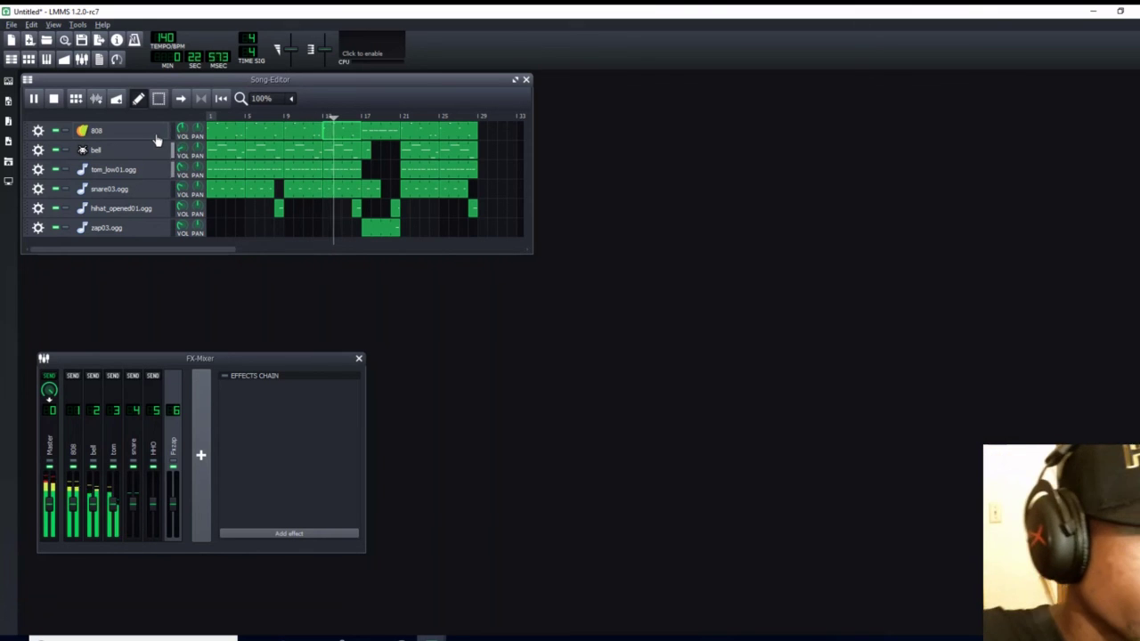
pyautogui.click(53, 100)
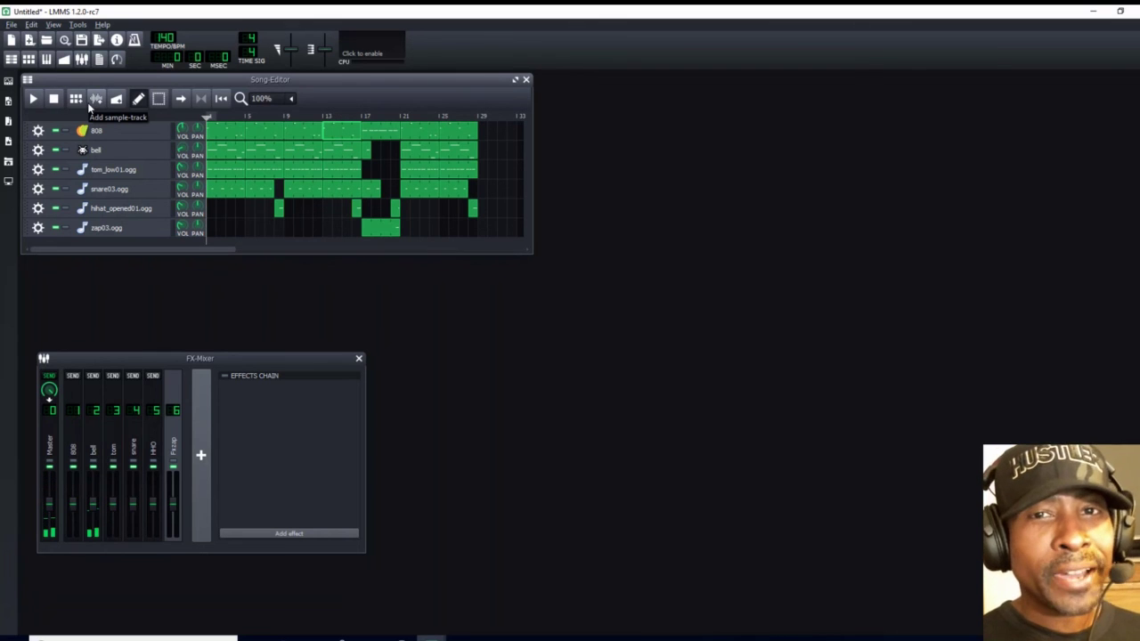
pyautogui.click(34, 99)
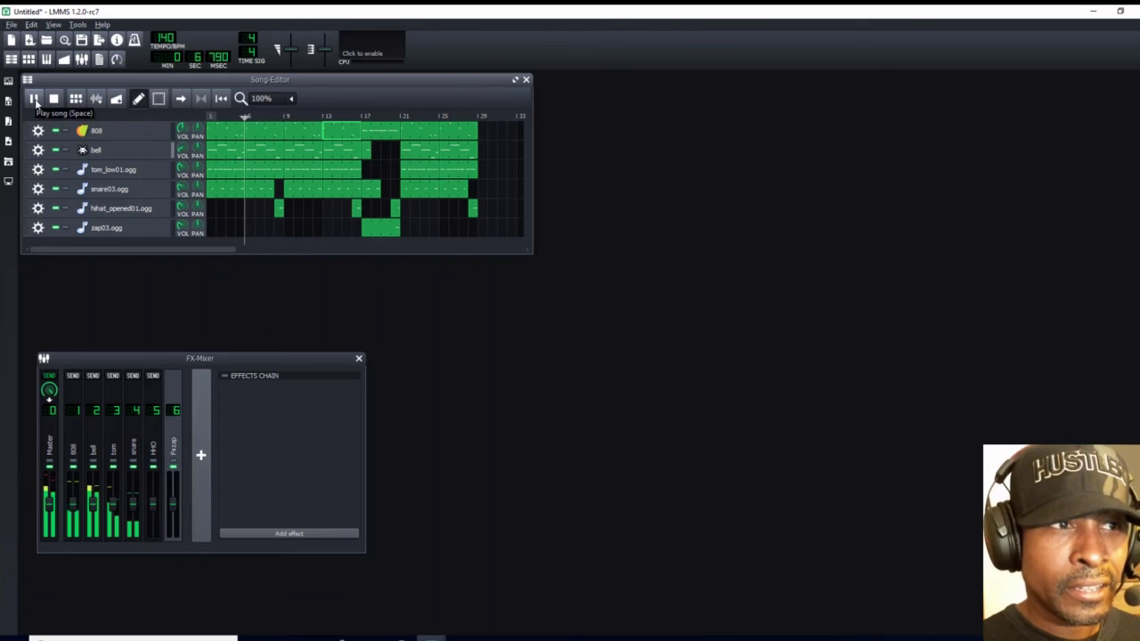
pyautogui.click(53, 100)
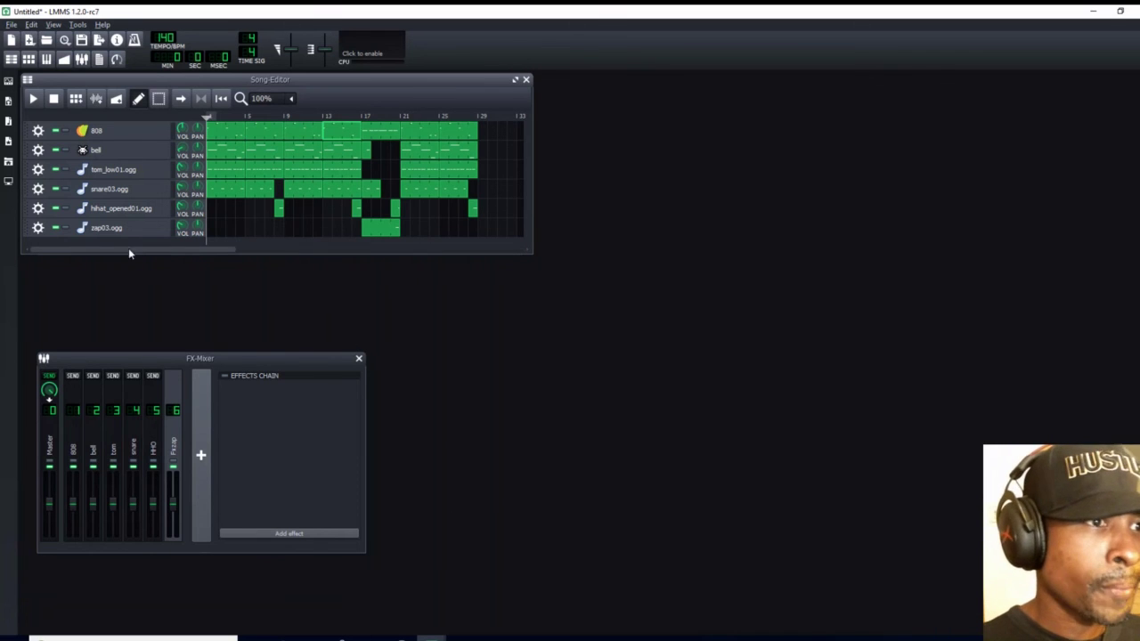
# Add the Peak Controller effect to the 808's effects chain and turn its base down
pyautogui.click(137, 132)
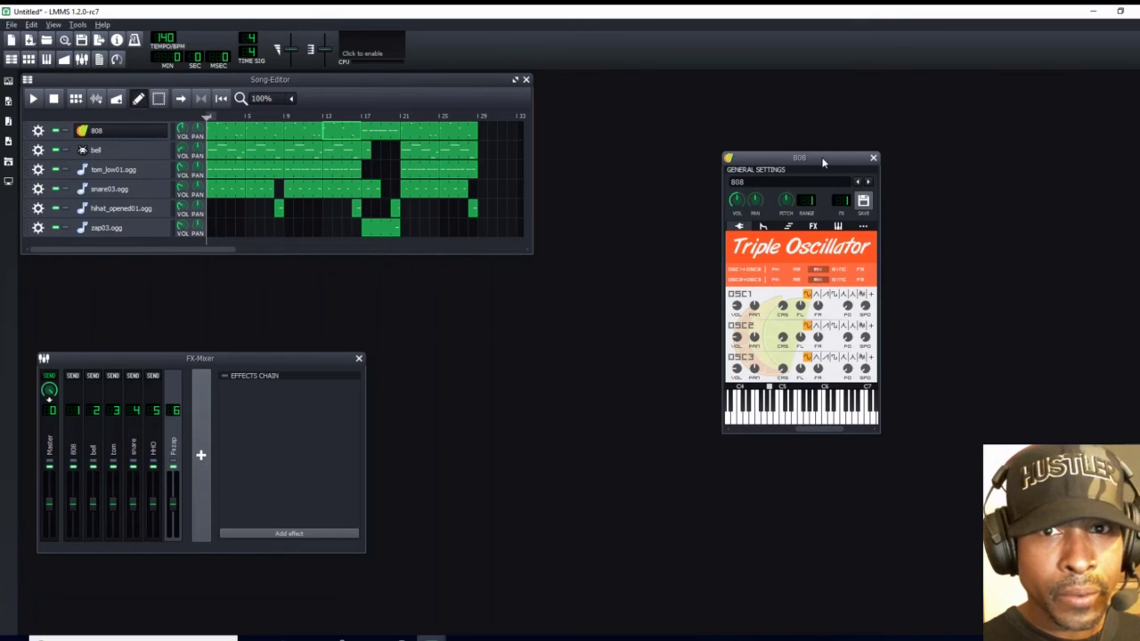
pyautogui.moveTo(823, 162); pyautogui.dragTo(670, 114)
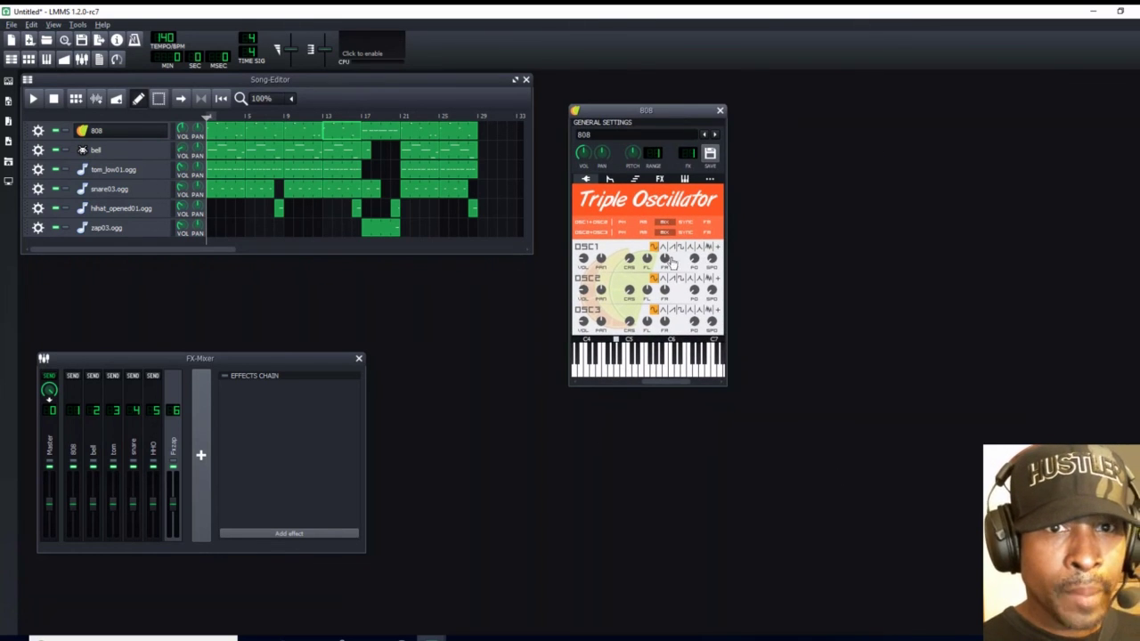
pyautogui.click(660, 179)
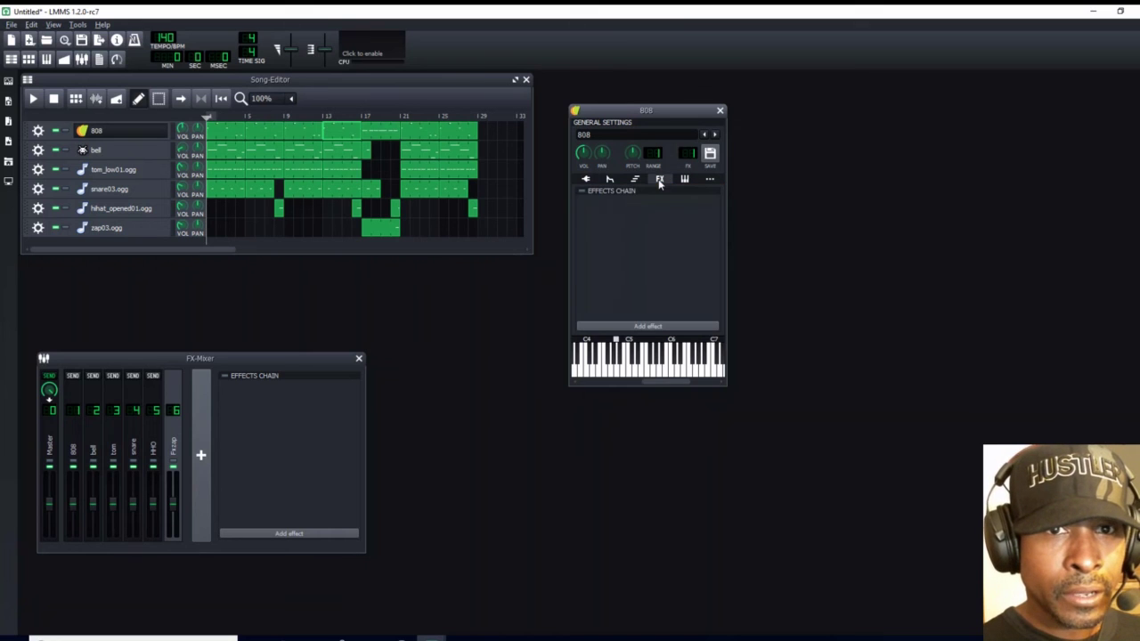
pyautogui.click(647, 326)
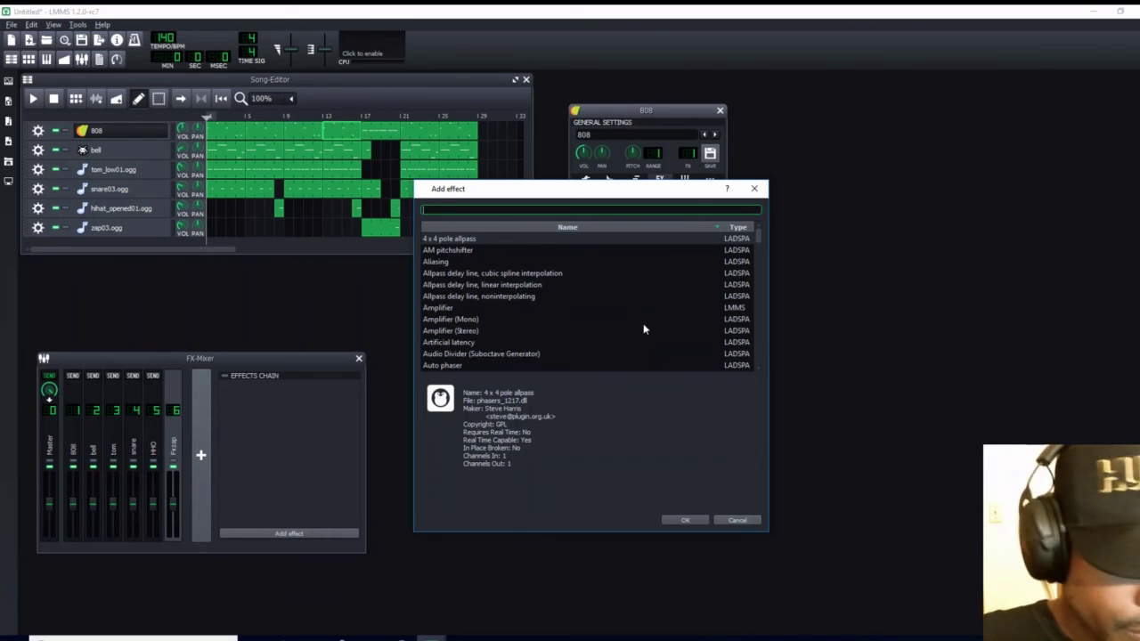
pyautogui.write('peak controller')
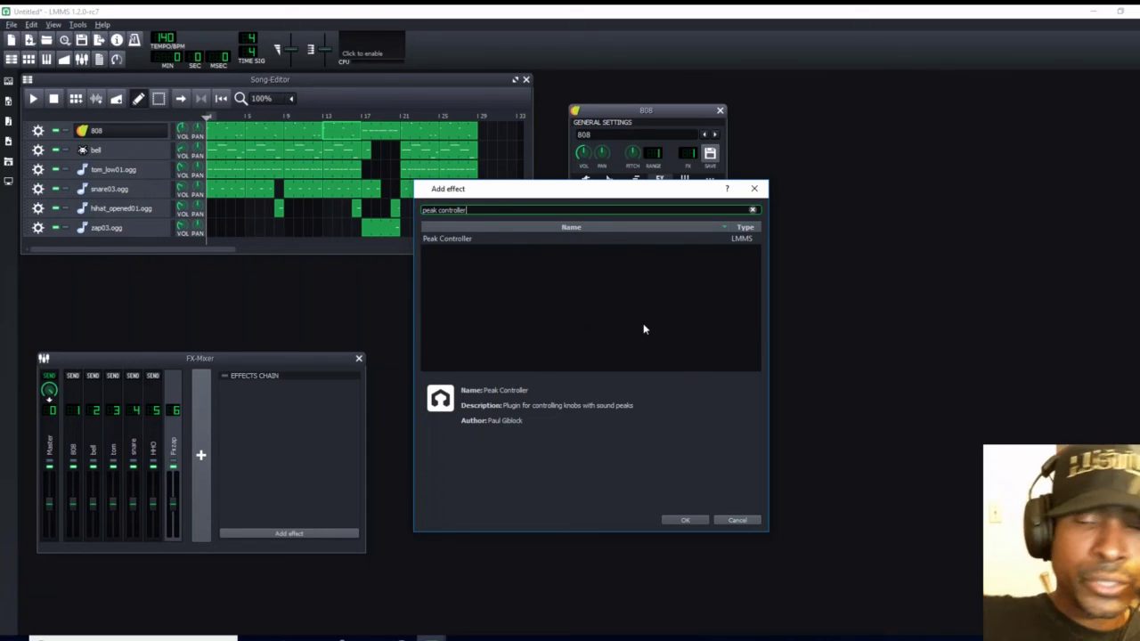
pyautogui.click(700, 519)
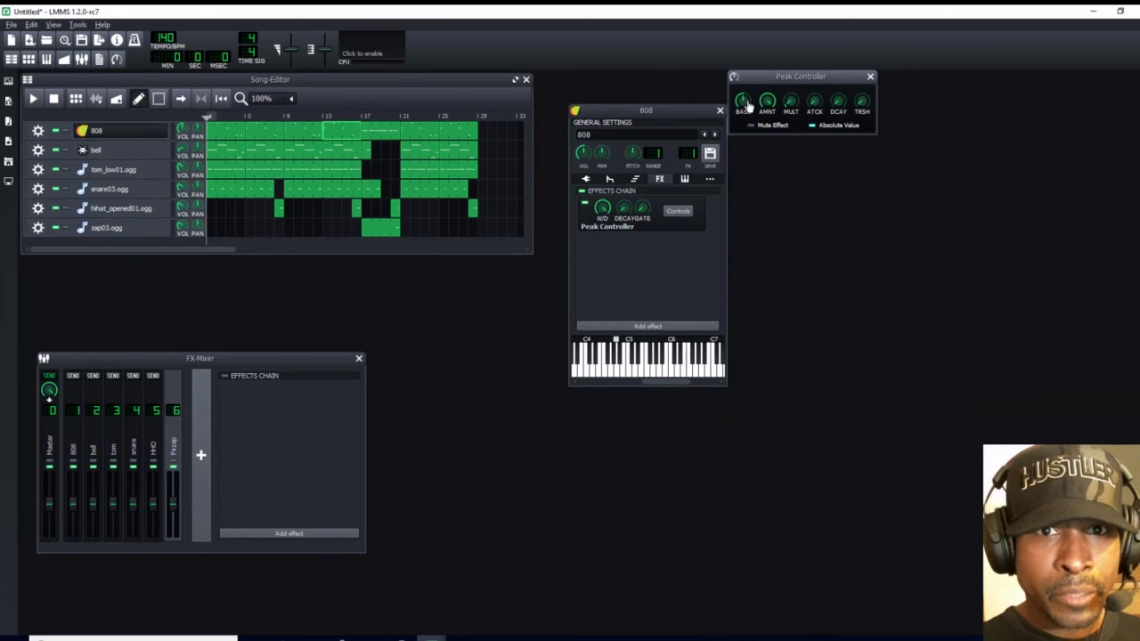
pyautogui.click(744, 103)
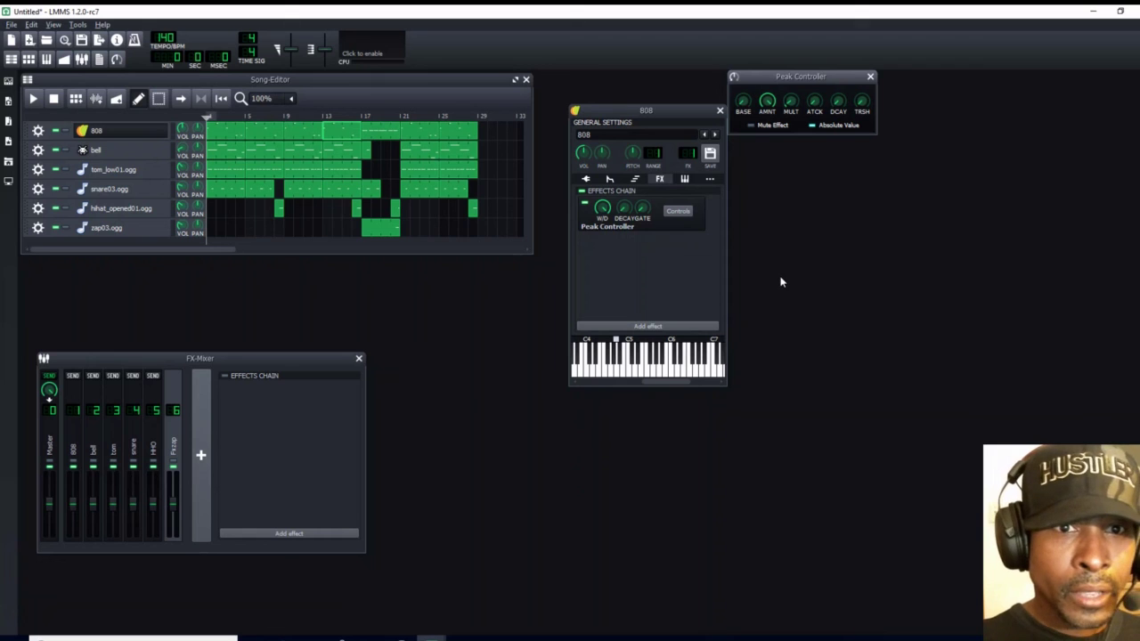
# Close the 808 instrument window and write "1. Major scale A4" as the first line of the project notes
pyautogui.click(99, 58)
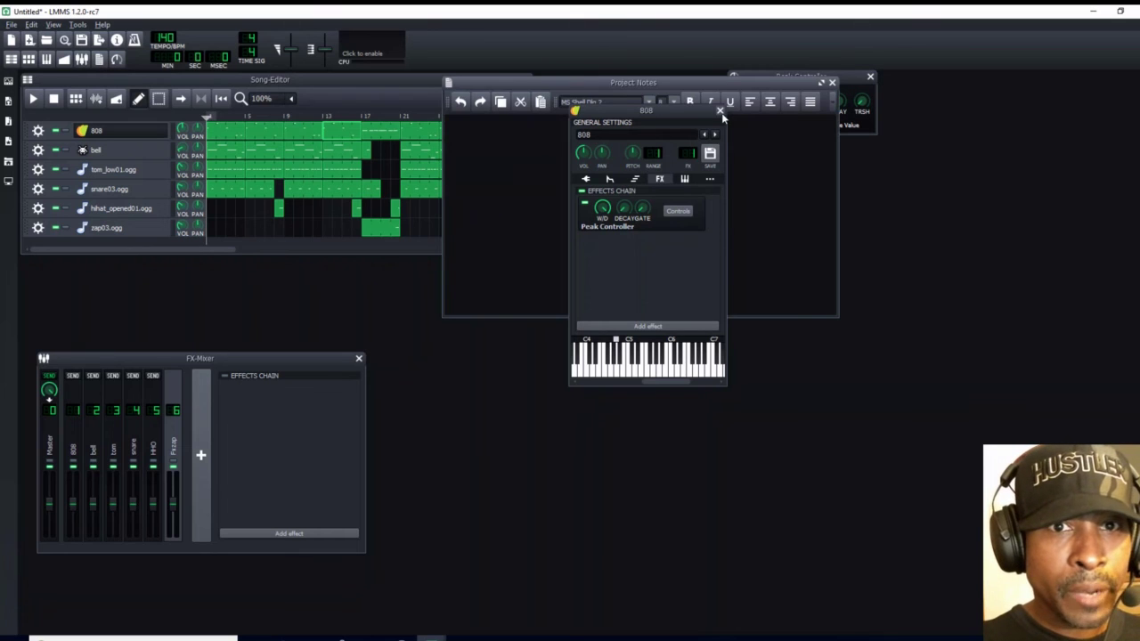
pyautogui.click(720, 110)
pyautogui.moveTo(685, 86); pyautogui.dragTo(816, 184)
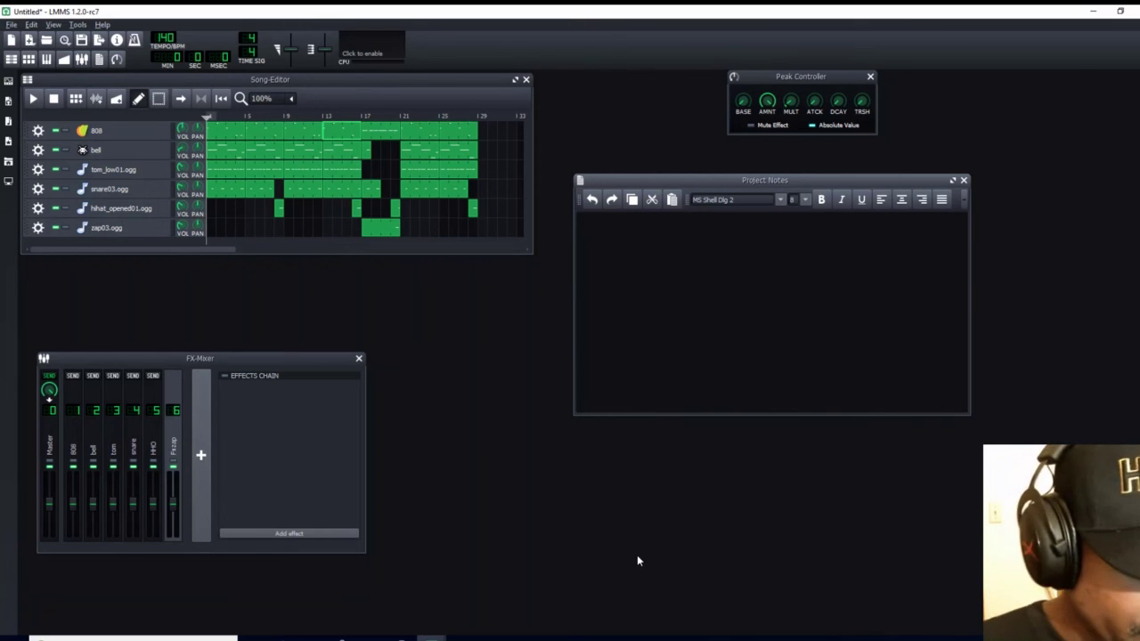
pyautogui.write('1.')
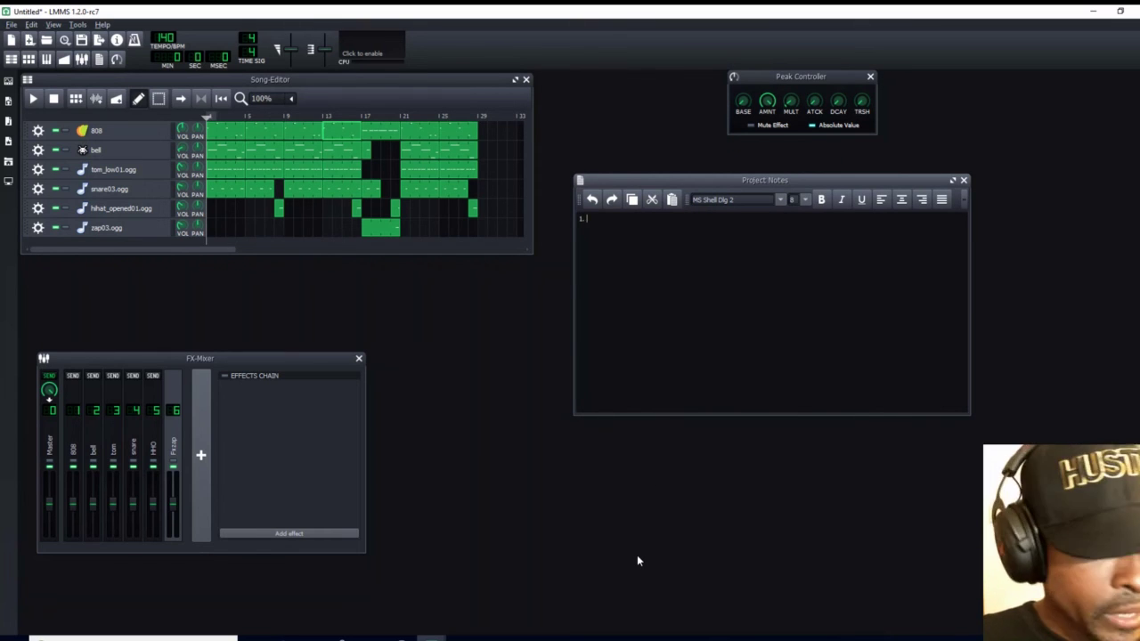
pyautogui.write(' Major')
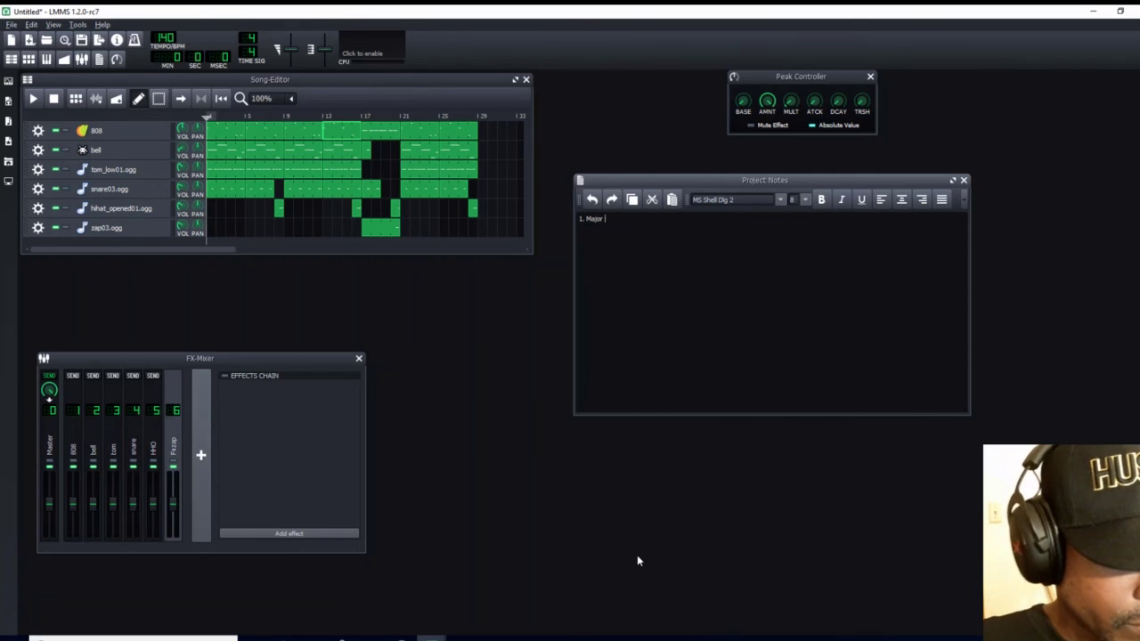
pyautogui.write(' scal')
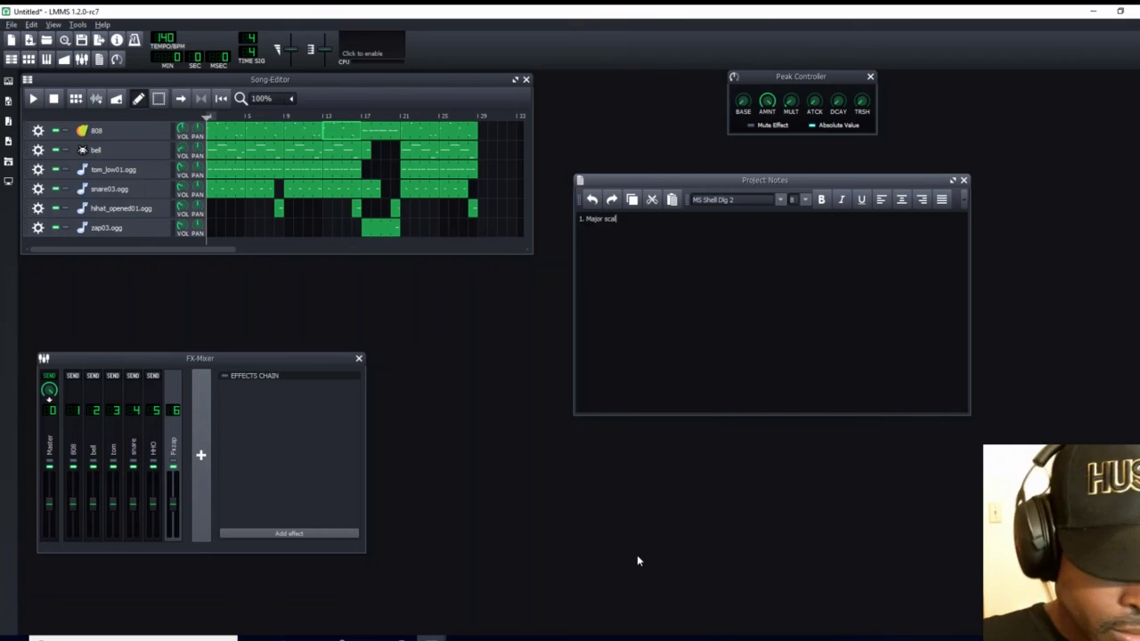
pyautogui.write('e A4')
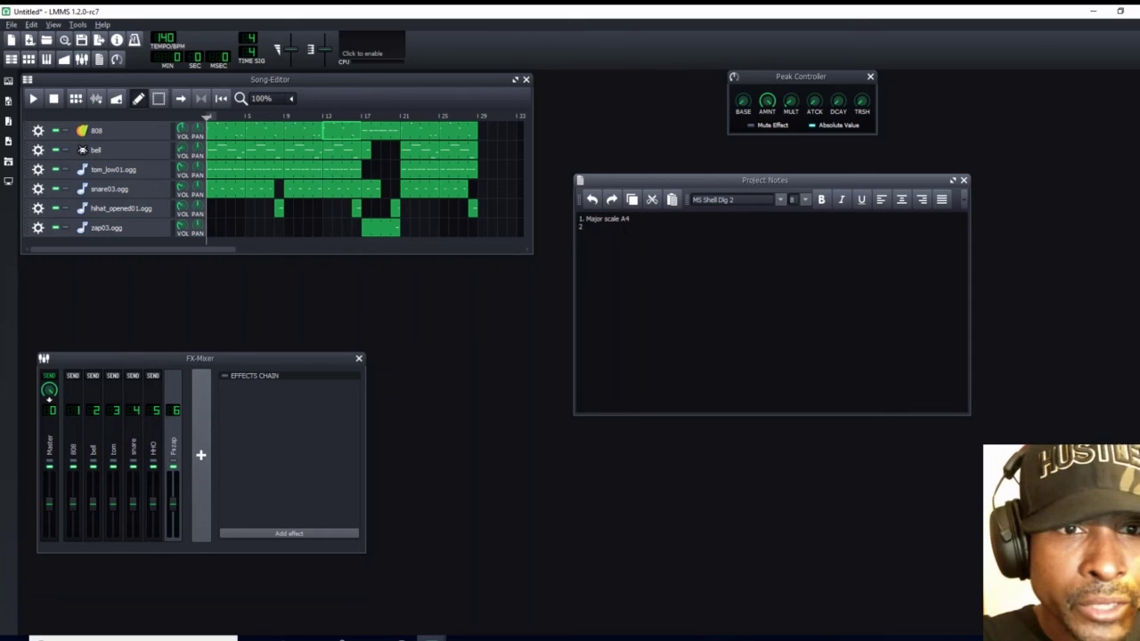
# Add the line "2. Peak controller 1 is 808" to the project notes, and close the notes and Peak Controller windows
pyautogui.write('.')
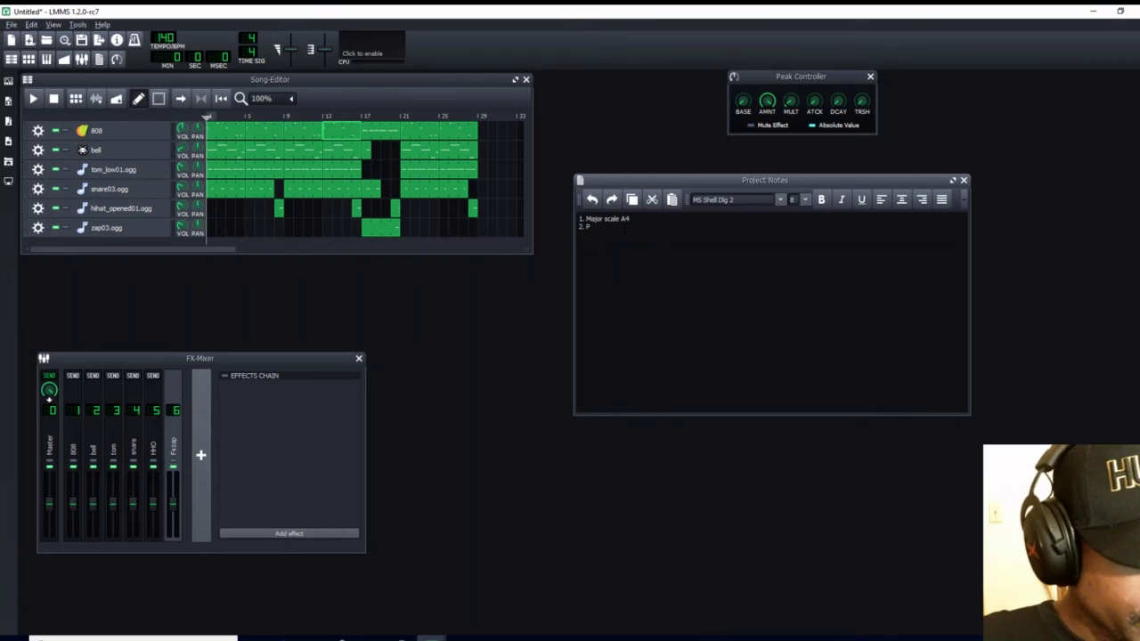
pyautogui.write('Peak c')
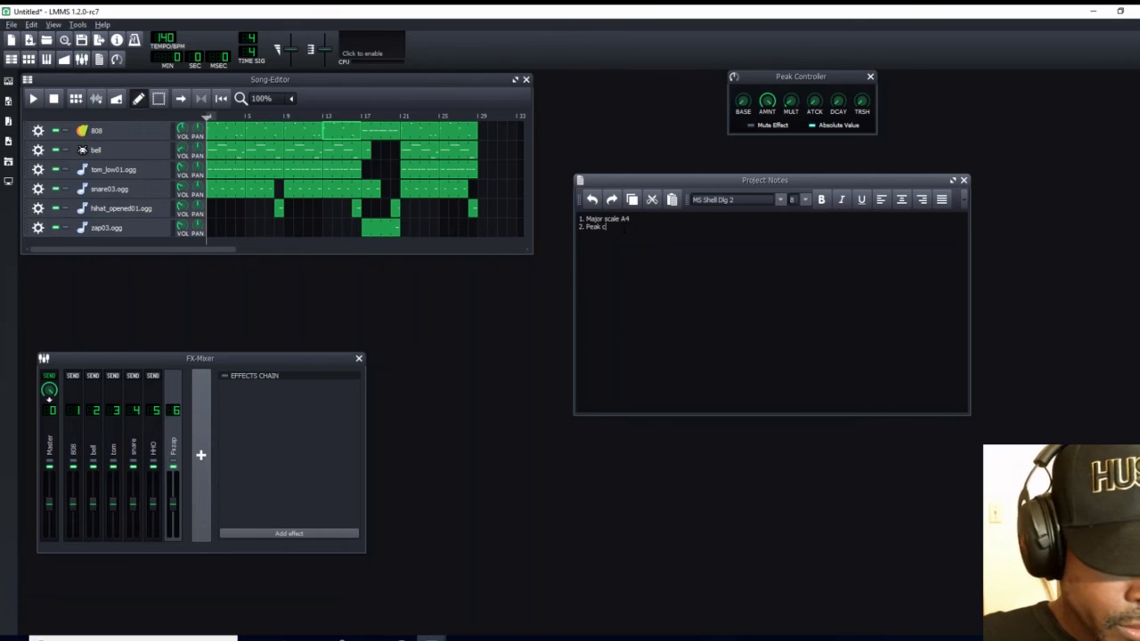
pyautogui.write('ontroll')
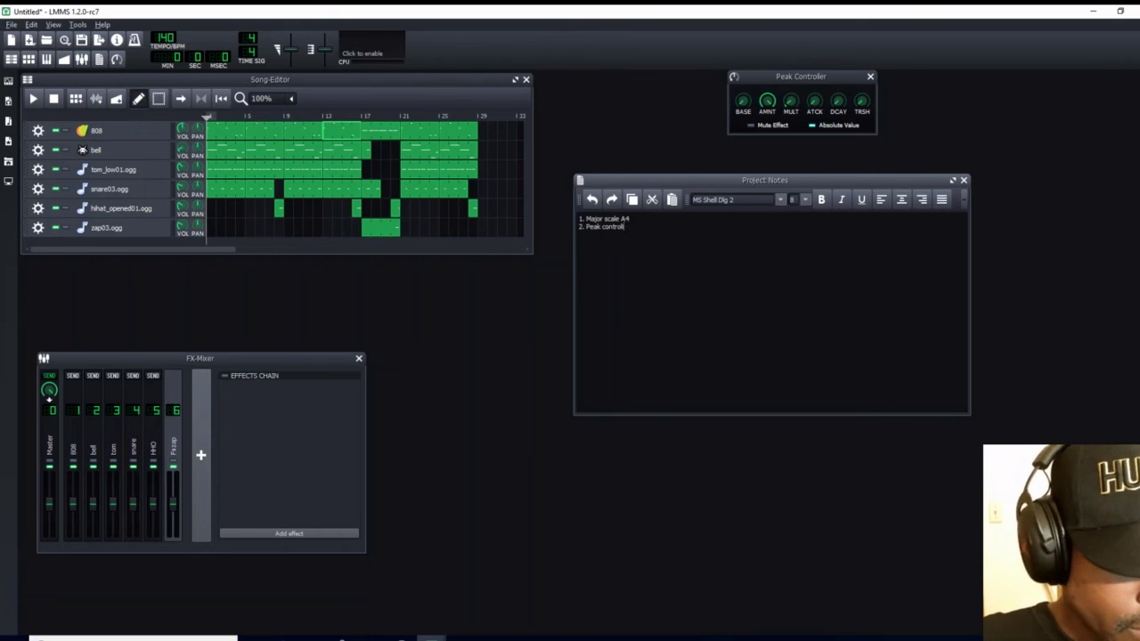
pyautogui.write('er 1')
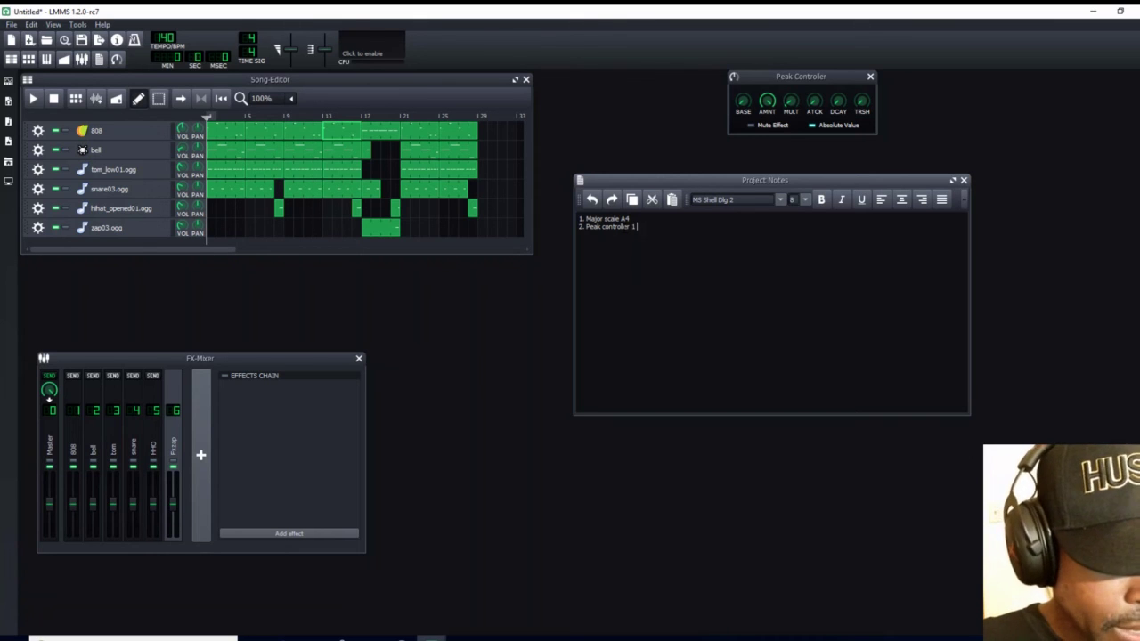
pyautogui.write('808')
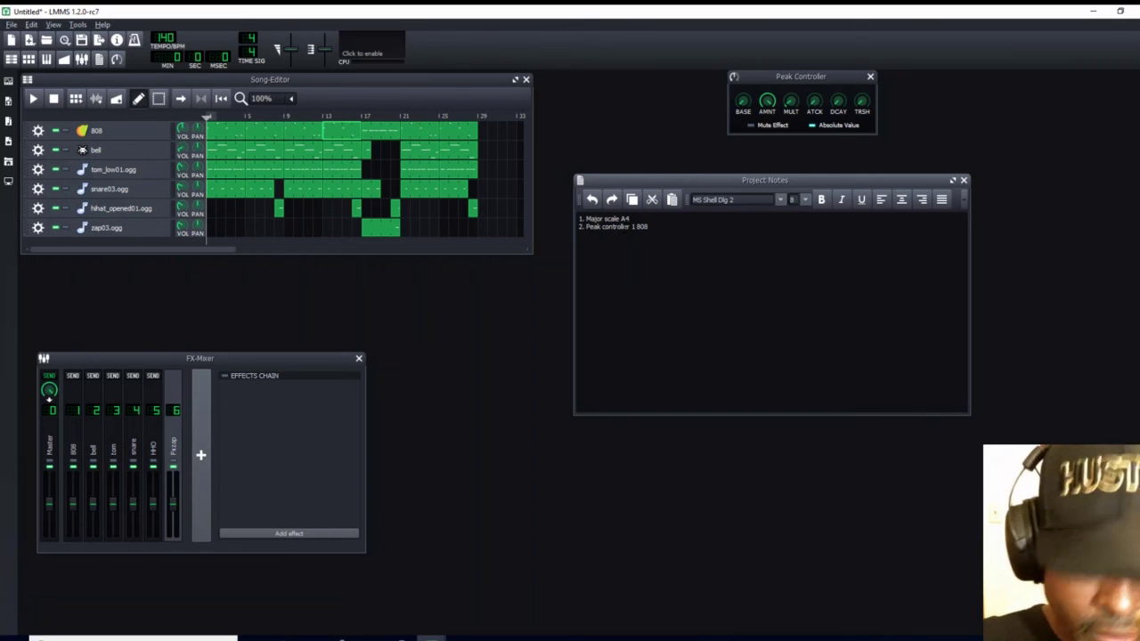
pyautogui.press('BackSpace')
pyautogui.press('BackSpace')
pyautogui.press('BackSpace')
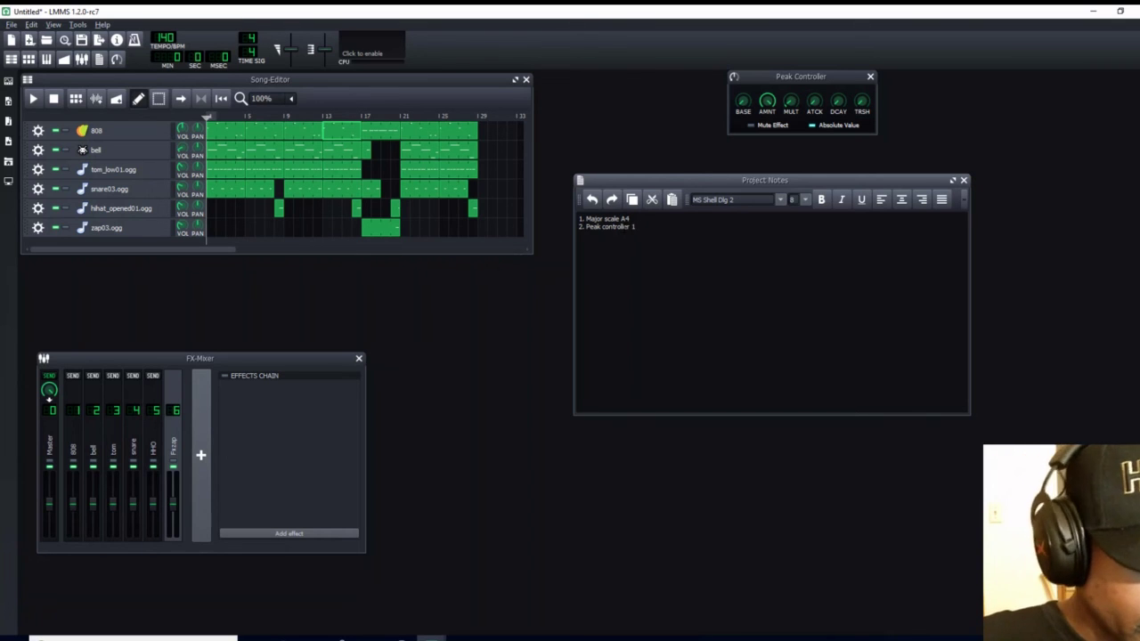
pyautogui.write('is ')
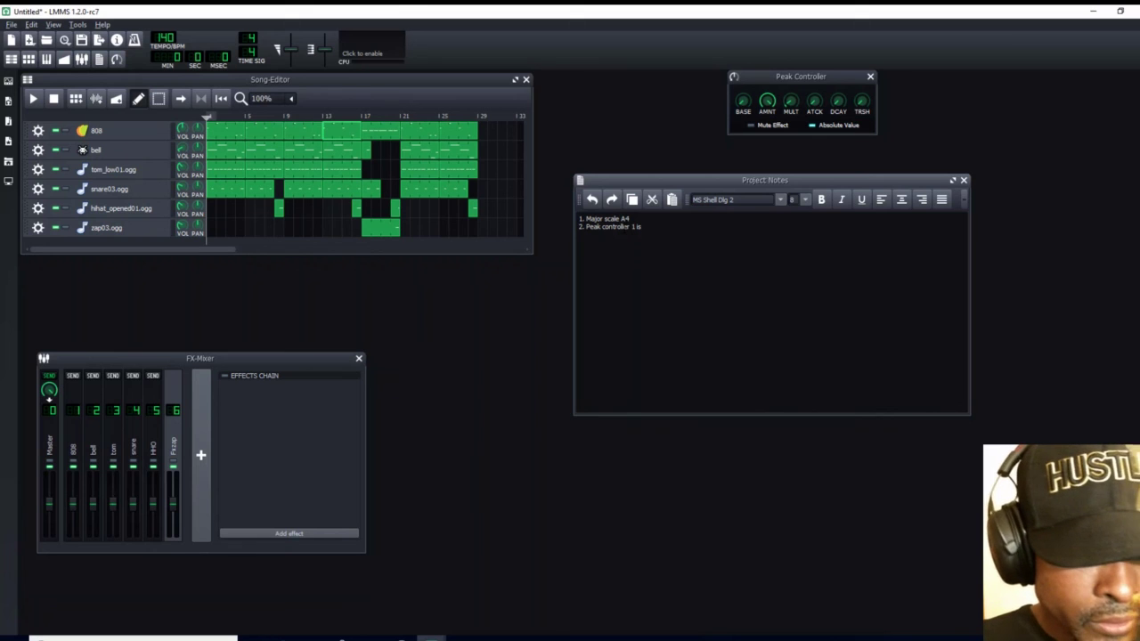
pyautogui.write('808')
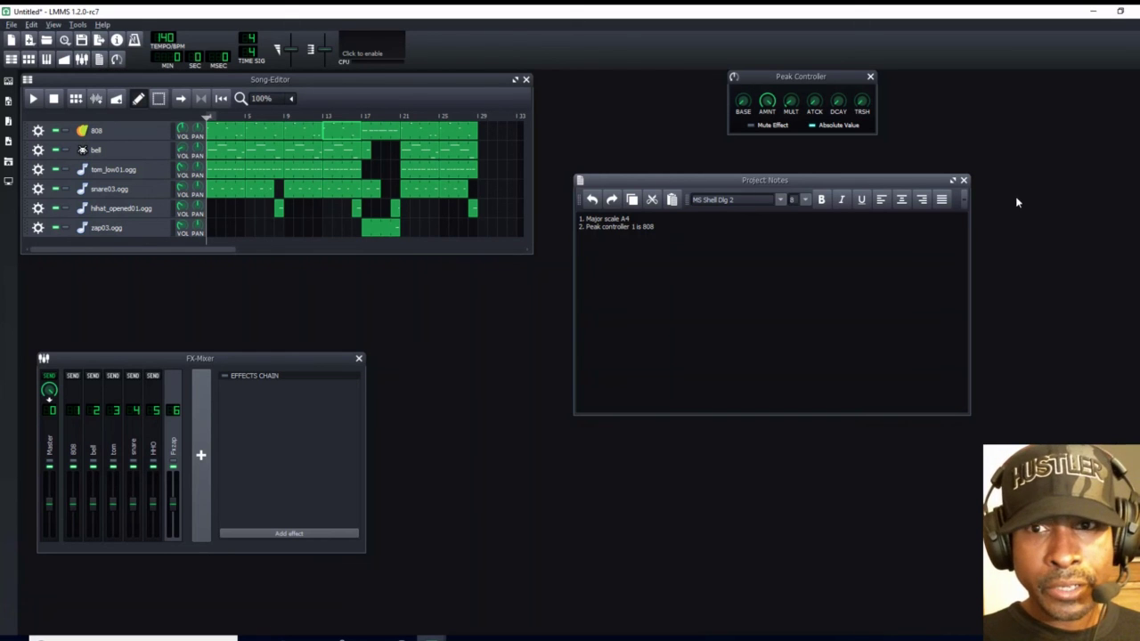
pyautogui.click(963, 181)
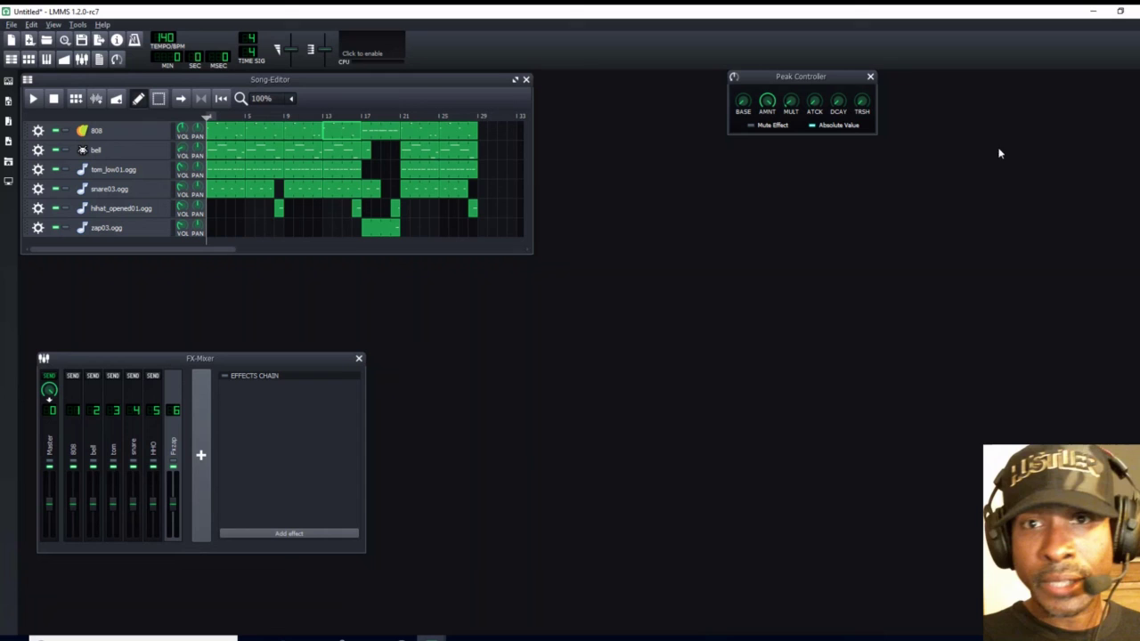
pyautogui.click(871, 78)
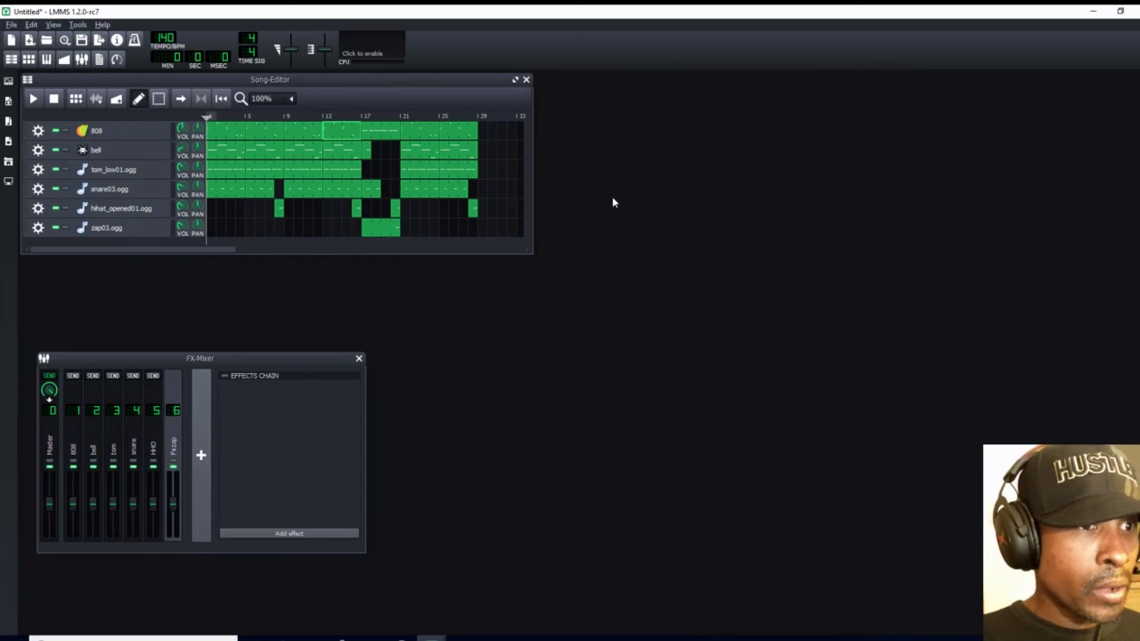
# Add the Calf Sidechain Compressor LADSPA effect to the bell's effects chain
pyautogui.click(116, 157)
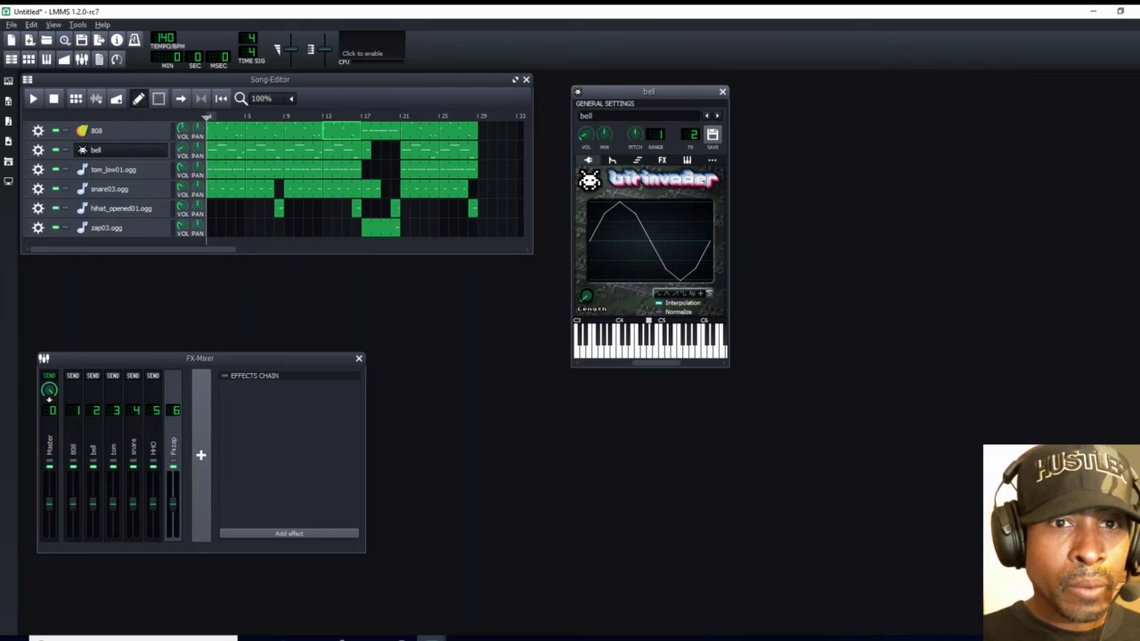
pyautogui.click(664, 160)
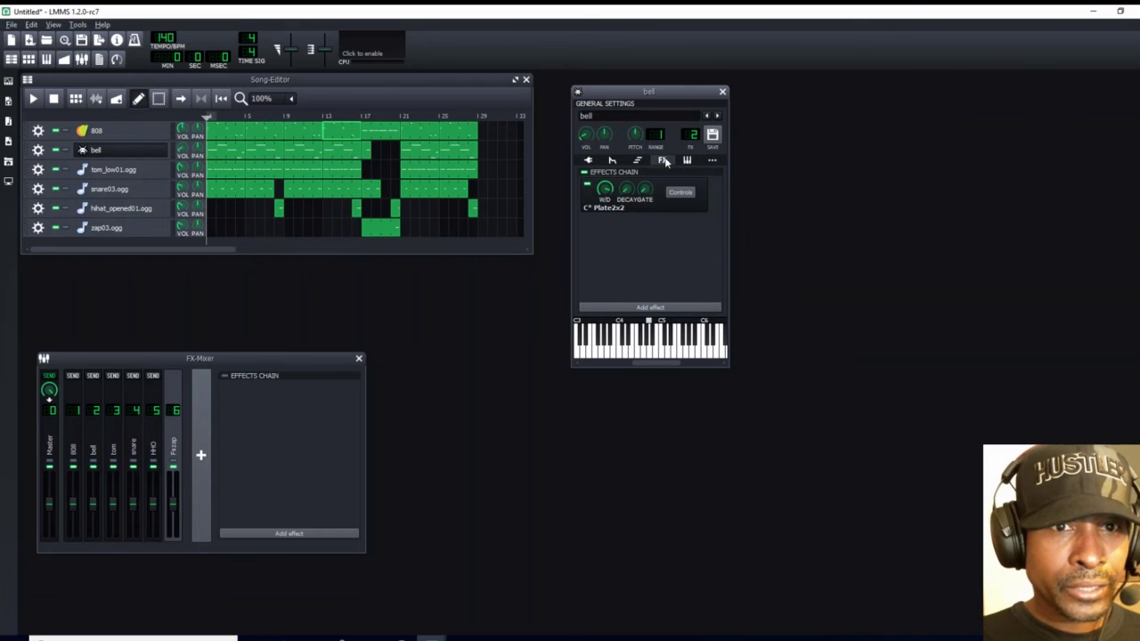
pyautogui.click(649, 307)
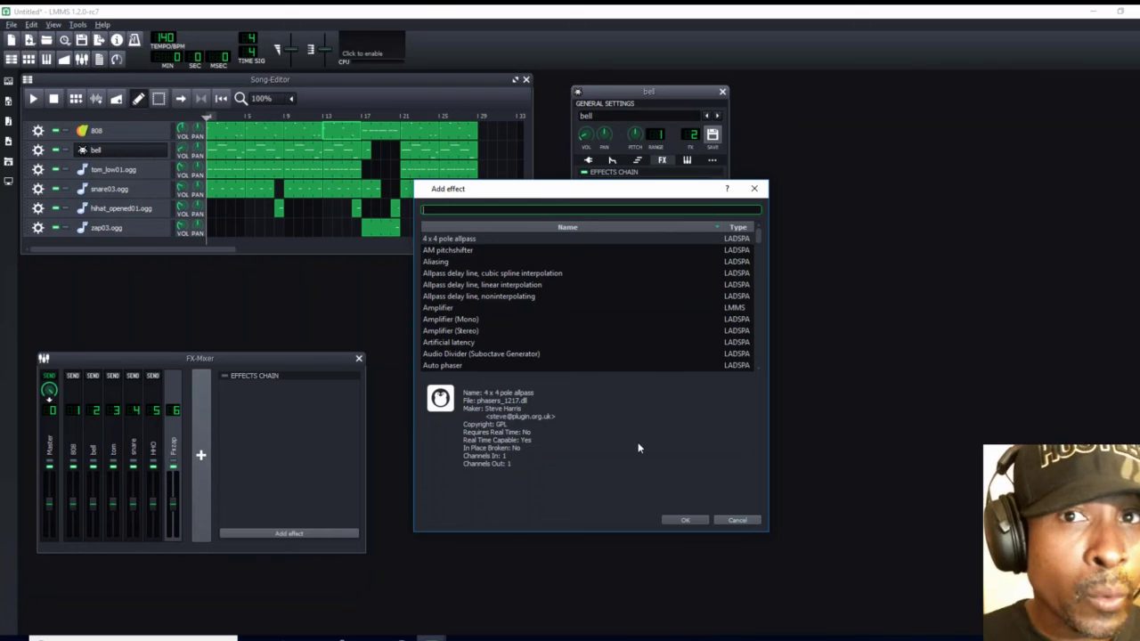
pyautogui.write('side')
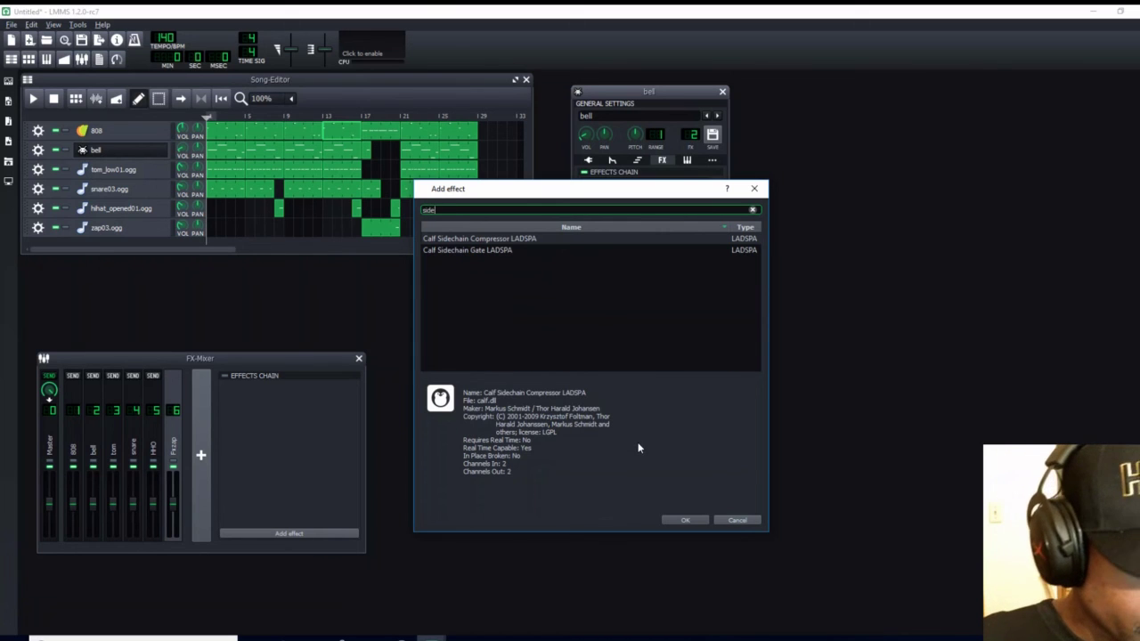
pyautogui.write('chain')
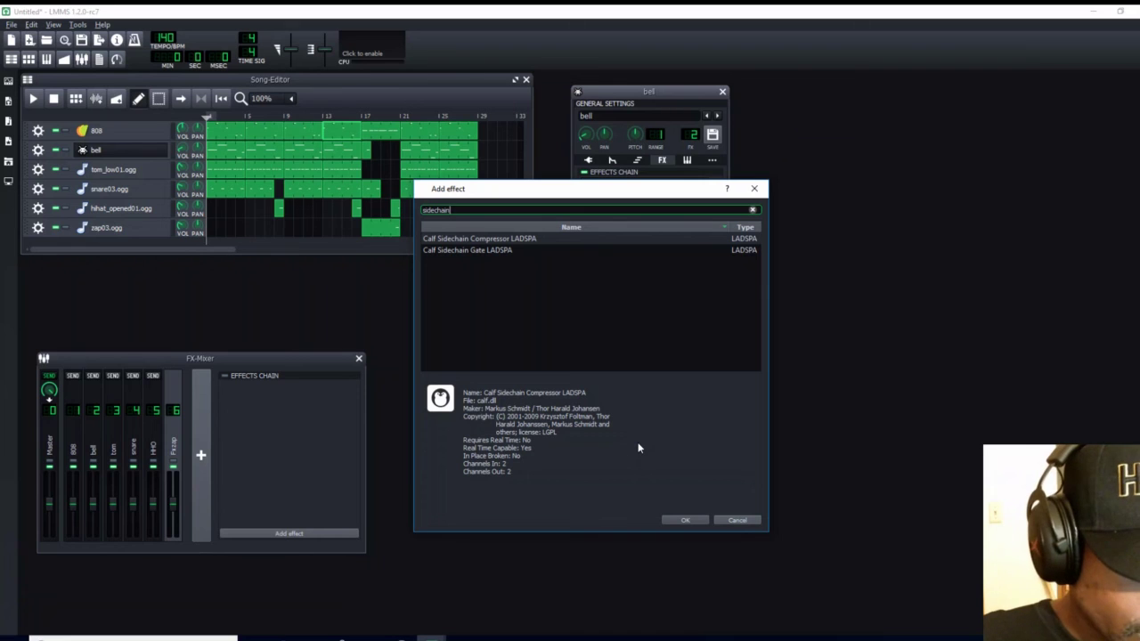
pyautogui.write(' compr')
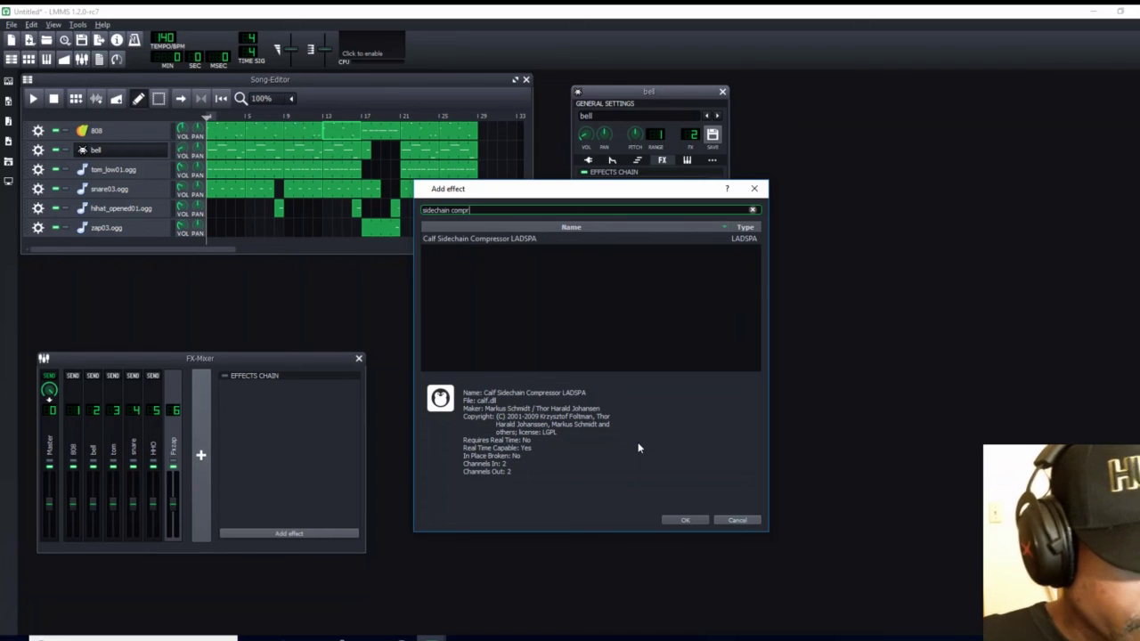
pyautogui.write('essor')
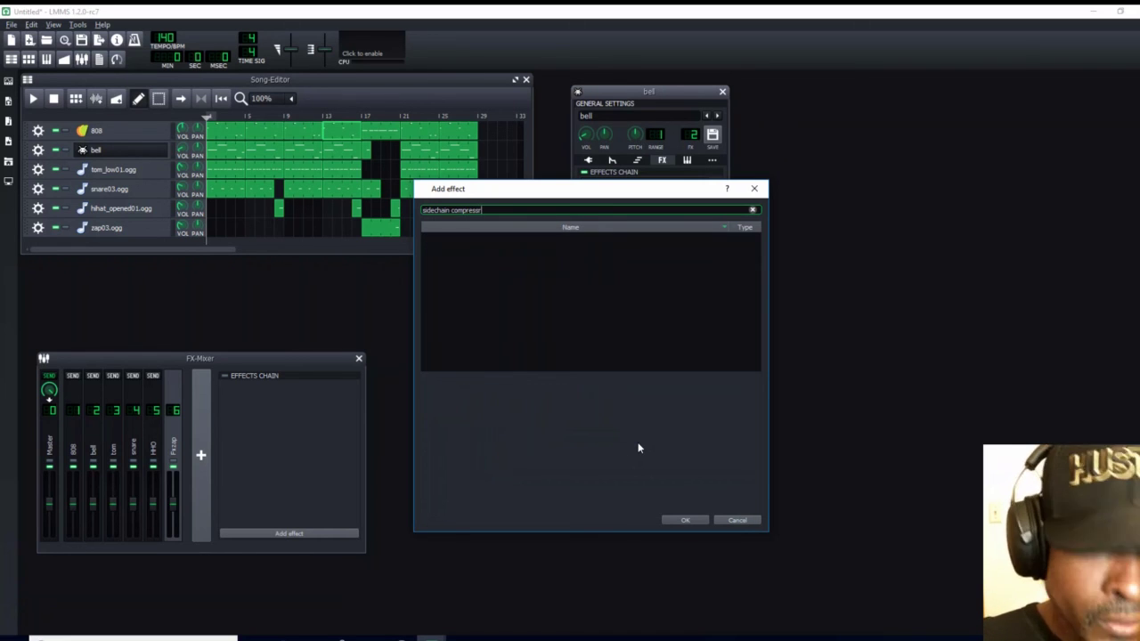
pyautogui.press('BackSpace')
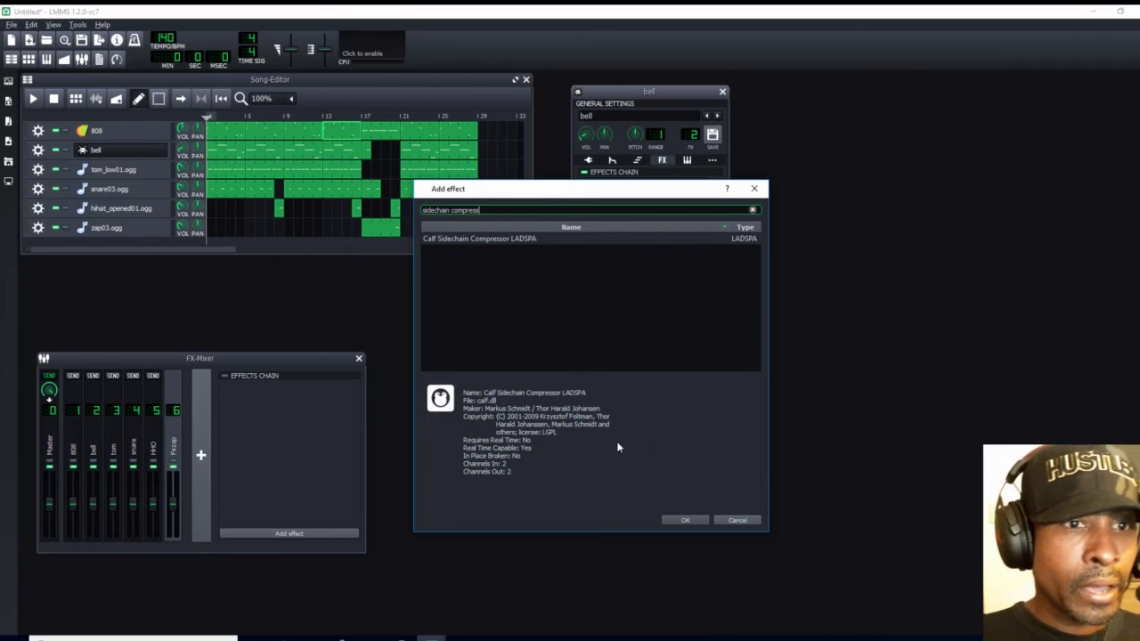
pyautogui.click(469, 238)
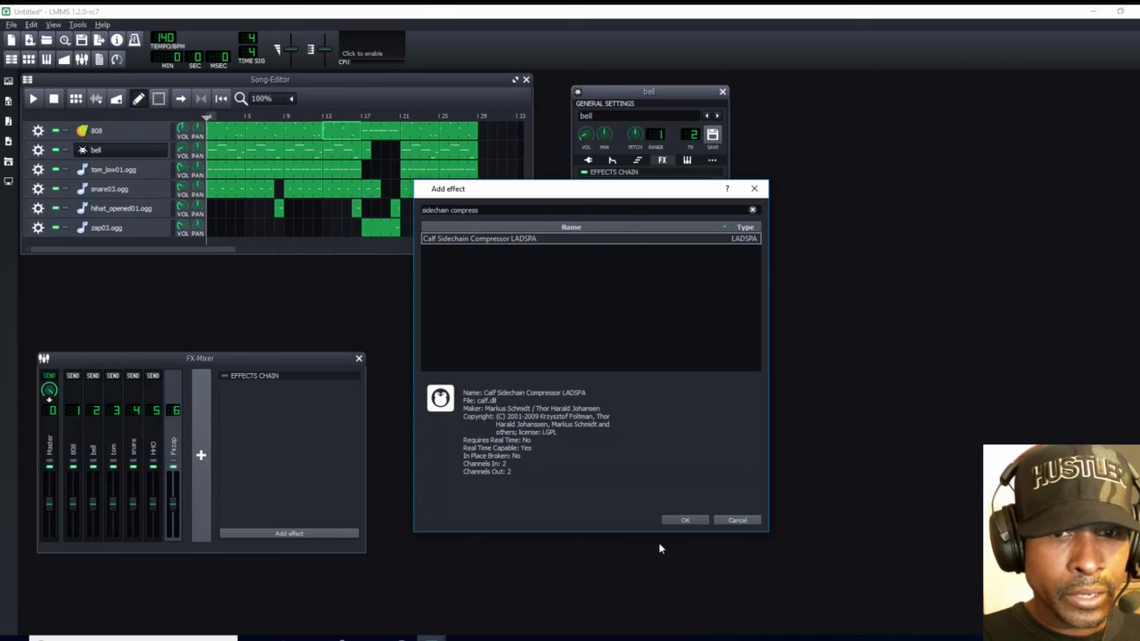
pyautogui.click(671, 520)
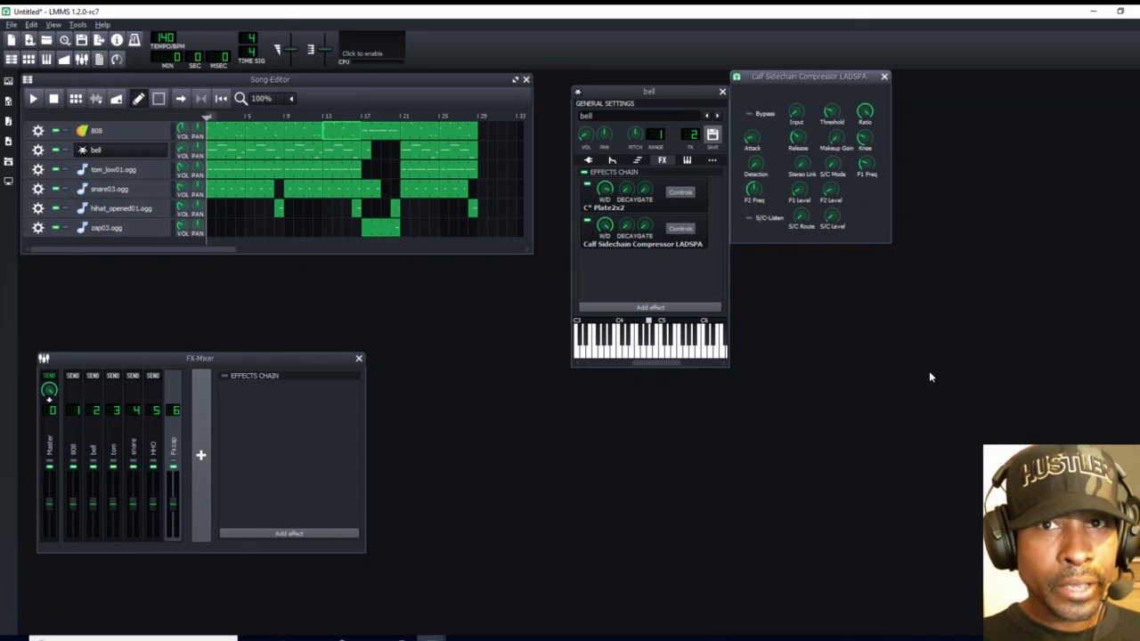
# Connect the sidechain compressor's S/C Level to the user controller Controller 1 instead of a MIDI controller
pyautogui.rightClick(831, 219)
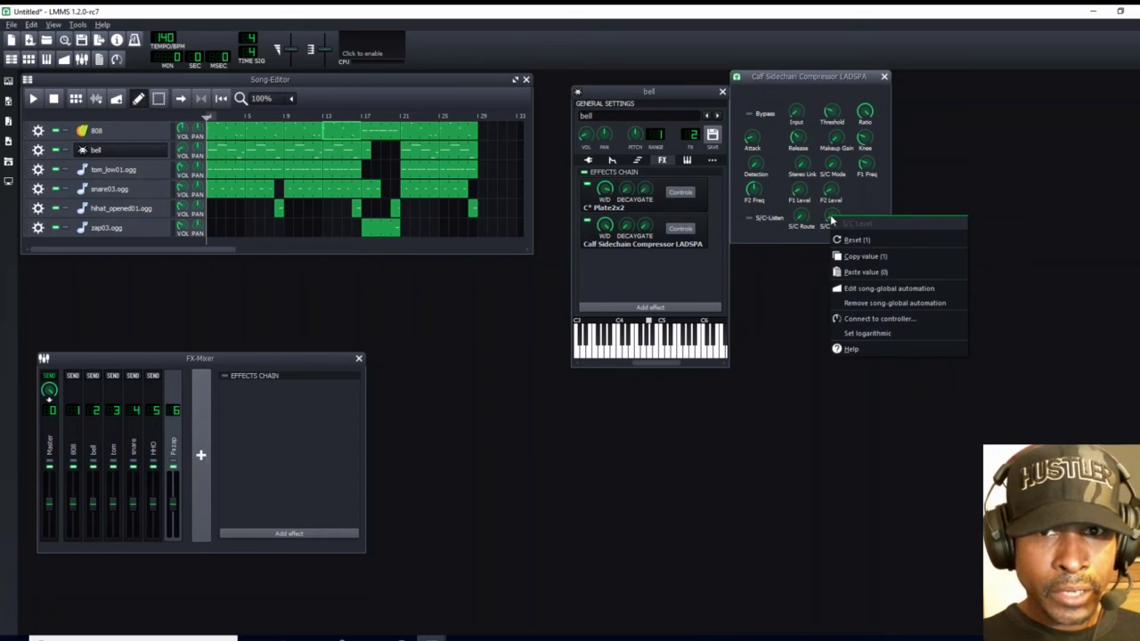
pyautogui.click(868, 319)
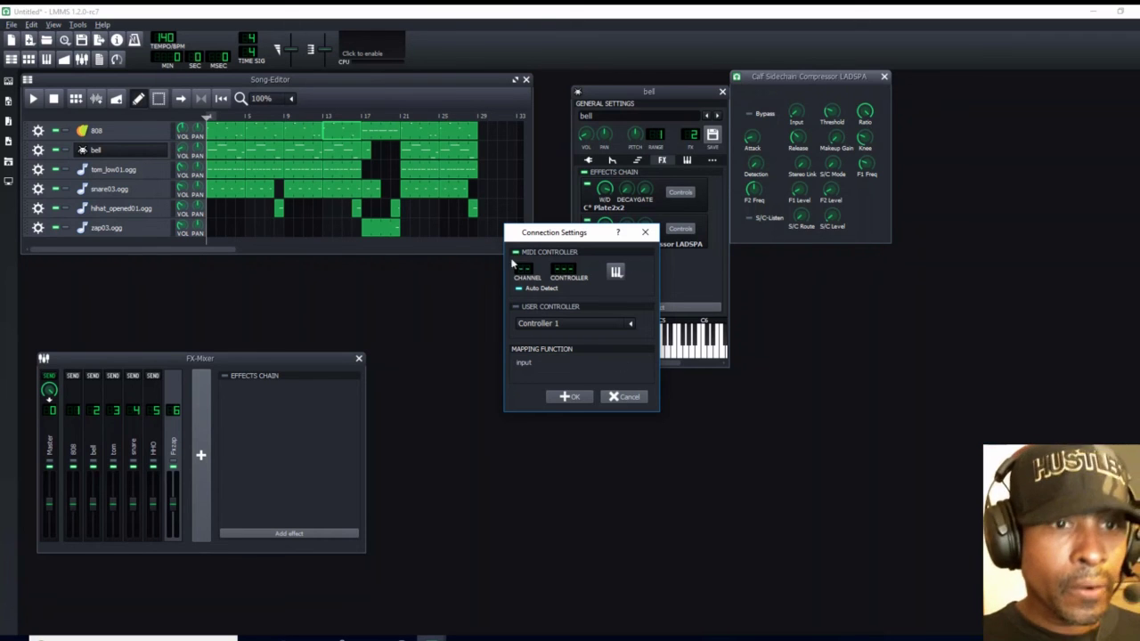
pyautogui.click(515, 307)
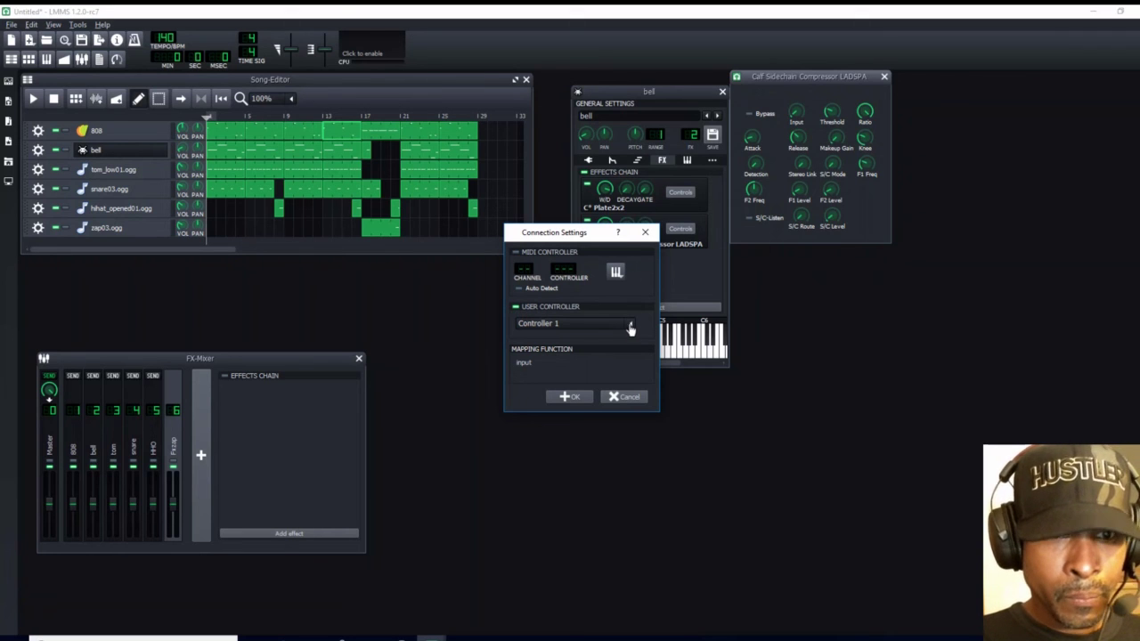
pyautogui.click(569, 397)
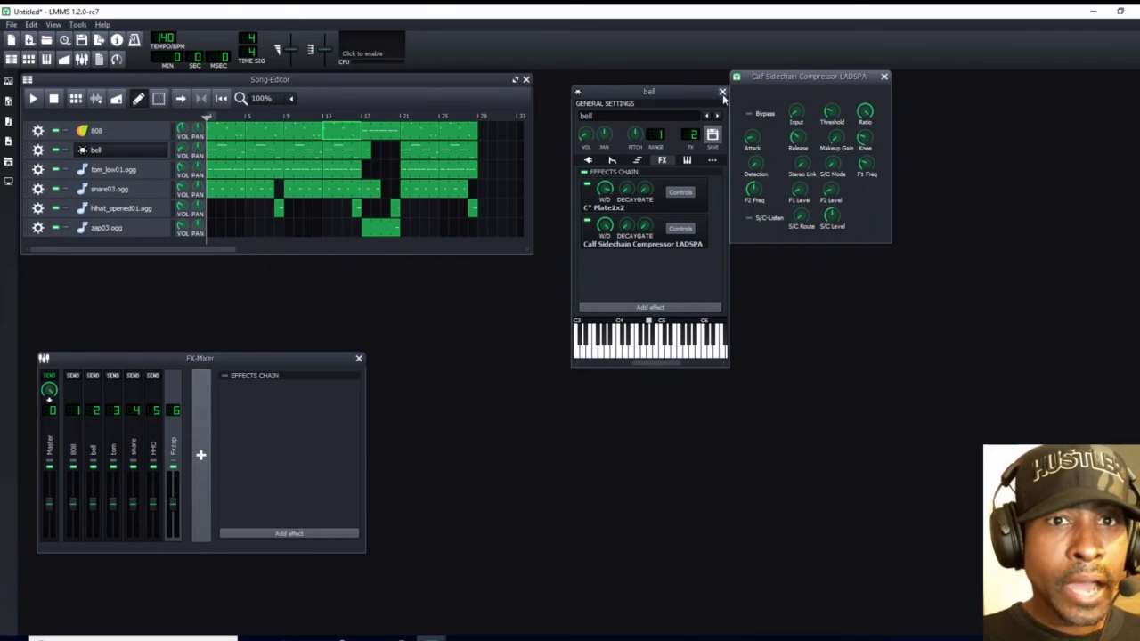
# Move the bell and compressor windows beside the song arrangement and play the song from the beginning to hear the sidechain
pyautogui.moveTo(689, 95); pyautogui.dragTo(661, 86)
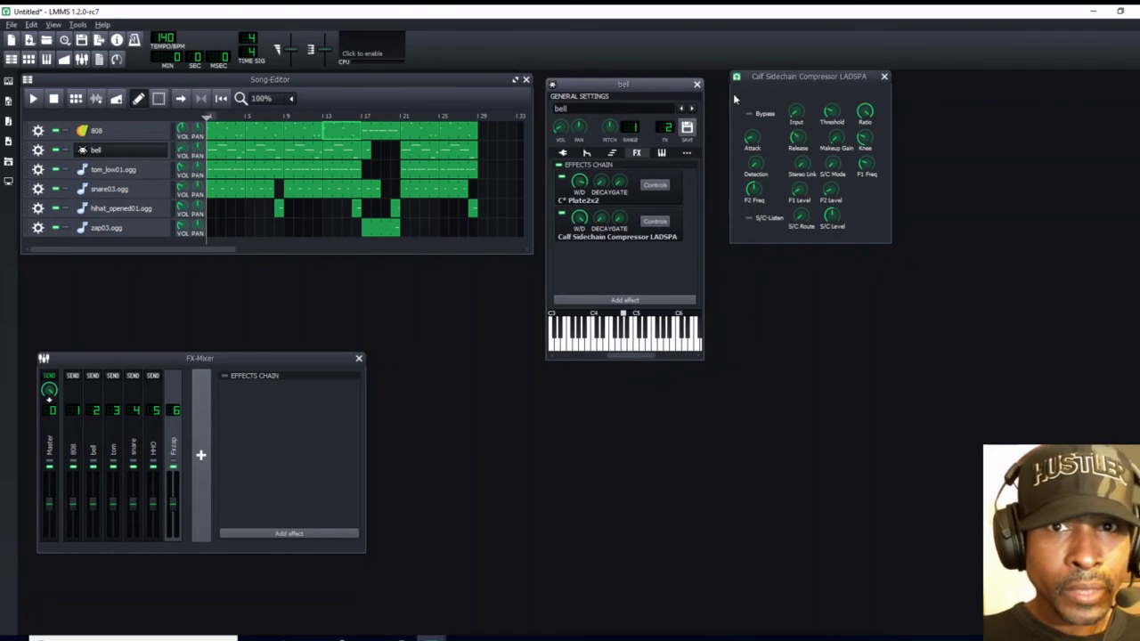
pyautogui.moveTo(811, 77); pyautogui.dragTo(469, 271)
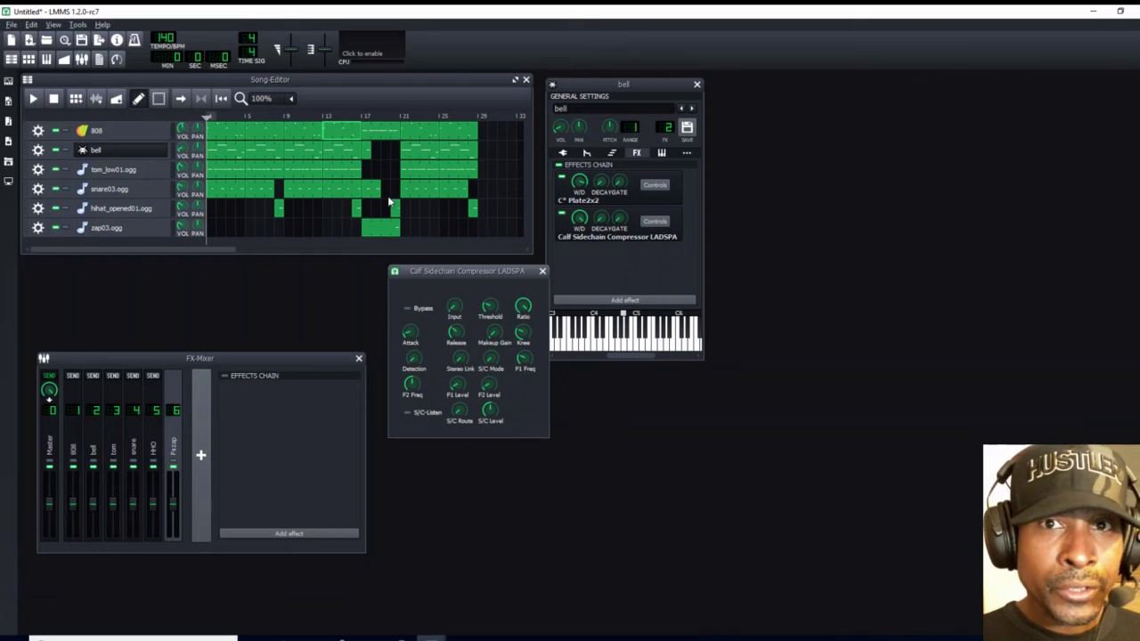
pyautogui.click(33, 100)
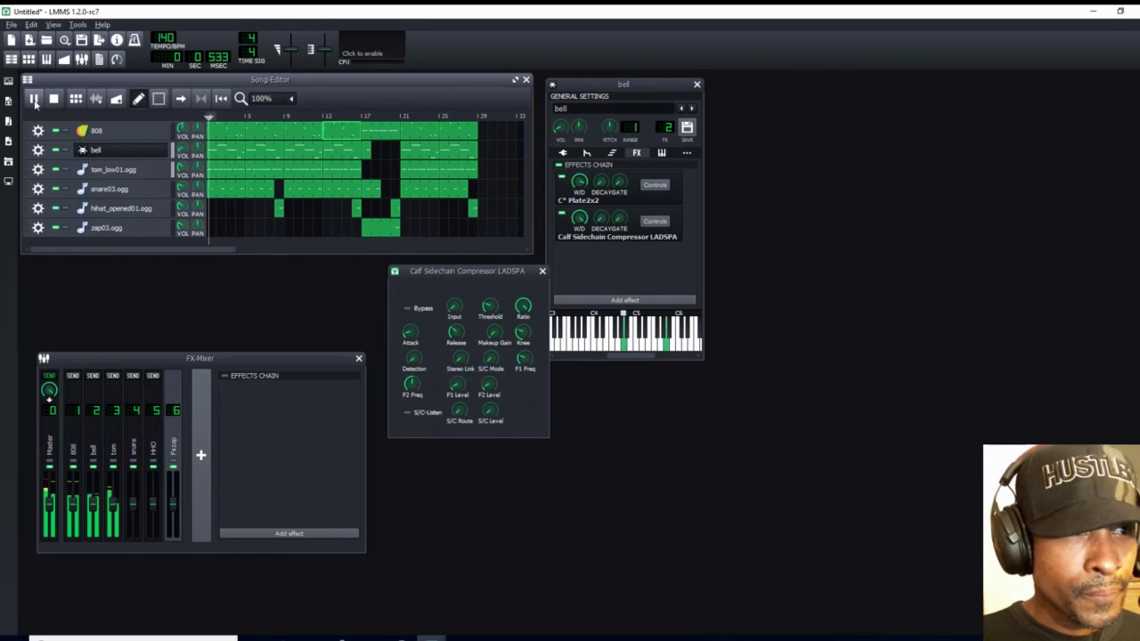